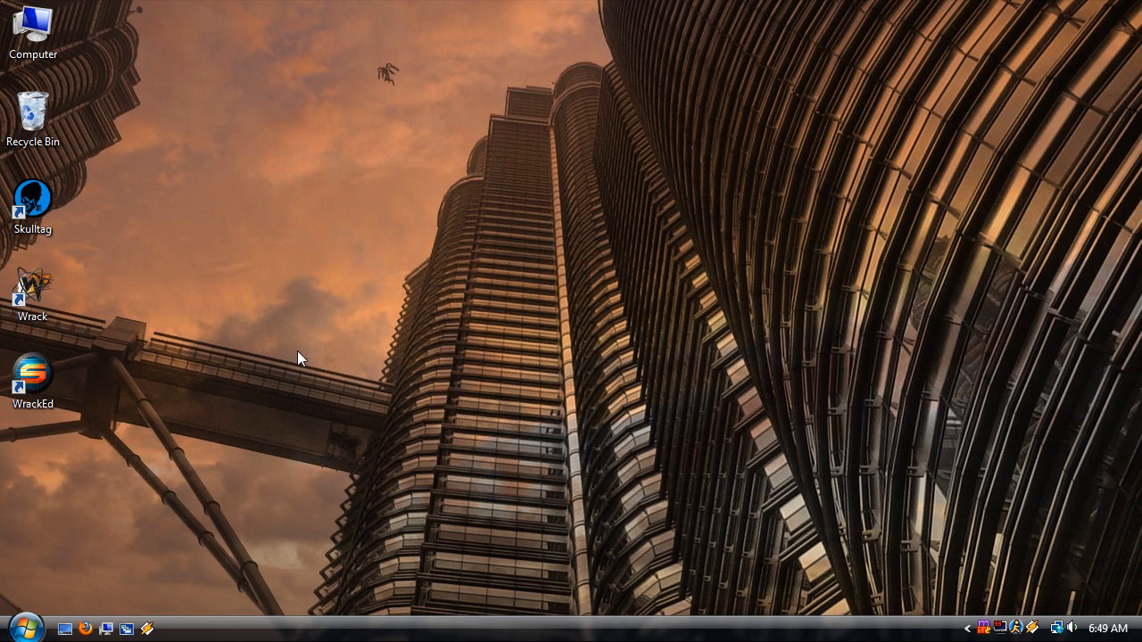
# Launch WrackEd, dismiss the Tip of the Day and create a new map
pyautogui.doubleClick(32, 375)
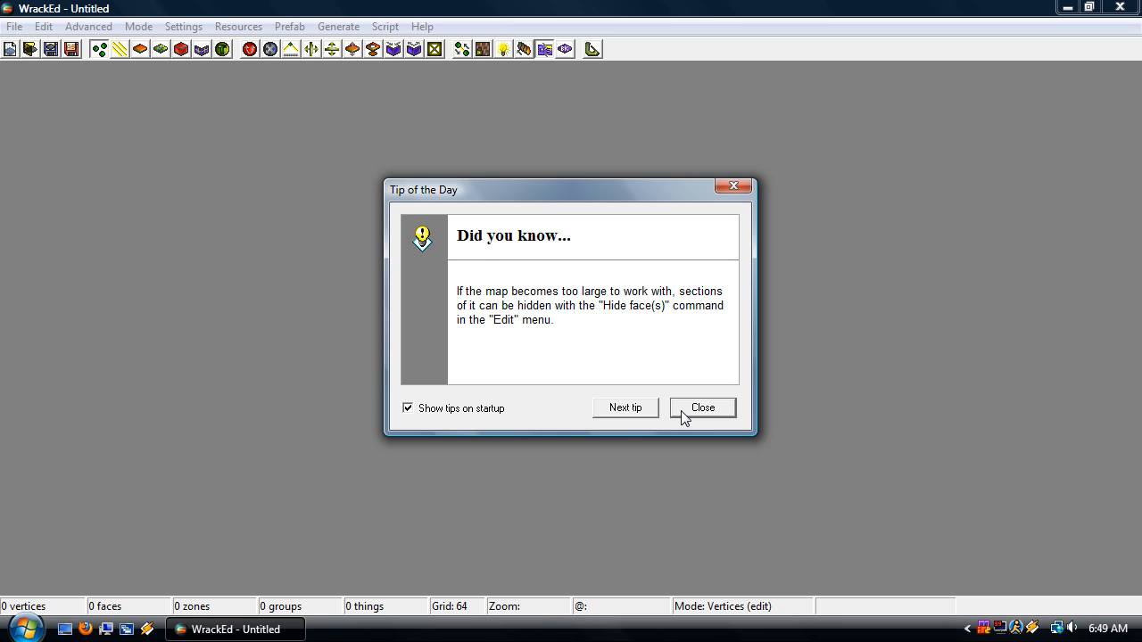
pyautogui.click(683, 409)
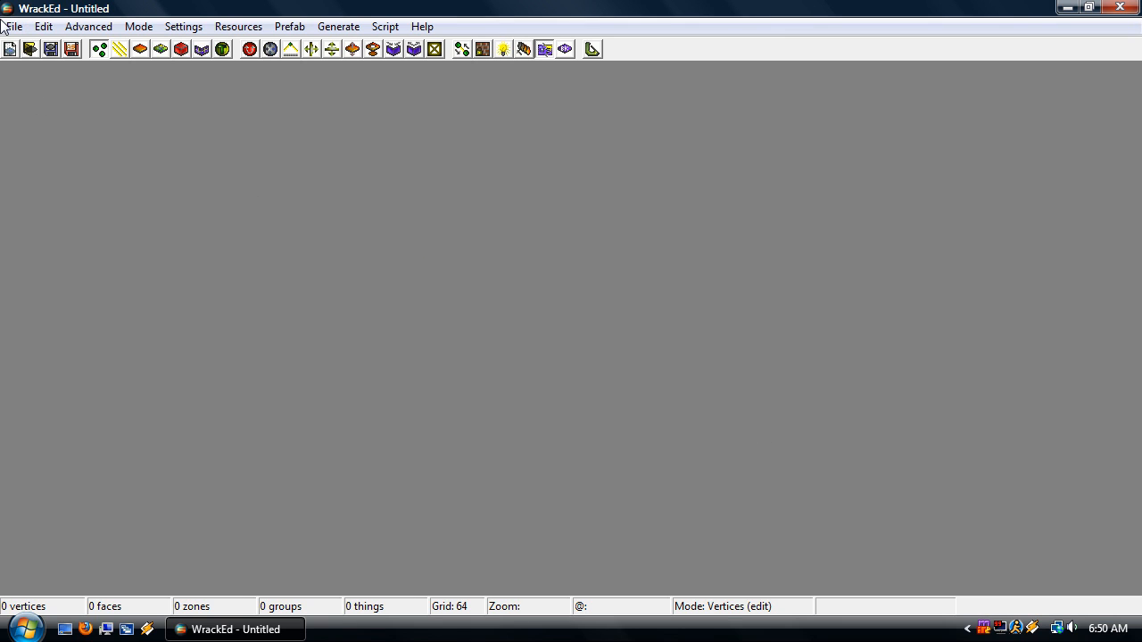
pyautogui.click(10, 49)
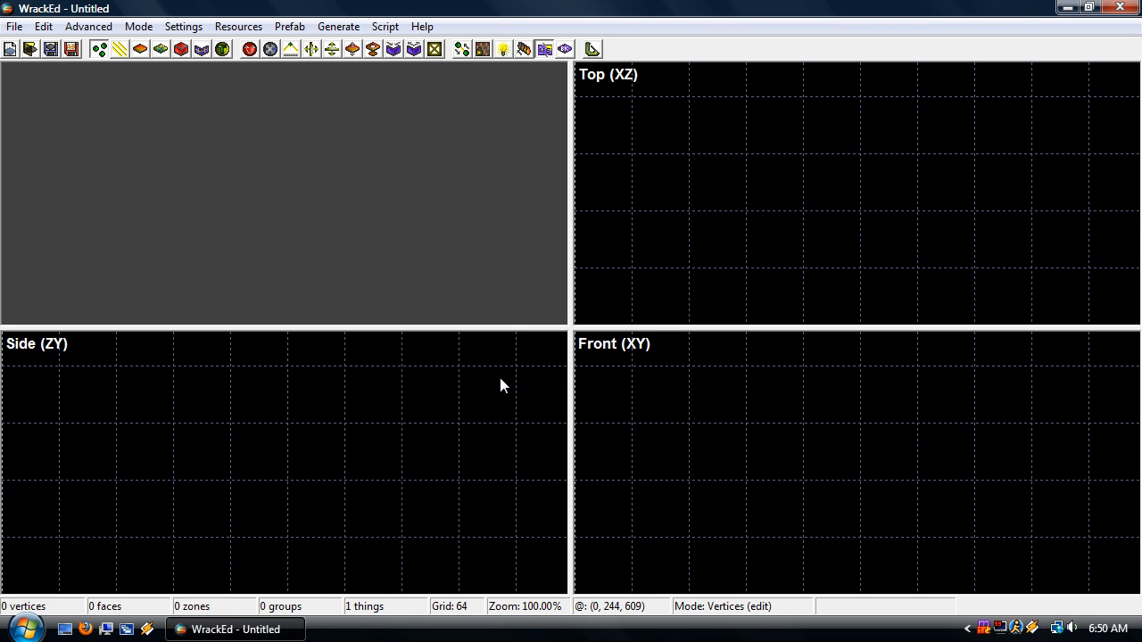
# Create a 256 by 256 square prism centred on the origin in the Top view, 128 high, and deselect its faces
pyautogui.scroll(-1, 675, 167)
pyautogui.scroll(-1, 675, 167)
pyautogui.scroll(-1, 739, 188)
pyautogui.press('p')
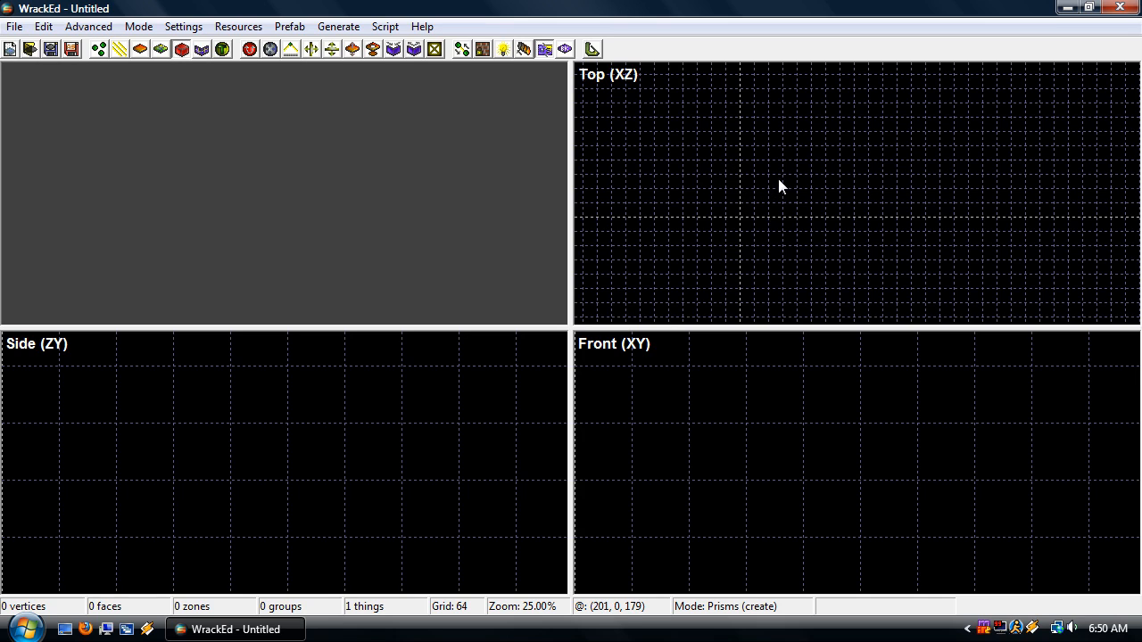
pyautogui.click(767, 189)
pyautogui.click(710, 190)
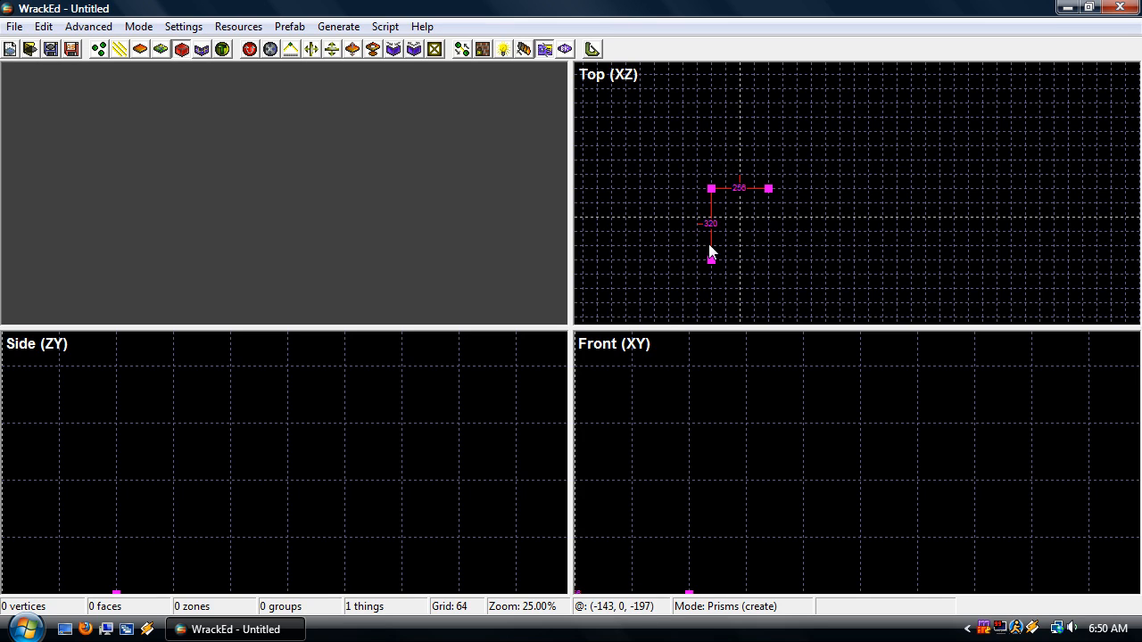
pyautogui.click(712, 258)
pyautogui.click(767, 258)
pyautogui.click(768, 190)
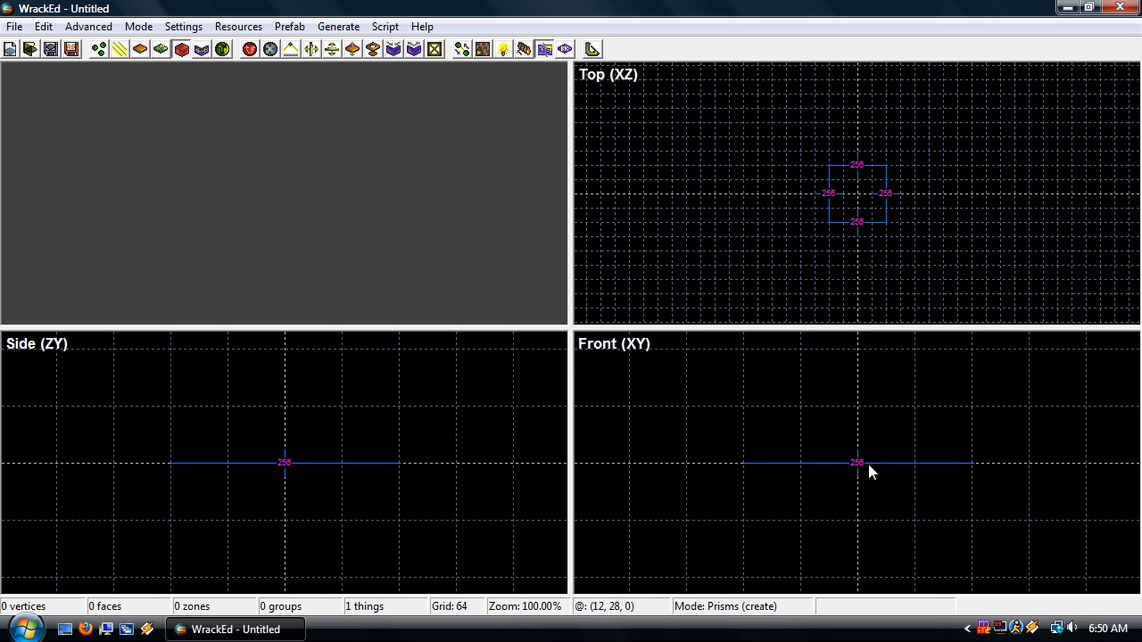
pyautogui.click(860, 399)
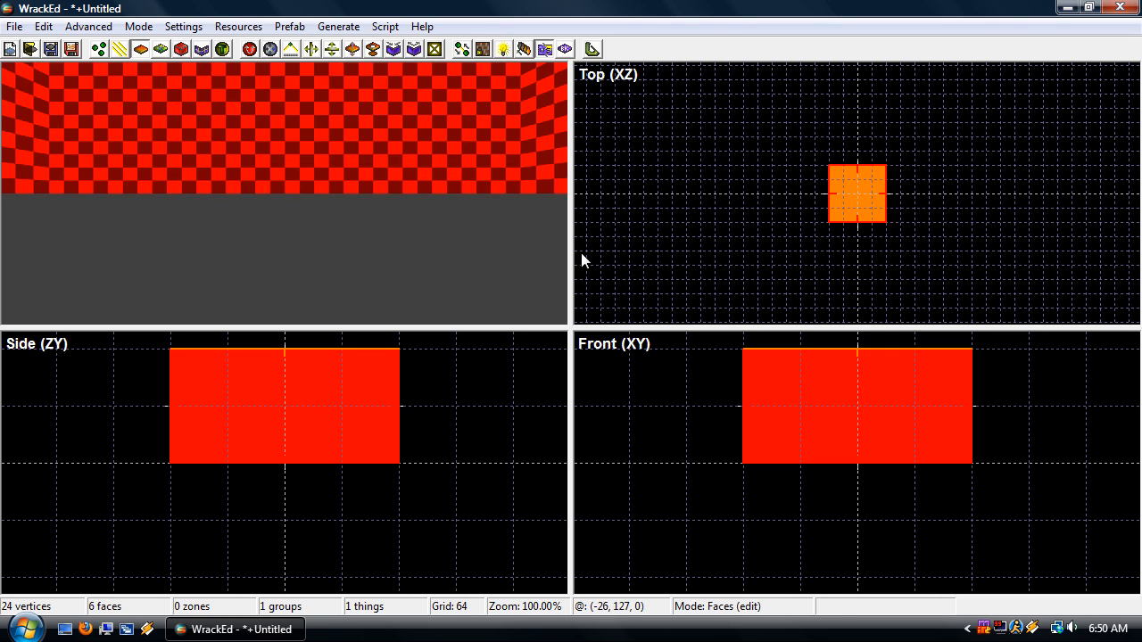
pyautogui.click(469, 245)
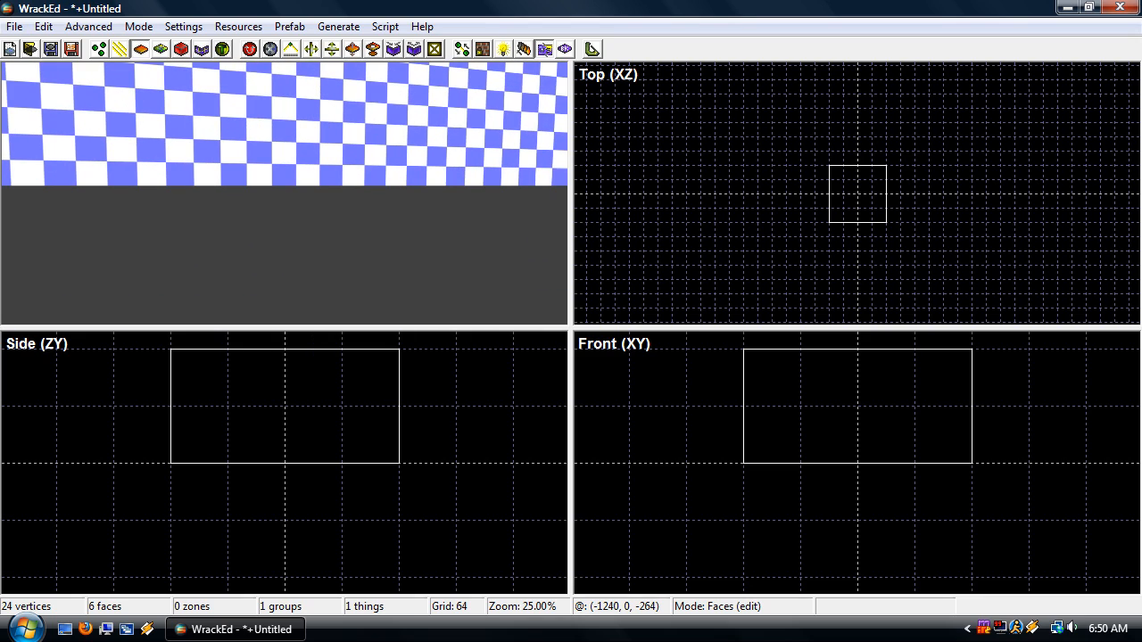
# In the general settings' camera controls, enable Invert mouse and bind Forward to mouse2
pyautogui.click(298, 81)
pyautogui.click(182, 25)
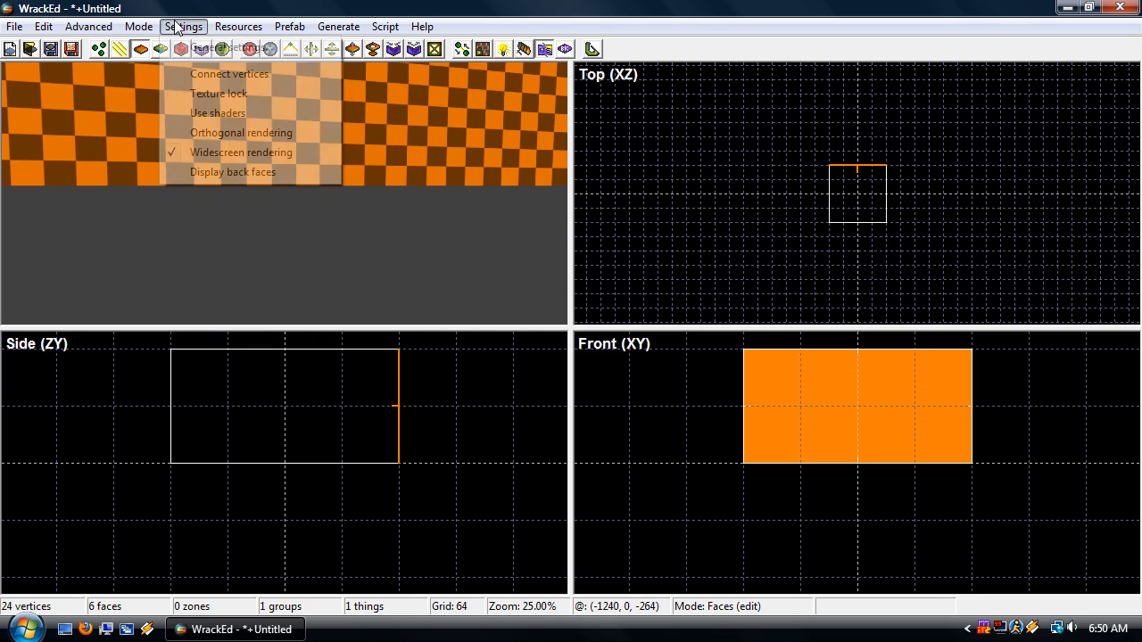
pyautogui.click(187, 48)
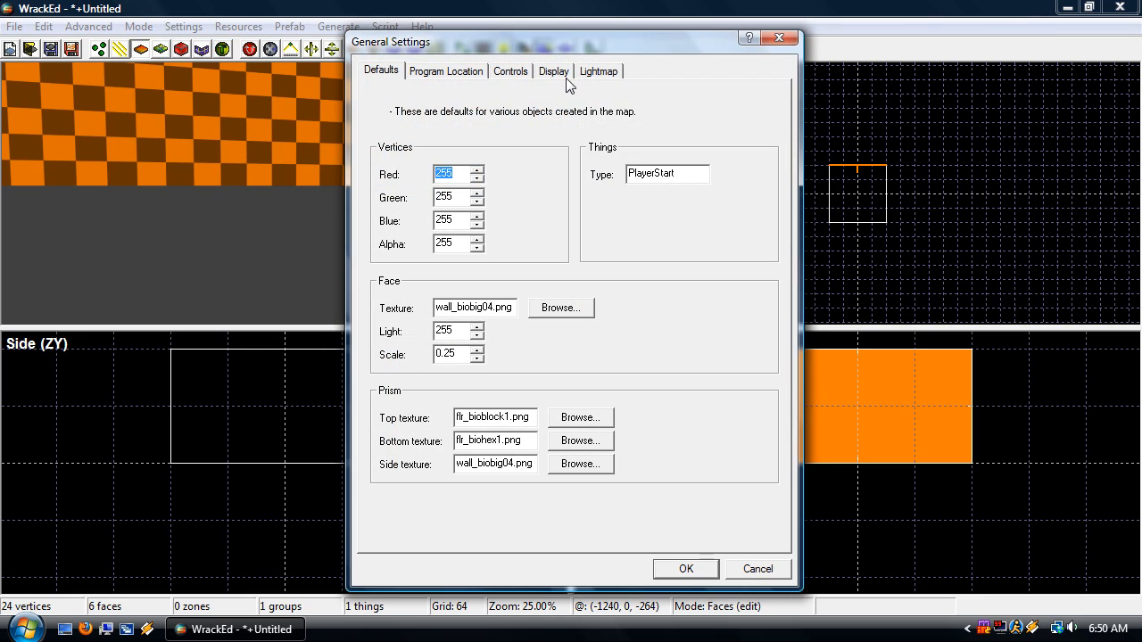
pyautogui.click(482, 76)
pyautogui.click(515, 76)
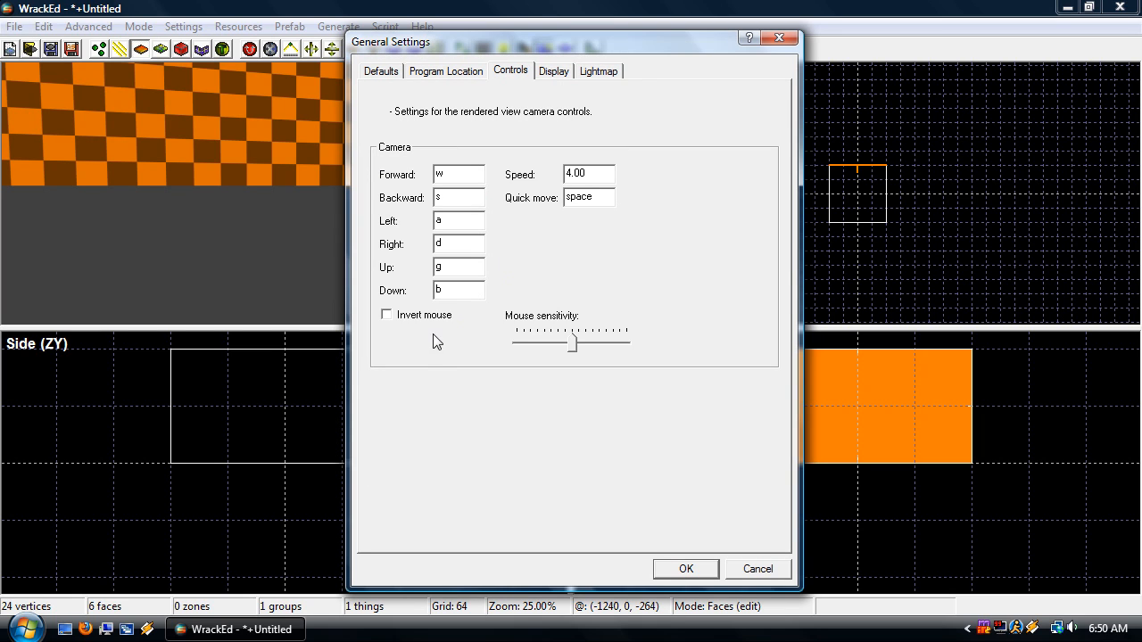
pyautogui.click(426, 317)
pyautogui.moveTo(452, 174); pyautogui.dragTo(420, 173)
pyautogui.write('mouse2')
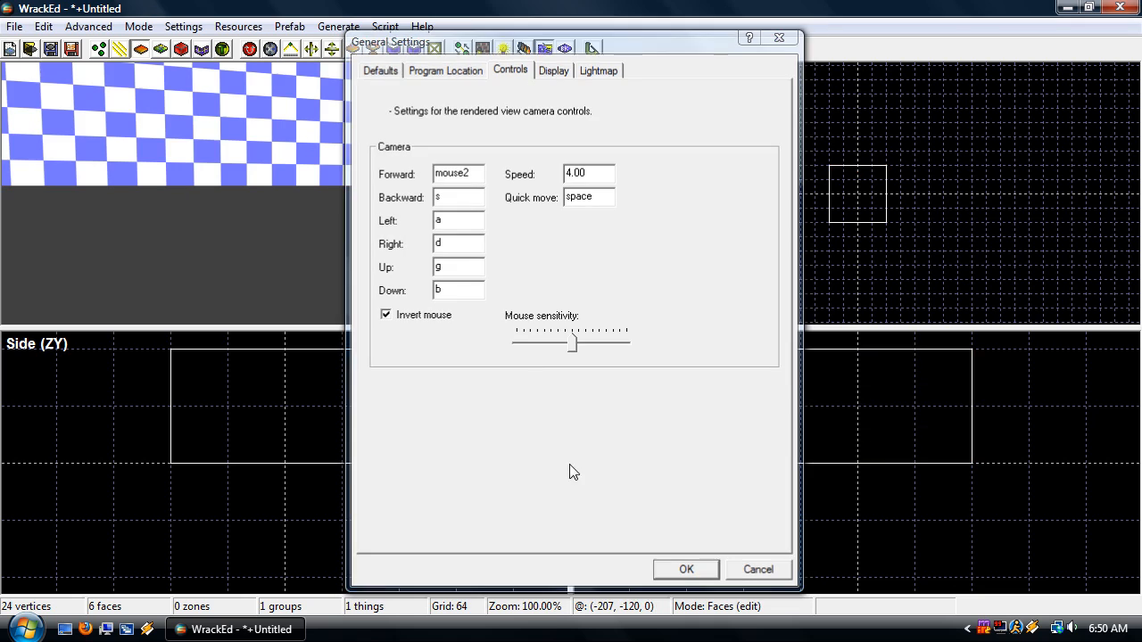
pyautogui.press('Return')
# Review the camera control bindings in the general settings, close them without changes and try looking around in the 3D view
pyautogui.click(183, 26)
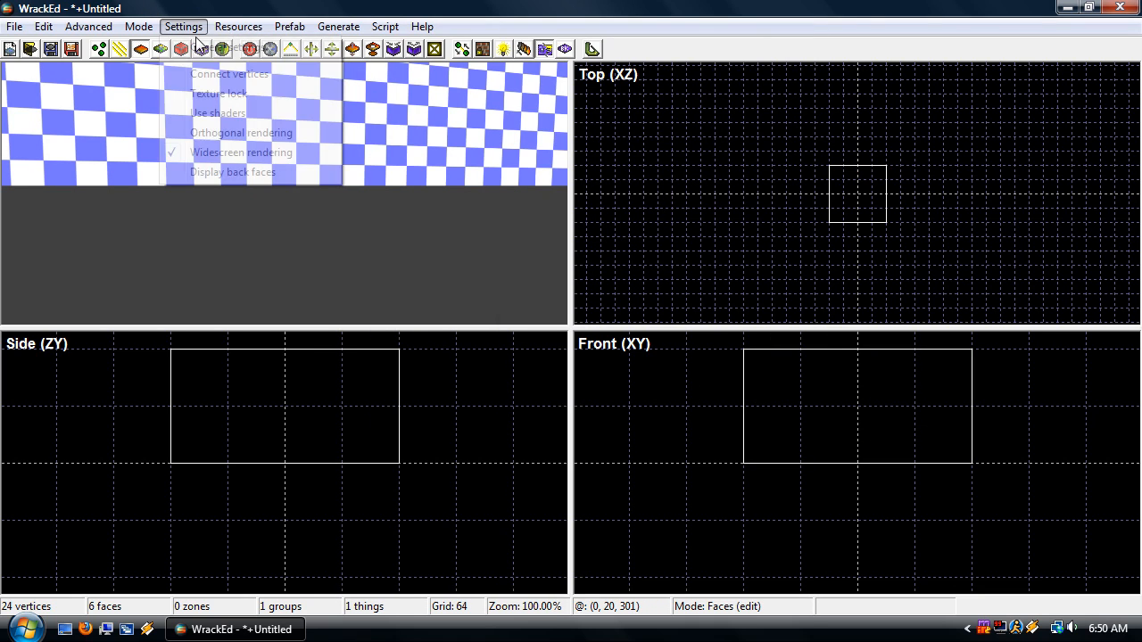
pyautogui.click(260, 55)
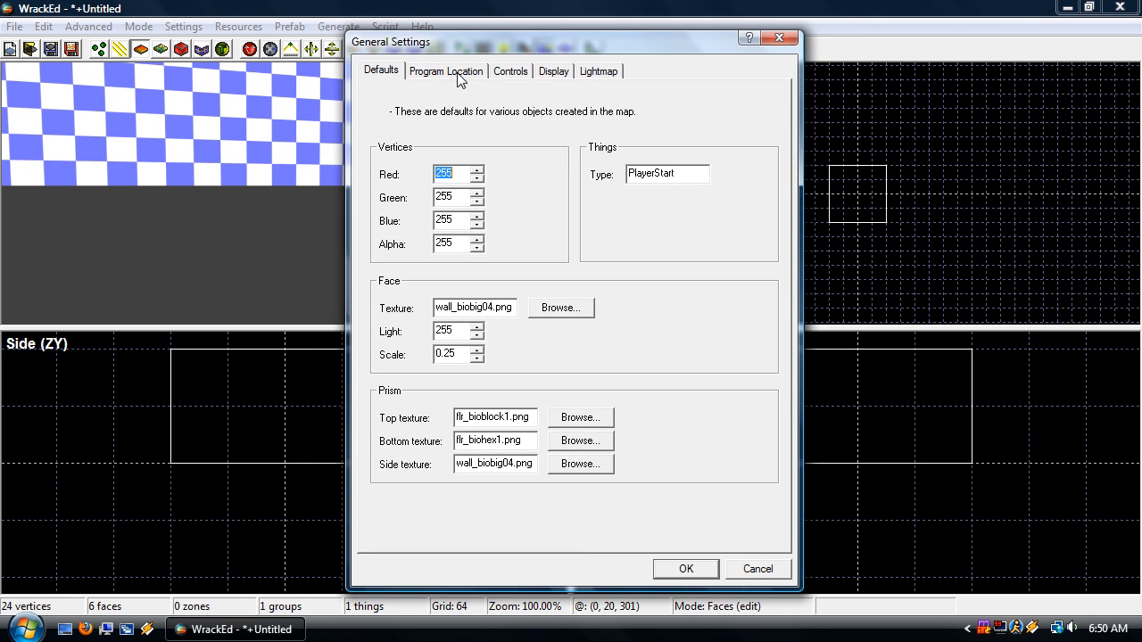
pyautogui.click(508, 71)
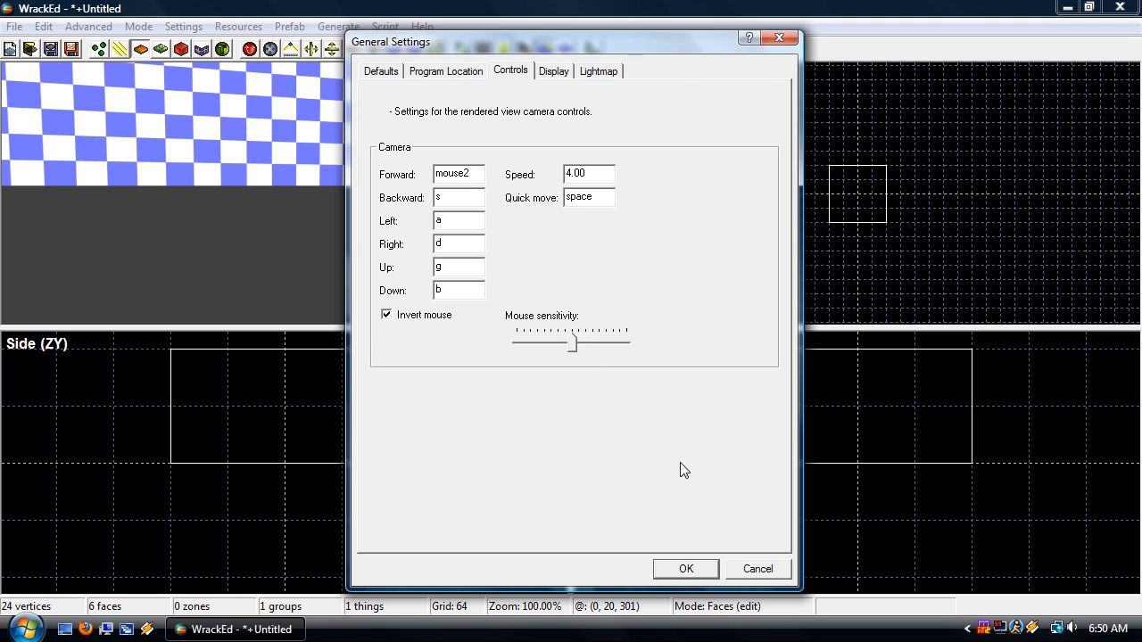
pyautogui.click(734, 571)
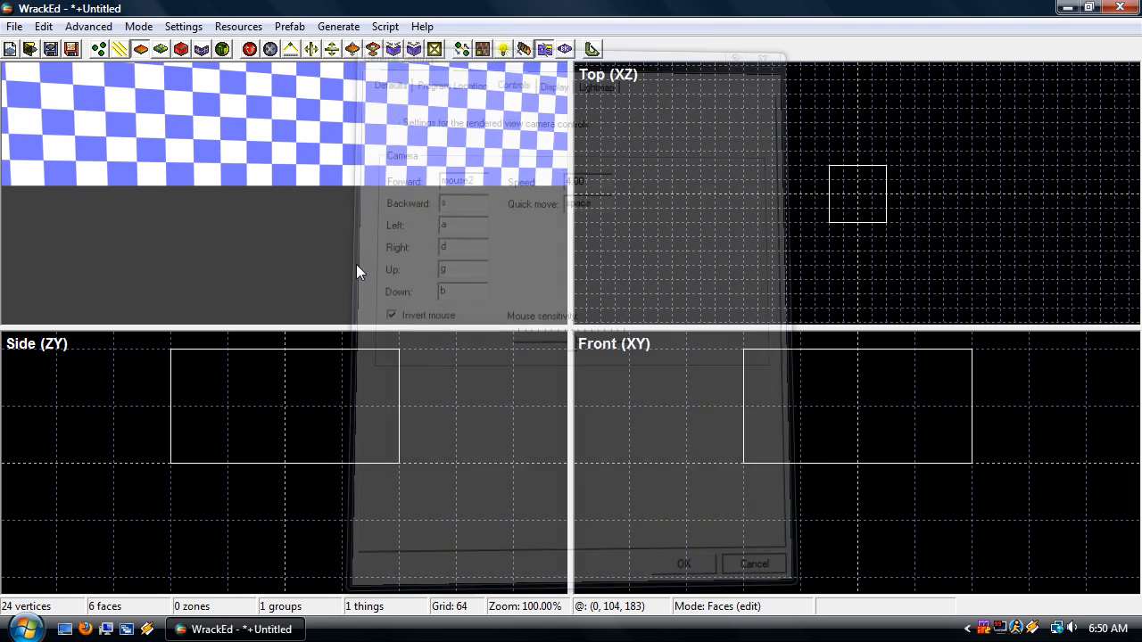
pyautogui.moveTo(351, 260); pyautogui.dragTo(352, 260)
pyautogui.click(352, 266)
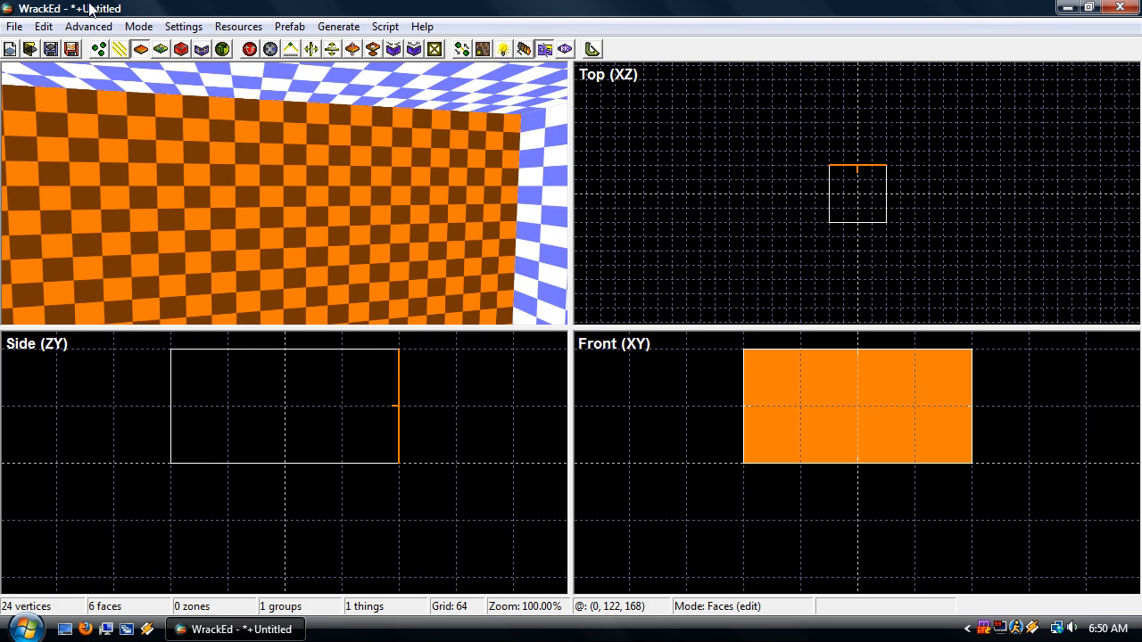
# Bind the camera's Up control to w in the general settings and test it in the 3D view
pyautogui.click(179, 75)
pyautogui.click(183, 25)
pyautogui.click(197, 47)
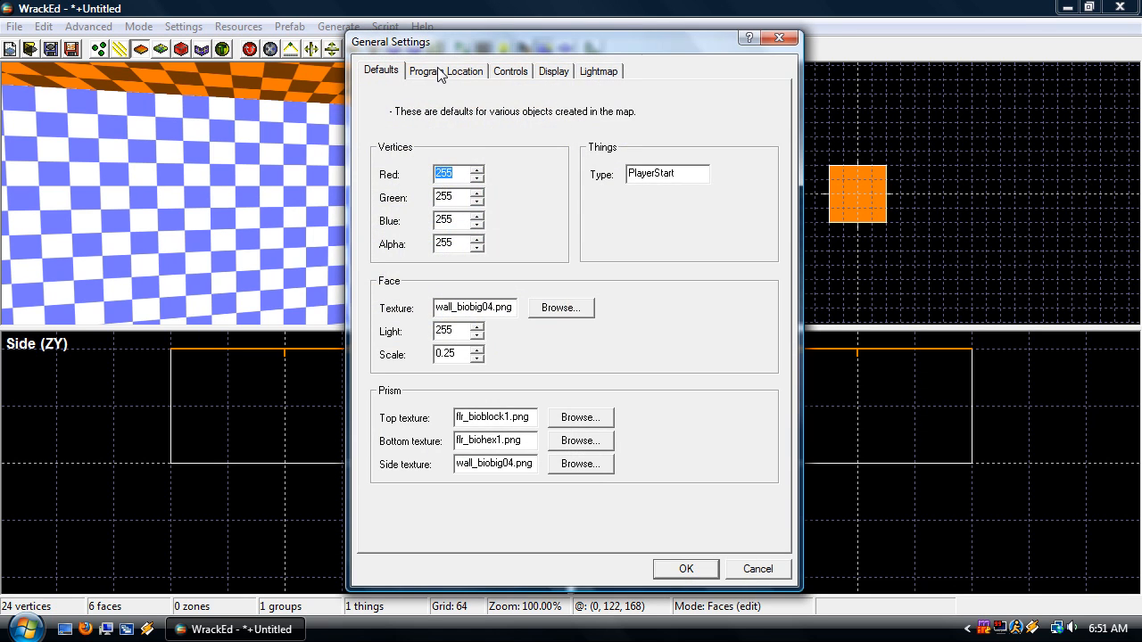
pyautogui.click(516, 73)
pyautogui.click(435, 267)
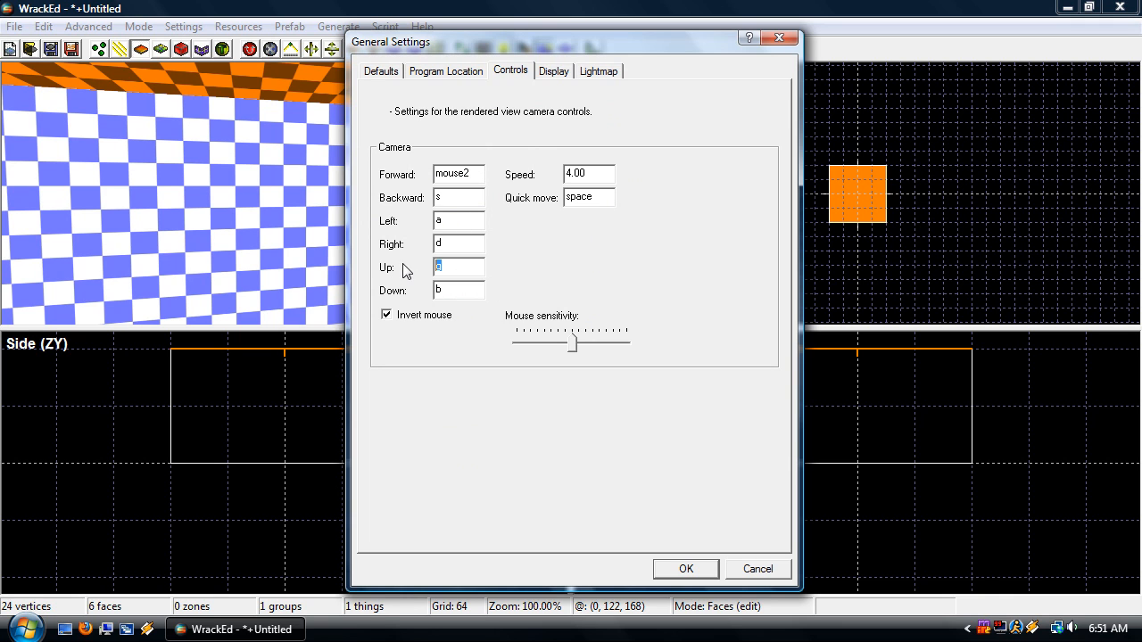
pyautogui.write('w')
pyautogui.click(688, 569)
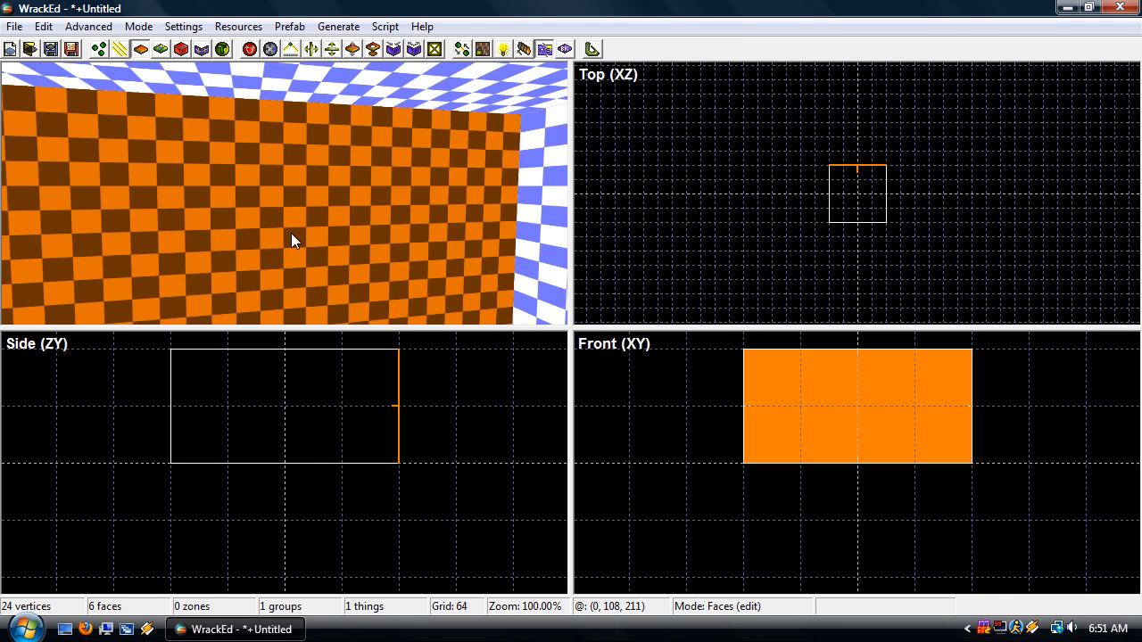
pyautogui.press('space')
pyautogui.press('w')
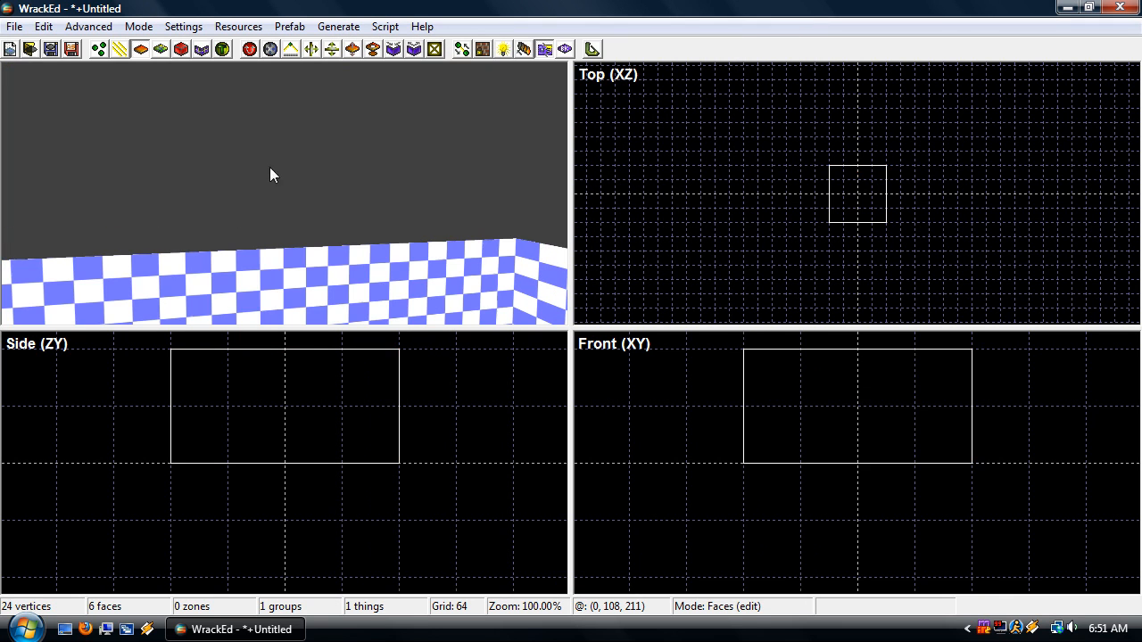
# Bind the camera's Down control to x in the general settings
pyautogui.click(182, 26)
pyautogui.click(214, 46)
pyautogui.click(481, 75)
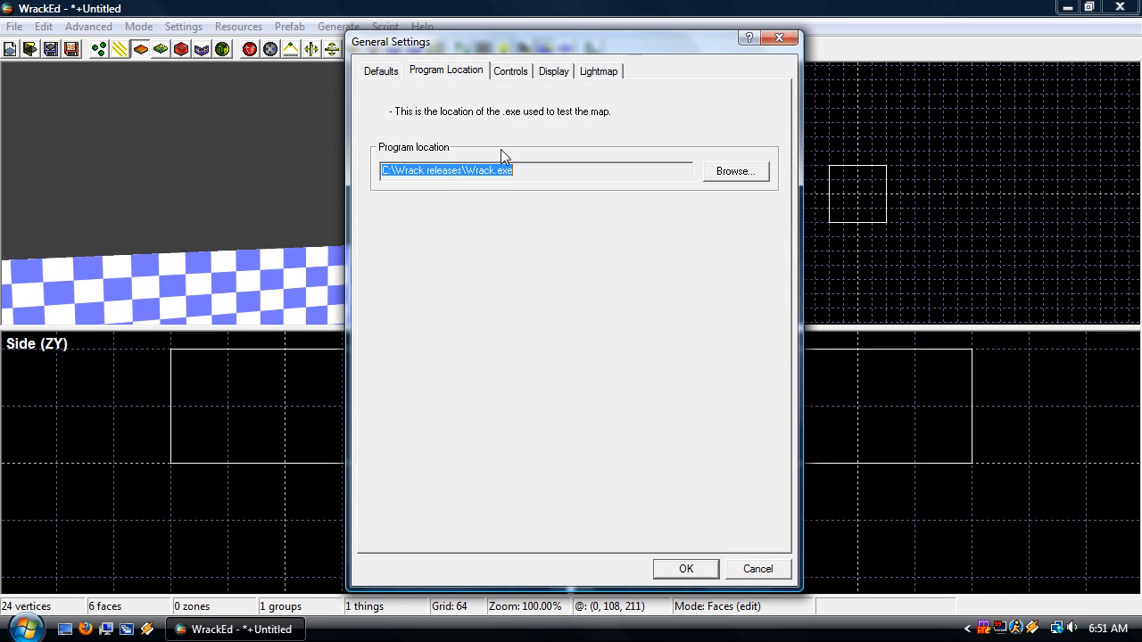
pyautogui.click(507, 75)
pyautogui.moveTo(443, 290); pyautogui.dragTo(395, 292)
pyautogui.press('Return')
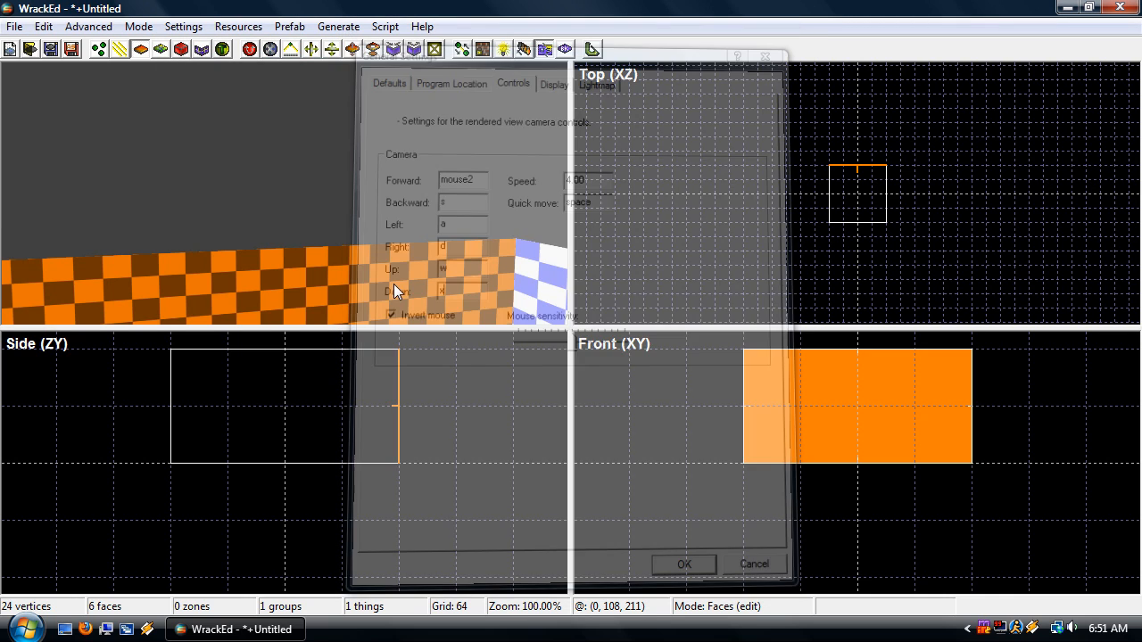
# Fly the 3D camera out of the prism and examine the room's inner faces from outside
pyautogui.press('b')
pyautogui.press('b')
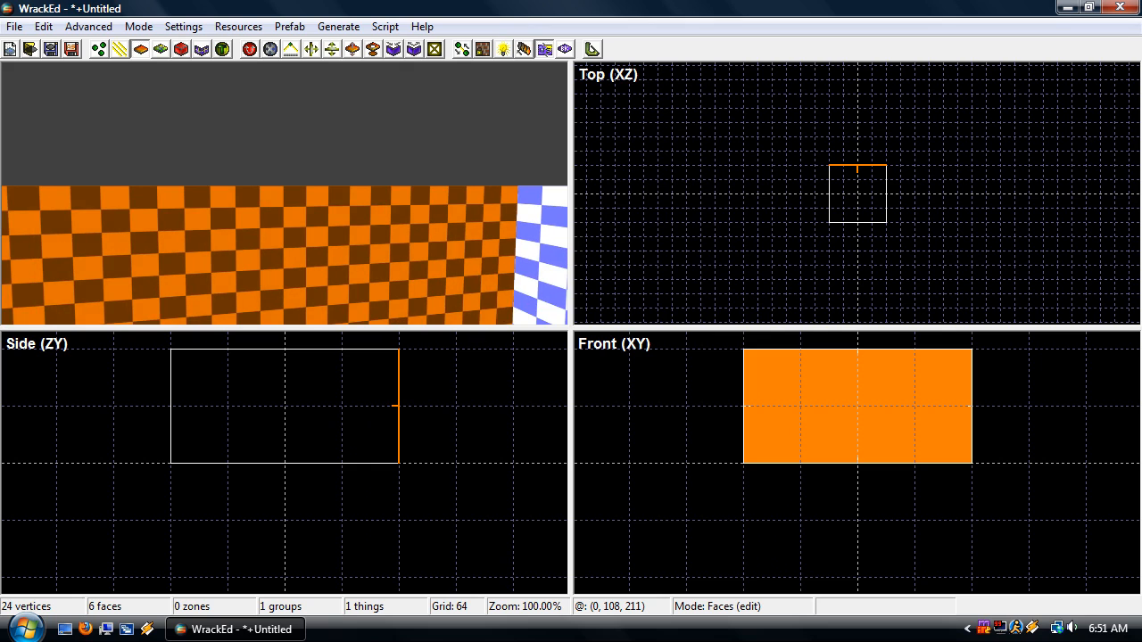
pyautogui.press('space')
pyautogui.press('space')
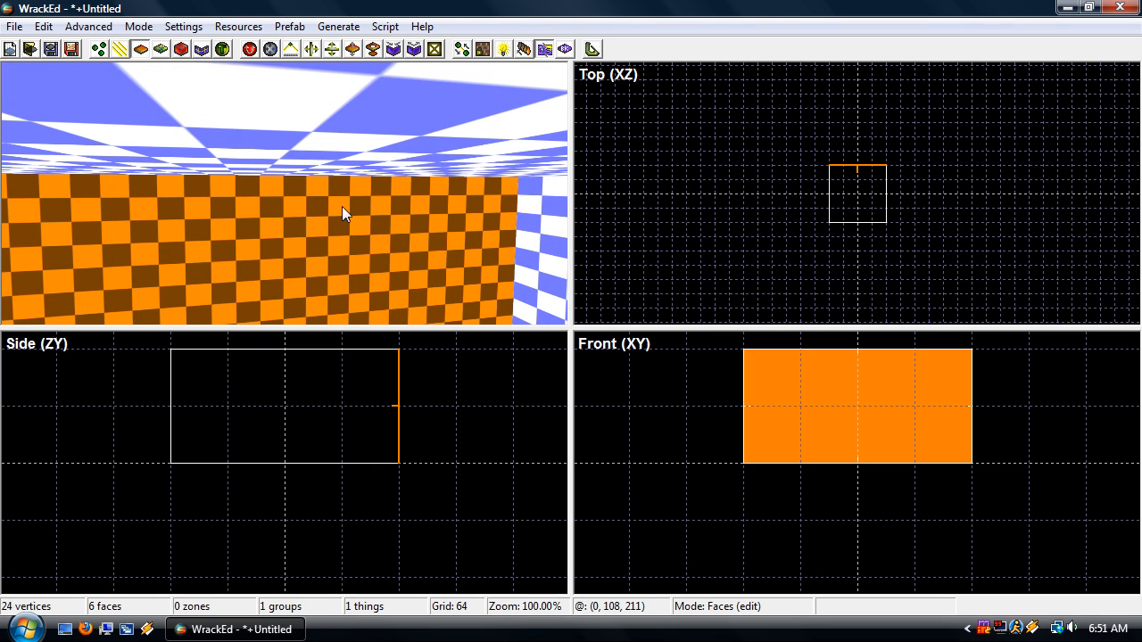
pyautogui.moveTo(342, 206); pyautogui.dragTo(321, 256, button='right')
pyautogui.press('s')
pyautogui.click(418, 257)
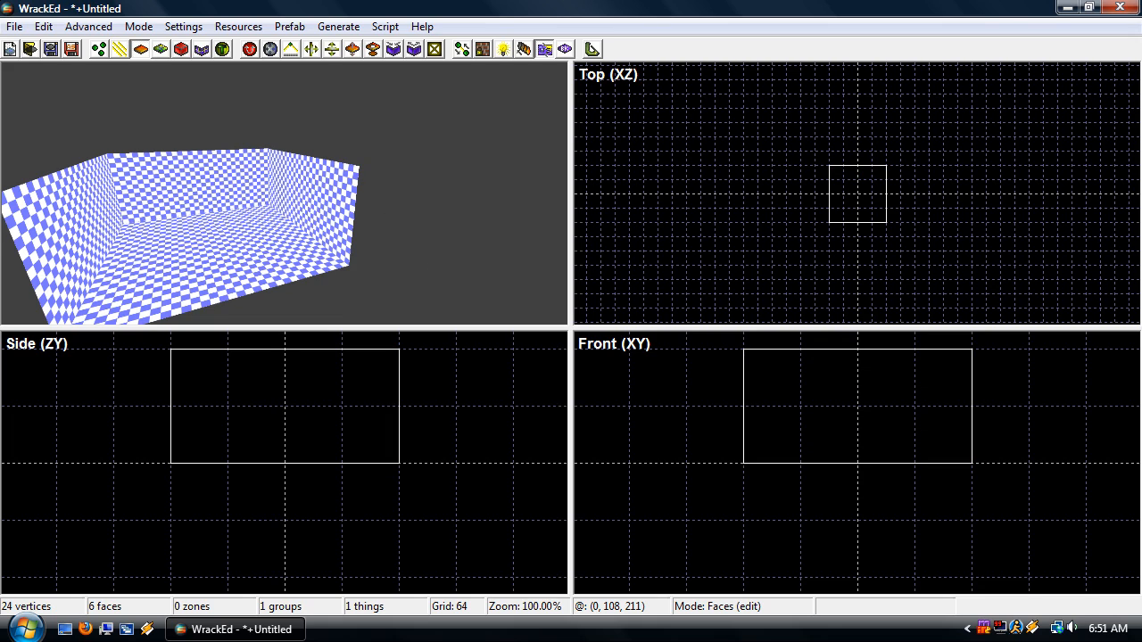
pyautogui.moveTo(357, 214); pyautogui.dragTo(249, 223, button='right')
pyautogui.press('d')
pyautogui.press('a')
pyautogui.moveTo(357, 255); pyautogui.dragTo(419, 257, button='right')
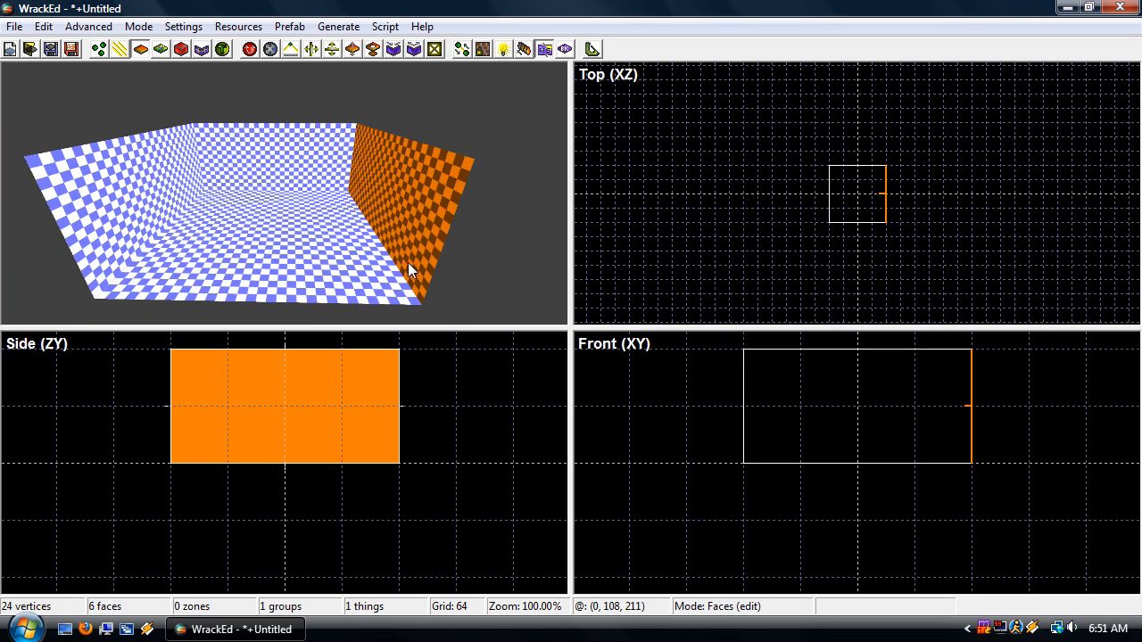
# Create a separate 128 by 128 square face beside the prism in the Top view and deselect it
pyautogui.press('c')
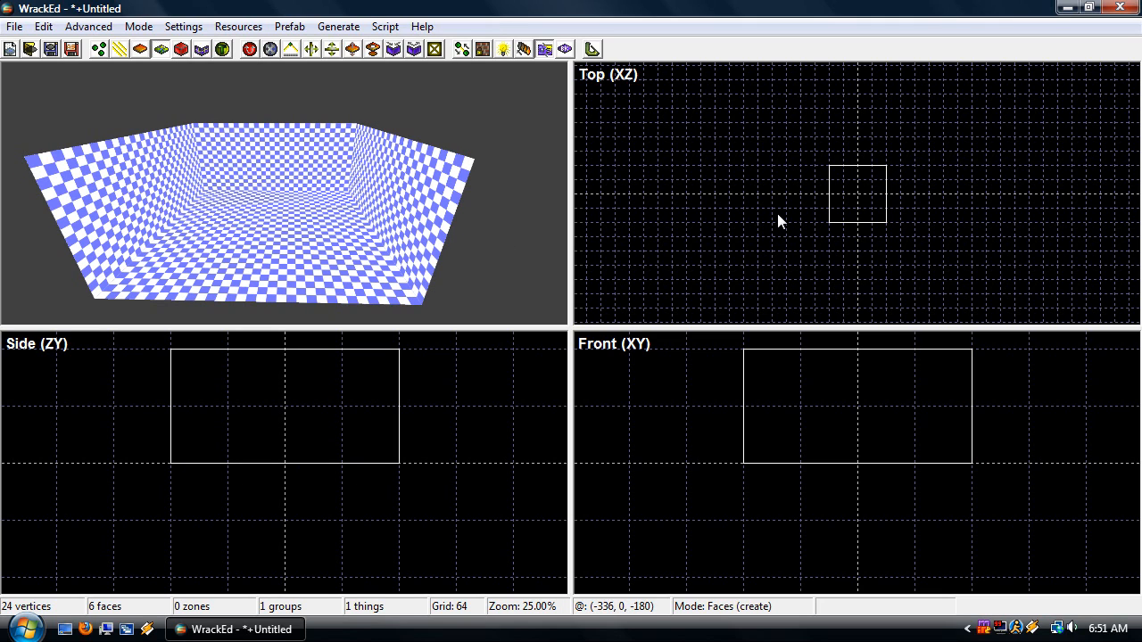
pyautogui.click(763, 209)
pyautogui.click(762, 180)
pyautogui.click(783, 180)
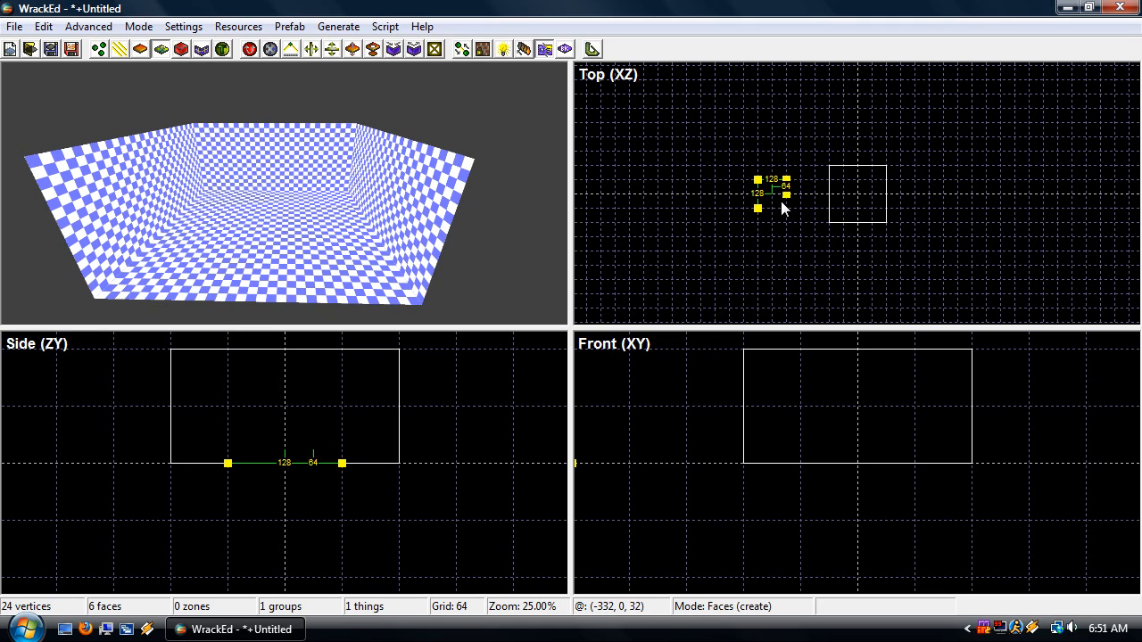
pyautogui.click(783, 210)
pyautogui.click(758, 211)
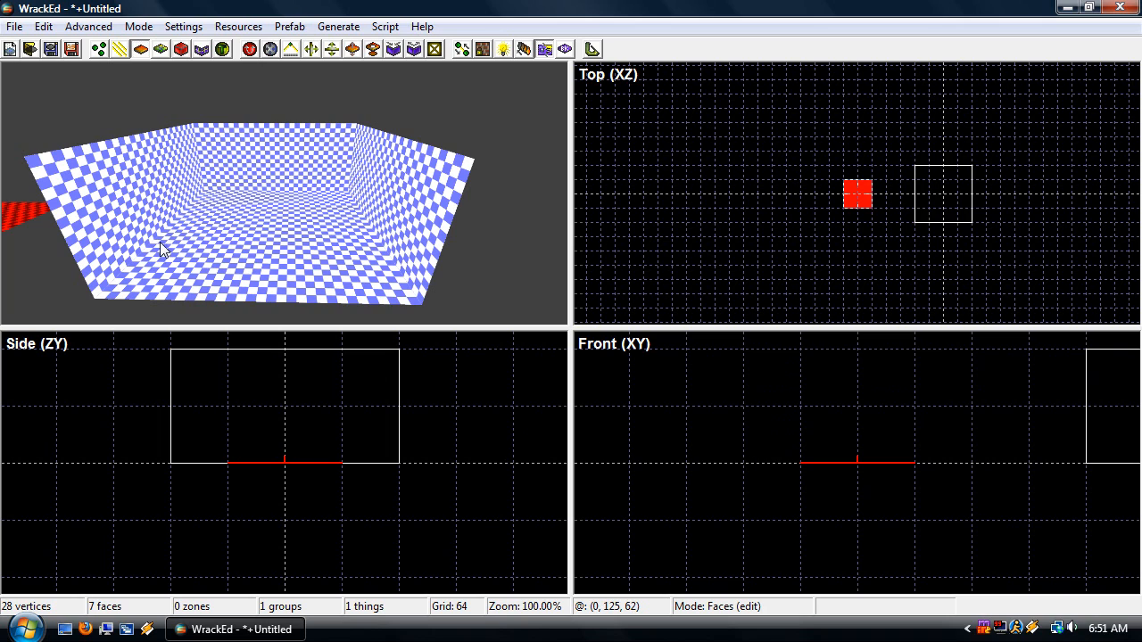
pyautogui.moveTo(158, 241)
pyautogui.mouseDown(button='right')
pyautogui.moveTo(53, 239)
pyautogui.moveTo(120, 227)
pyautogui.moveTo(170, 183)
pyautogui.moveTo(177, 158)
pyautogui.moveTo(148, 161)
pyautogui.moveTo(118, 194)
pyautogui.moveTo(134, 199)
pyautogui.moveTo(159, 242)
pyautogui.mouseUp(button='right')
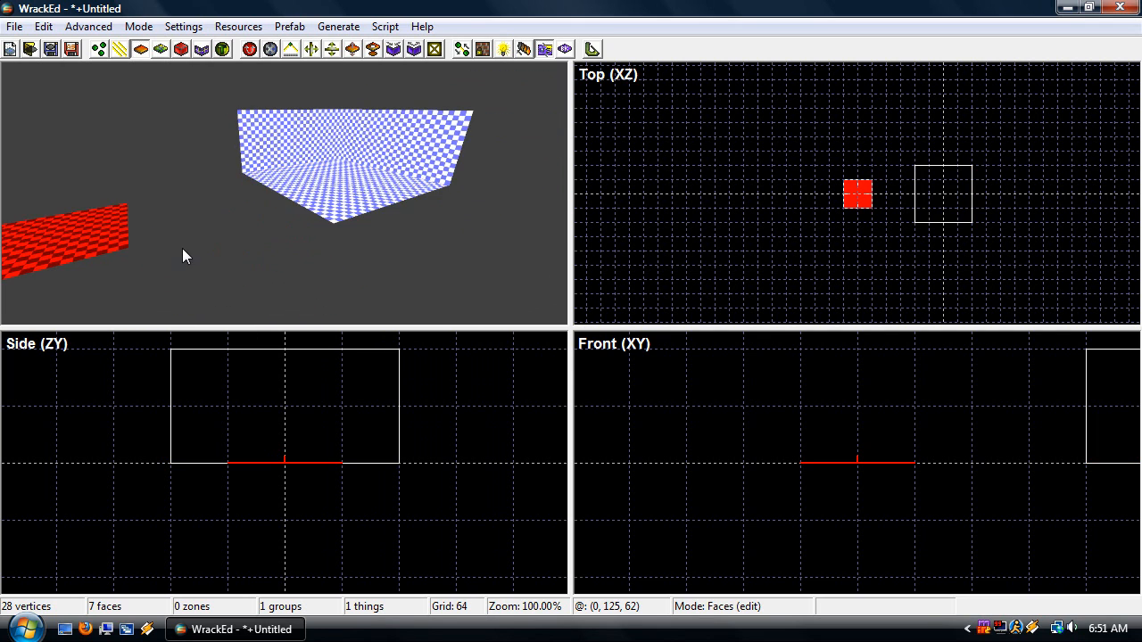
pyautogui.click(182, 248)
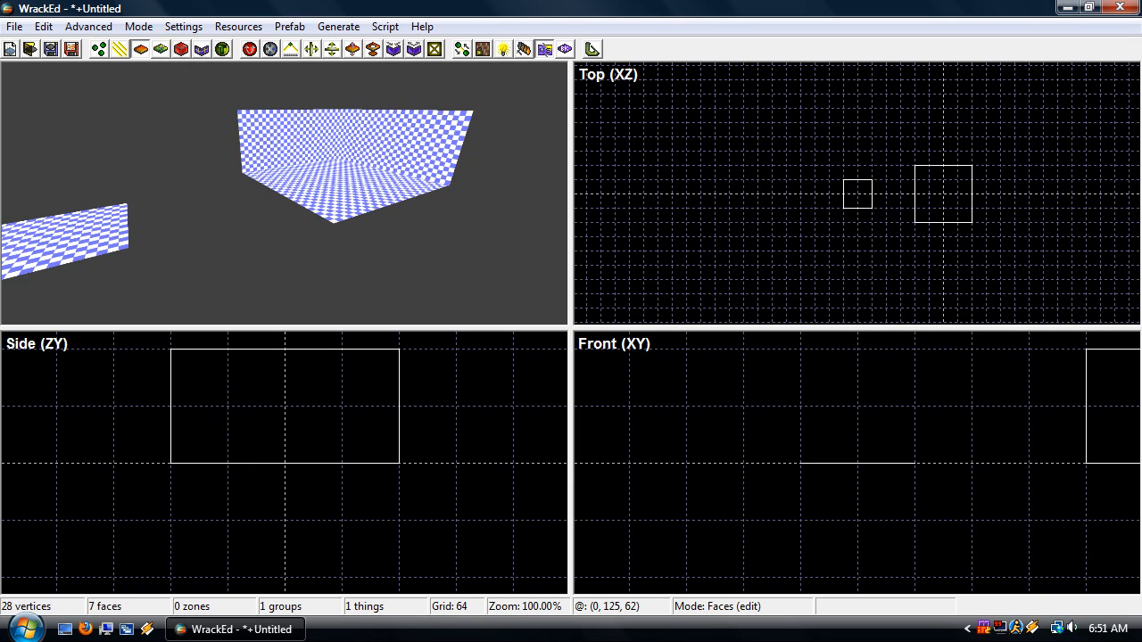
pyautogui.moveTo(182, 248); pyautogui.dragTo(159, 244, button='right')
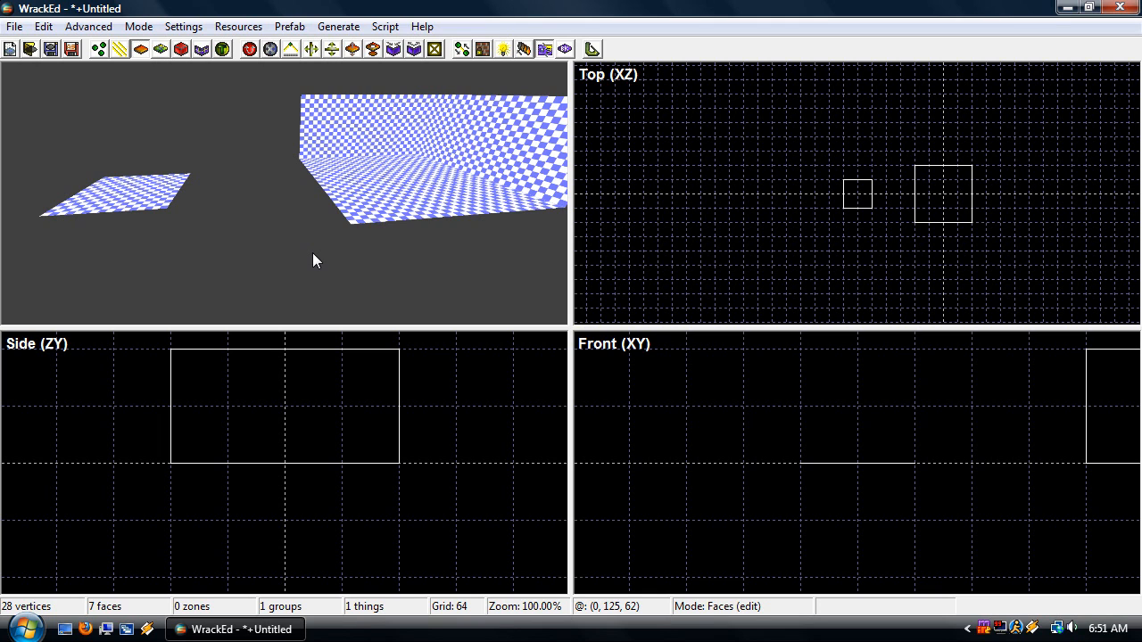
pyautogui.press('d')
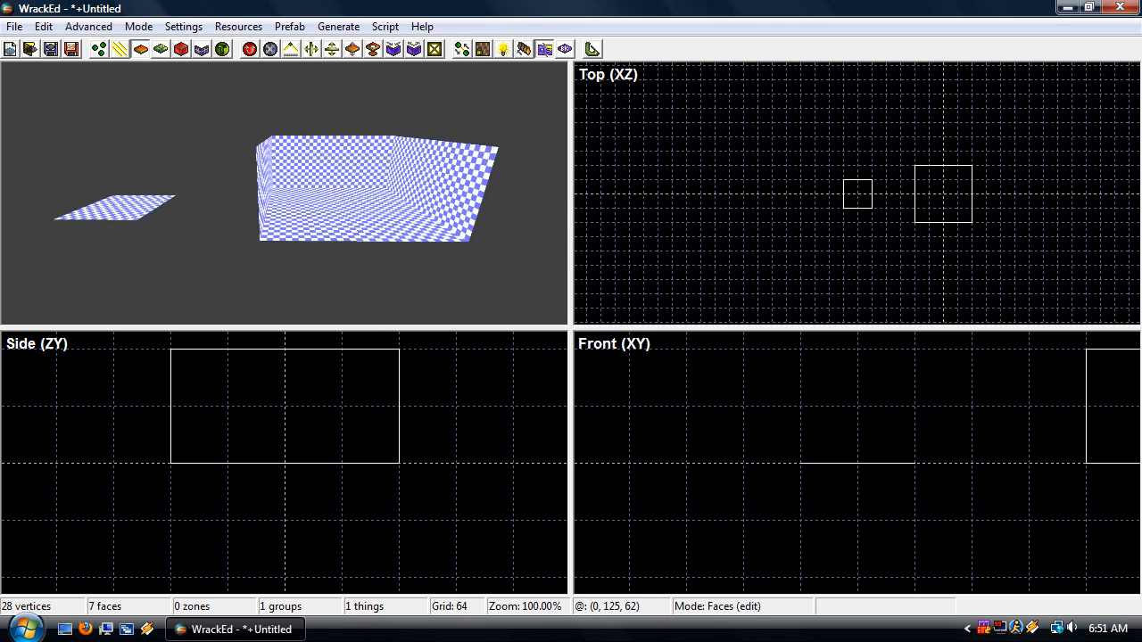
pyautogui.press('a')
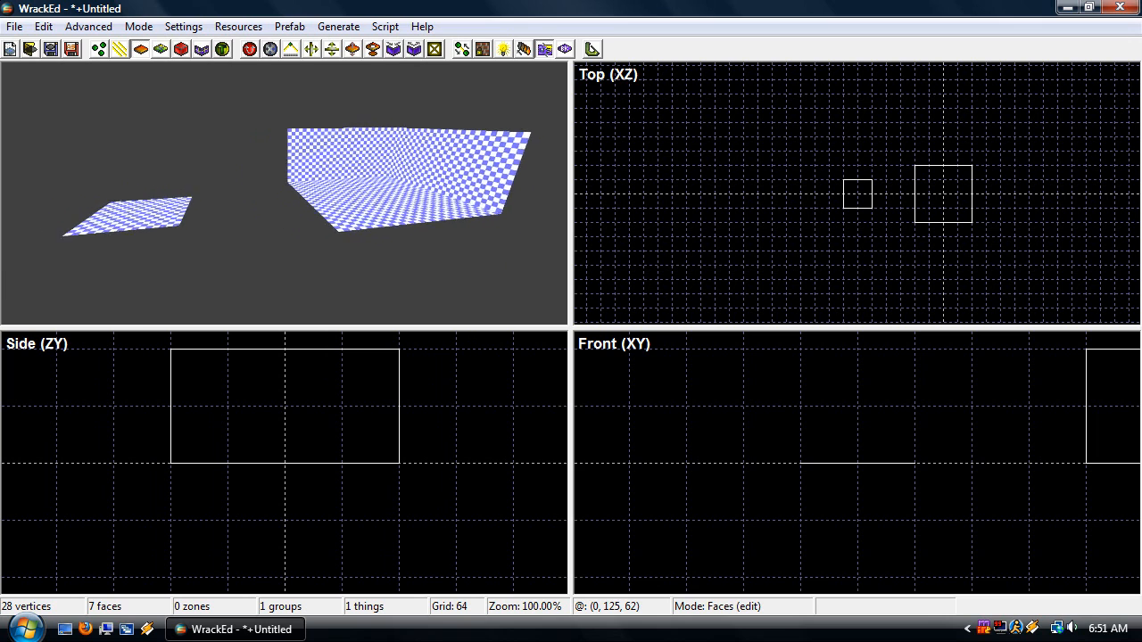
# Load e1m2.zip from the packs folder as an additional resource for this map
pyautogui.press('a')
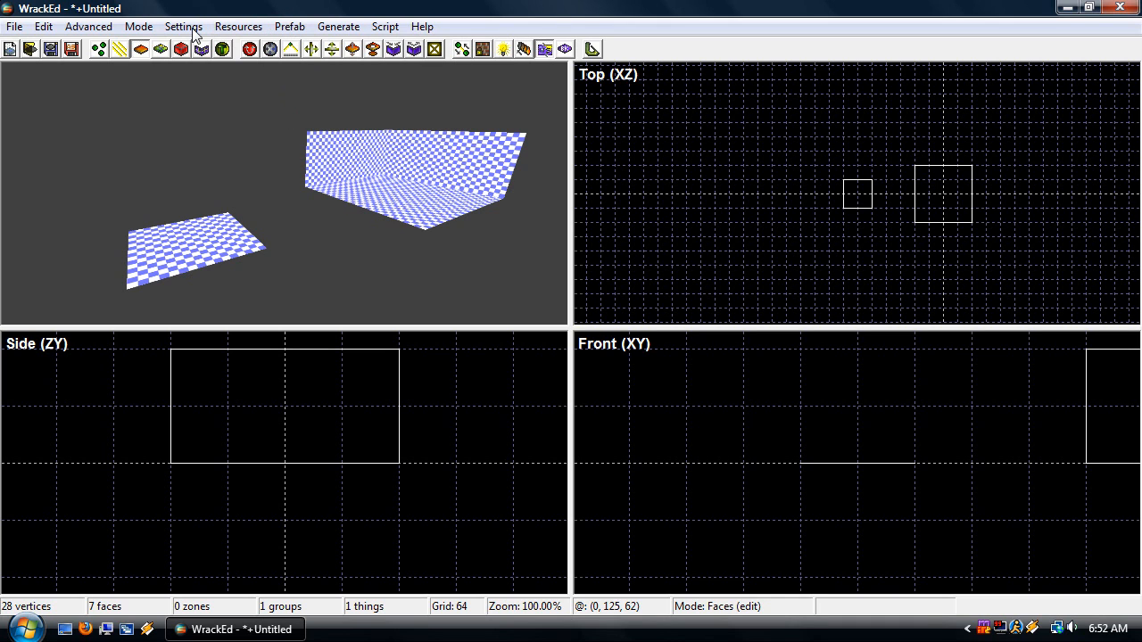
pyautogui.click(248, 31)
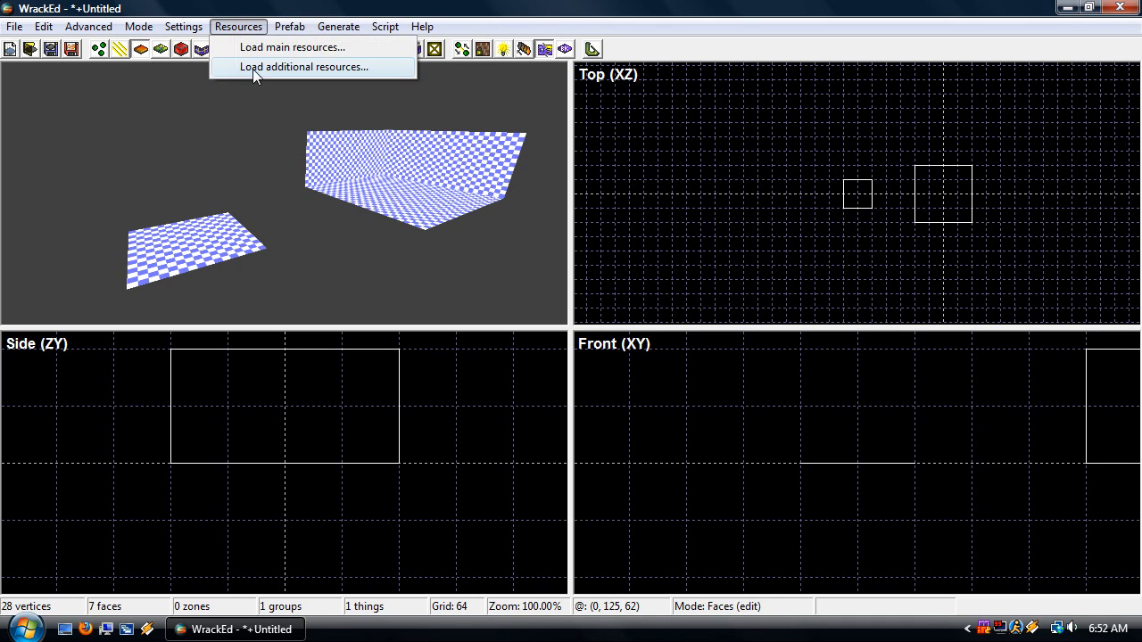
pyautogui.click(252, 68)
pyautogui.click(732, 398)
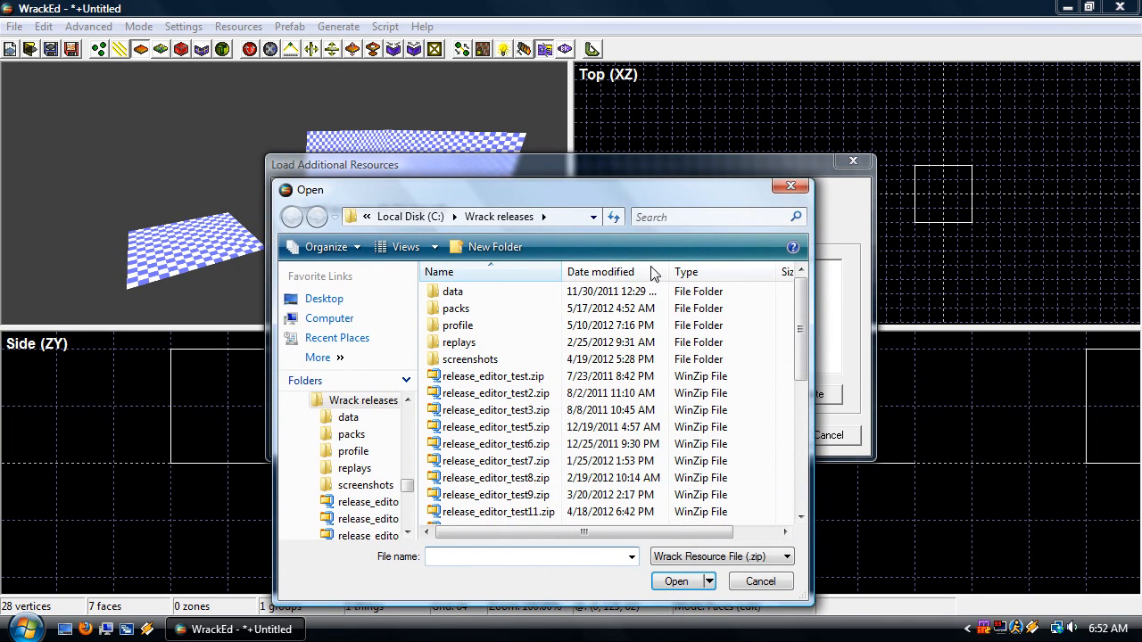
pyautogui.doubleClick(467, 309)
pyautogui.doubleClick(464, 326)
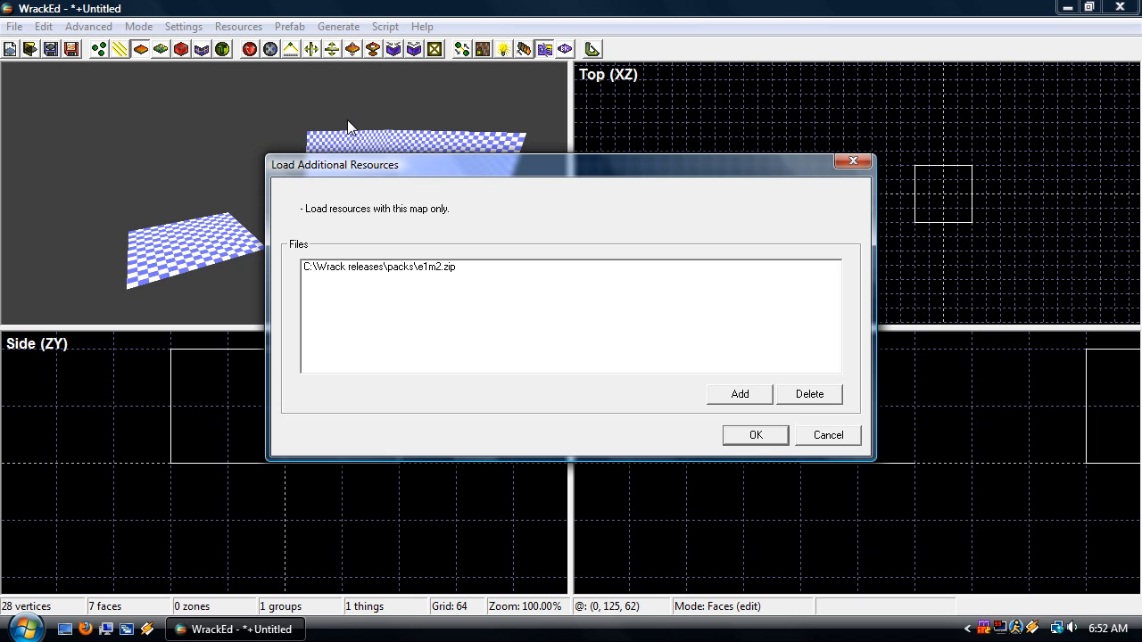
pyautogui.press('Return')
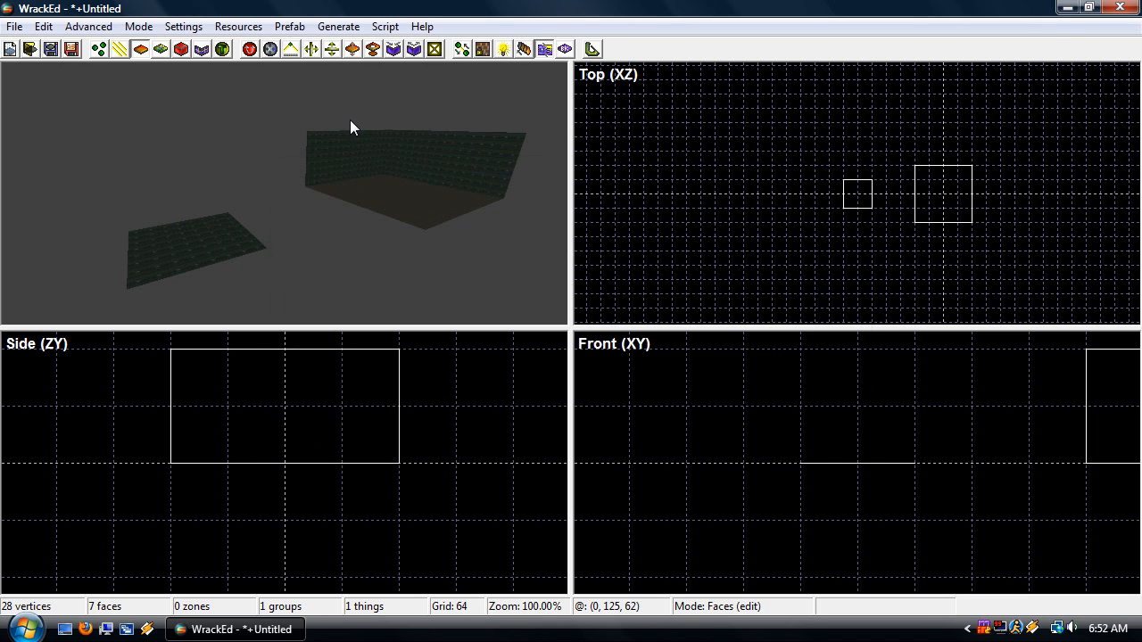
# Select all faces in the Top view, set their texture scale to 0.25 in X and Y, and clear the selection
pyautogui.moveTo(1071, 137); pyautogui.dragTo(798, 258)
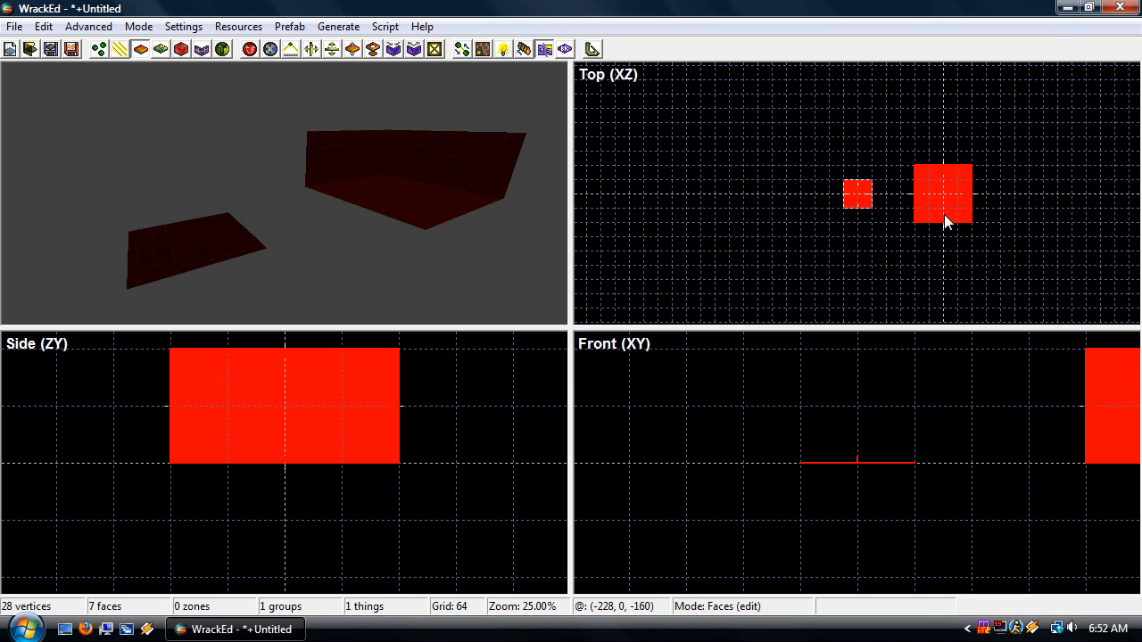
pyautogui.doubleClick(944, 214)
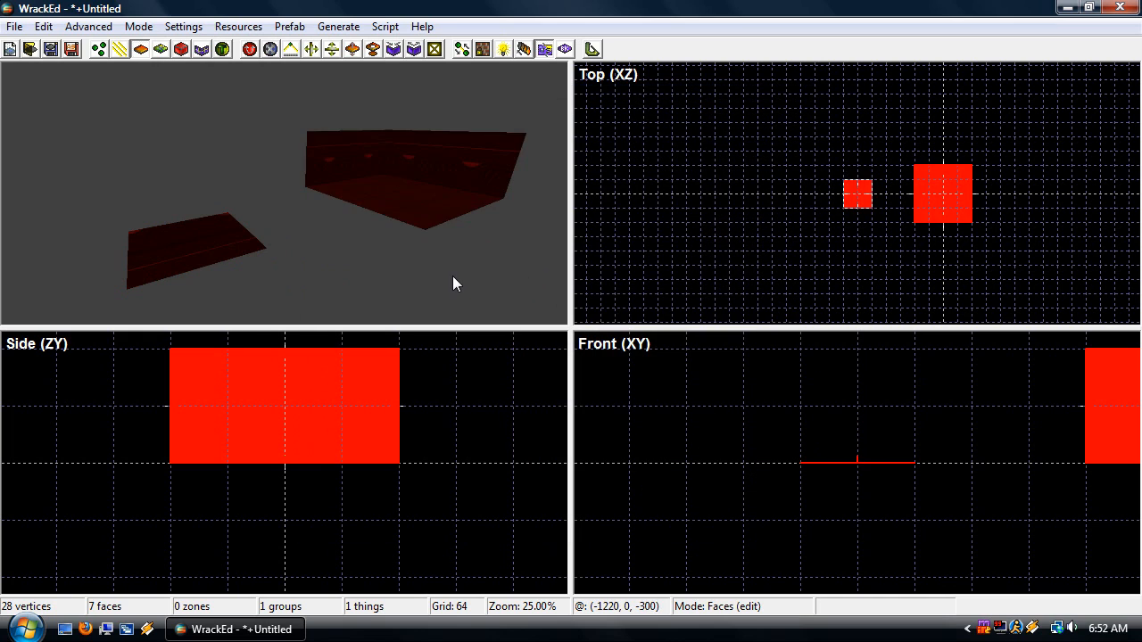
pyautogui.click(452, 275)
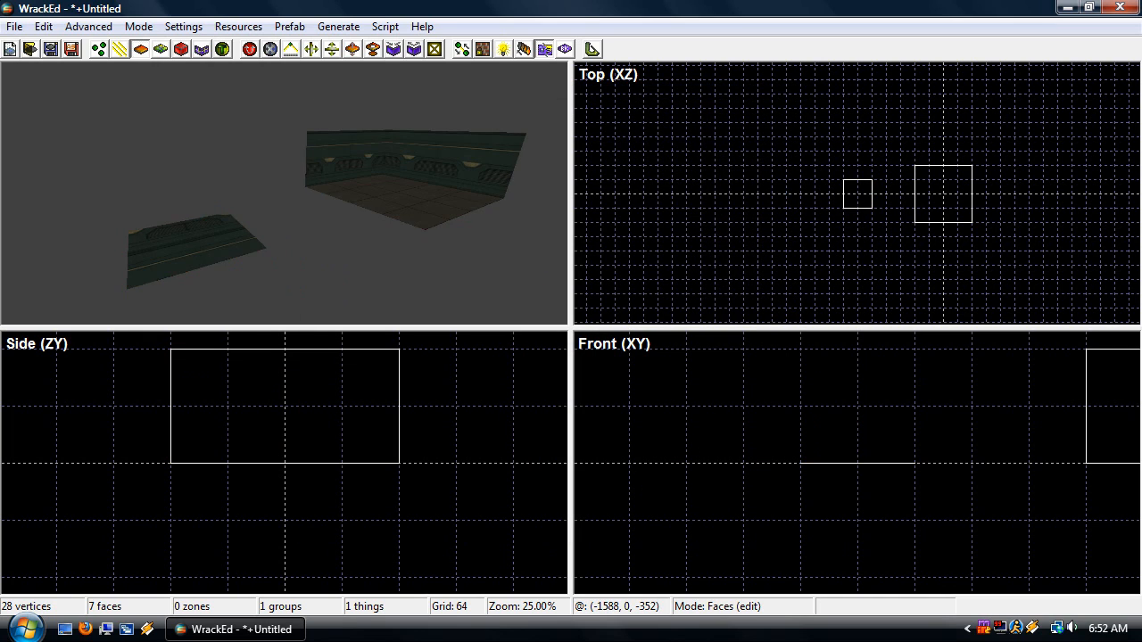
pyautogui.moveTo(452, 276); pyautogui.dragTo(453, 276)
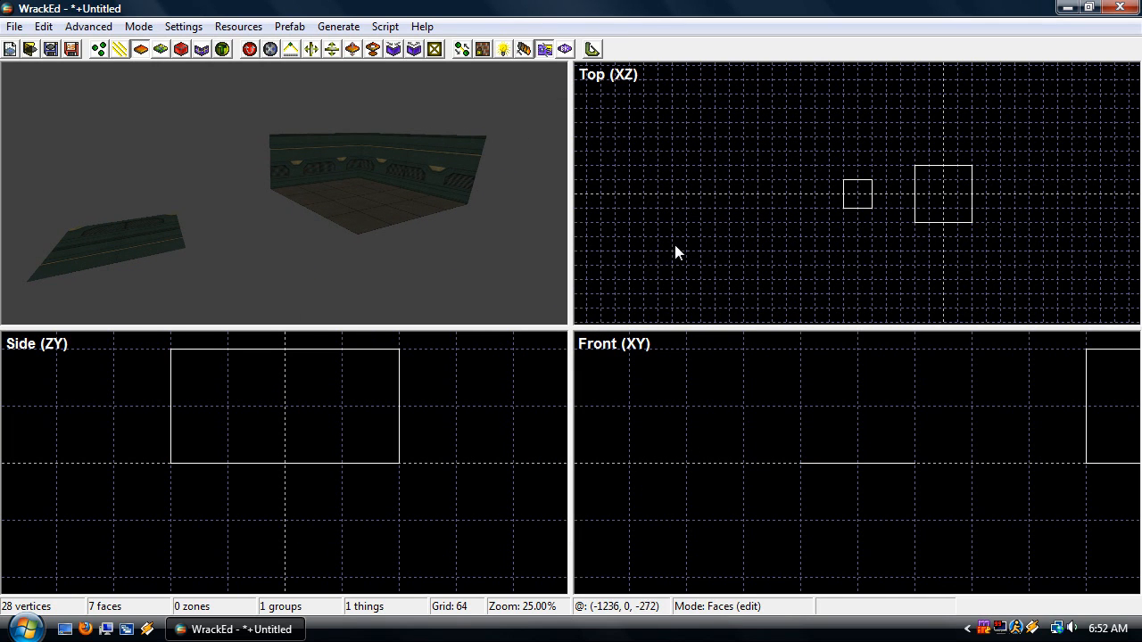
# Switch to the Windows desktop and try selecting a shortcut and showing the WrackEd shortcut's context menu
pyautogui.click(65, 630)
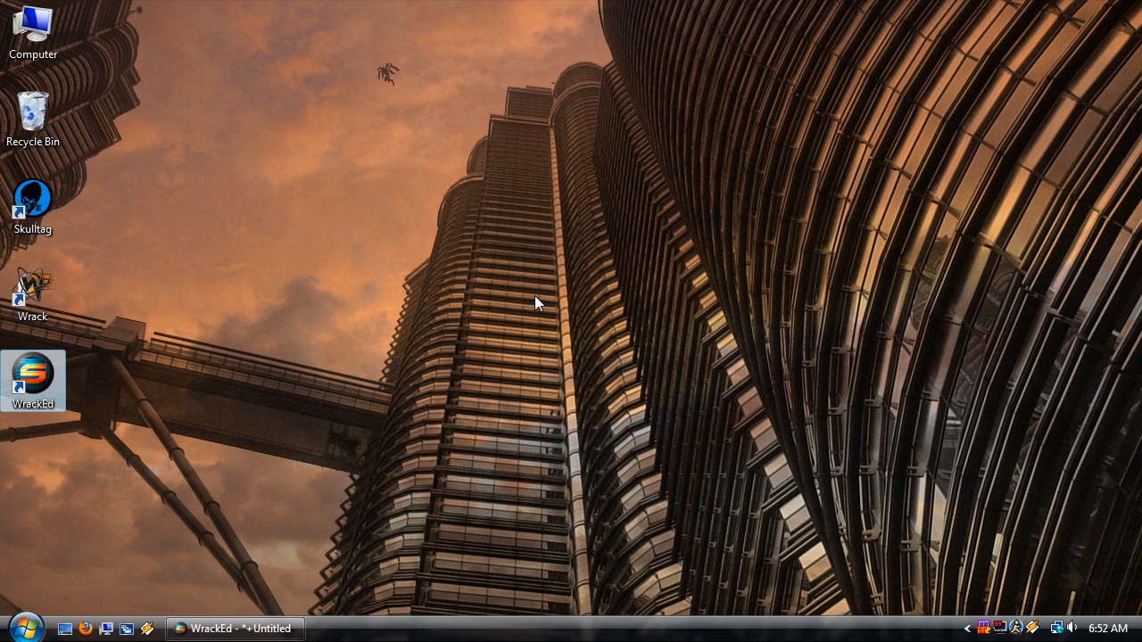
pyautogui.click(543, 294)
pyautogui.click(57, 211)
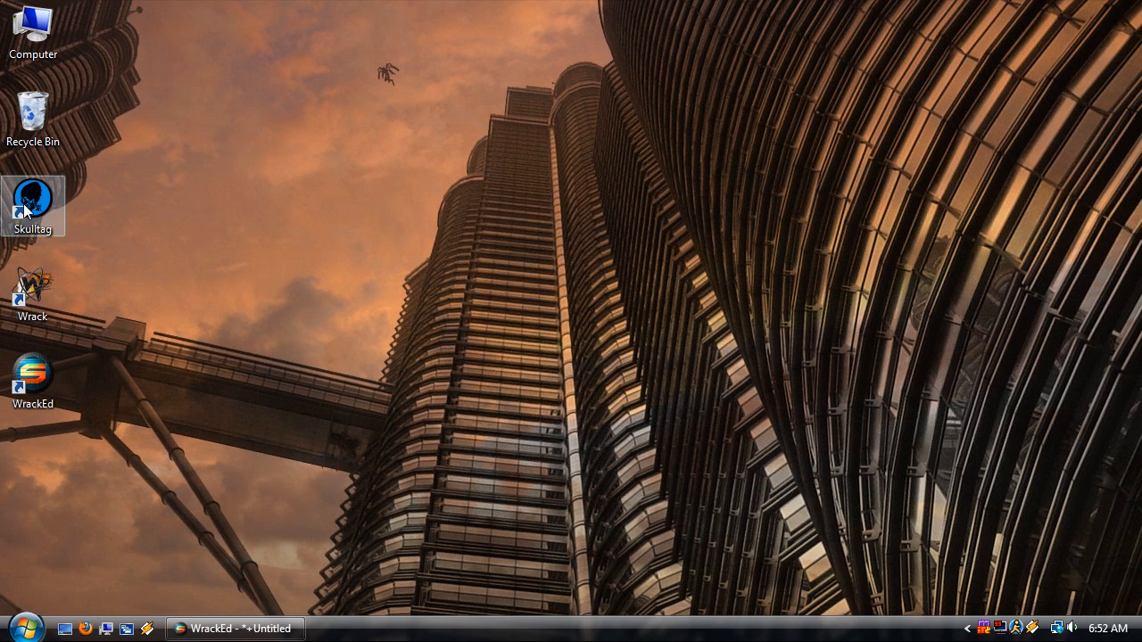
pyautogui.click(181, 307)
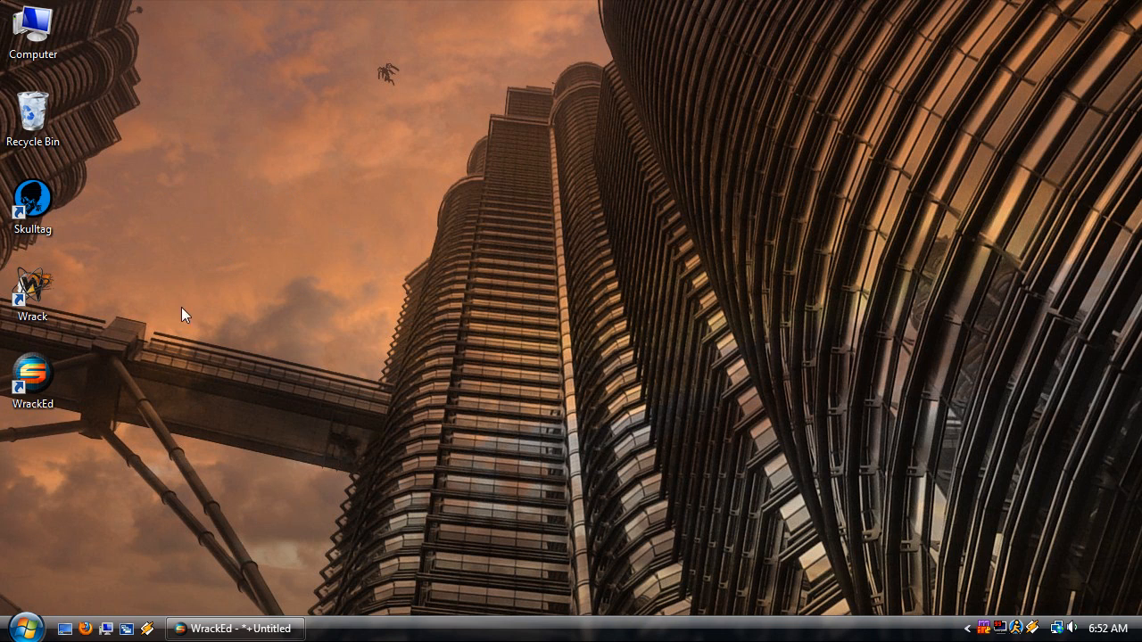
pyautogui.rightClick(36, 381)
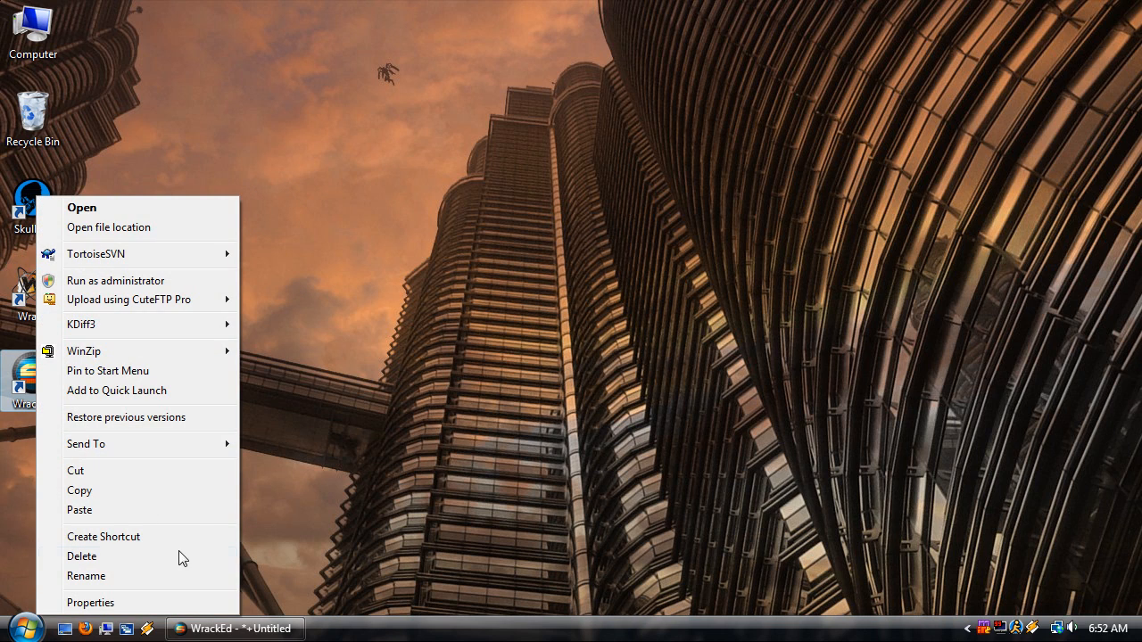
pyautogui.click(367, 280)
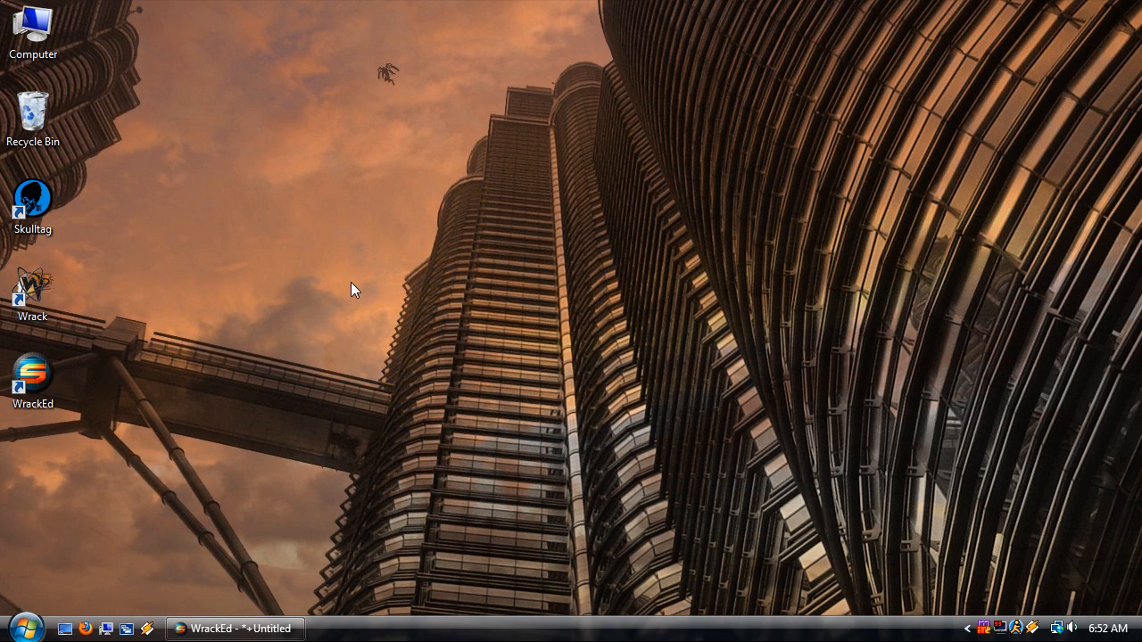
# Extend the desktop selection to include the Wrack and Skulltag shortcuts along with WrackEd, and clear it
pyautogui.keyDown('ctrl'); pyautogui.click(38, 285); pyautogui.keyUp('ctrl')
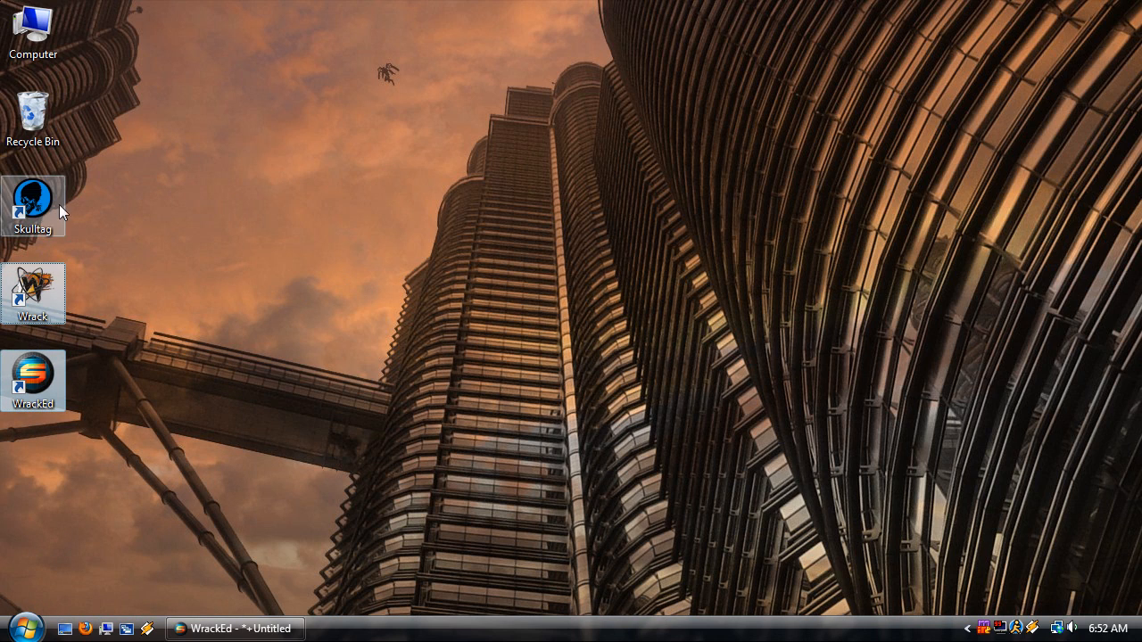
pyautogui.keyDown('ctrl'); pyautogui.click(55, 207); pyautogui.keyUp('ctrl')
pyautogui.click(398, 206)
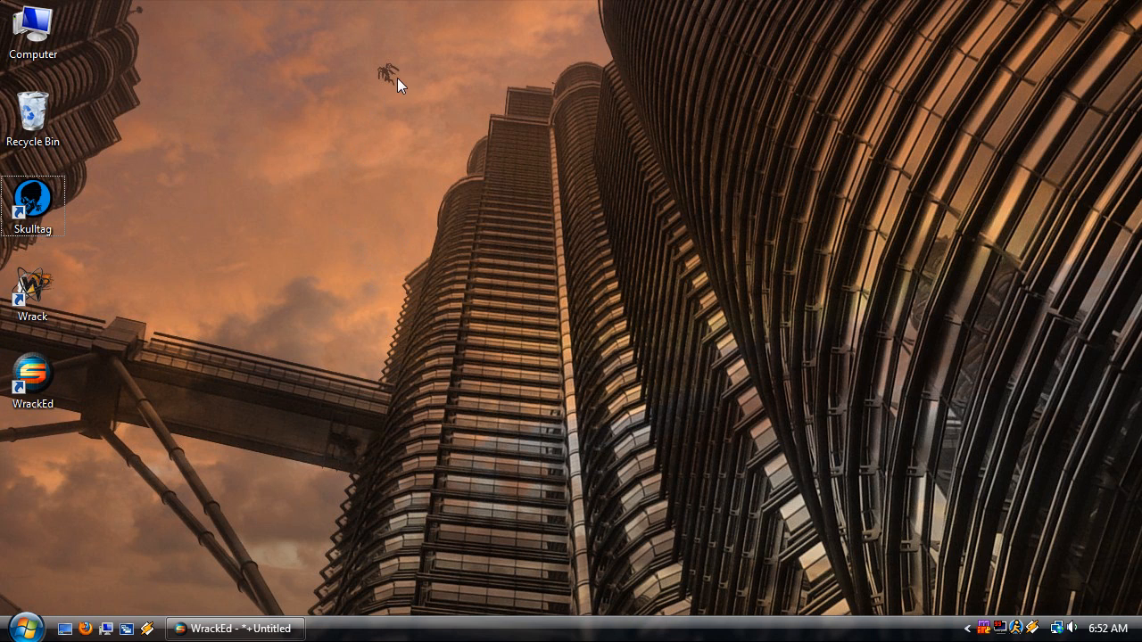
# Select the desktop icons from Recycle Bin through WrackEd with a selection box, deselect them and return to WrackEd
pyautogui.moveTo(403, 62); pyautogui.dragTo(7, 486)
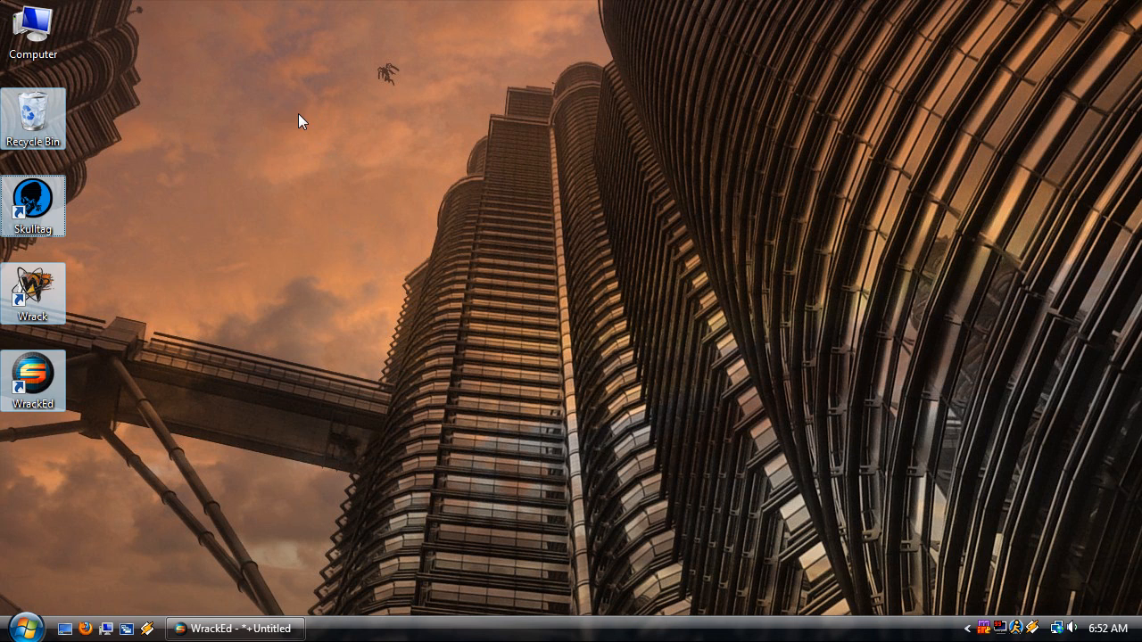
pyautogui.moveTo(289, 88); pyautogui.dragTo(7, 432)
pyautogui.click(473, 326)
pyautogui.click(277, 632)
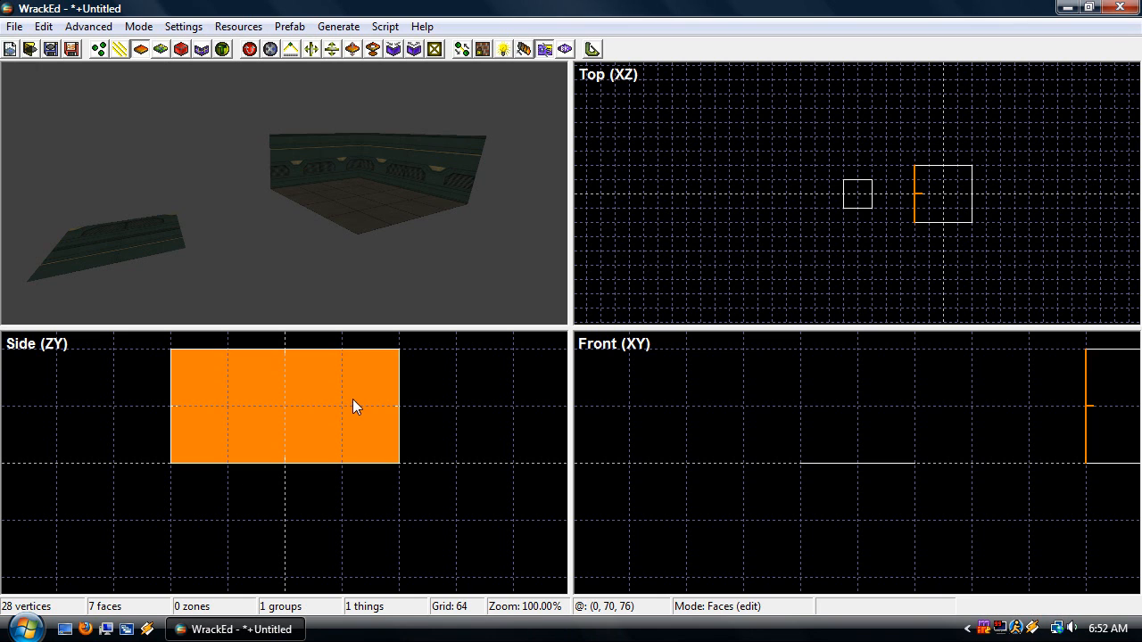
# Select and deselect the small square face in the Top view, and view its edit dialog without changing anything
pyautogui.click(353, 400)
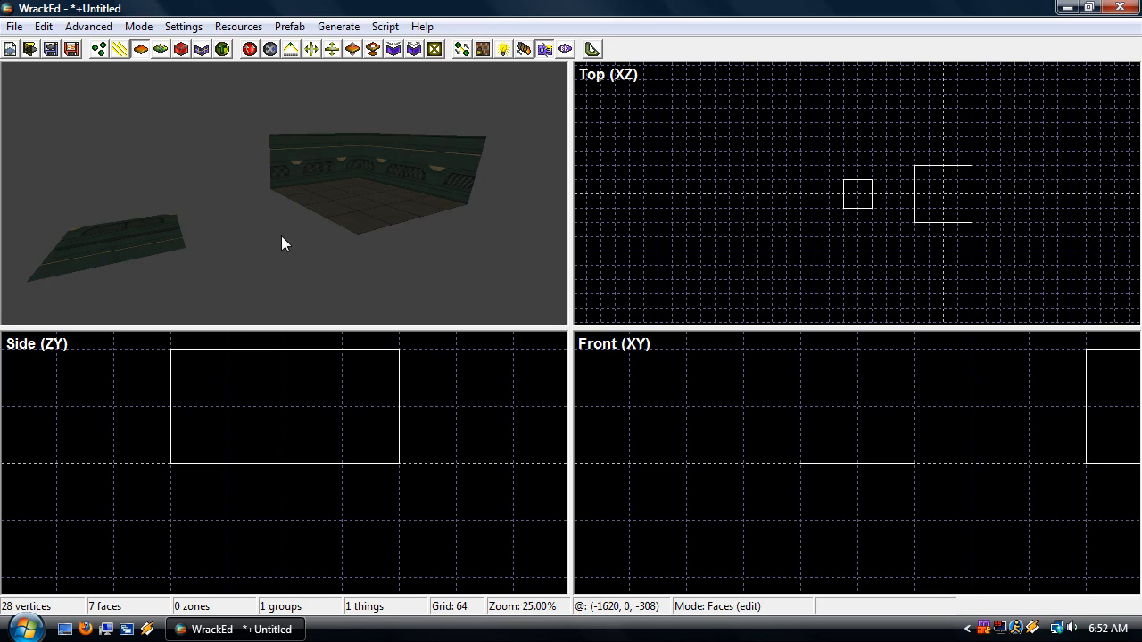
pyautogui.click(858, 195)
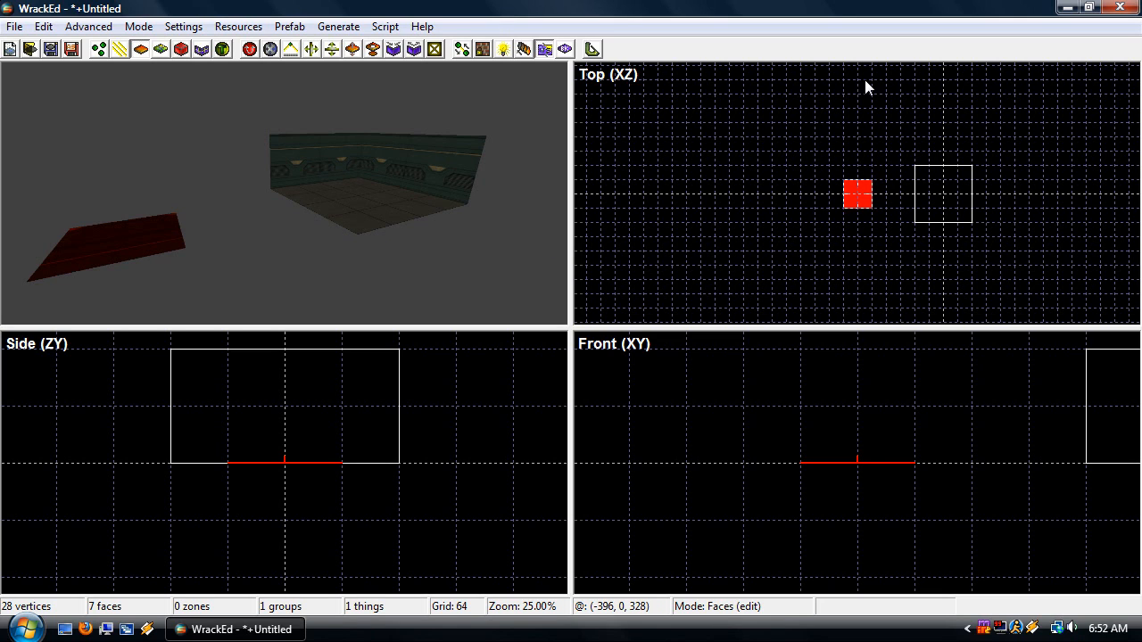
pyautogui.click(831, 124)
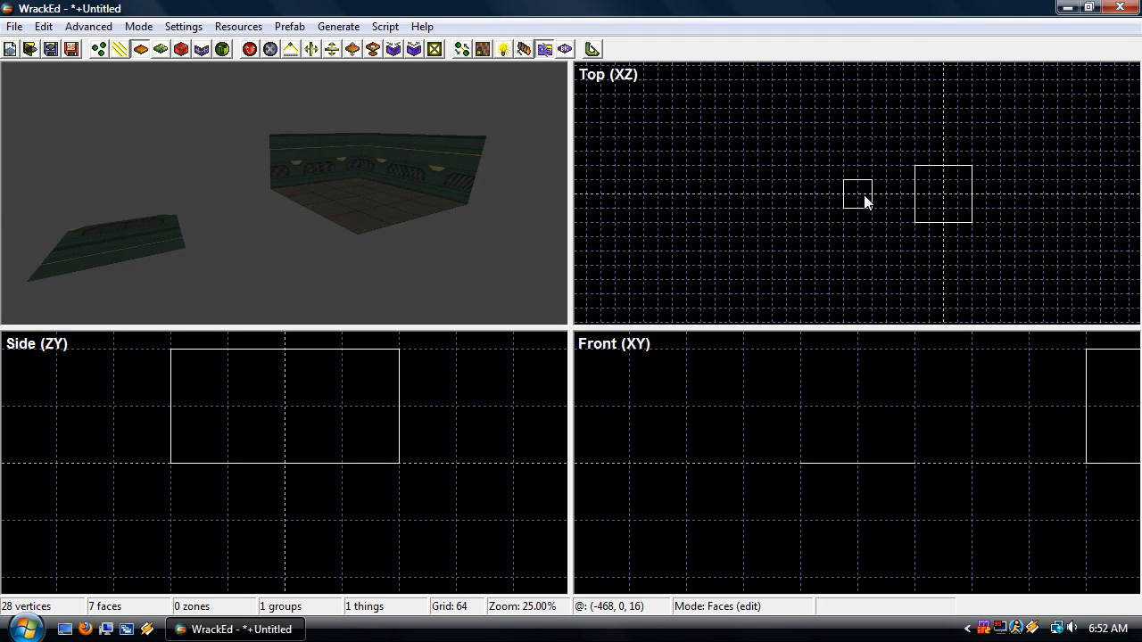
pyautogui.click(858, 197)
pyautogui.doubleClick(856, 197)
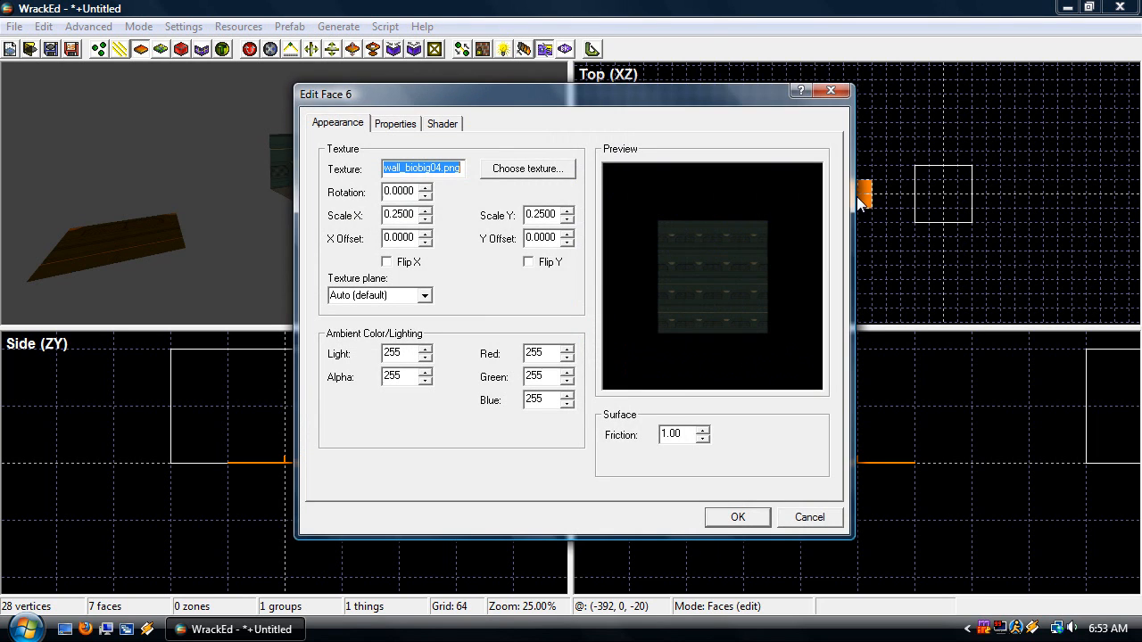
pyautogui.click(808, 517)
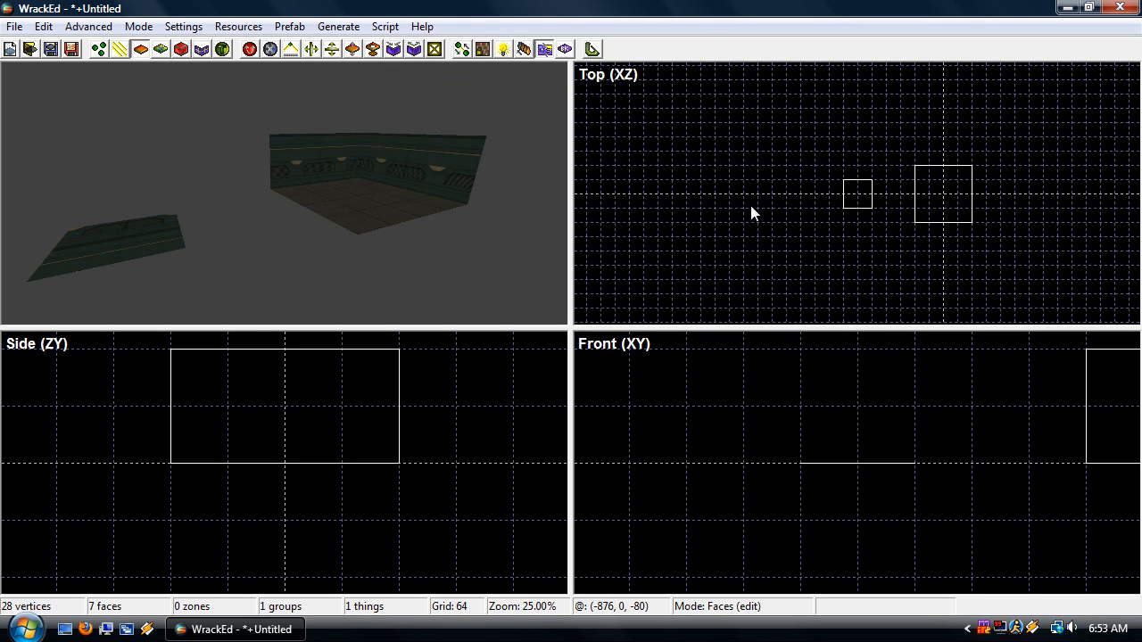
# Create a new folder on the Windows desktop, keeping its default name, and return to WrackEd
pyautogui.click(64, 629)
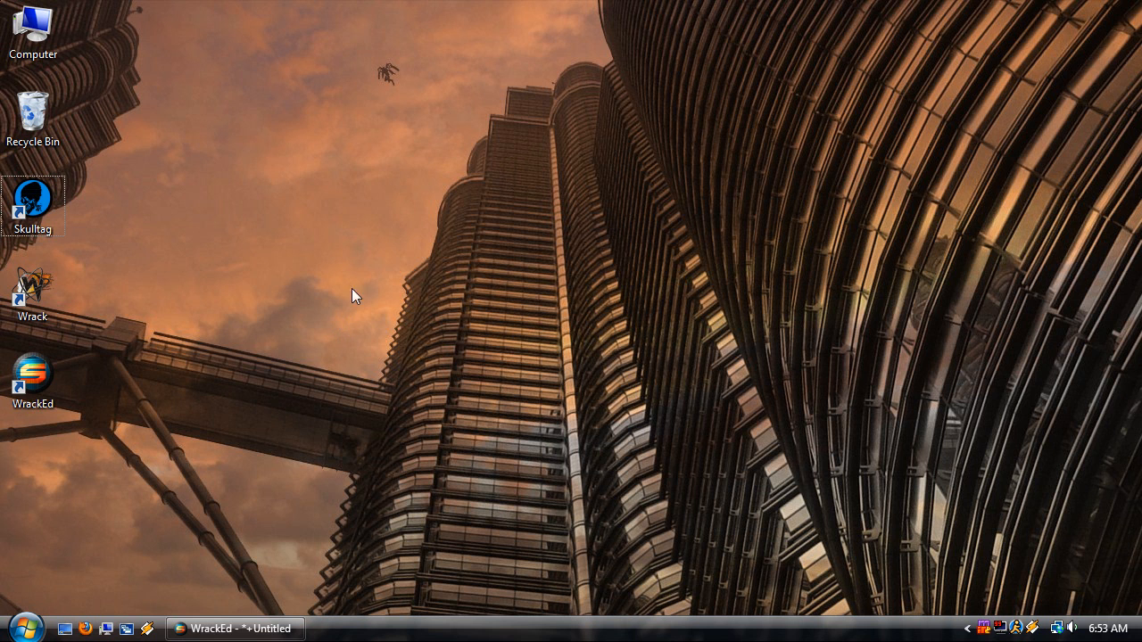
pyautogui.rightClick(257, 278)
pyautogui.moveTo(317, 494)
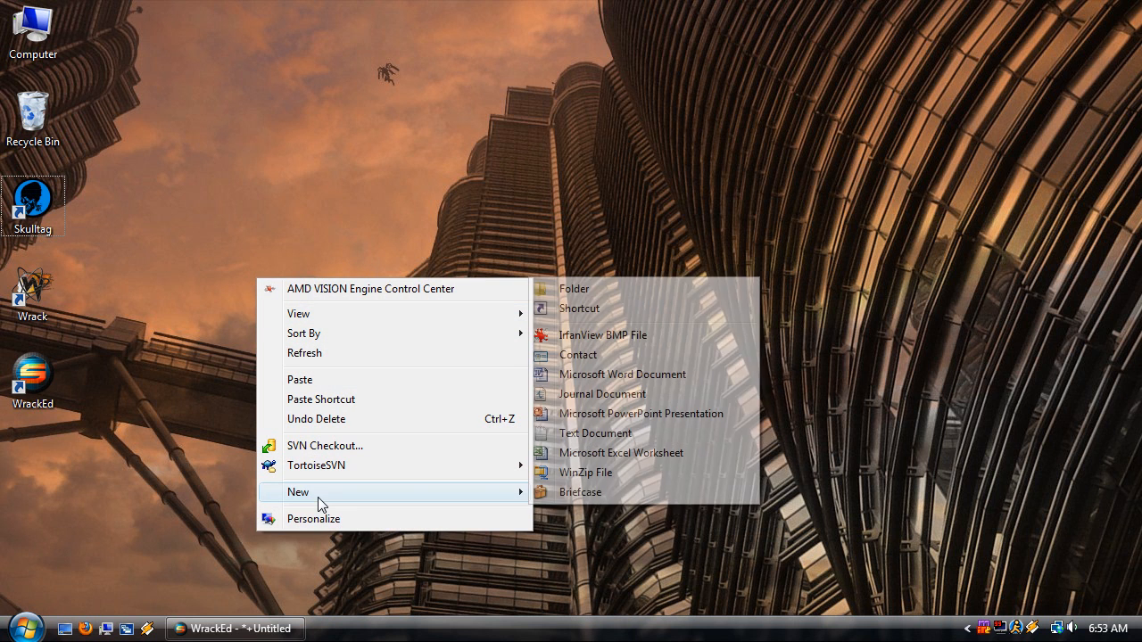
pyautogui.click(584, 292)
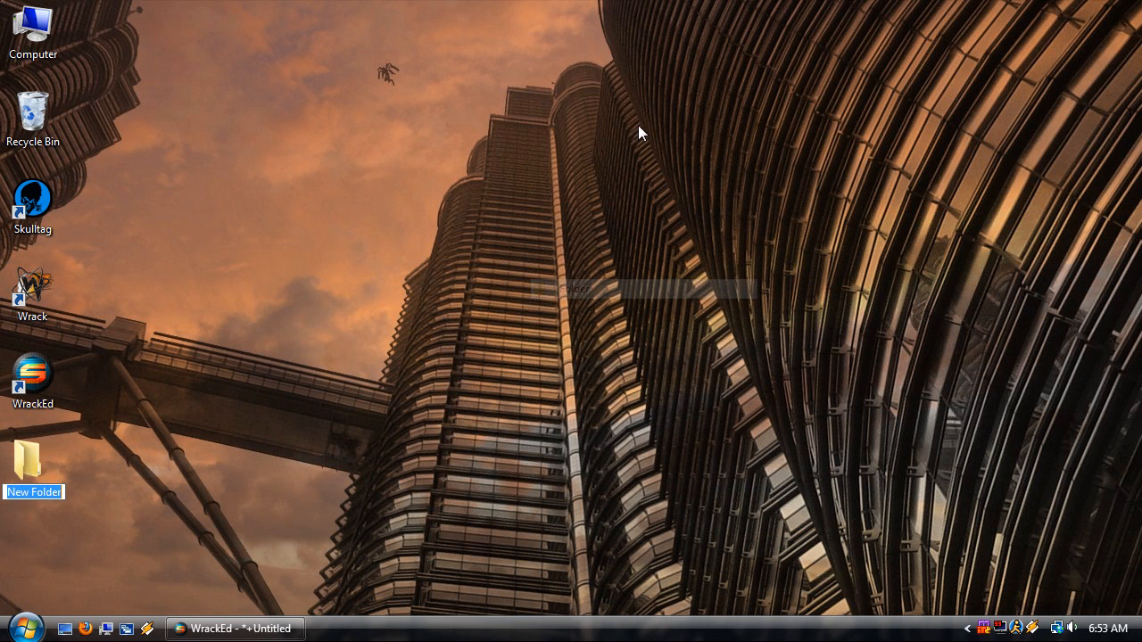
pyautogui.click(236, 633)
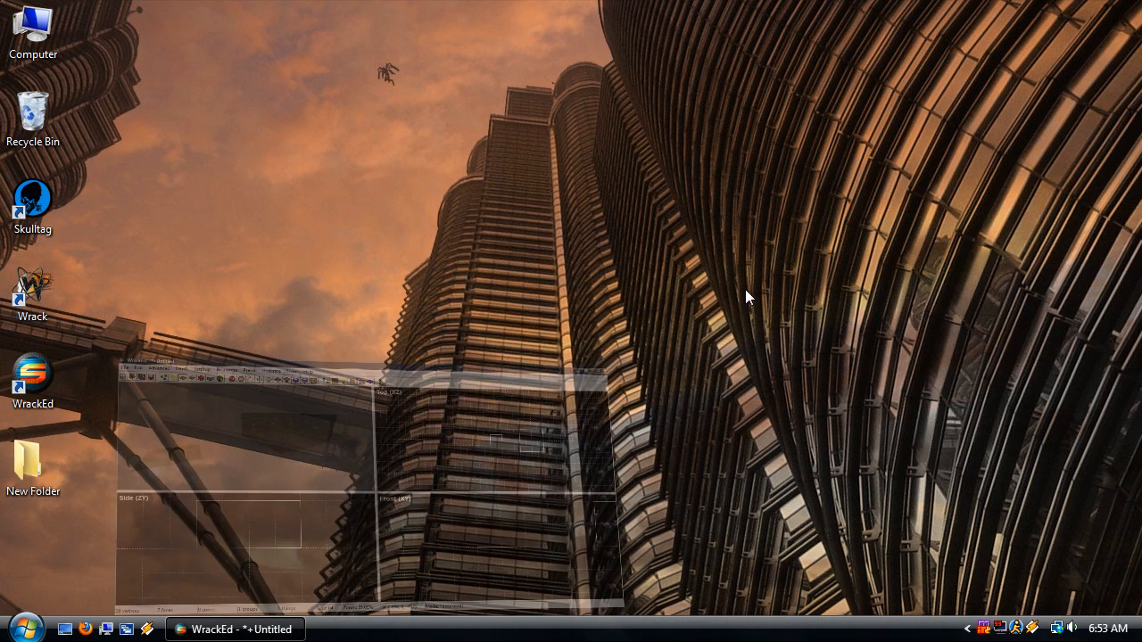
# Place a PlayerStart thing at about (-640, 0, 64) in the Top view and check its type without changing it
pyautogui.press('t')
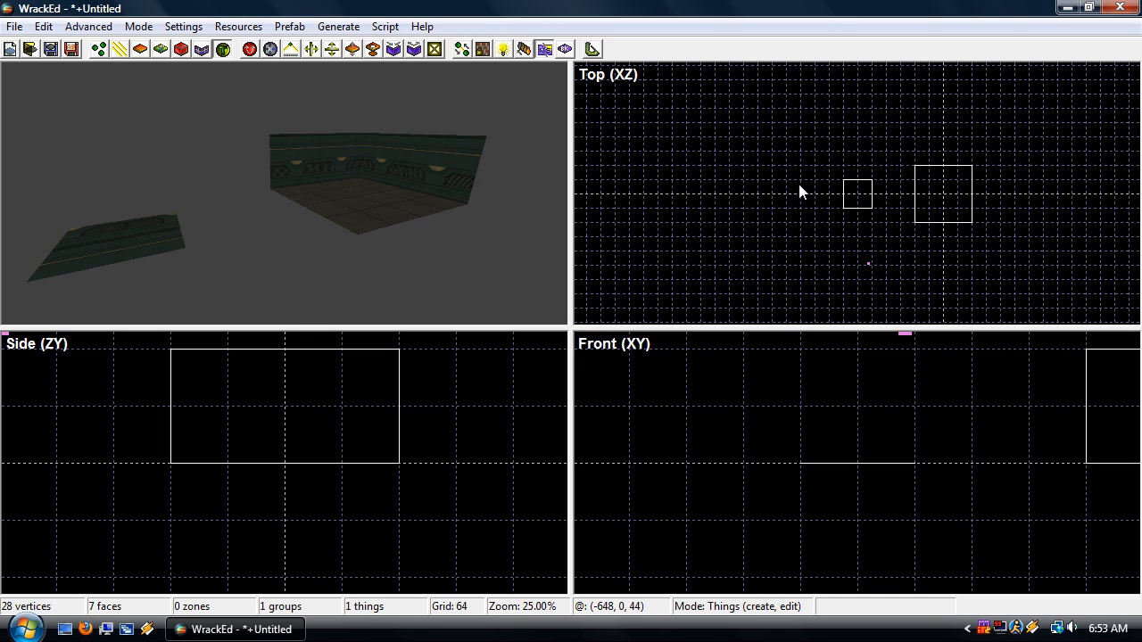
pyautogui.click(799, 180)
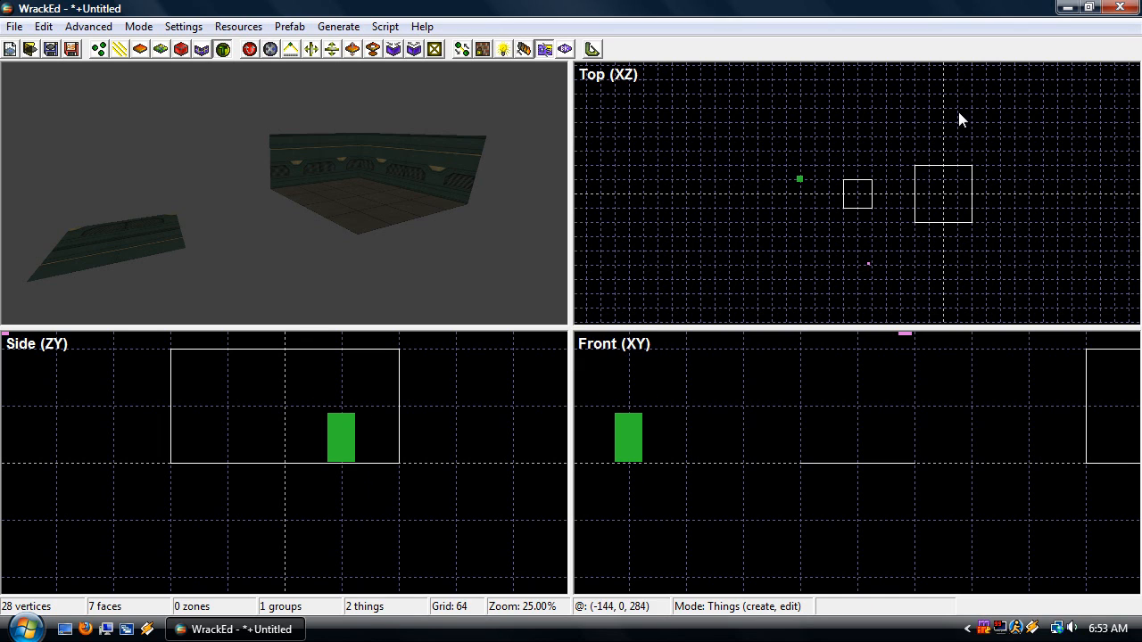
pyautogui.click(807, 175)
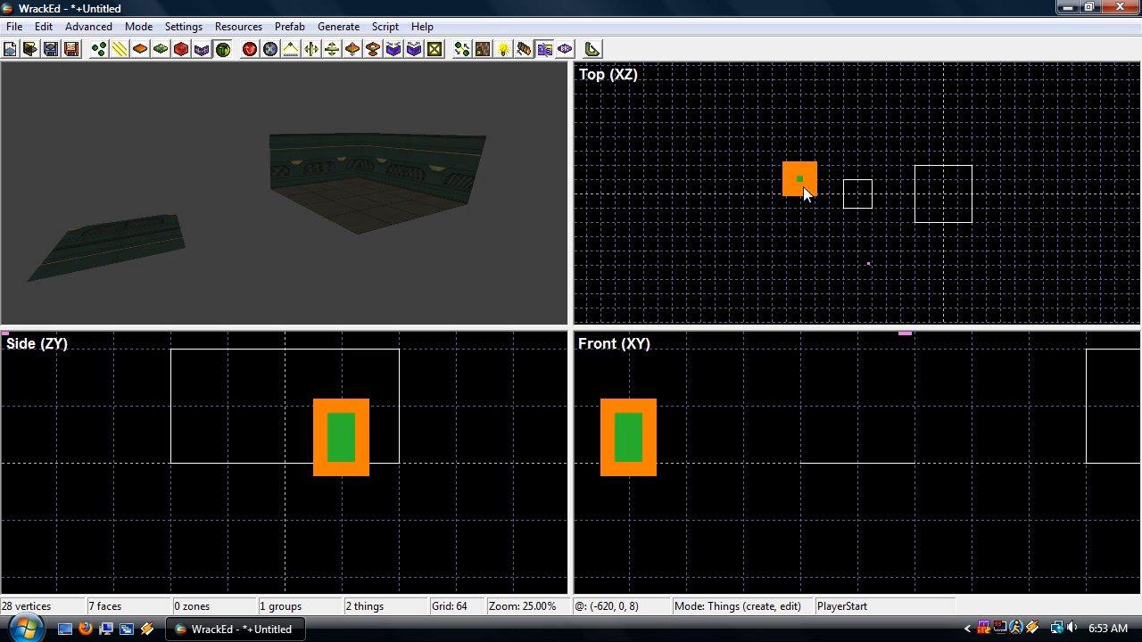
pyautogui.doubleClick(801, 180)
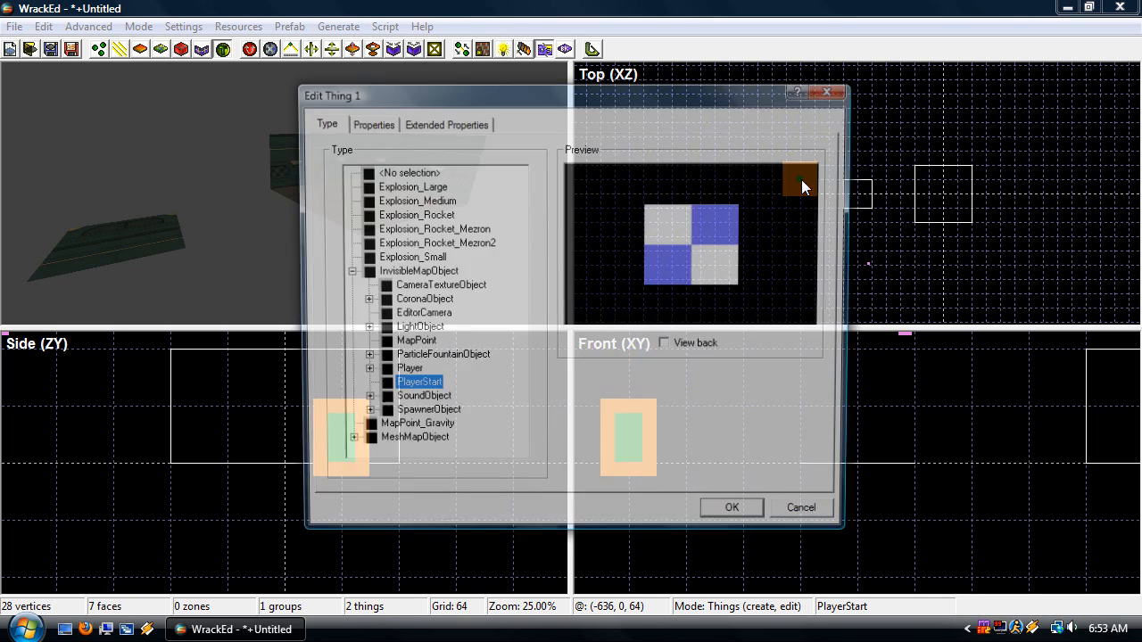
pyautogui.click(807, 517)
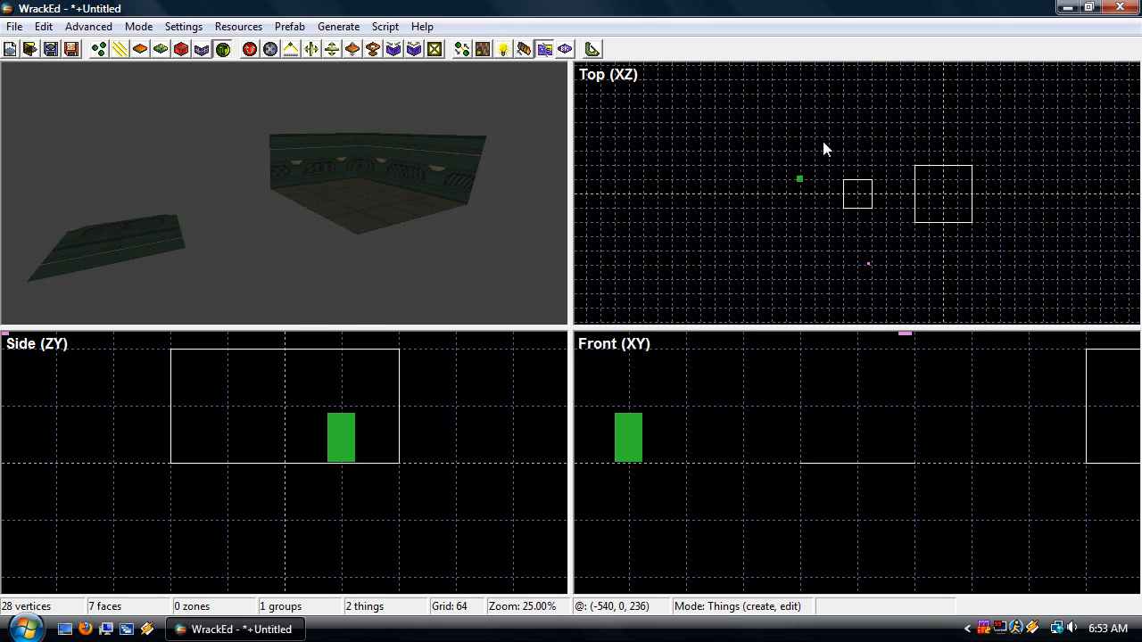
# Return to Faces mode and pan the Top view around the two shapes
pyautogui.press('f')
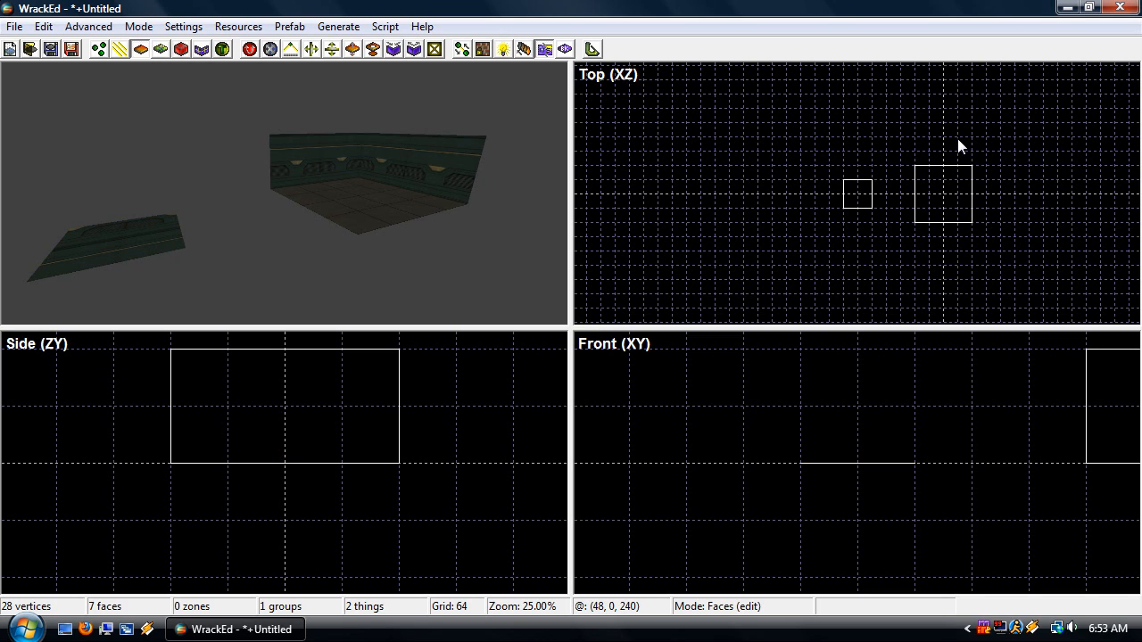
pyautogui.press('Down')
pyautogui.press('Right')
pyautogui.press('Right')
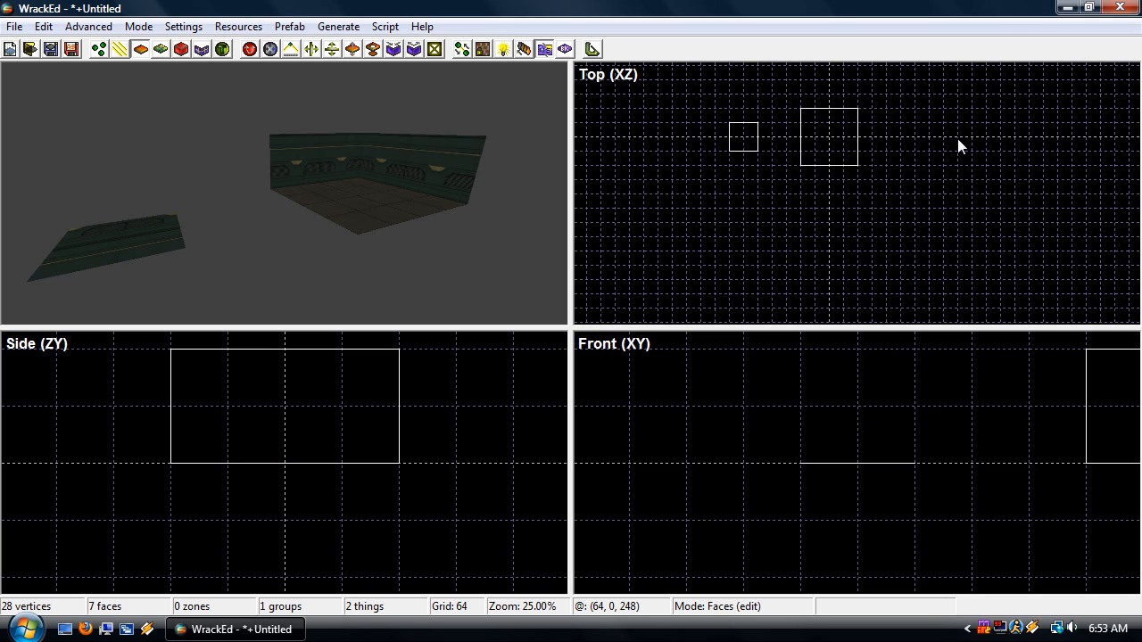
pyautogui.press('Up')
pyautogui.press('Left')
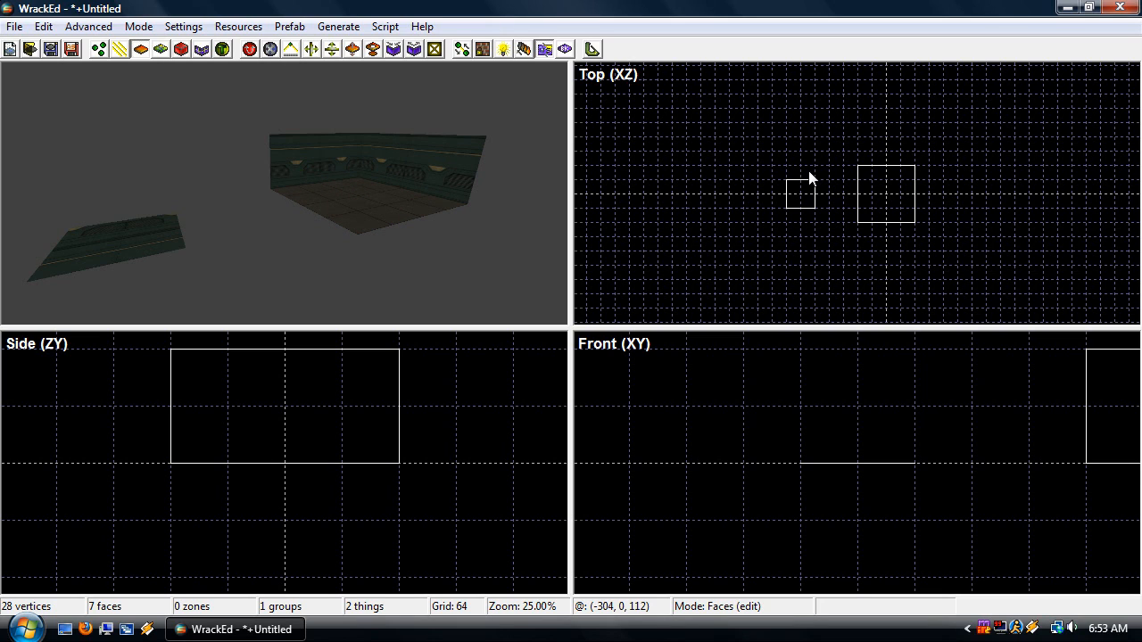
# Switch to Things mode to view the placed things, and look through the available commands without choosing any
pyautogui.press('t')
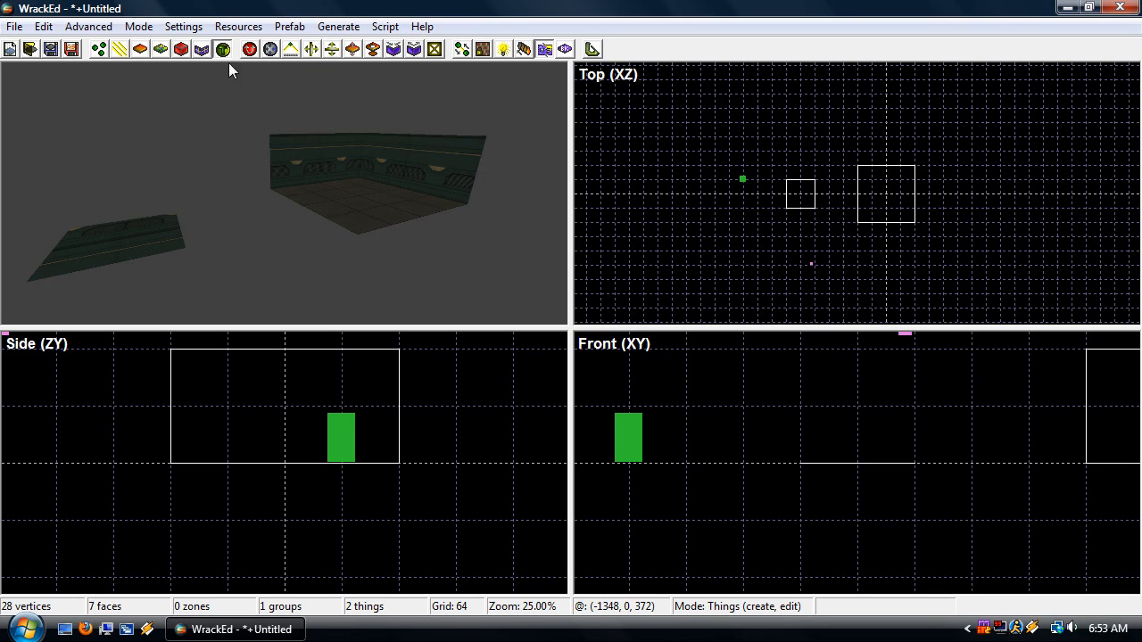
pyautogui.click(138, 26)
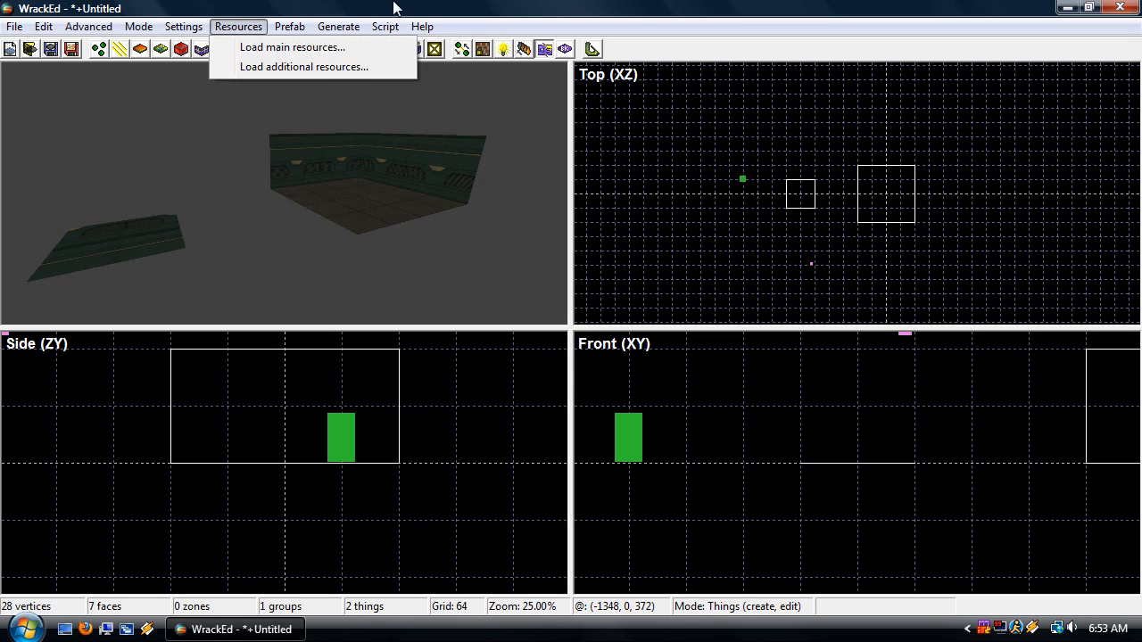
pyautogui.click(520, 234)
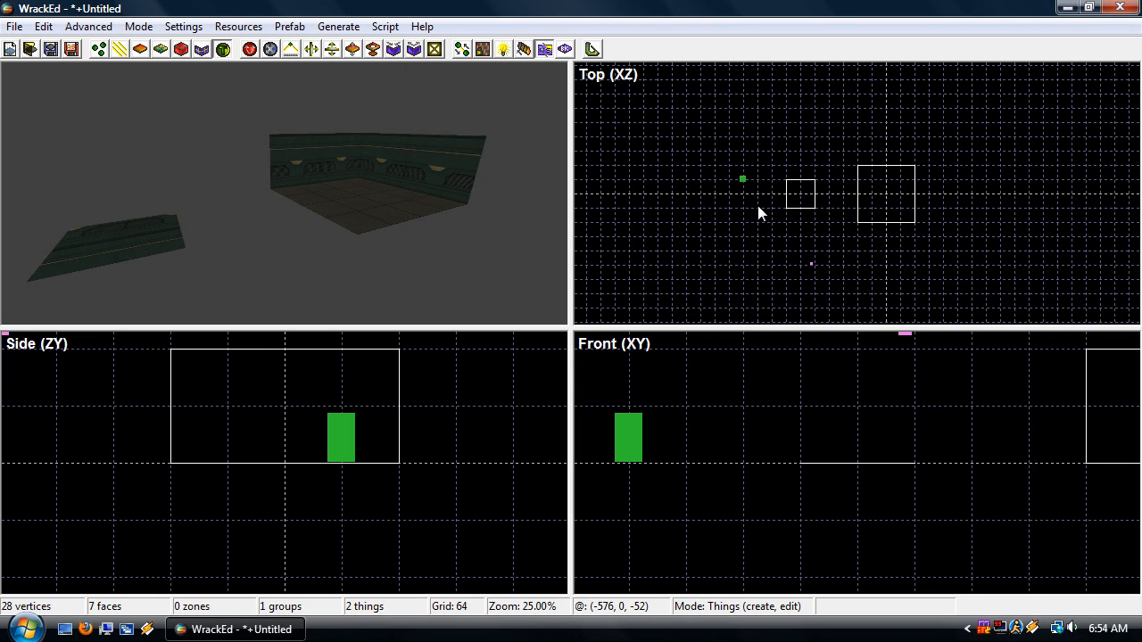
# In Vertices mode, select the large room's east wall in the 3D view and pick its corner vertex in the Top view
pyautogui.press('v')
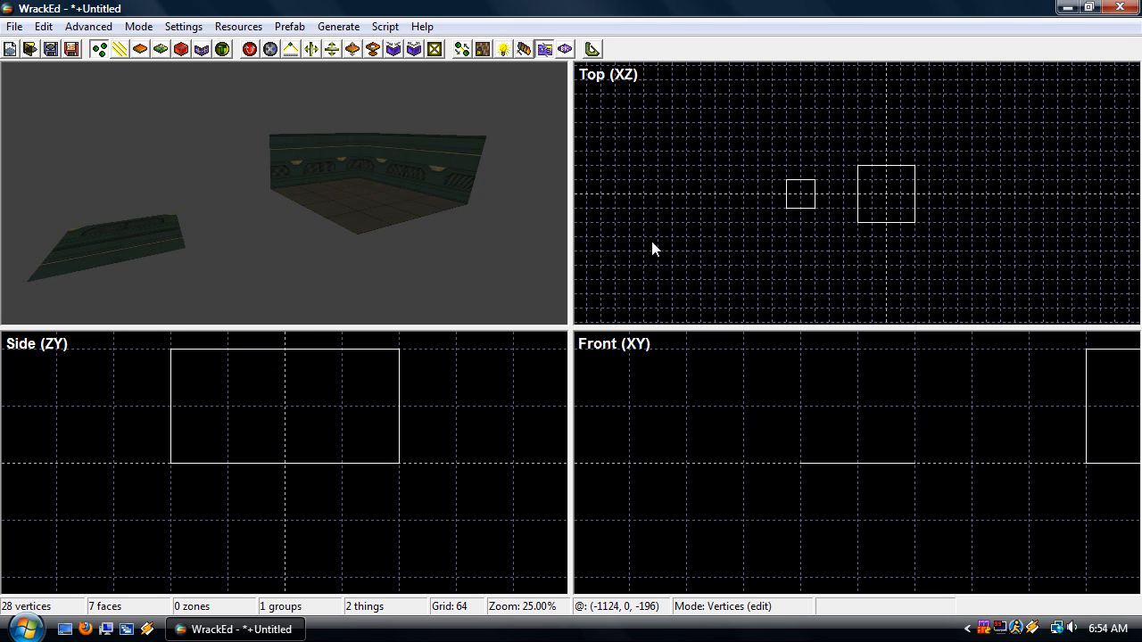
pyautogui.click(451, 177)
pyautogui.click(416, 170)
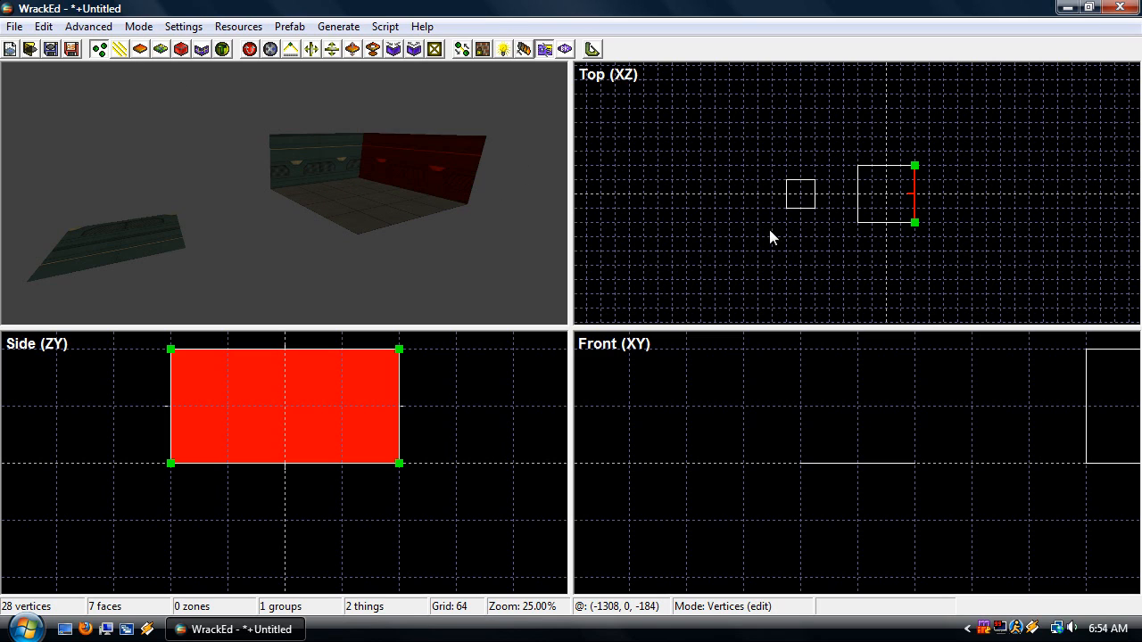
pyautogui.click(915, 224)
pyautogui.moveTo(915, 225)
pyautogui.mouseDown()
pyautogui.moveTo(937, 235)
pyautogui.moveTo(872, 224)
pyautogui.moveTo(902, 255)
pyautogui.moveTo(933, 230)
pyautogui.moveTo(919, 250)
pyautogui.moveTo(971, 224)
pyautogui.moveTo(925, 225)
pyautogui.mouseUp()
pyautogui.click(915, 223)
# In Lines mode, select a vertical edge of the east wall in the Side view and the floor's lower edge in the Top view
pyautogui.click(134, 27)
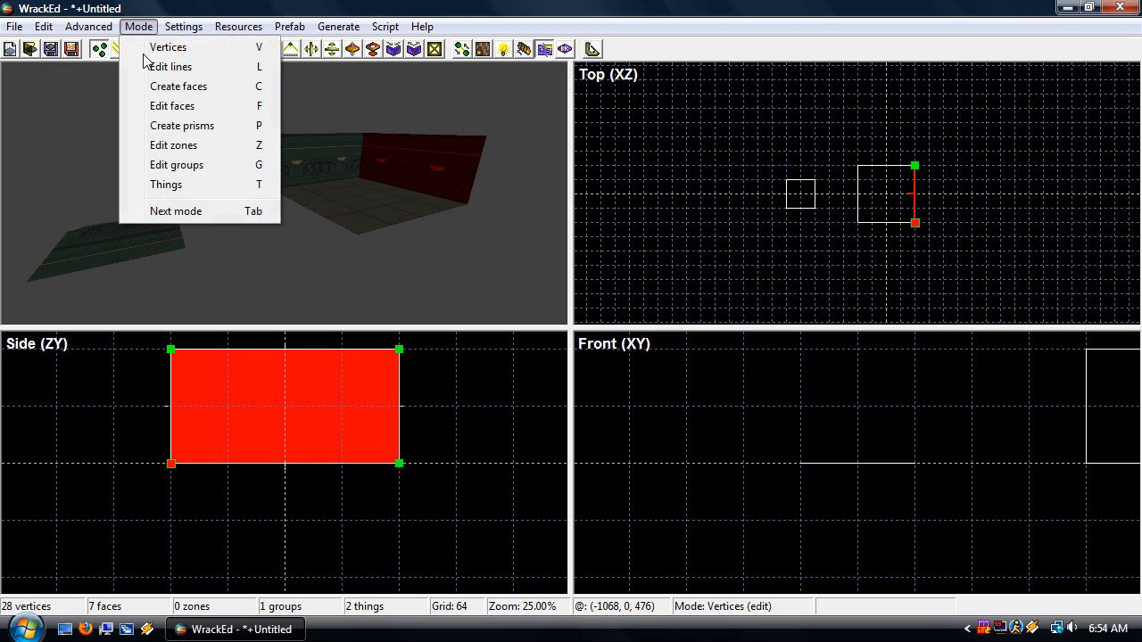
pyautogui.click(170, 67)
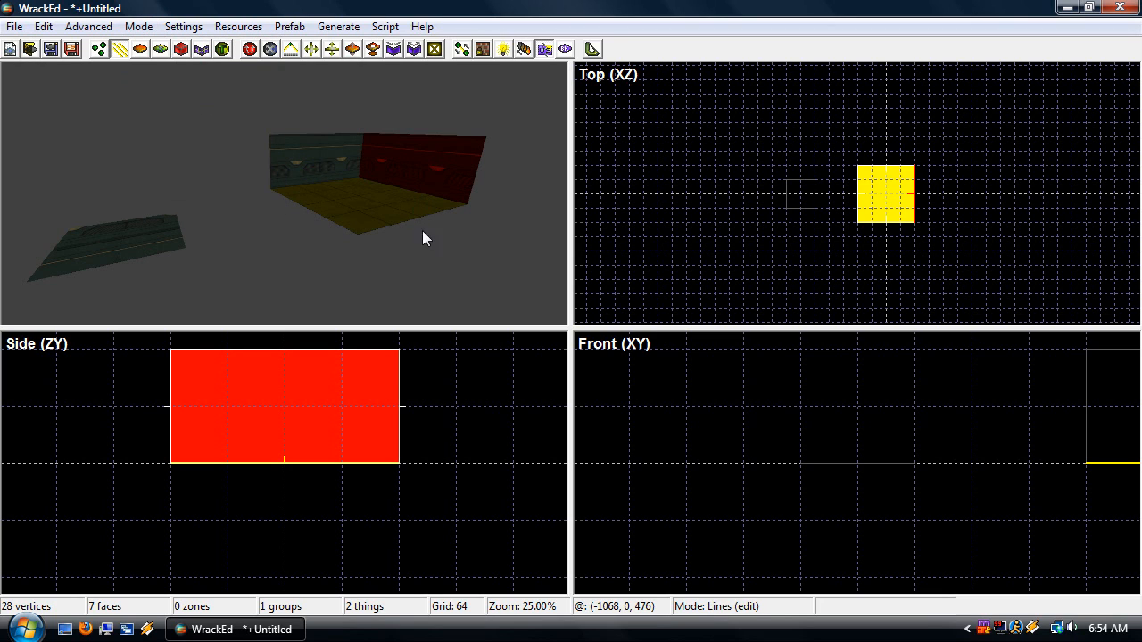
pyautogui.click(434, 161)
pyautogui.moveTo(400, 411); pyautogui.dragTo(409, 437)
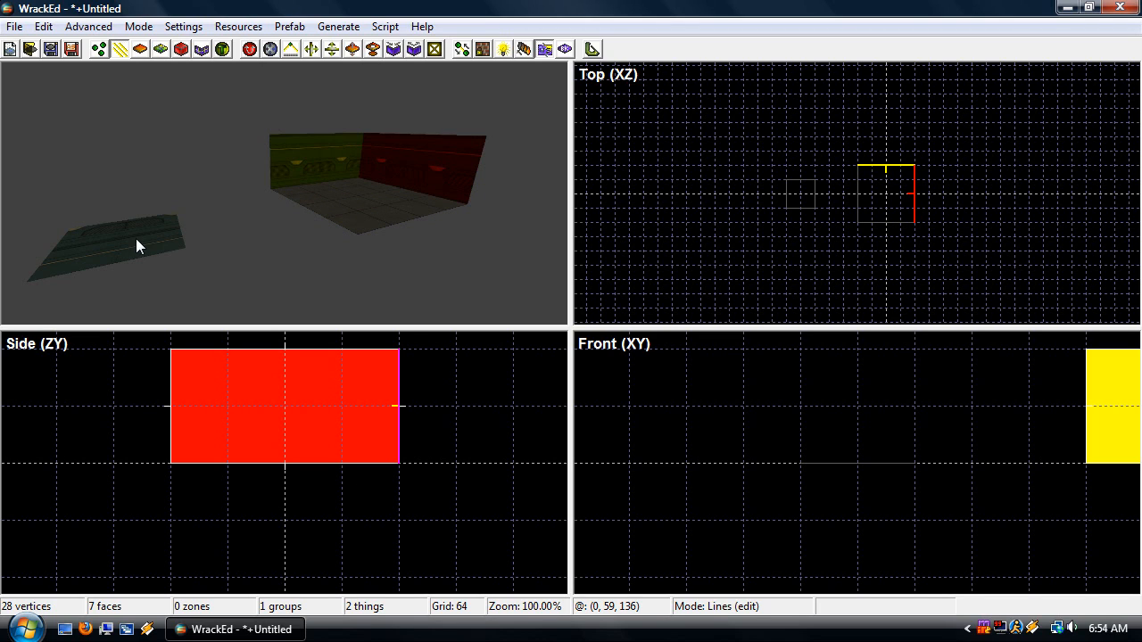
pyautogui.click(363, 199)
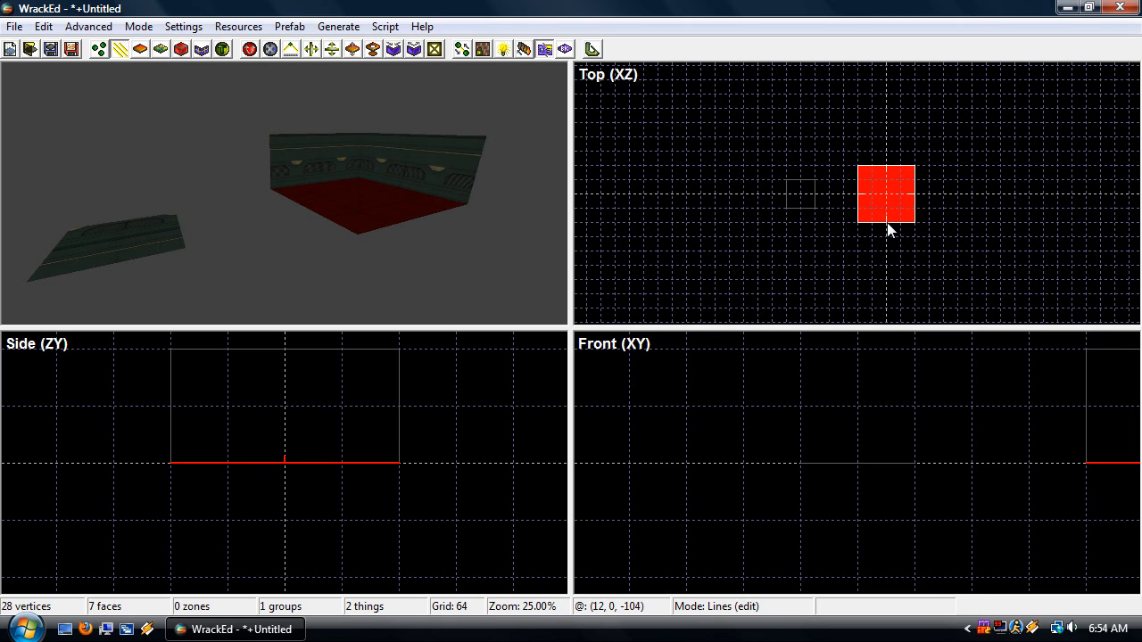
pyautogui.moveTo(887, 224)
pyautogui.mouseDown()
pyautogui.moveTo(887, 280)
pyautogui.moveTo(810, 268)
pyautogui.moveTo(950, 274)
pyautogui.moveTo(905, 217)
pyautogui.moveTo(890, 223)
pyautogui.mouseUp()
# Switch to face creation mode, and toggle to face editing and back to face creation
pyautogui.click(139, 25)
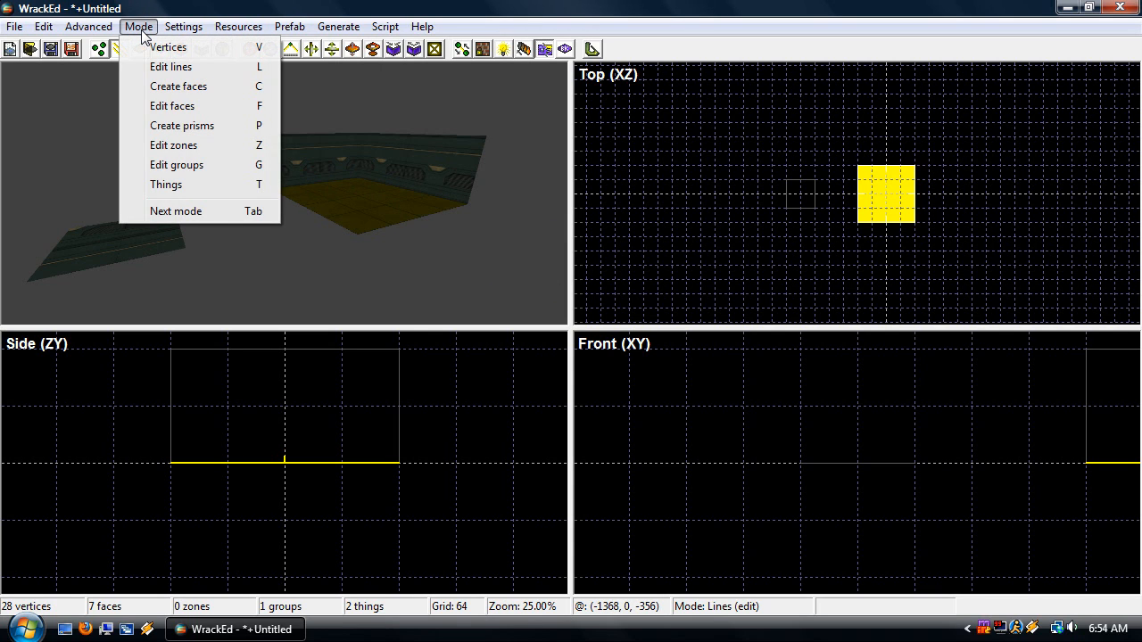
pyautogui.click(177, 86)
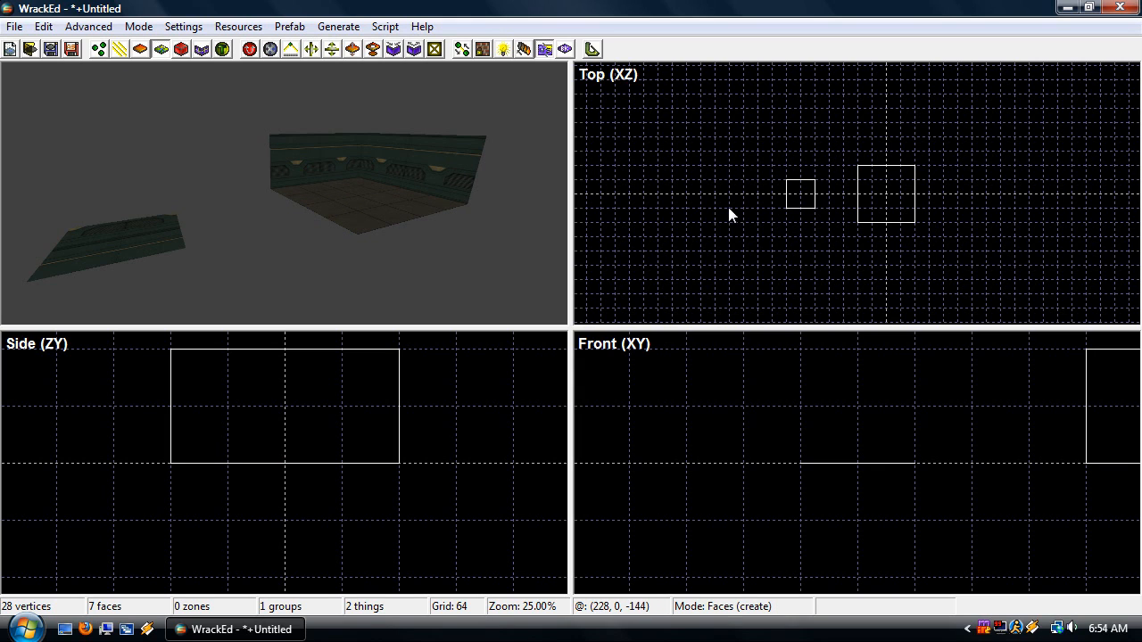
pyautogui.click(130, 27)
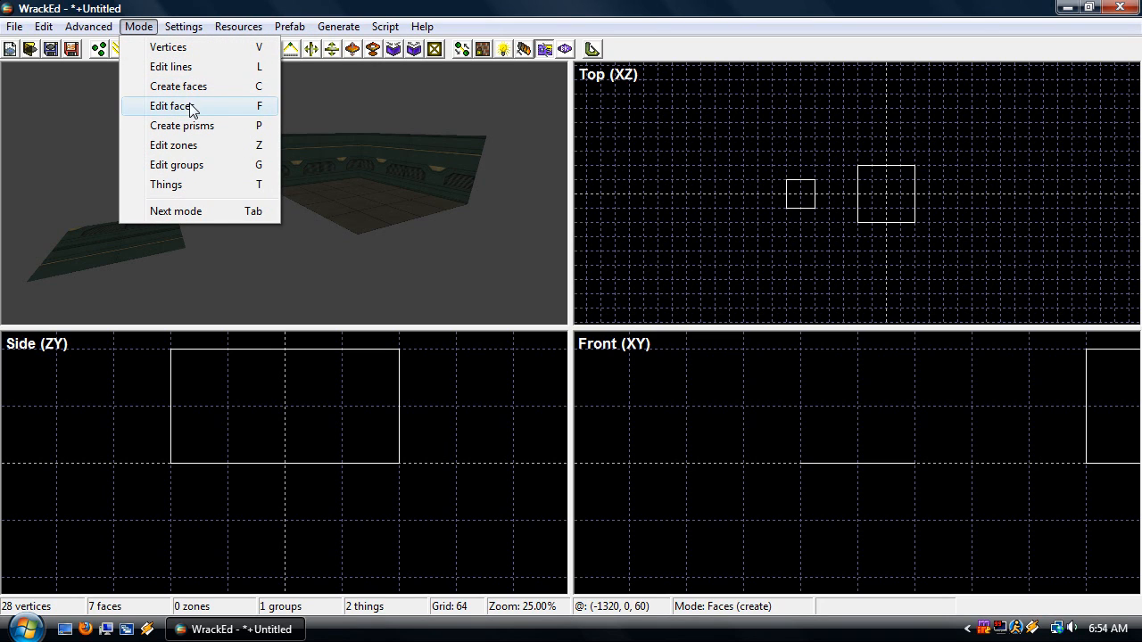
pyautogui.click(795, 4)
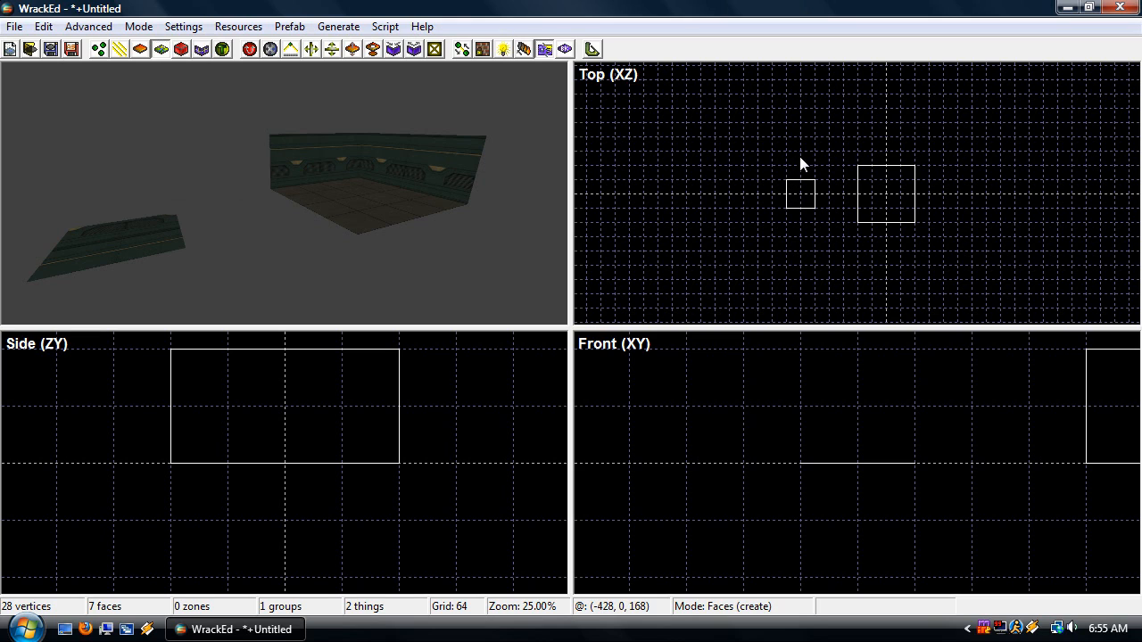
pyautogui.press('f')
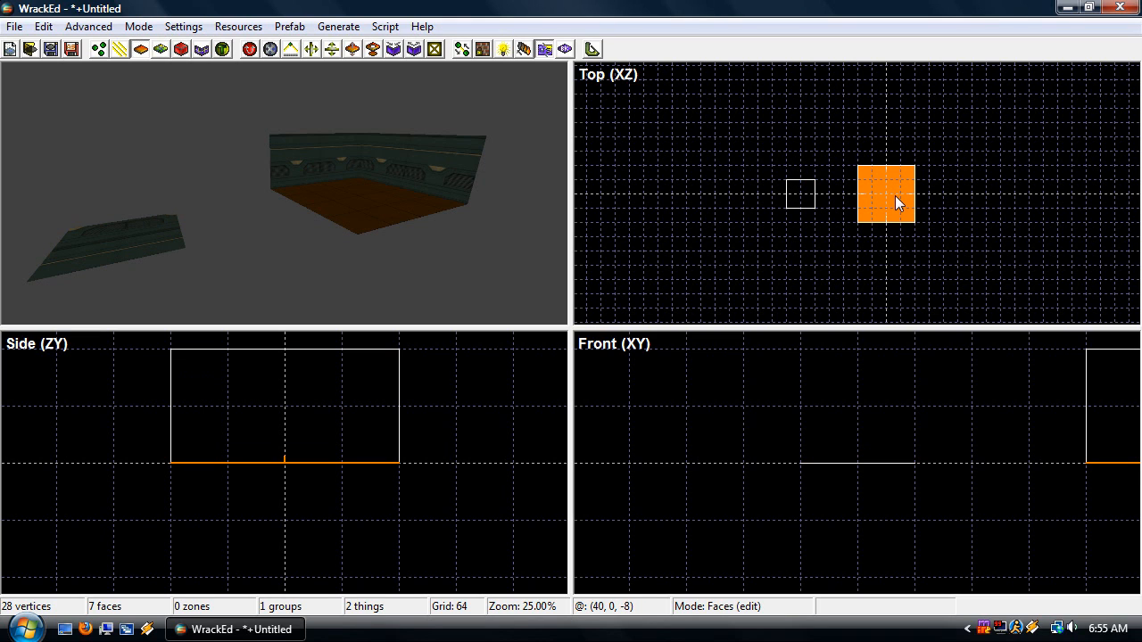
pyautogui.press('f')
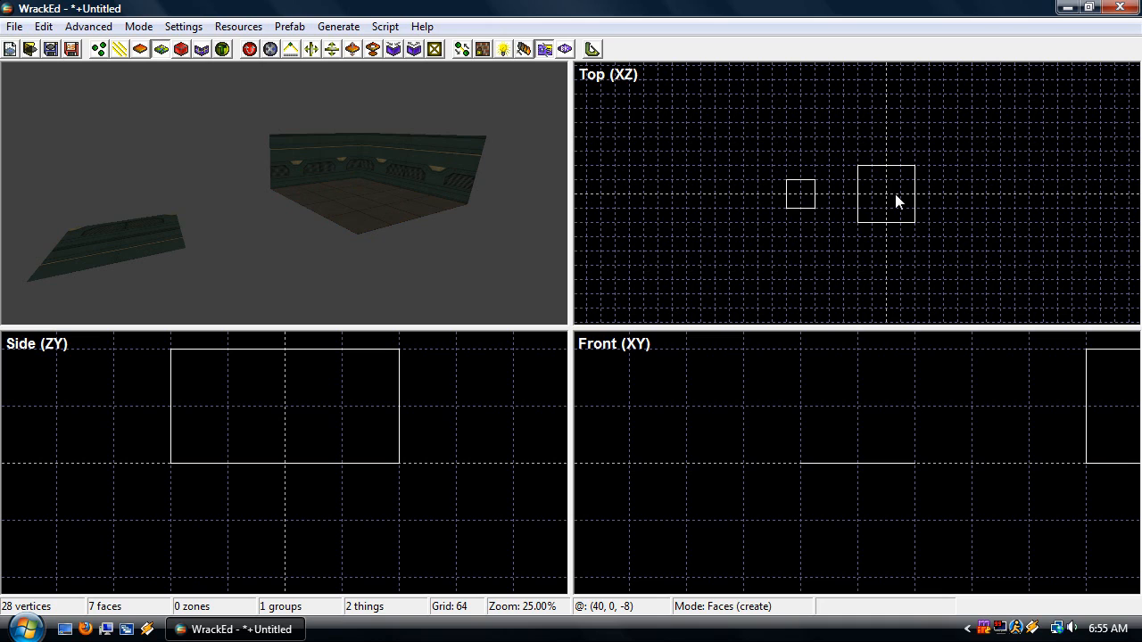
# Draw a 256 by 256 square face in the Top view, overlapping the left part of the small square
pyautogui.click(745, 223)
pyautogui.click(744, 165)
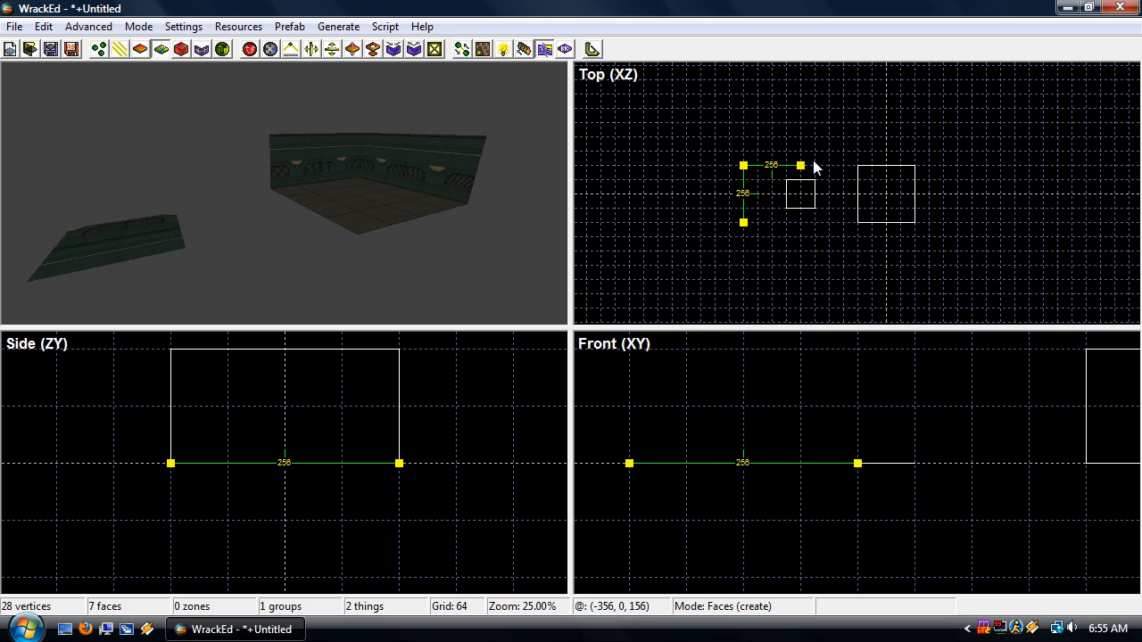
pyautogui.click(800, 165)
pyautogui.click(800, 222)
pyautogui.click(743, 223)
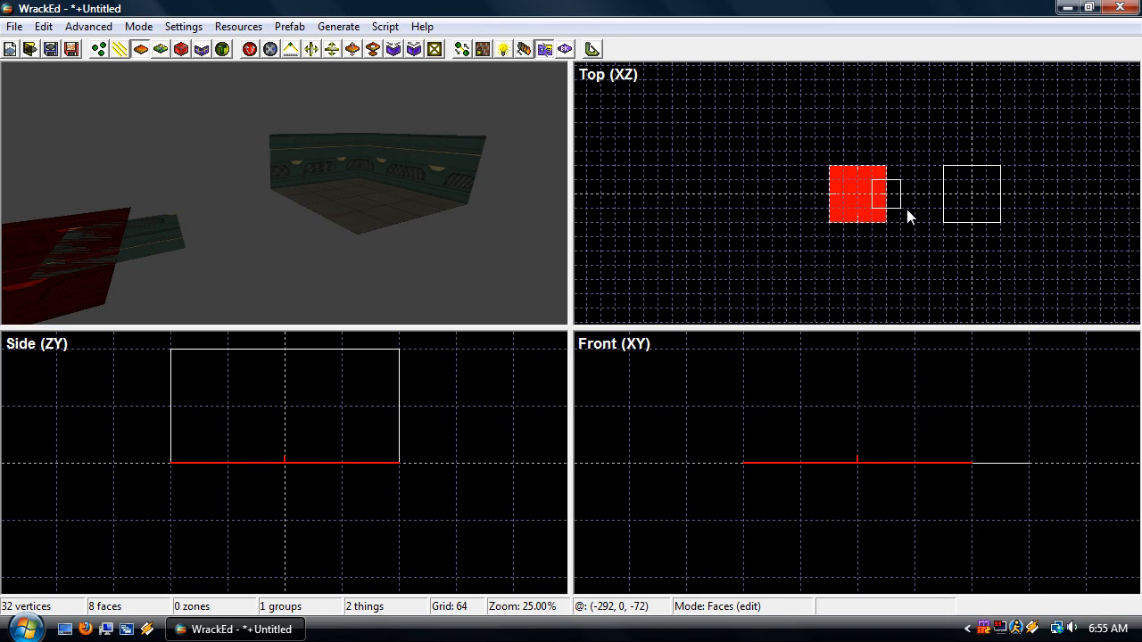
# Toggle back to face editing and view the large room's floor face settings without changing anything
pyautogui.press('f')
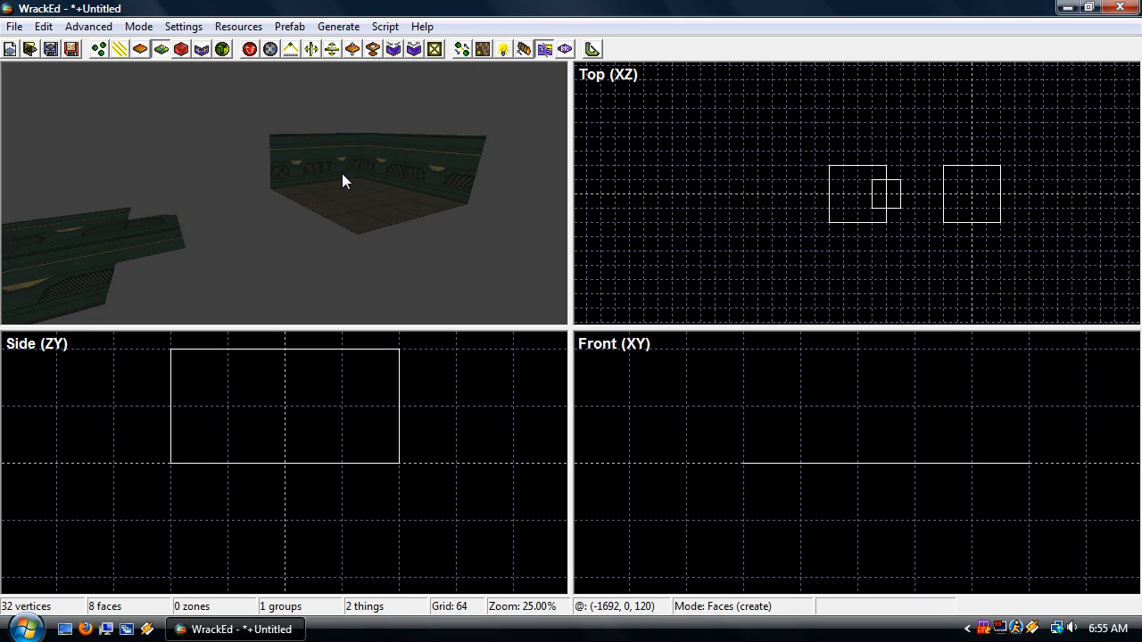
pyautogui.press('f')
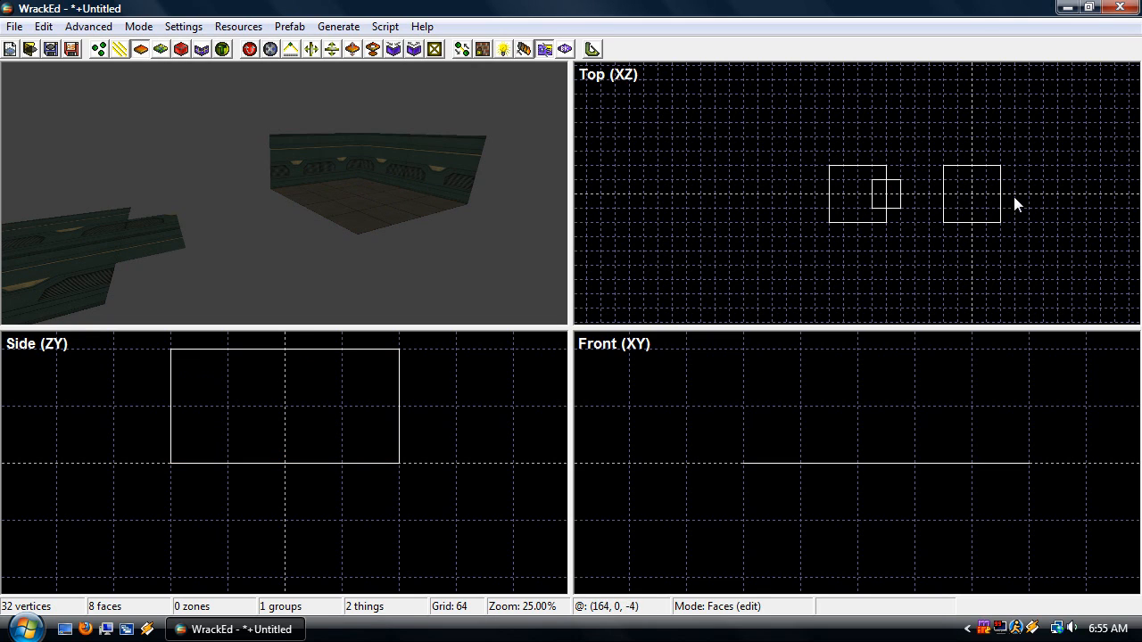
pyautogui.doubleClick(961, 206)
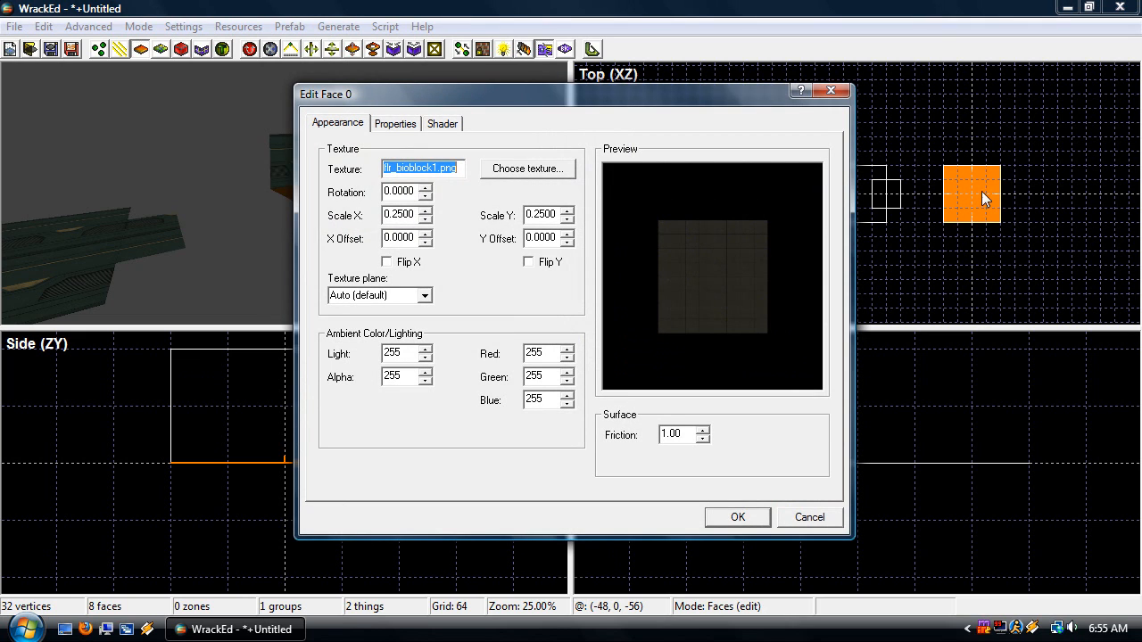
pyautogui.click(817, 522)
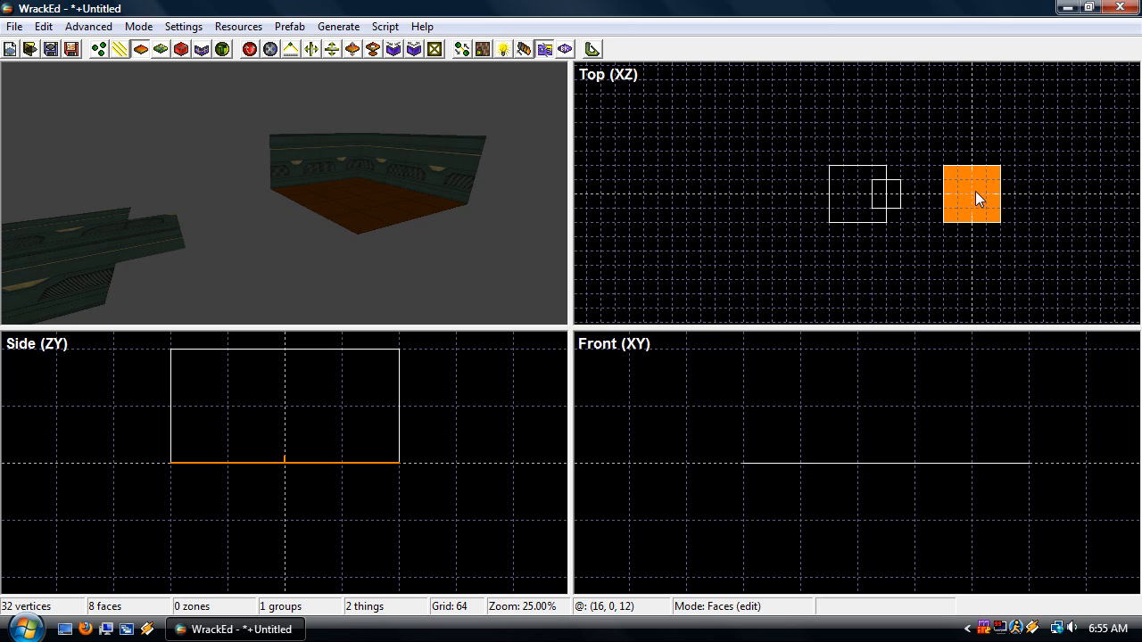
# Draw a 128 by 128 square face centred inside the room's floor, and lower it about 64 units in the Front view
pyautogui.press('f')
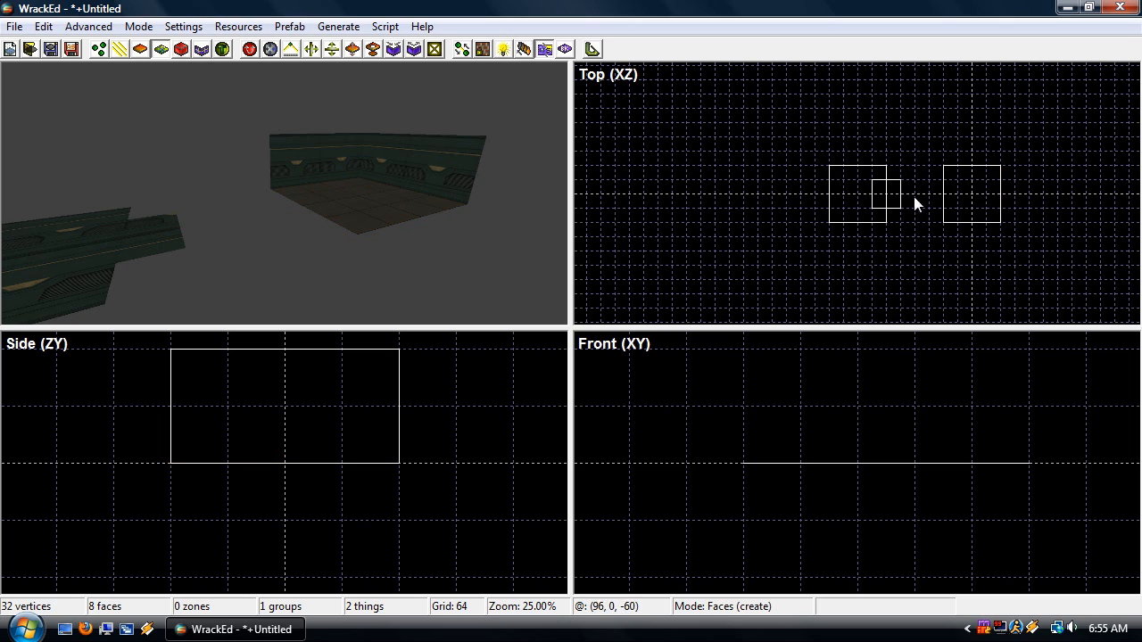
pyautogui.click(961, 206)
pyautogui.click(960, 183)
pyautogui.click(991, 183)
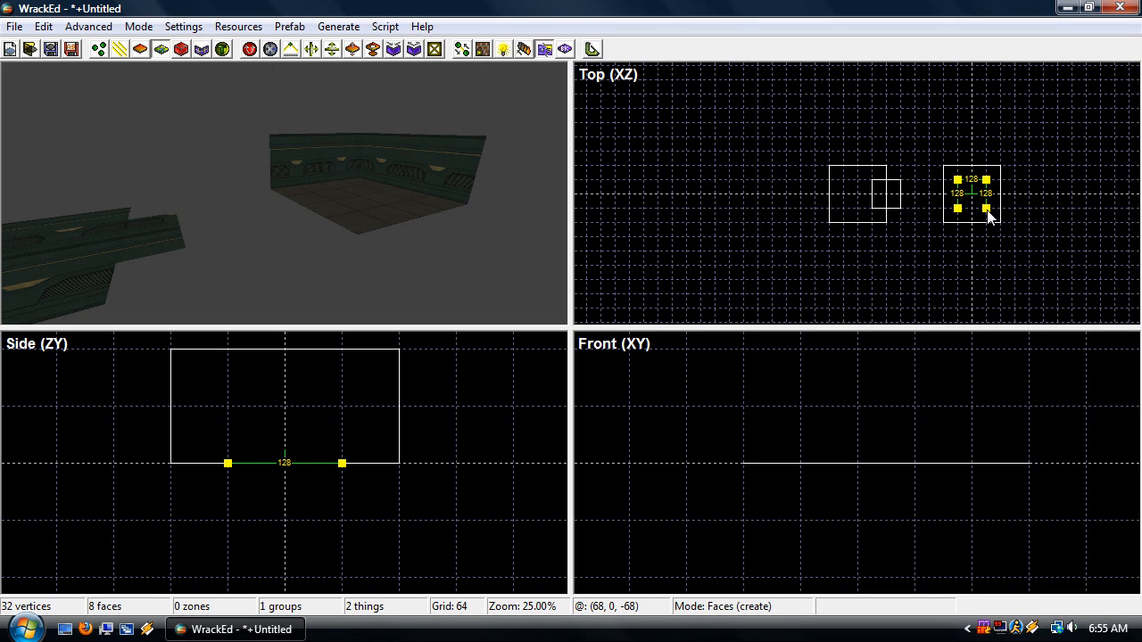
pyautogui.click(991, 210)
pyautogui.click(961, 207)
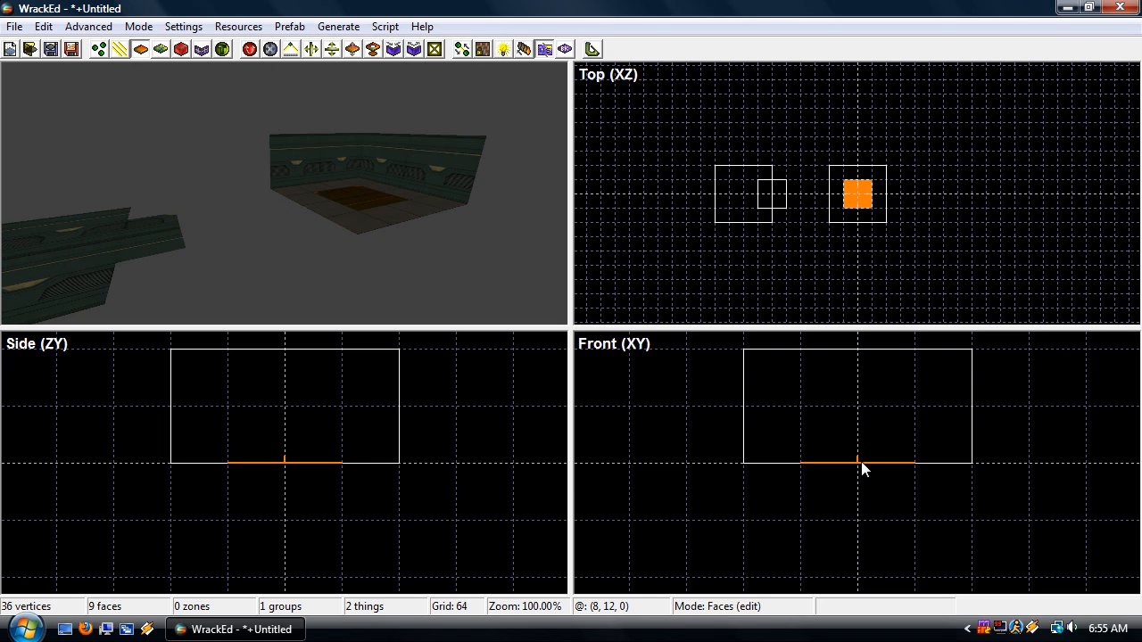
pyautogui.moveTo(862, 465); pyautogui.dragTo(861, 513)
pyautogui.click(479, 285)
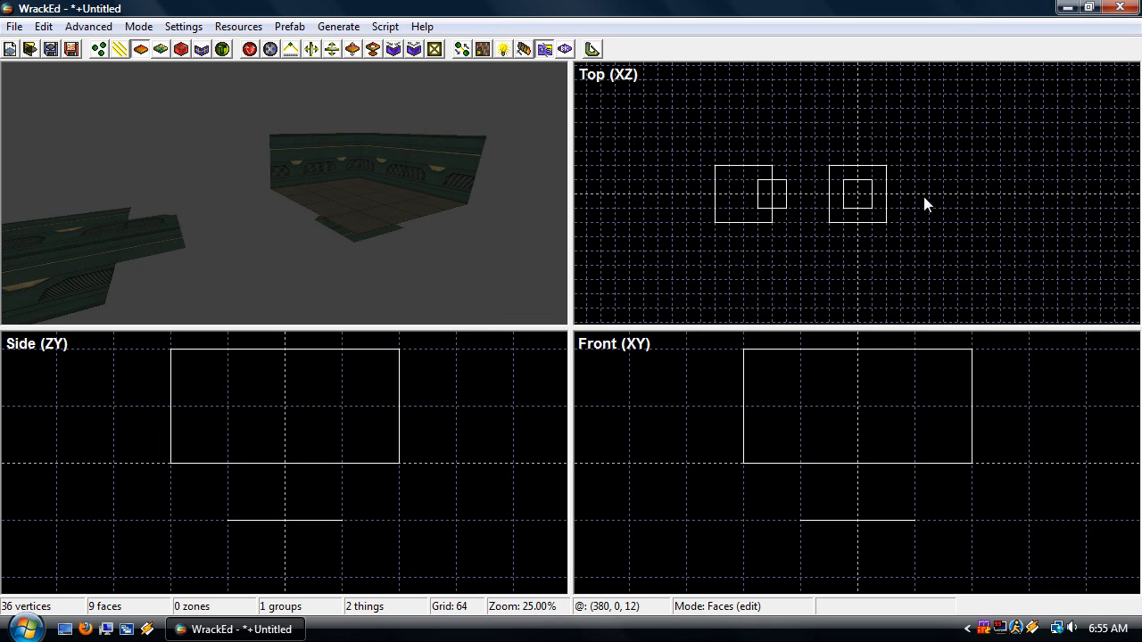
# Draw a triangular face about 192 units high in the Top view, to the right of the large square, and deselect it
pyautogui.press('f')
pyautogui.click(945, 207)
pyautogui.click(960, 166)
pyautogui.click(960, 210)
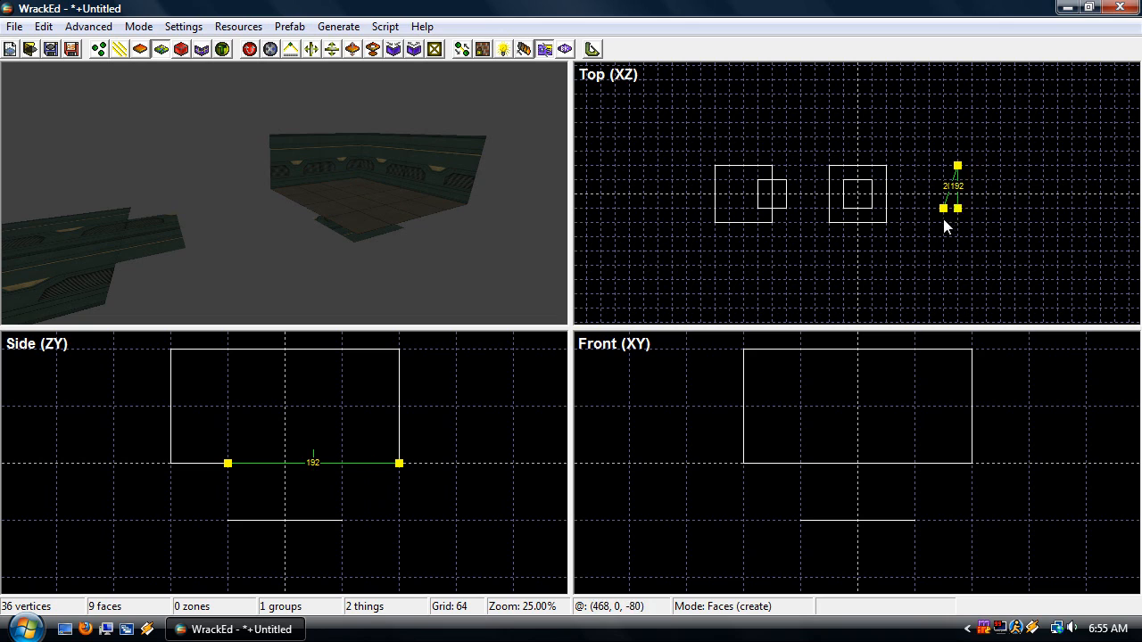
pyautogui.click(988, 213)
pyautogui.click(942, 212)
pyautogui.click(902, 244)
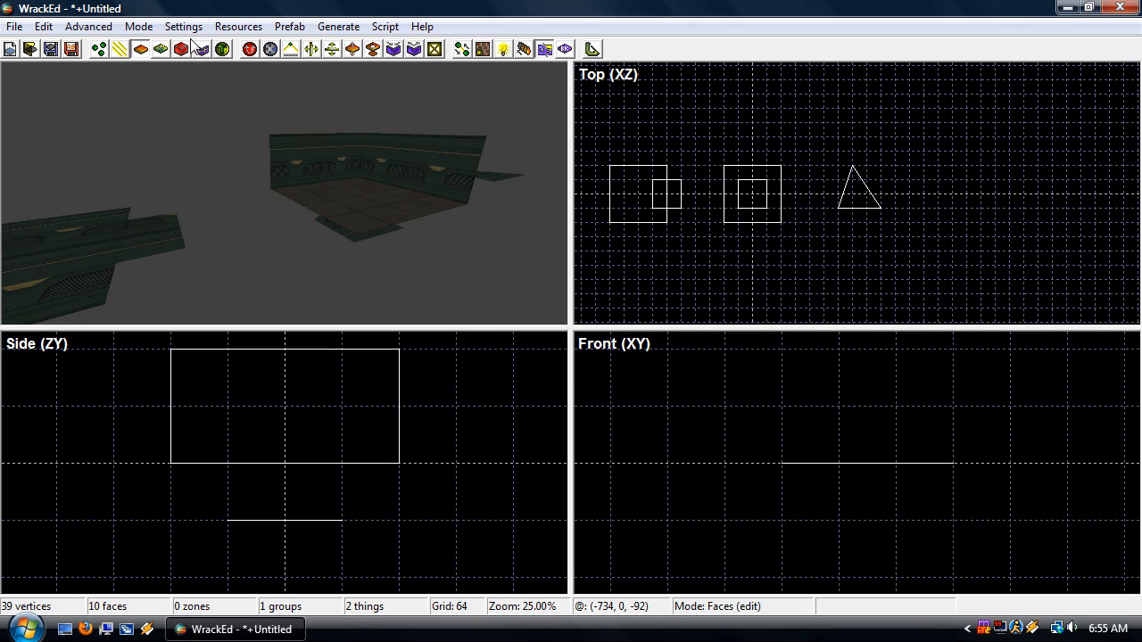
# In face editing mode, open the room's floor face settings and choose the ceil_squarelight texture with the grid of orange lights
pyautogui.click(139, 26)
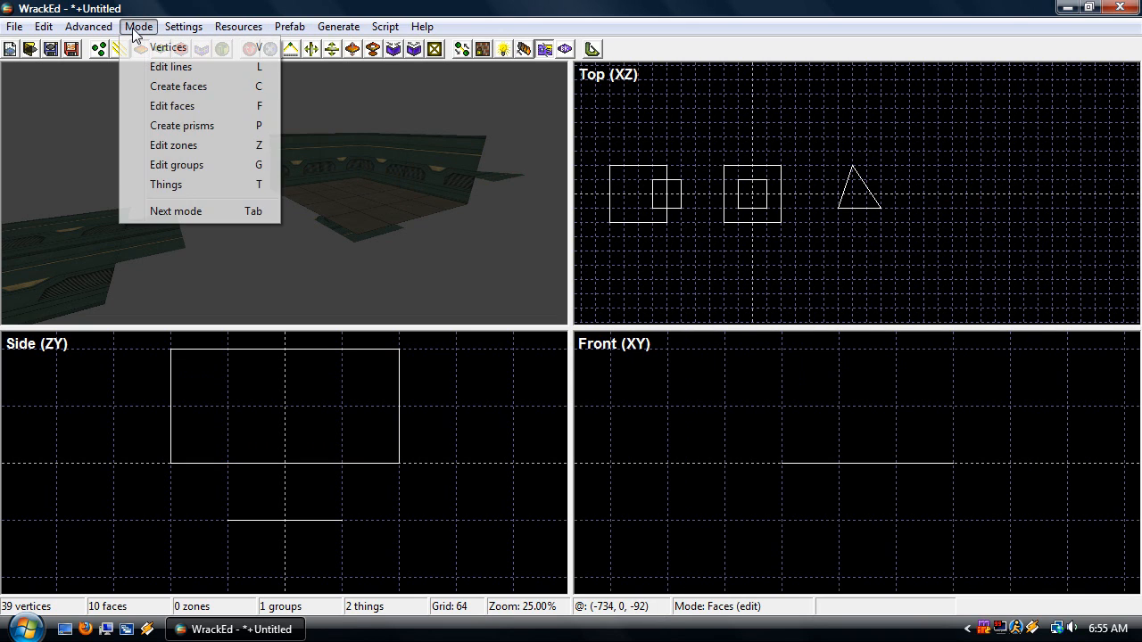
pyautogui.click(161, 107)
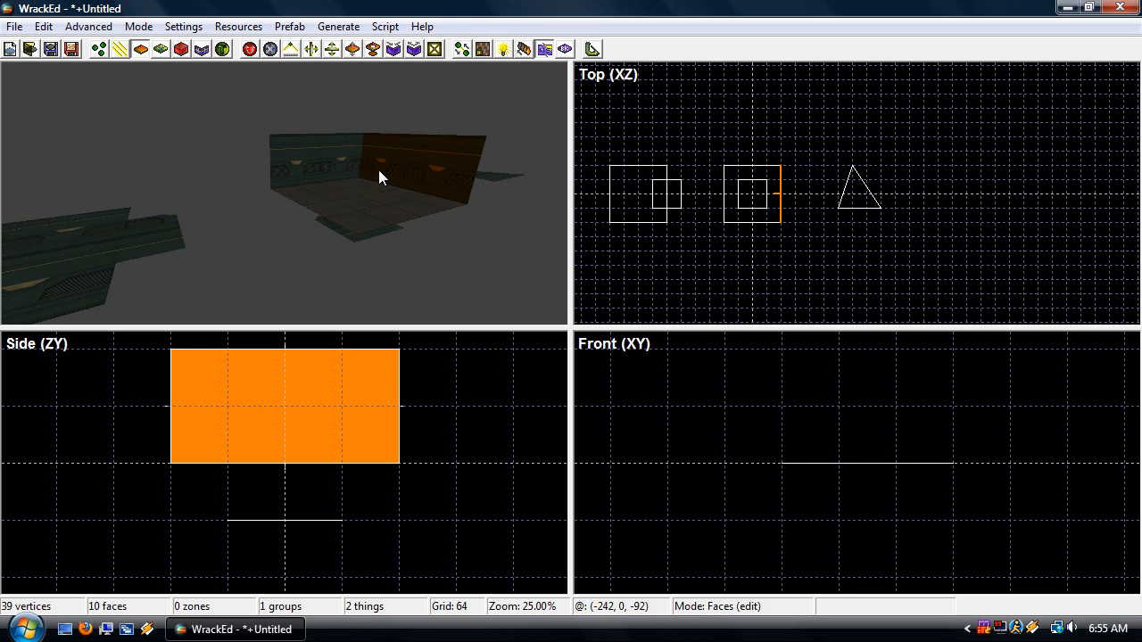
pyautogui.doubleClick(369, 211)
pyautogui.click(526, 168)
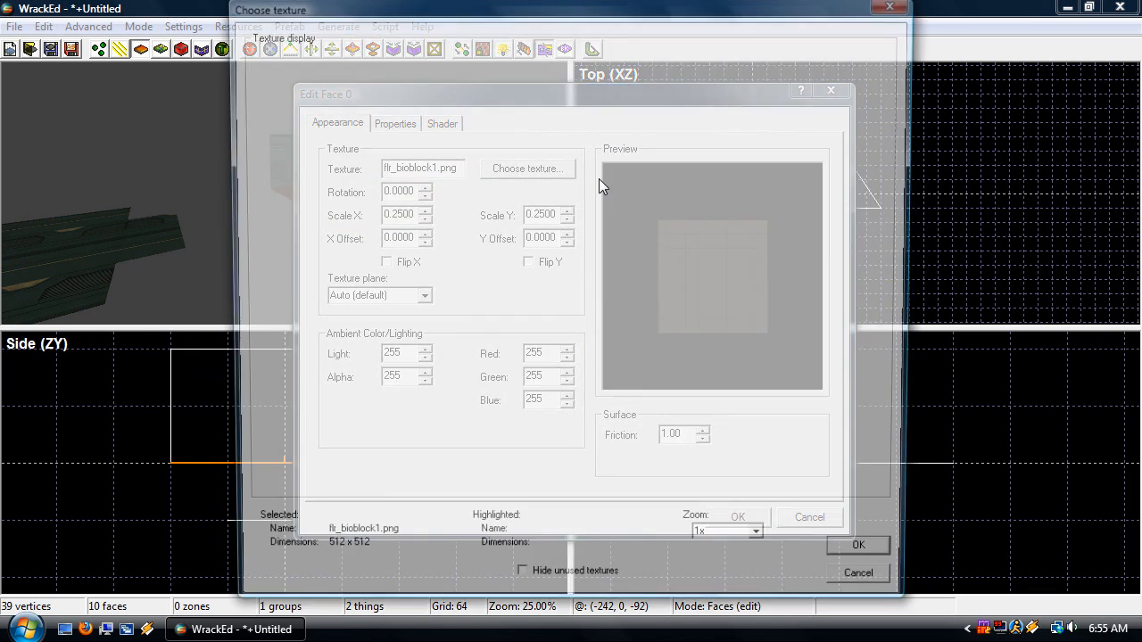
pyautogui.doubleClick(526, 101)
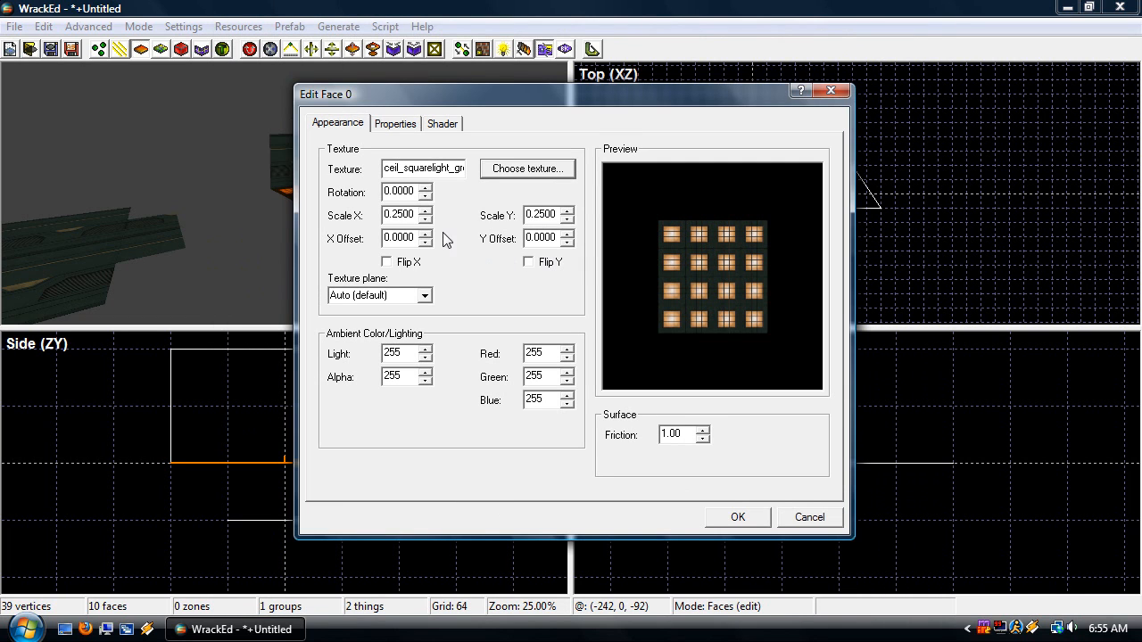
# Set the floor texture's X offset to 32, with the edit dialog moved clear of the 3D view
pyautogui.click(427, 234)
pyautogui.press('Up')
pyautogui.moveTo(842, 91); pyautogui.dragTo(814, 90)
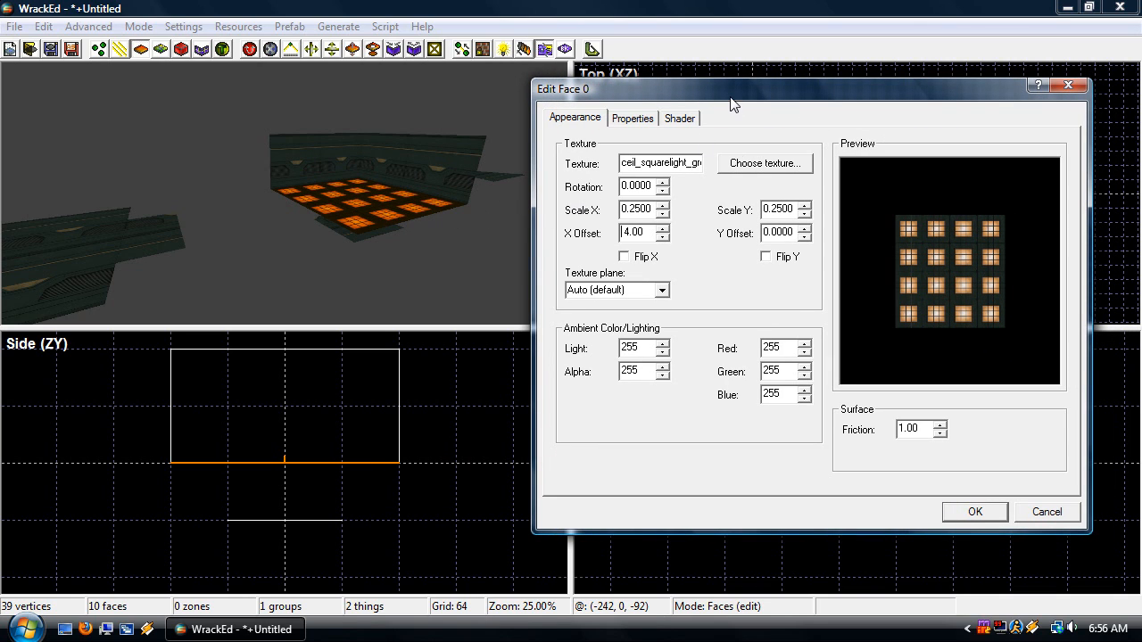
pyautogui.moveTo(674, 99); pyautogui.dragTo(640, 85)
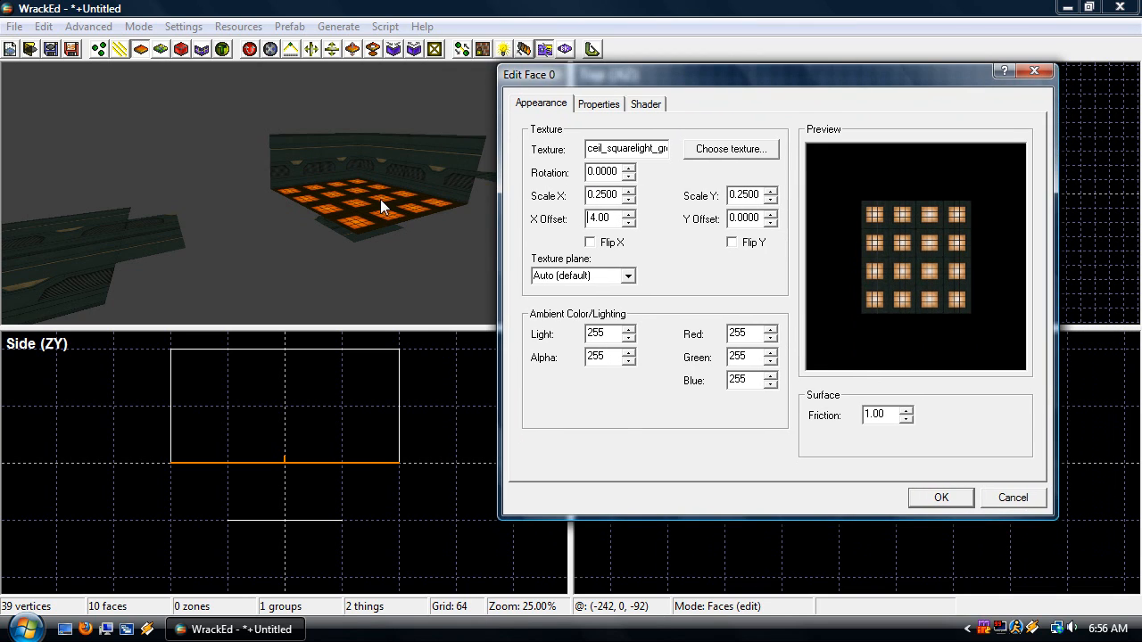
pyautogui.doubleClick(598, 218)
pyautogui.write('3')
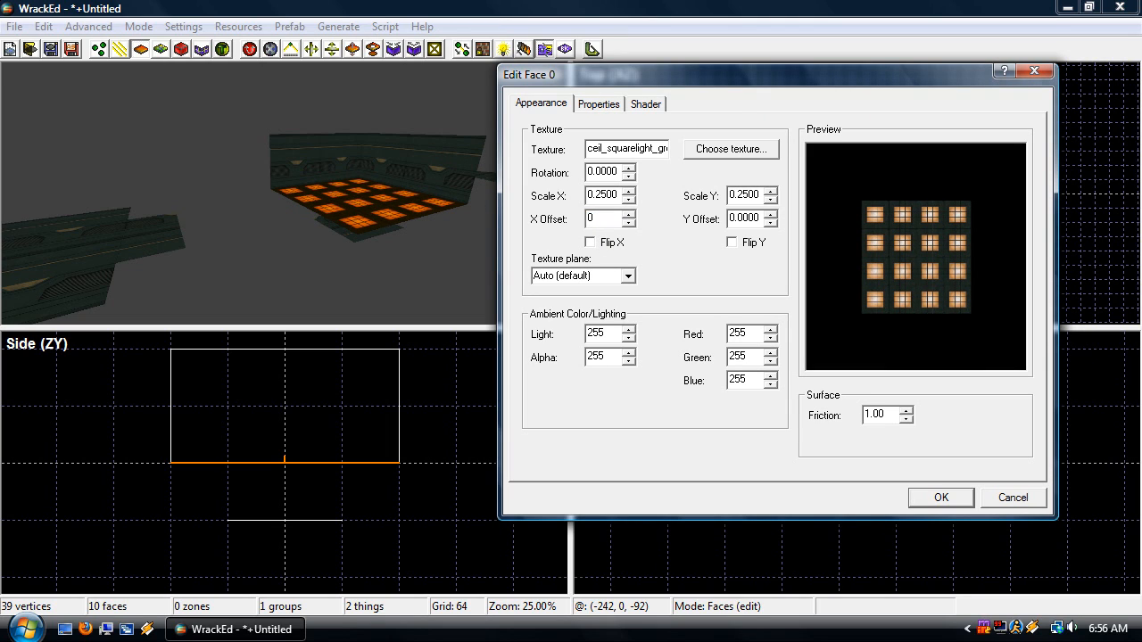
pyautogui.write('2')
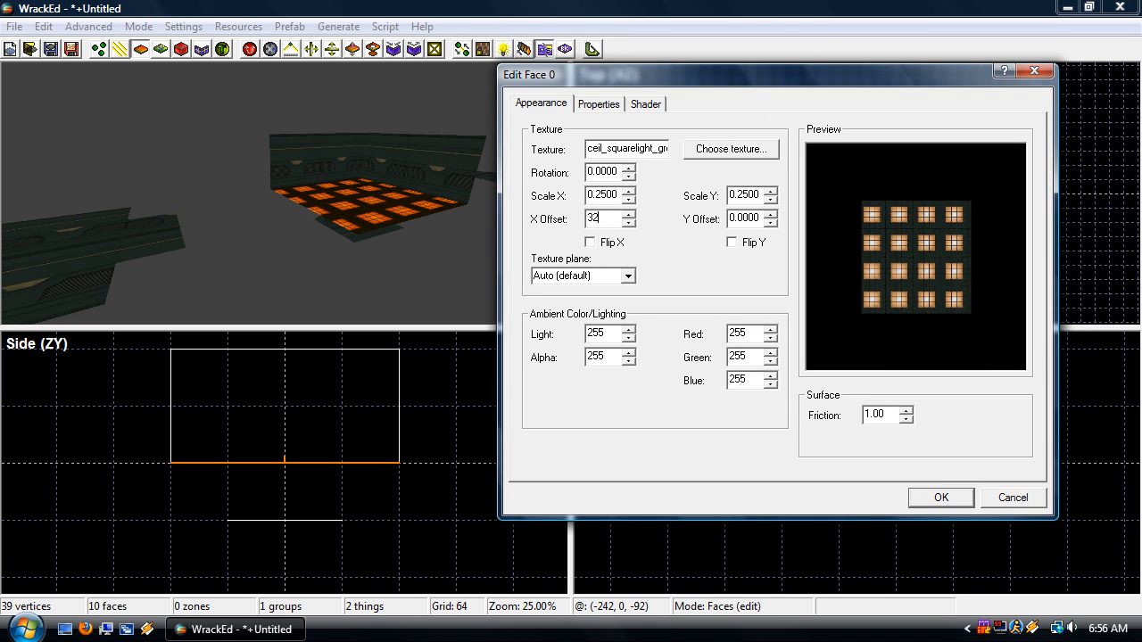
# Set the floor texture's Y offset to 32 and its X scale to 0.5, and apply the face settings
pyautogui.doubleClick(744, 218)
pyautogui.write('32')
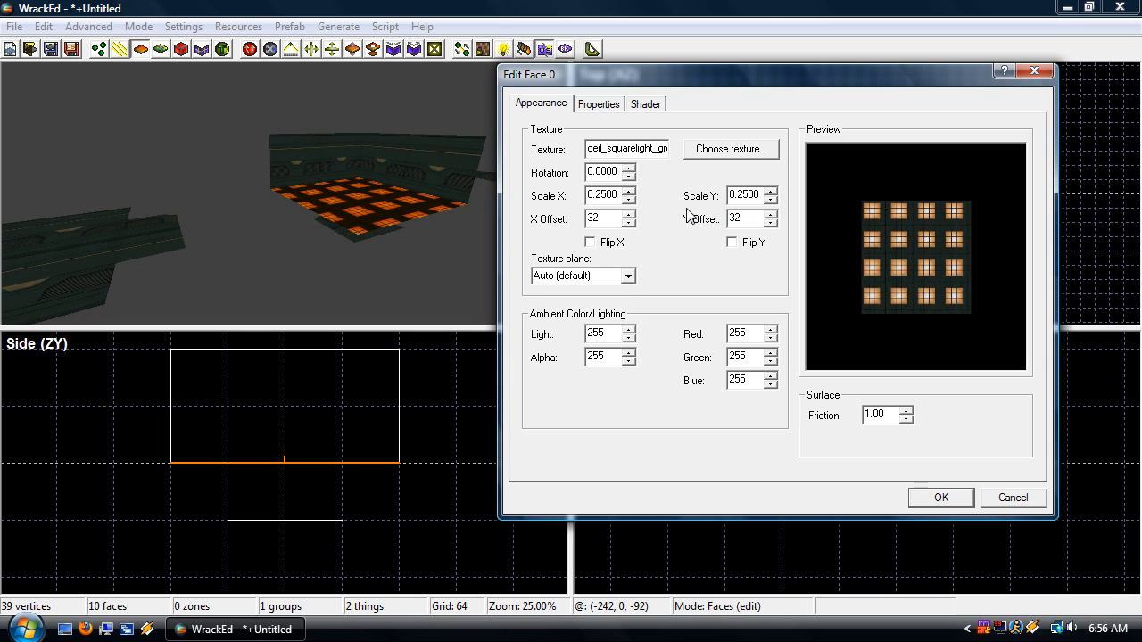
pyautogui.doubleClick(605, 194)
pyautogui.write('.5')
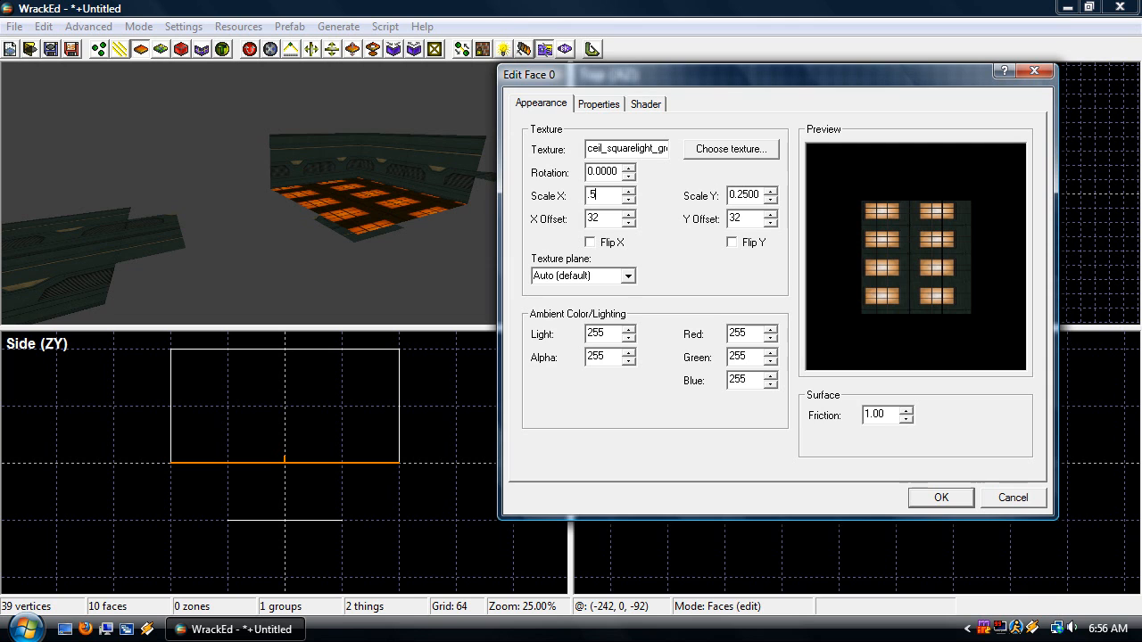
pyautogui.doubleClick(752, 193)
pyautogui.write('.')
pyautogui.press('Return')
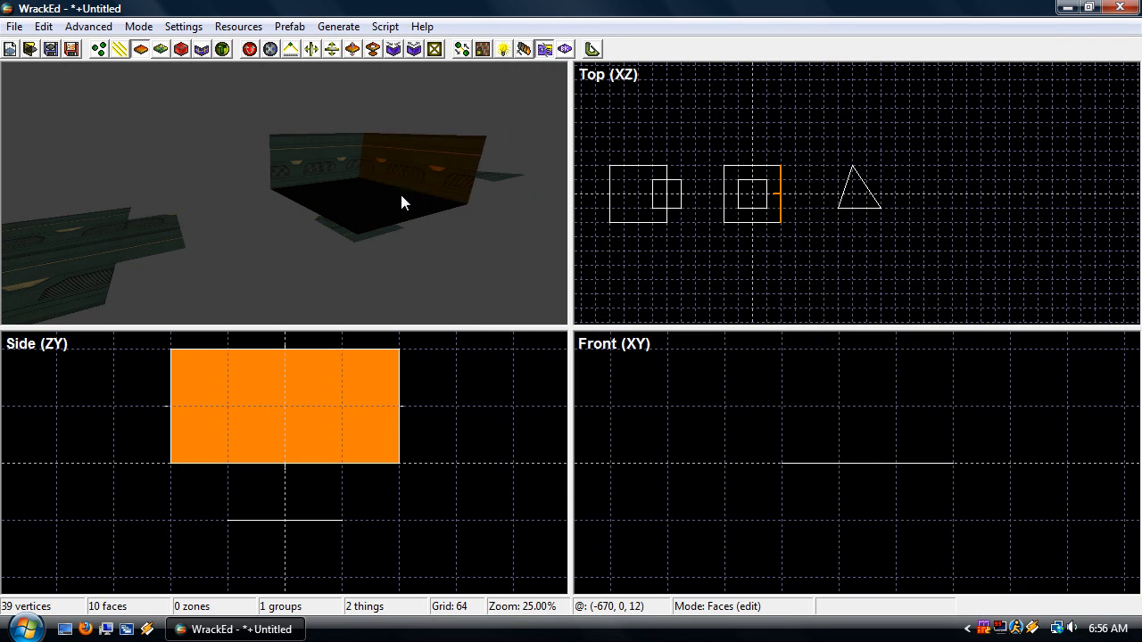
# Reopen the room floor's face settings, set the texture's Y scale to 0.5, and apply the change
pyautogui.rightClick(393, 206)
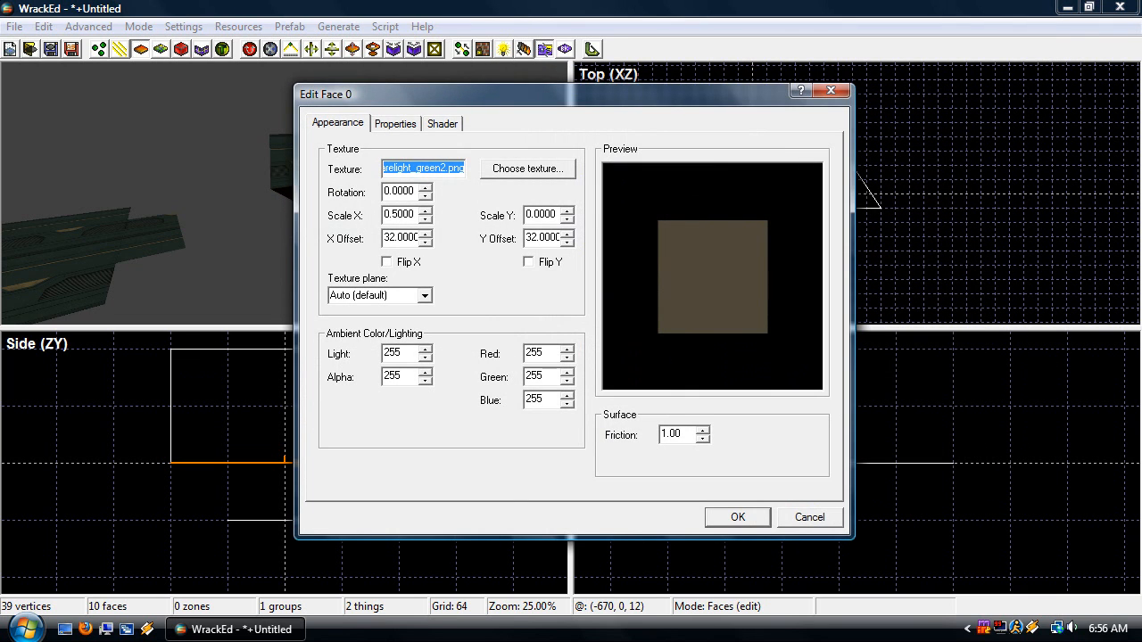
pyautogui.doubleClick(541, 214)
pyautogui.write('.5')
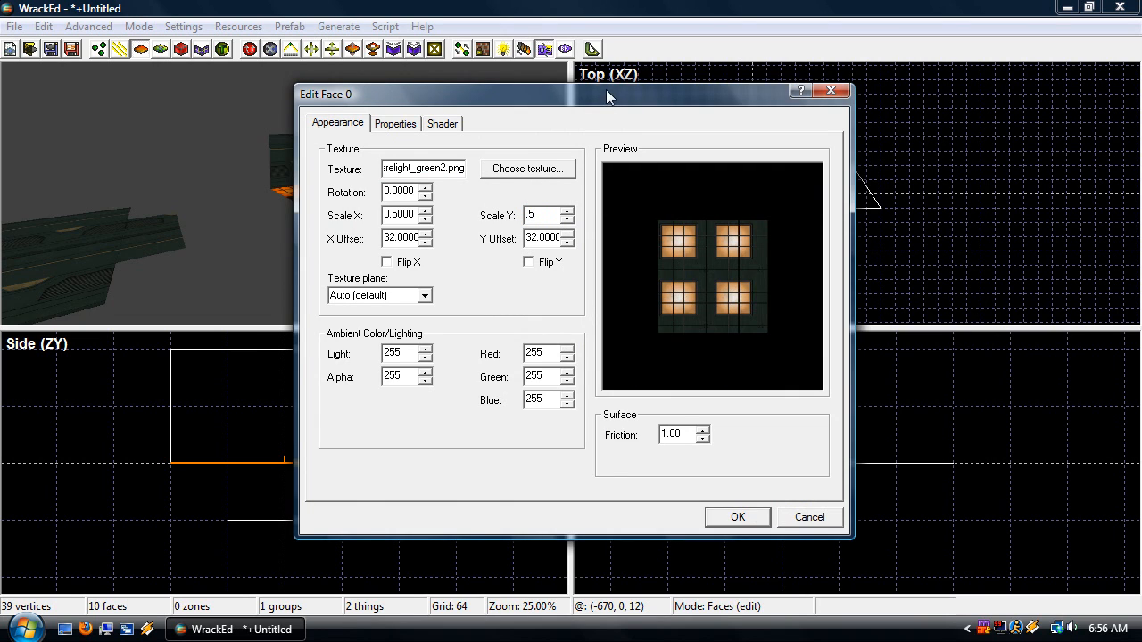
pyautogui.moveTo(607, 89); pyautogui.dragTo(839, 83)
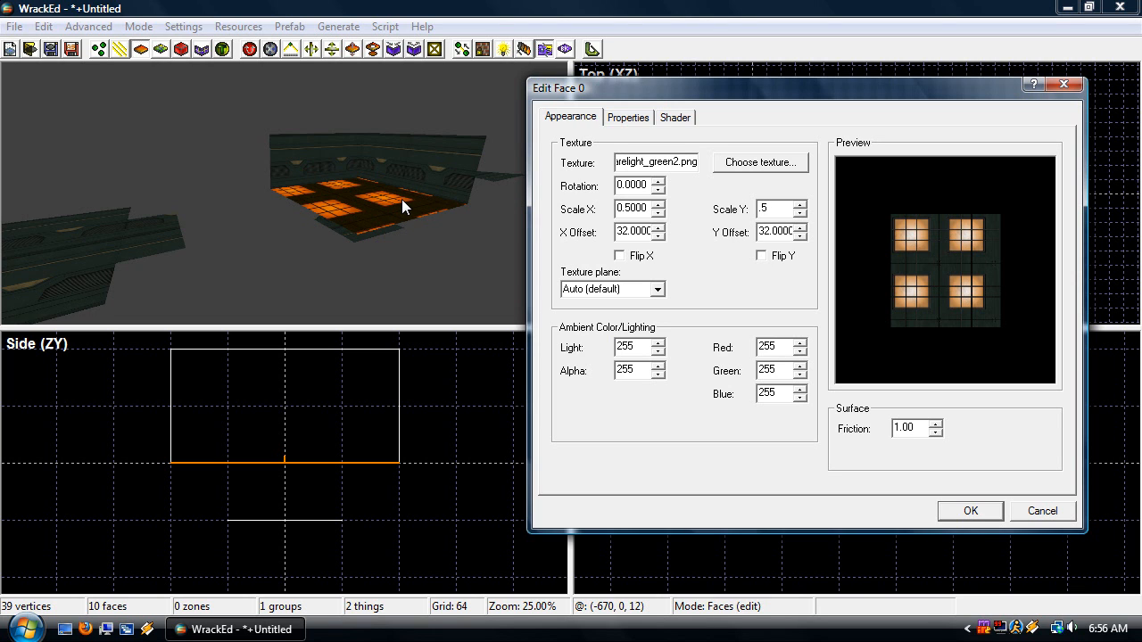
pyautogui.click(971, 510)
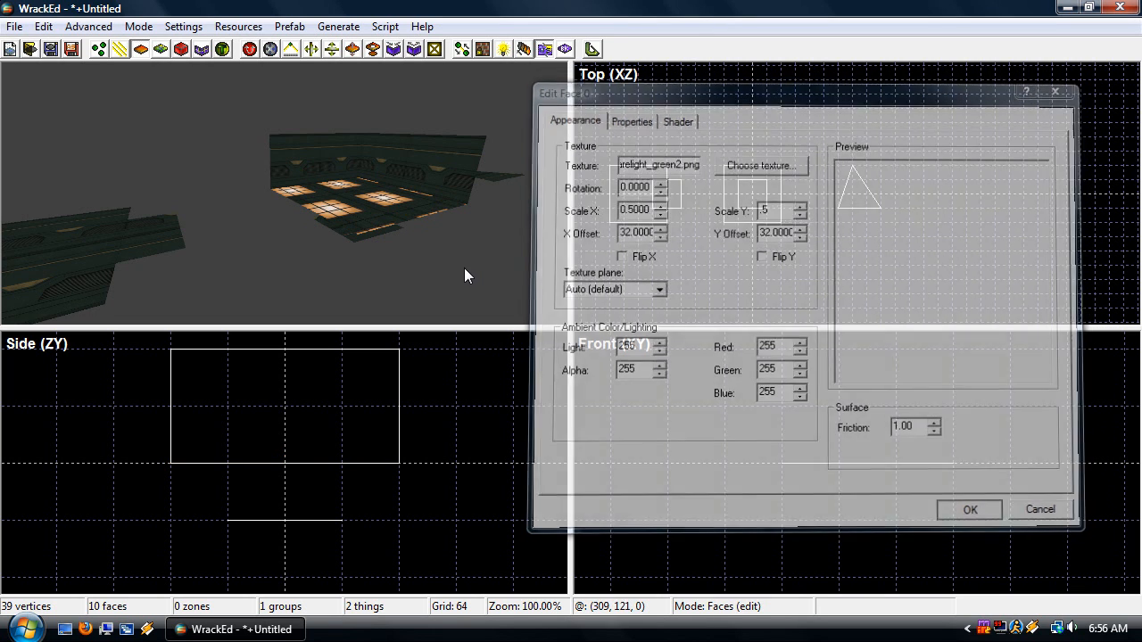
# In prism creation mode, draw a 192 by 192 prism, 128 high, beyond the triangle in the Top view, and deselect it
pyautogui.click(133, 27)
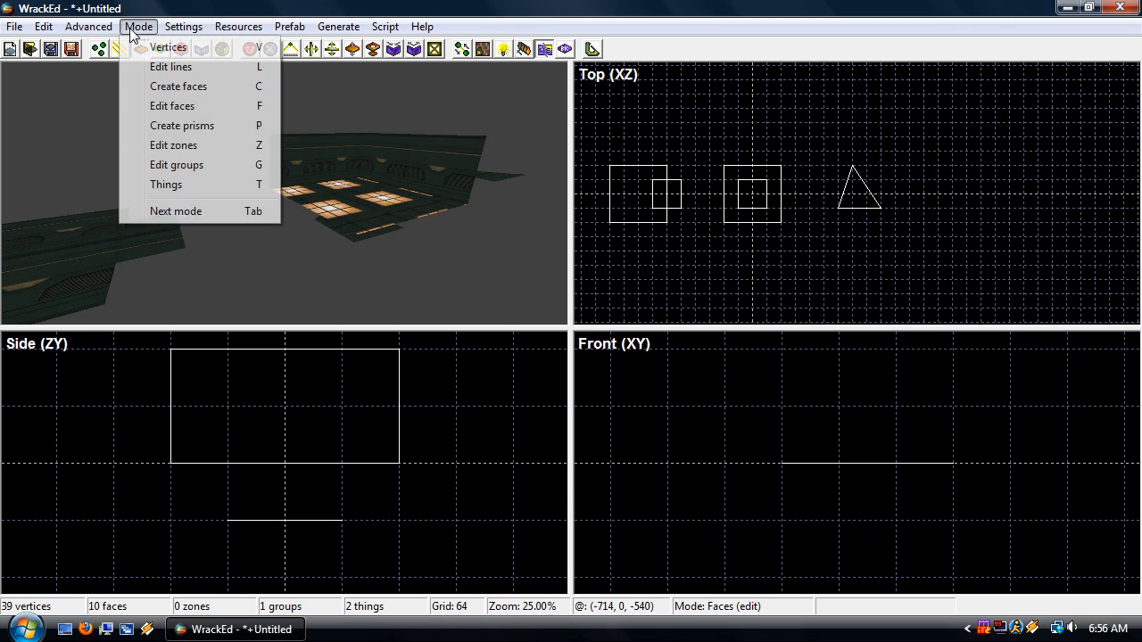
pyautogui.click(186, 126)
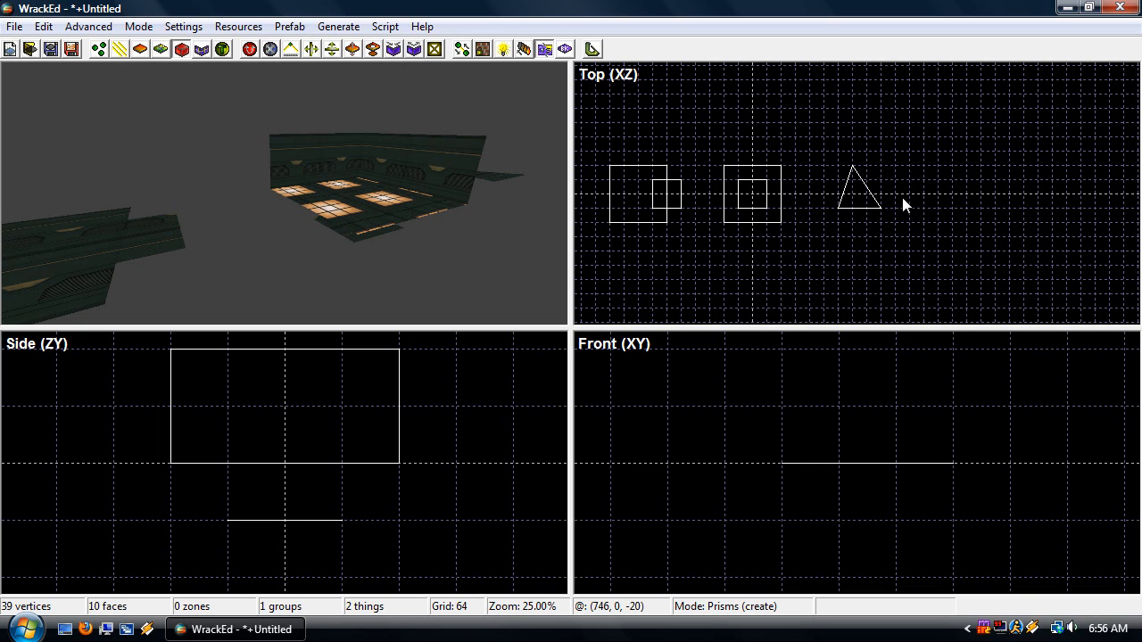
pyautogui.click(967, 165)
pyautogui.click(923, 165)
pyautogui.click(923, 208)
pyautogui.click(966, 208)
pyautogui.click(967, 168)
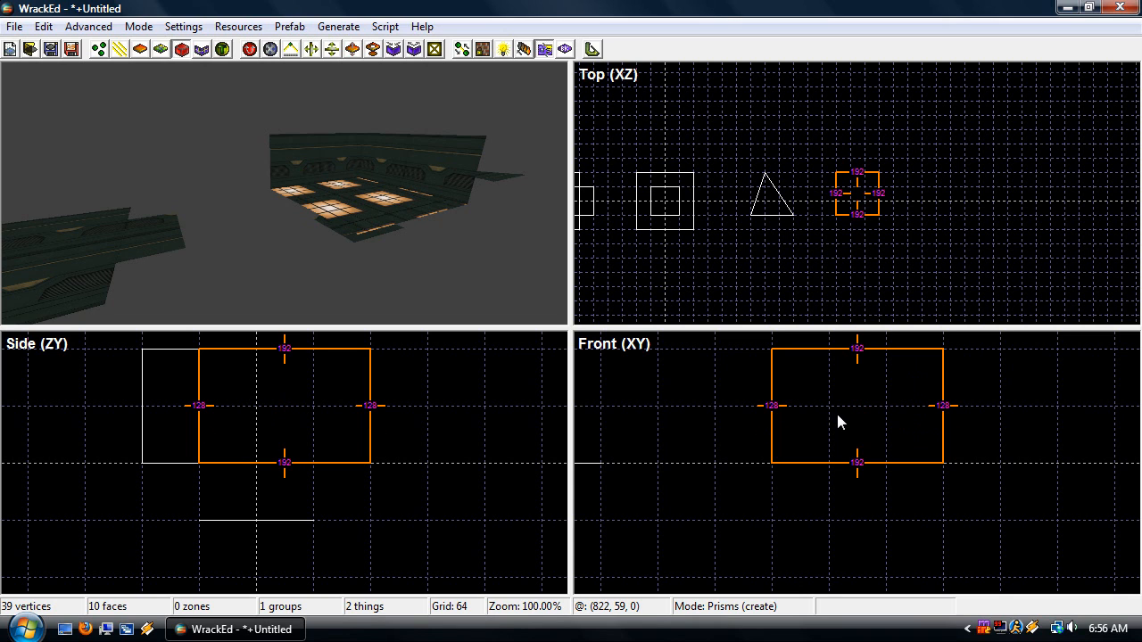
pyautogui.click(818, 406)
pyautogui.moveTo(527, 238); pyautogui.dragTo(561, 232, button='right')
pyautogui.press('w')
pyautogui.press('s')
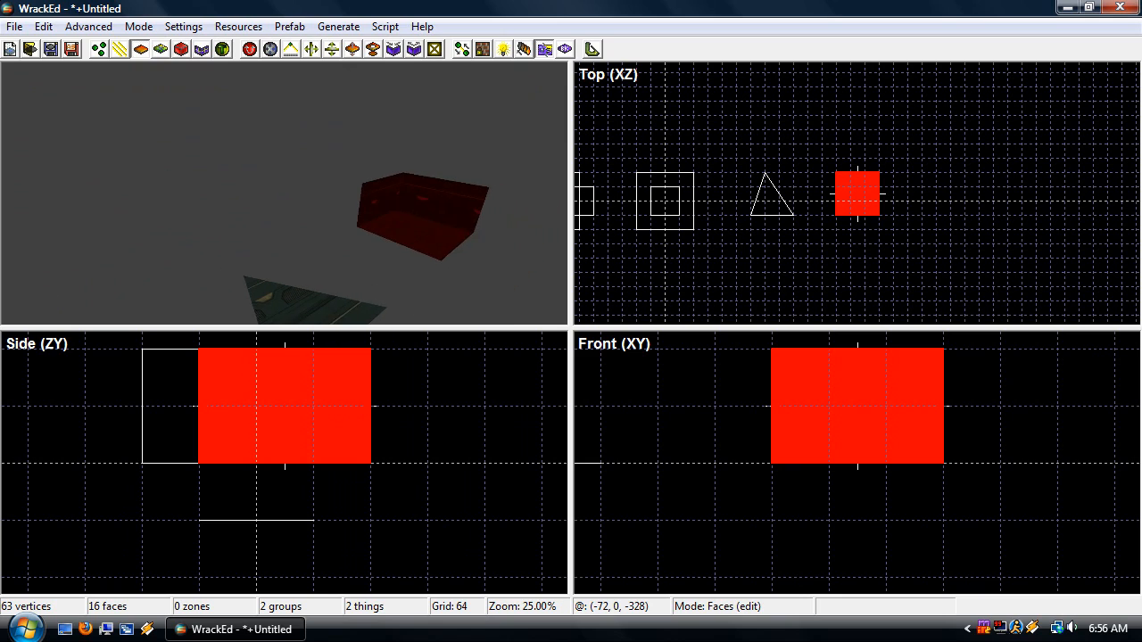
pyautogui.click(307, 150)
# In group editing mode, select the new prism's group, move it about 128 units right and 128 down in the Top view, and deselect it
pyautogui.click(138, 26)
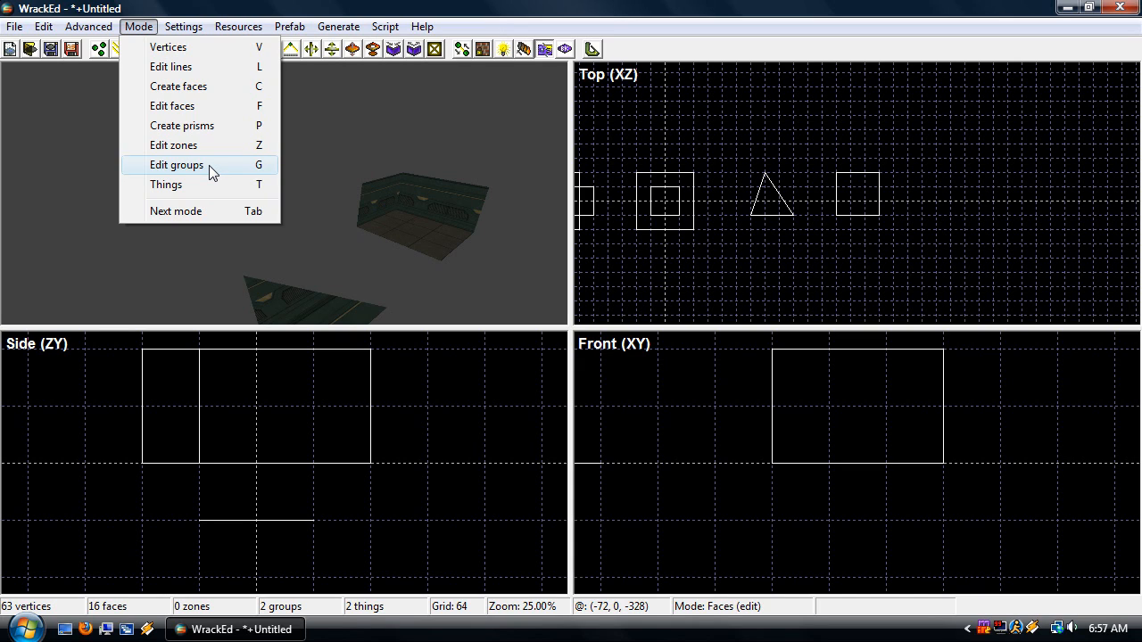
pyautogui.click(209, 165)
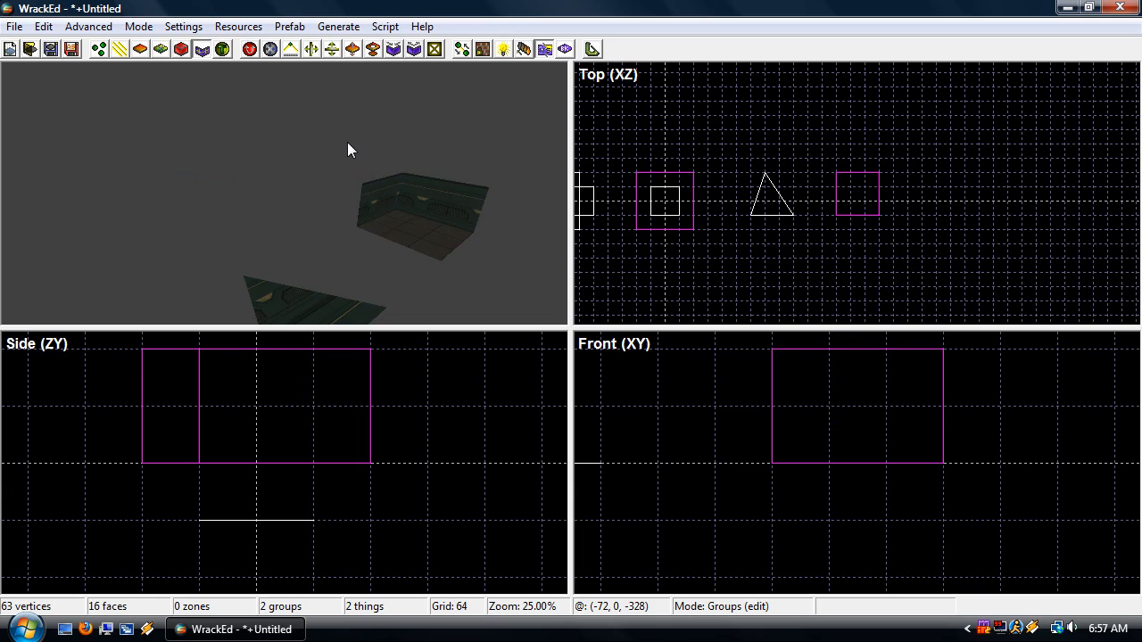
pyautogui.click(413, 229)
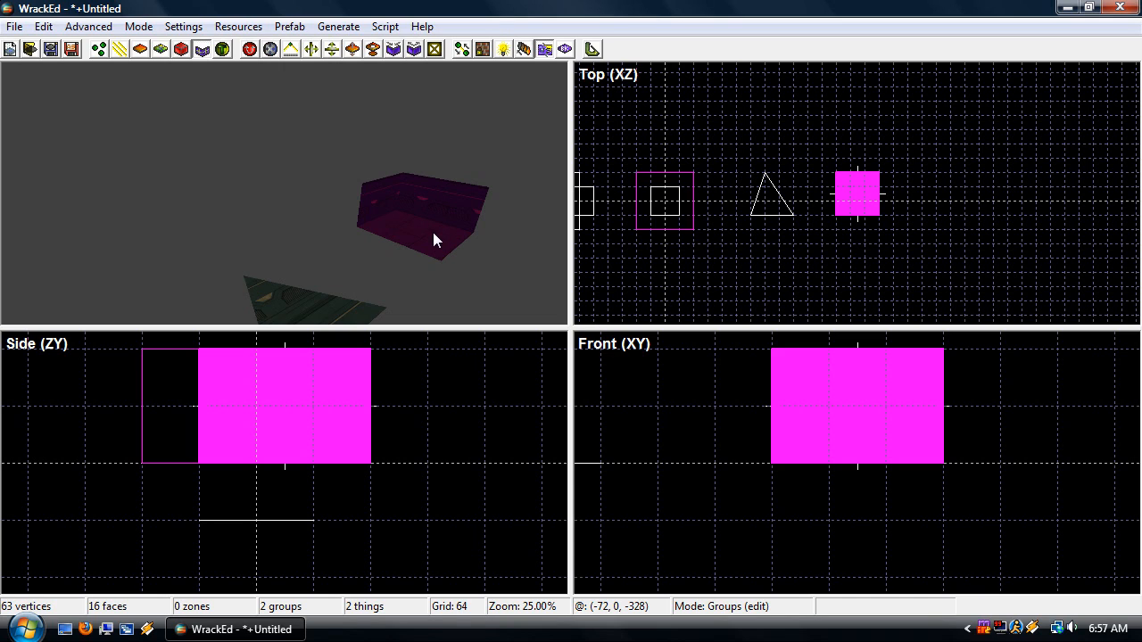
pyautogui.click(406, 224)
pyautogui.moveTo(859, 208)
pyautogui.mouseDown()
pyautogui.moveTo(872, 183)
pyautogui.moveTo(882, 221)
pyautogui.moveTo(858, 217)
pyautogui.mouseUp()
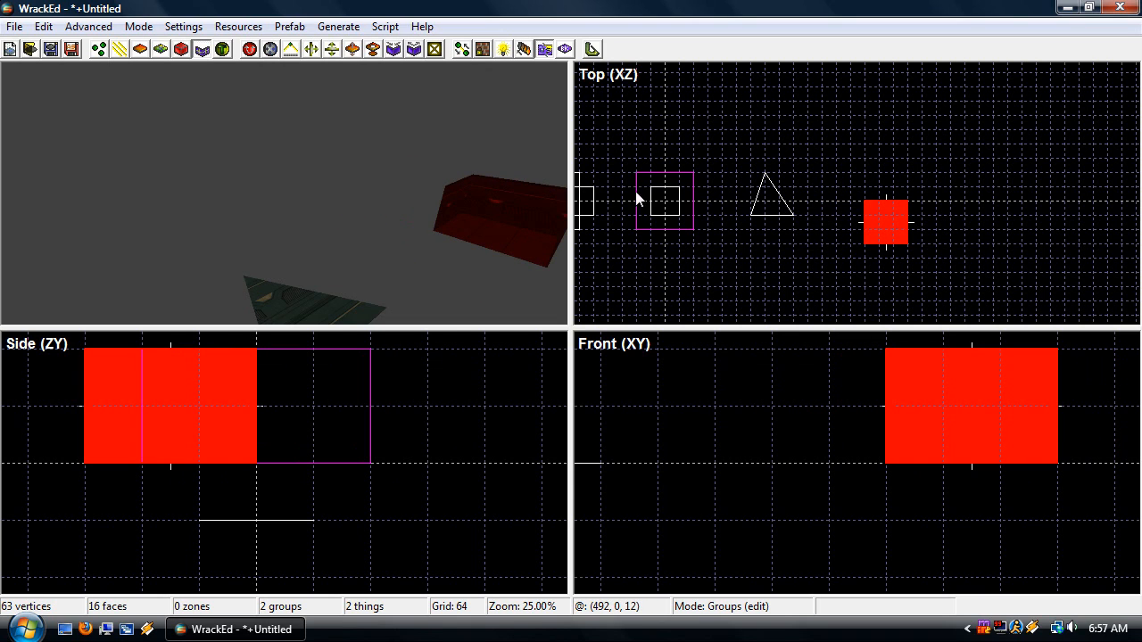
pyautogui.click(361, 152)
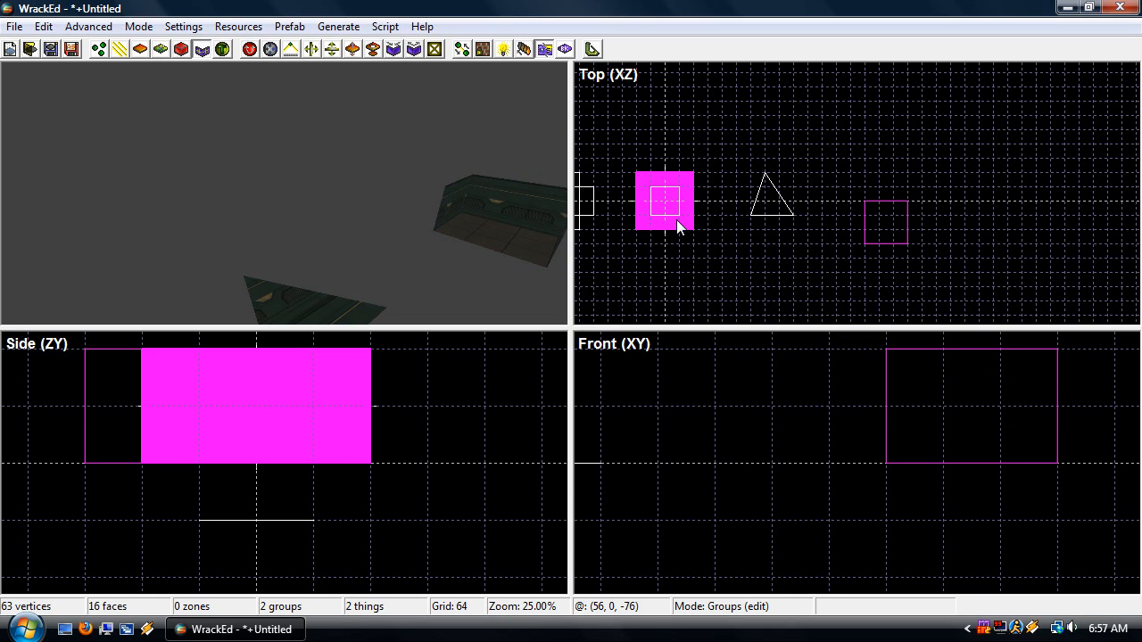
pyautogui.moveTo(679, 226)
pyautogui.mouseDown()
pyautogui.moveTo(706, 229)
pyautogui.moveTo(672, 223)
pyautogui.mouseUp()
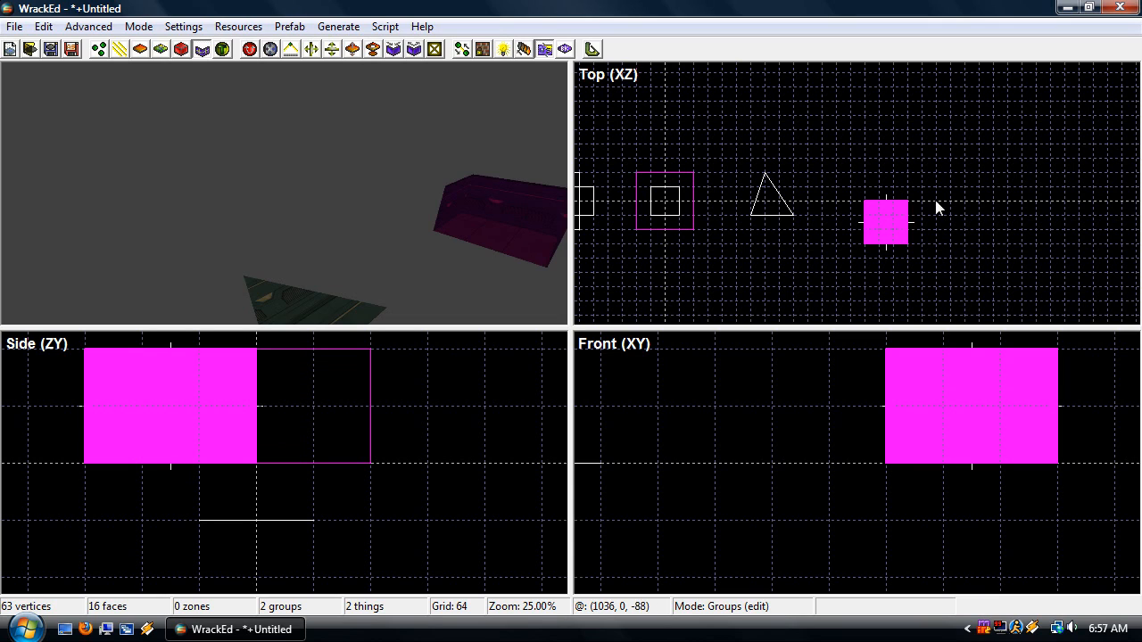
pyautogui.press('Left')
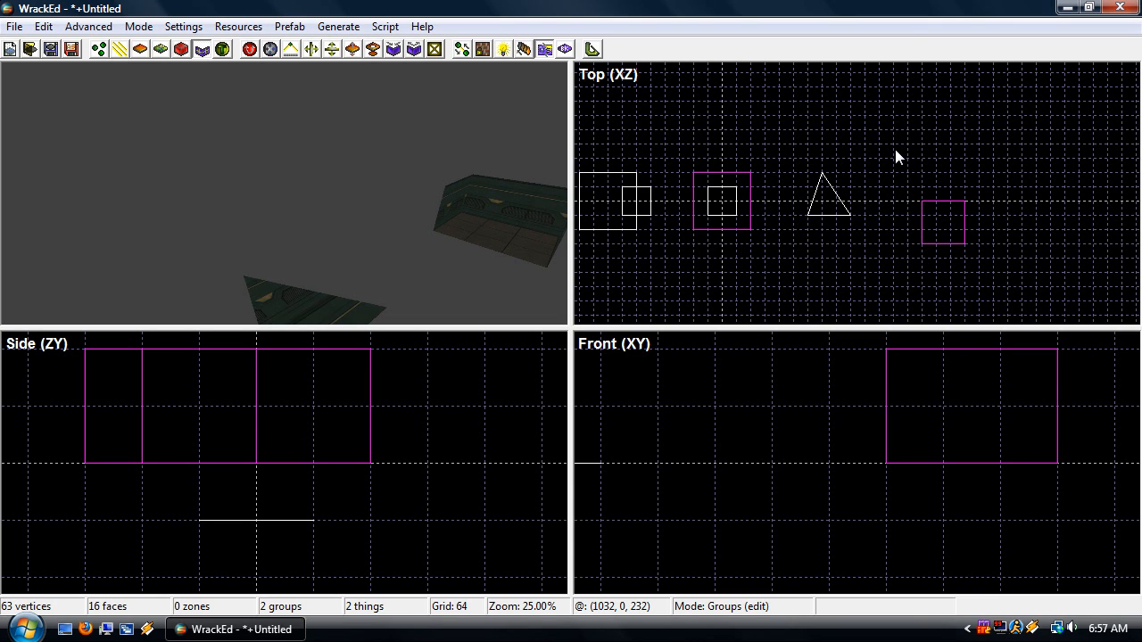
# Switch to Things mode and place a new thing at the centre of the large square room in the Top view
pyautogui.click(139, 26)
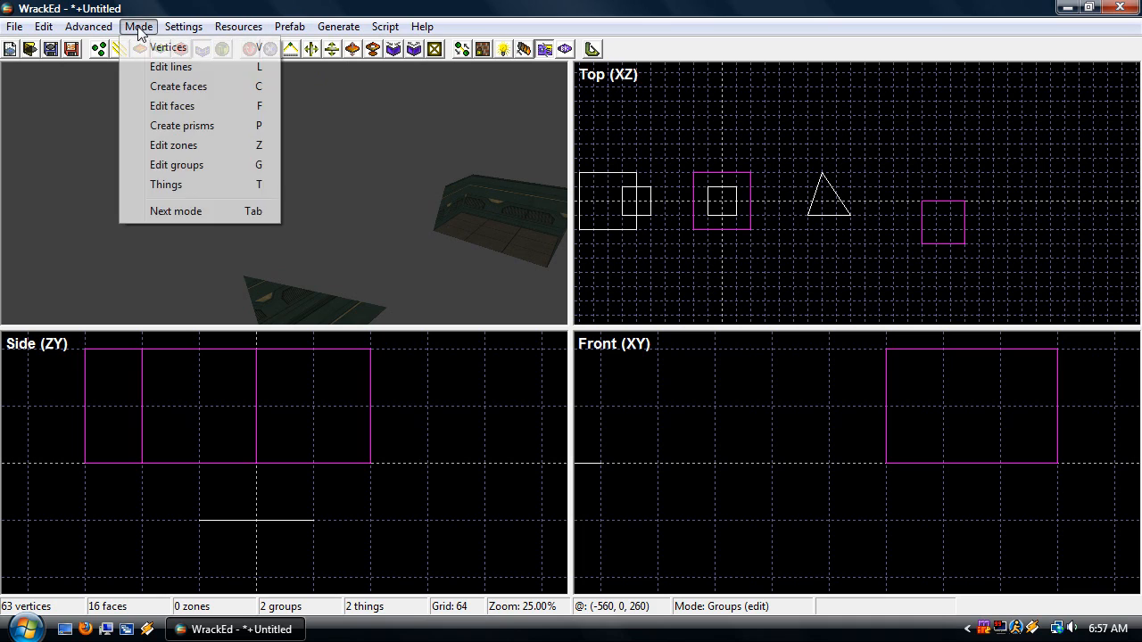
pyautogui.click(174, 185)
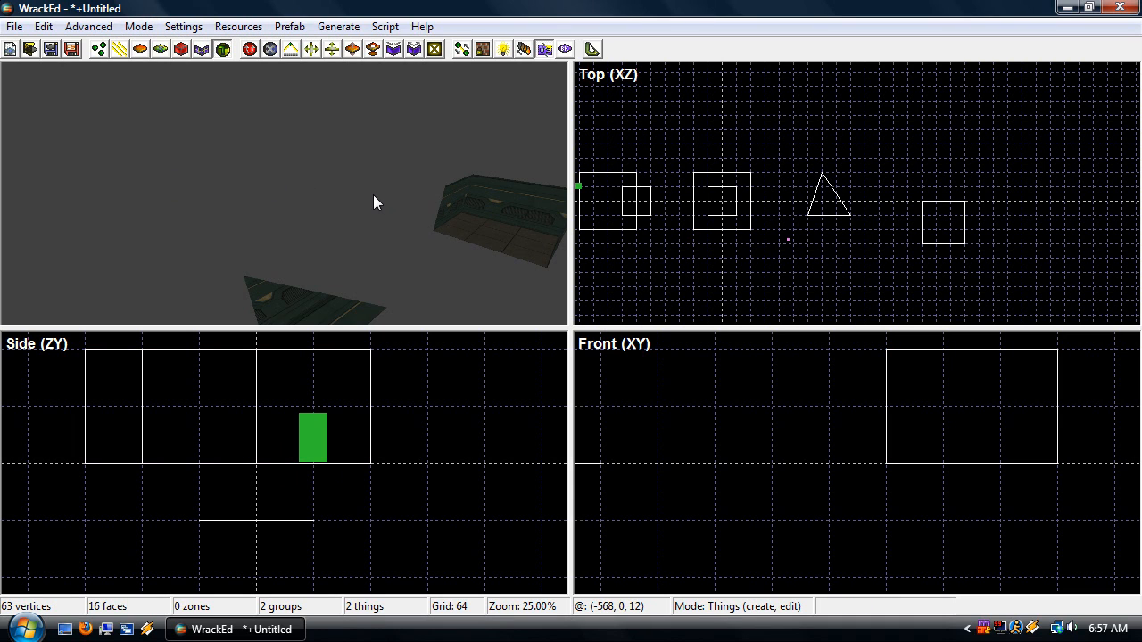
pyautogui.moveTo(373, 195); pyautogui.dragTo(381, 202, button='right')
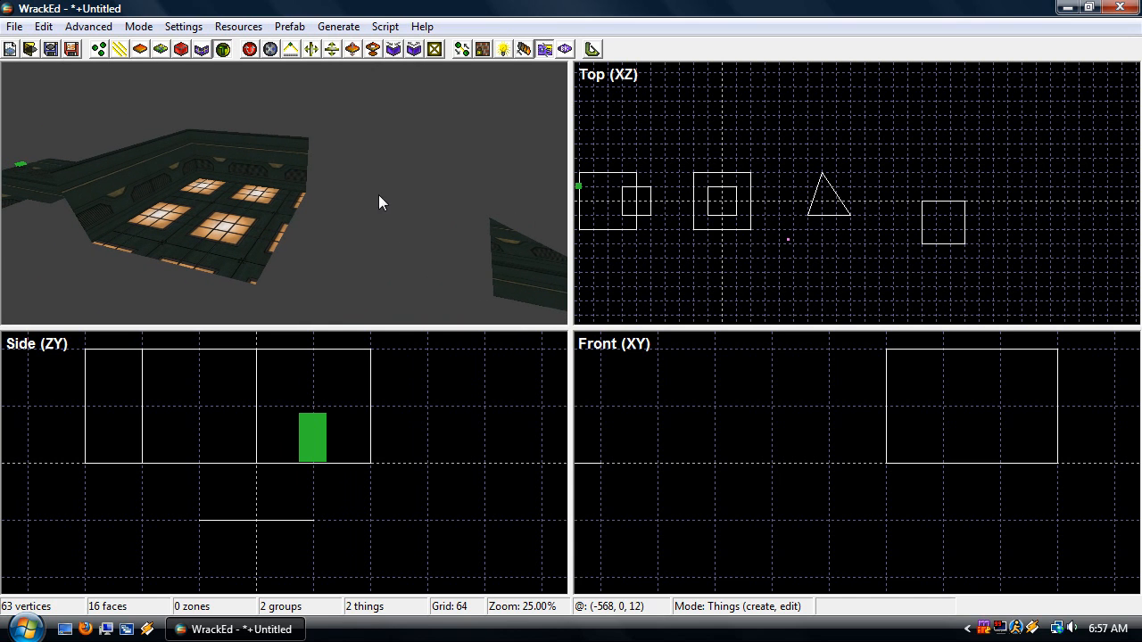
pyautogui.click(720, 199)
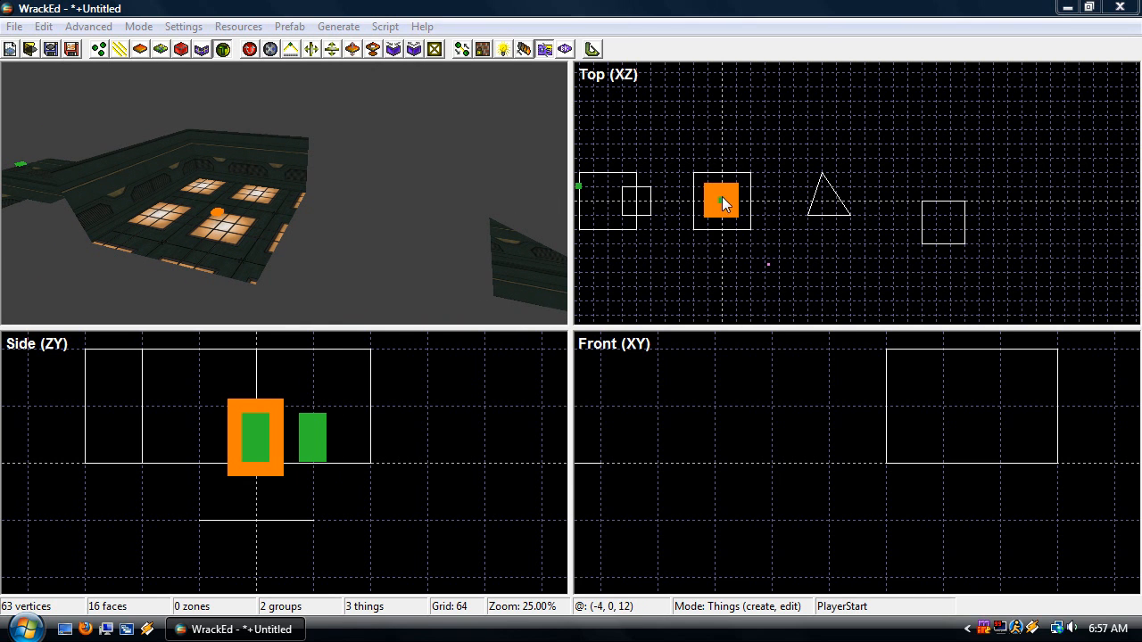
# Change the newly placed thing's type from PlayerStart to Crawler
pyautogui.doubleClick(722, 196)
pyautogui.click(346, 444)
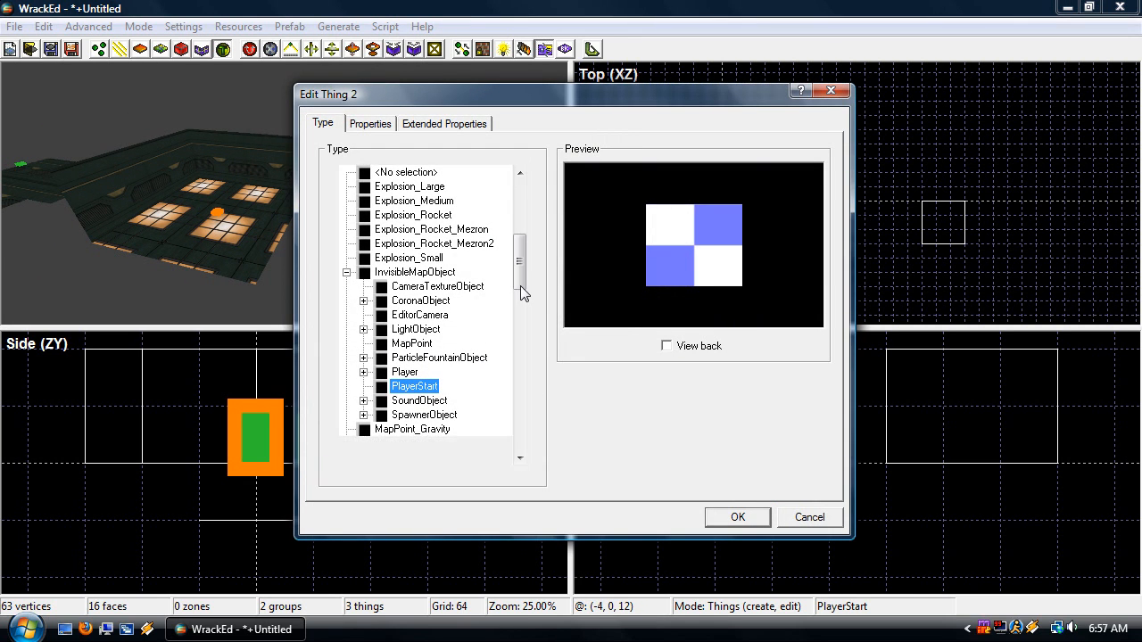
pyautogui.click(520, 286)
pyautogui.moveTo(521, 262); pyautogui.dragTo(518, 301)
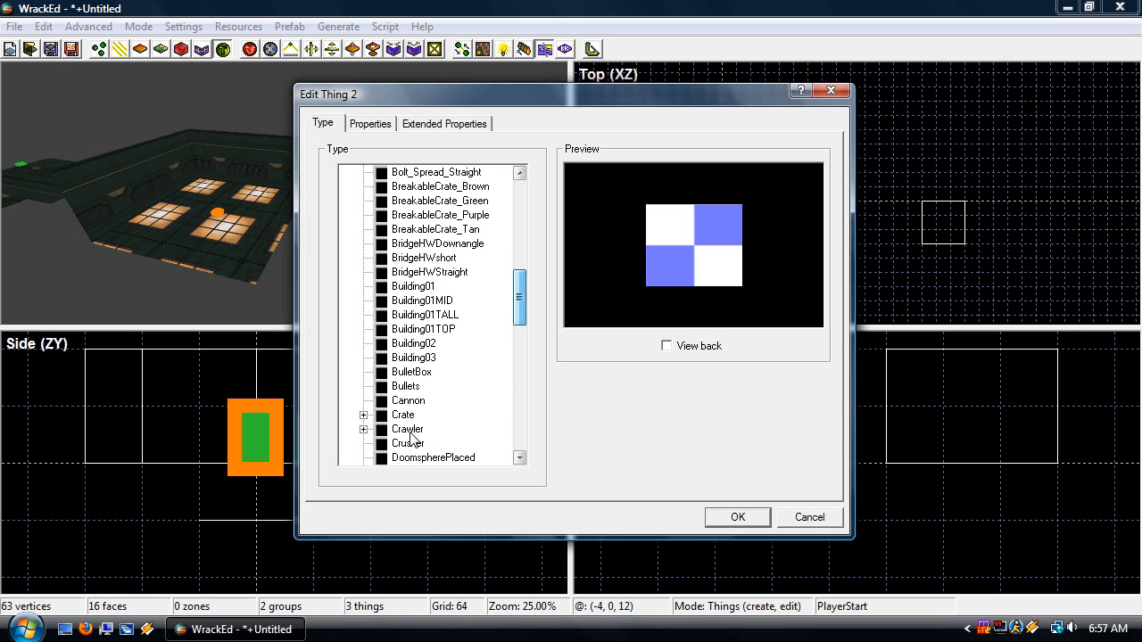
pyautogui.click(407, 429)
pyautogui.click(738, 518)
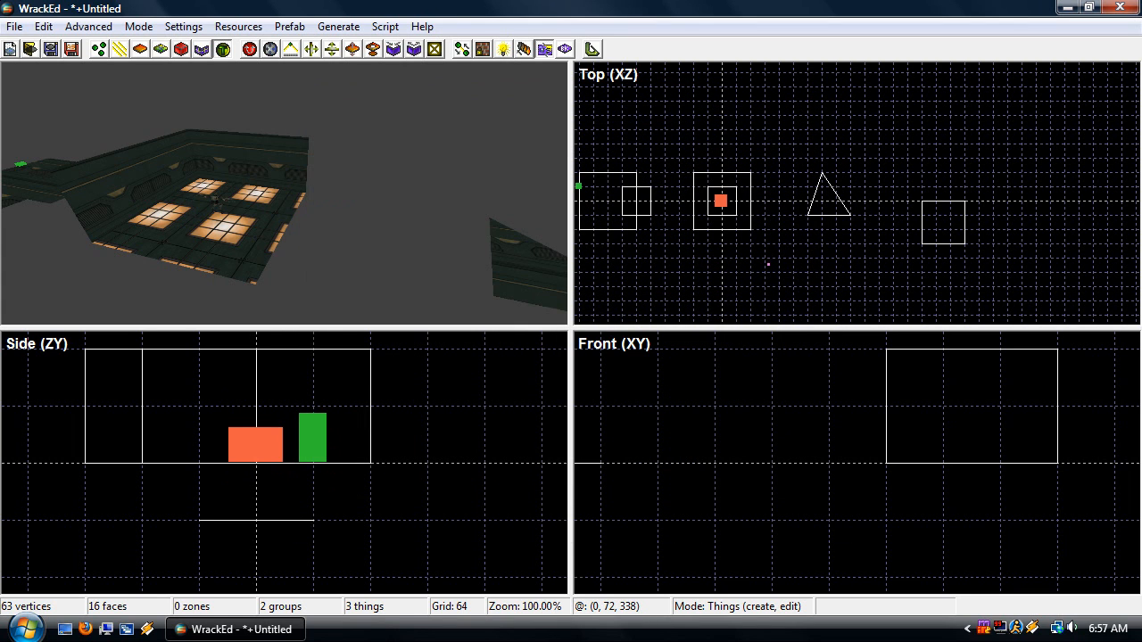
# Examine the Crawler inside the room up close in the 3D view, and pan and zoom around the Top view
pyautogui.press('w')
pyautogui.moveTo(270, 239); pyautogui.dragTo(270, 239, button='right')
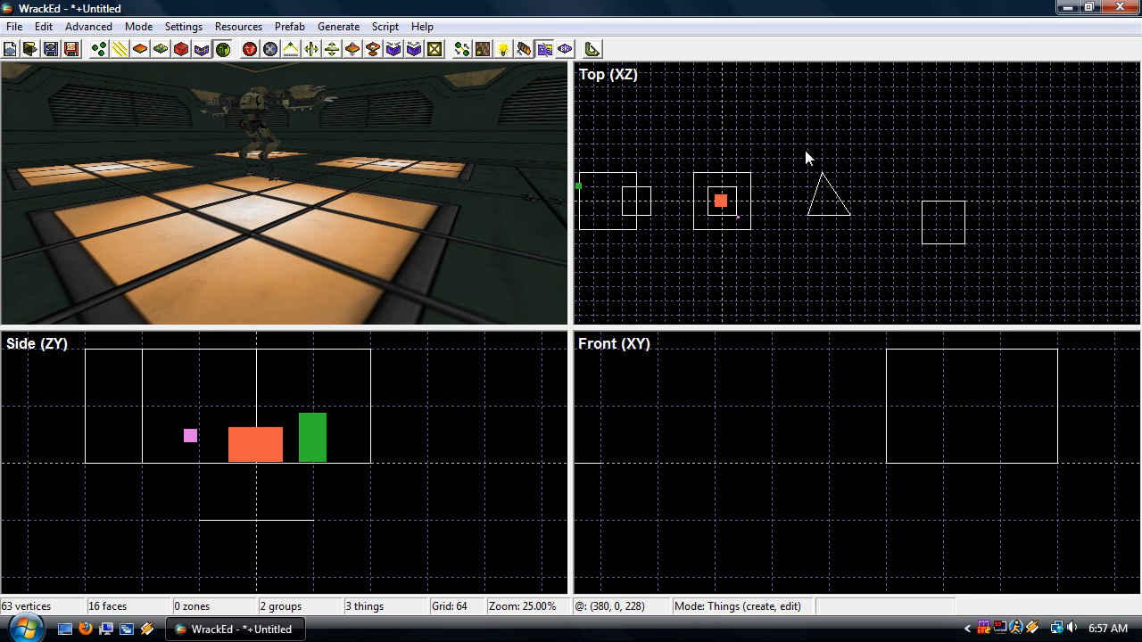
pyautogui.press('Left')
pyautogui.press('Left')
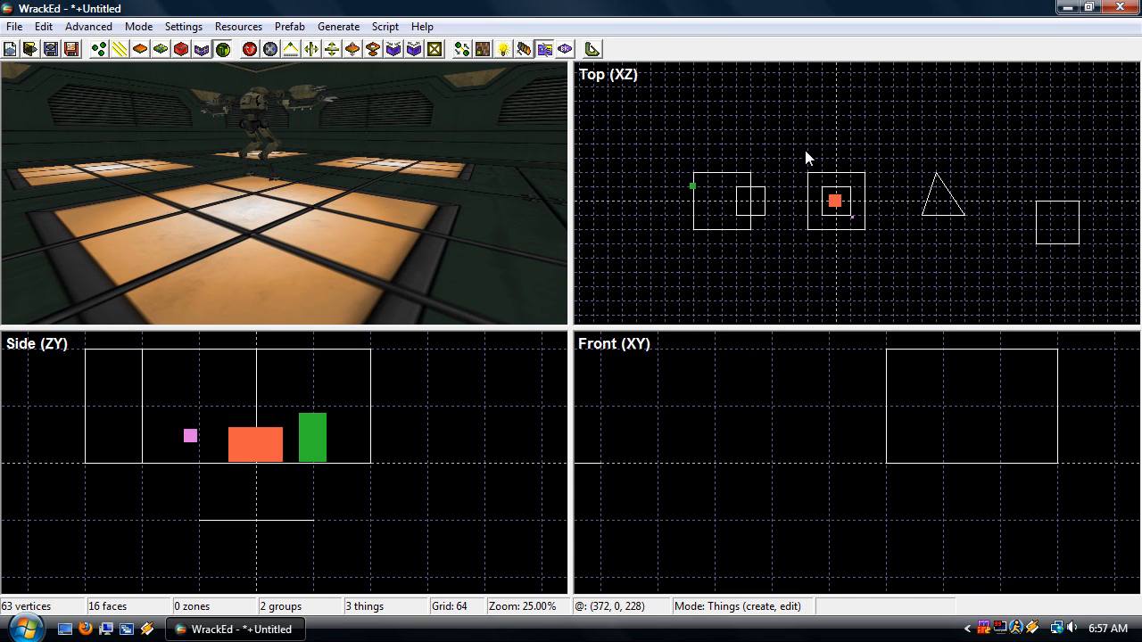
pyautogui.press('Left')
pyautogui.press('Down')
pyautogui.press('Right')
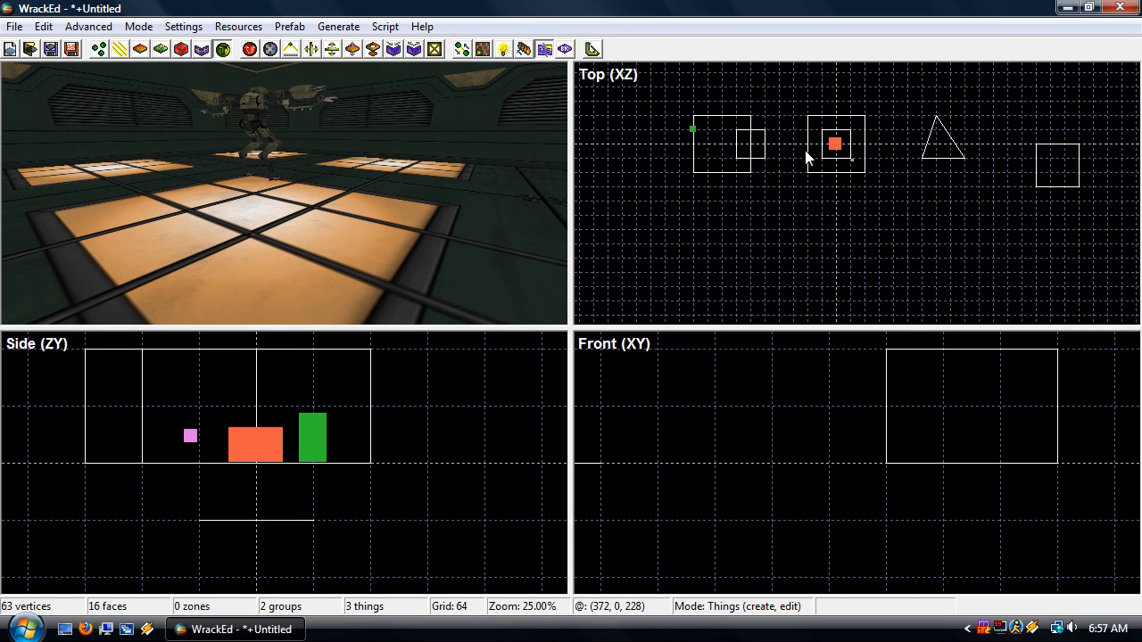
pyautogui.scroll(-3, 804, 152)
pyautogui.press('Up')
pyautogui.scroll(3, 824, 170)
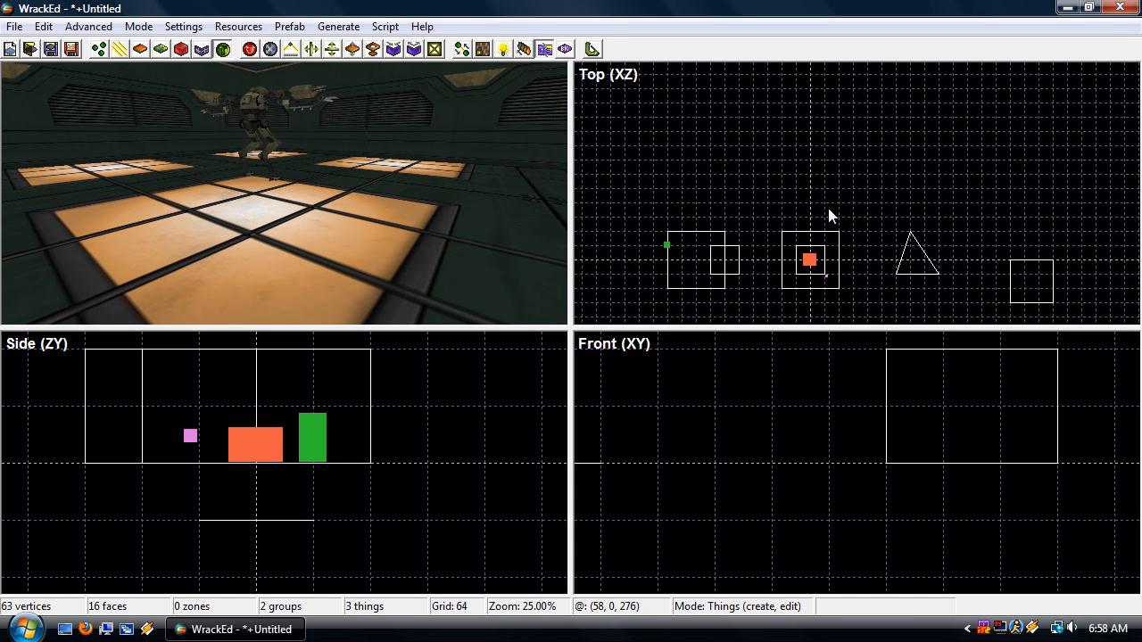
# In face editing mode, select every face of the map in the Top view and delete them all
pyautogui.scroll(-3, 828, 208)
pyautogui.press('f')
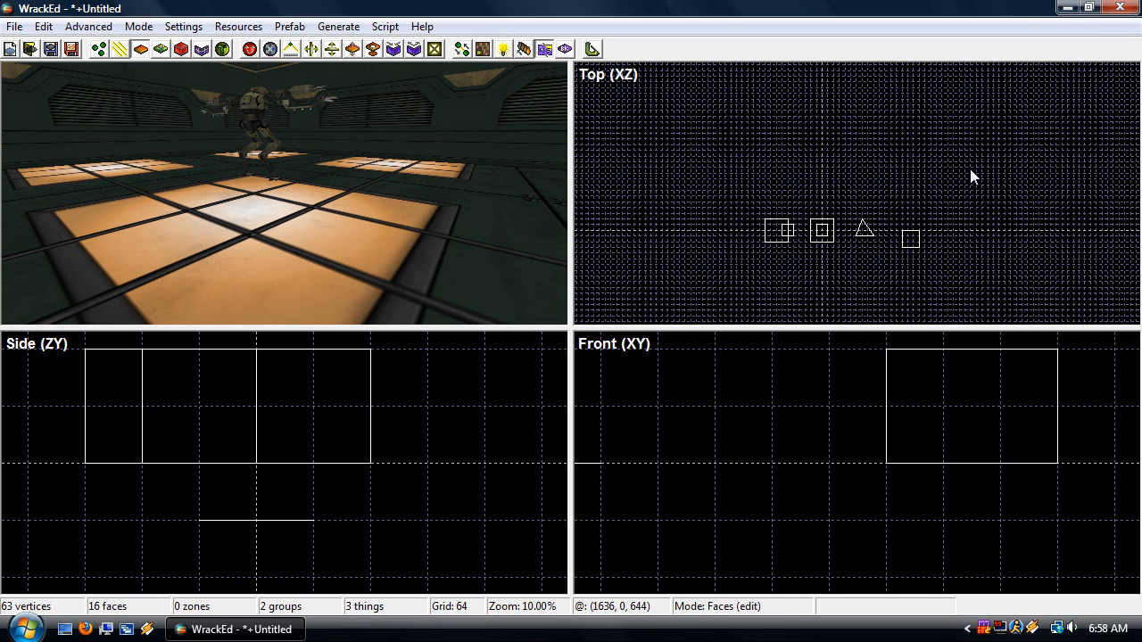
pyautogui.moveTo(985, 139); pyautogui.dragTo(728, 283)
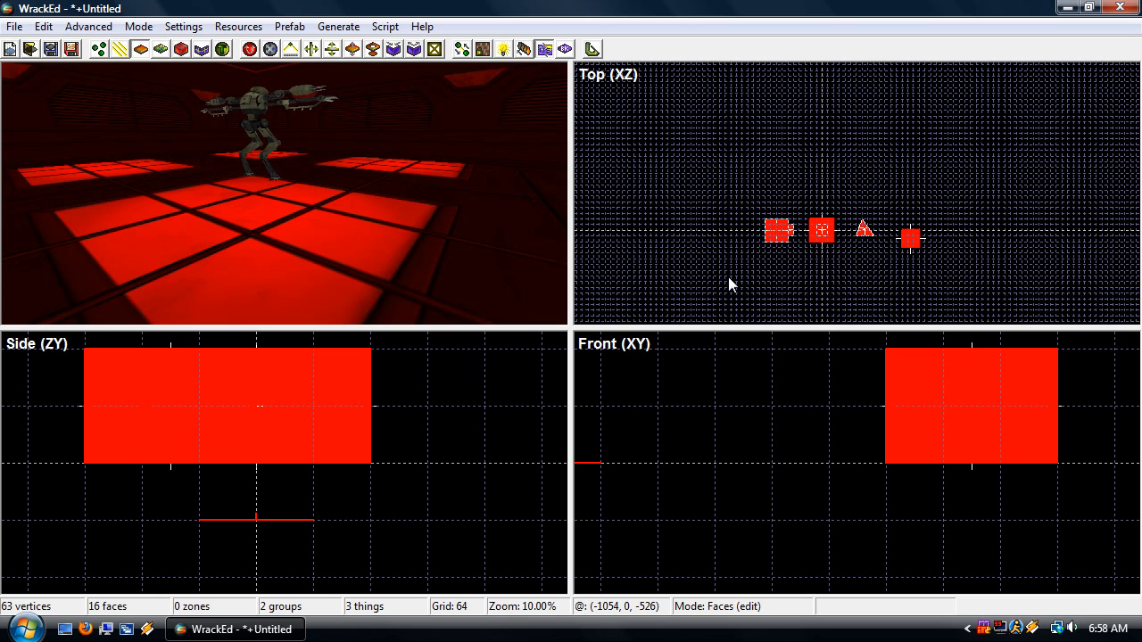
pyautogui.moveTo(998, 143); pyautogui.dragTo(713, 281)
pyautogui.moveTo(1026, 144); pyautogui.dragTo(703, 280)
pyautogui.press('Delete')
# In Things mode, select the PlayerStart and Crawler things in the Top view and delete them
pyautogui.scroll(3, 763, 228)
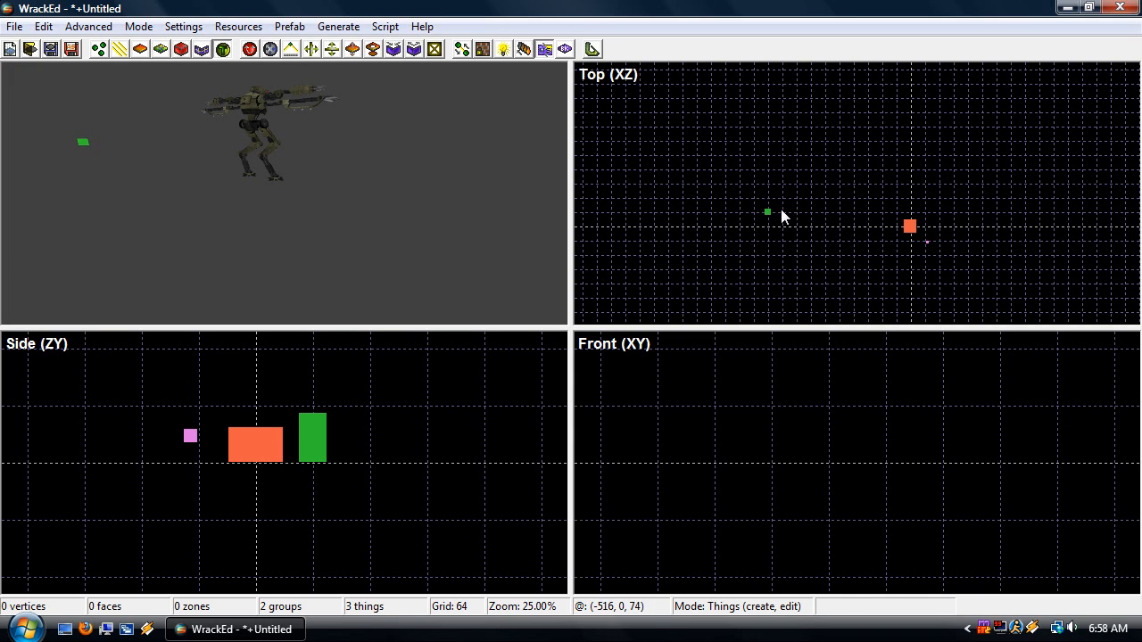
pyautogui.moveTo(771, 212); pyautogui.dragTo(793, 213)
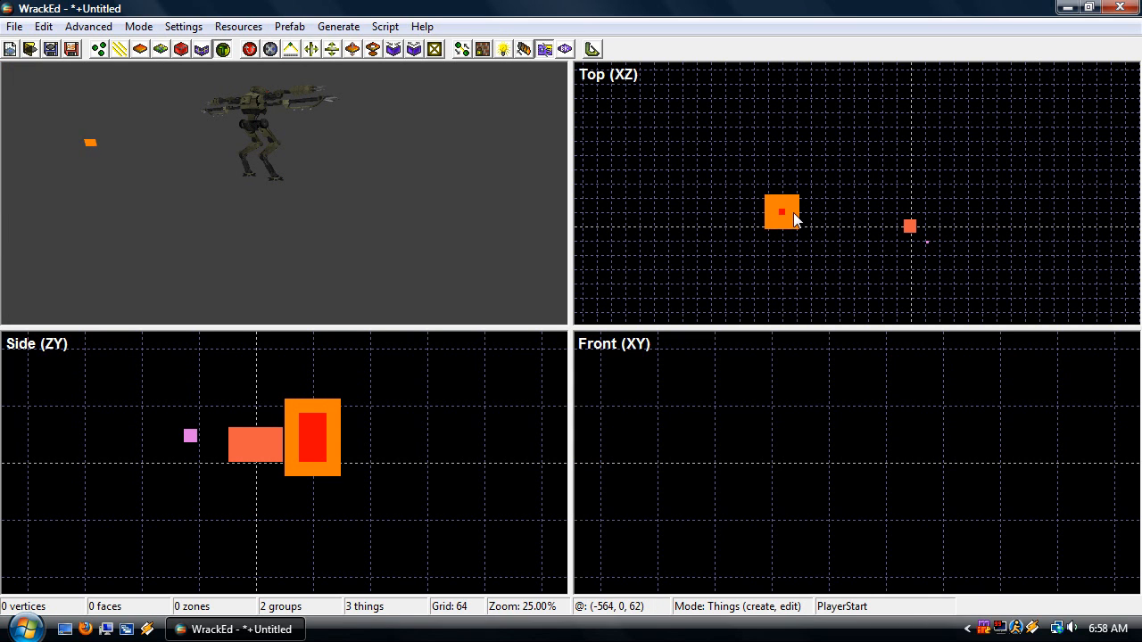
pyautogui.moveTo(723, 159); pyautogui.dragTo(923, 273)
pyautogui.press('Delete')
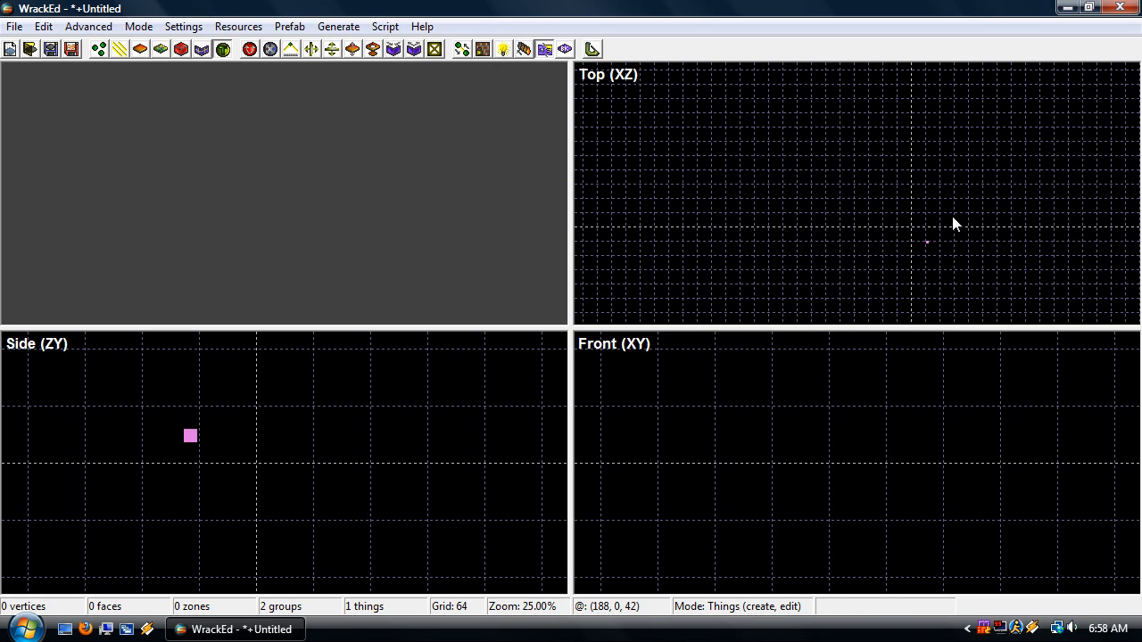
# In face creation mode, draw a 256 by 256 square face clockwise around the origin in the Top view
pyautogui.scroll(1, 952, 216)
pyautogui.press('f')
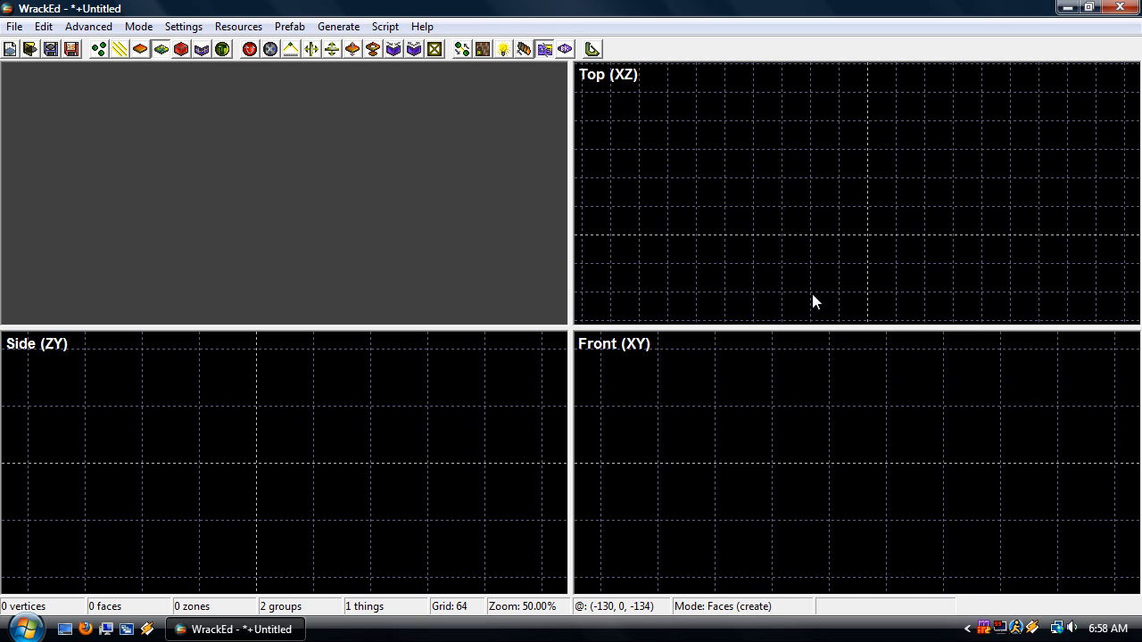
pyautogui.click(138, 26)
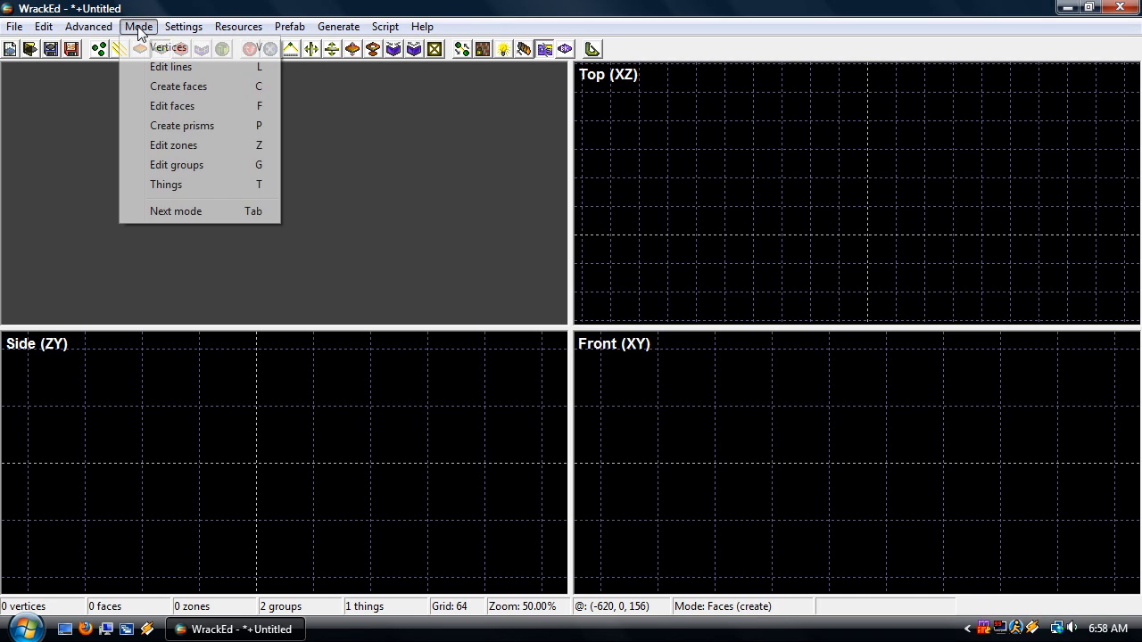
pyautogui.click(177, 86)
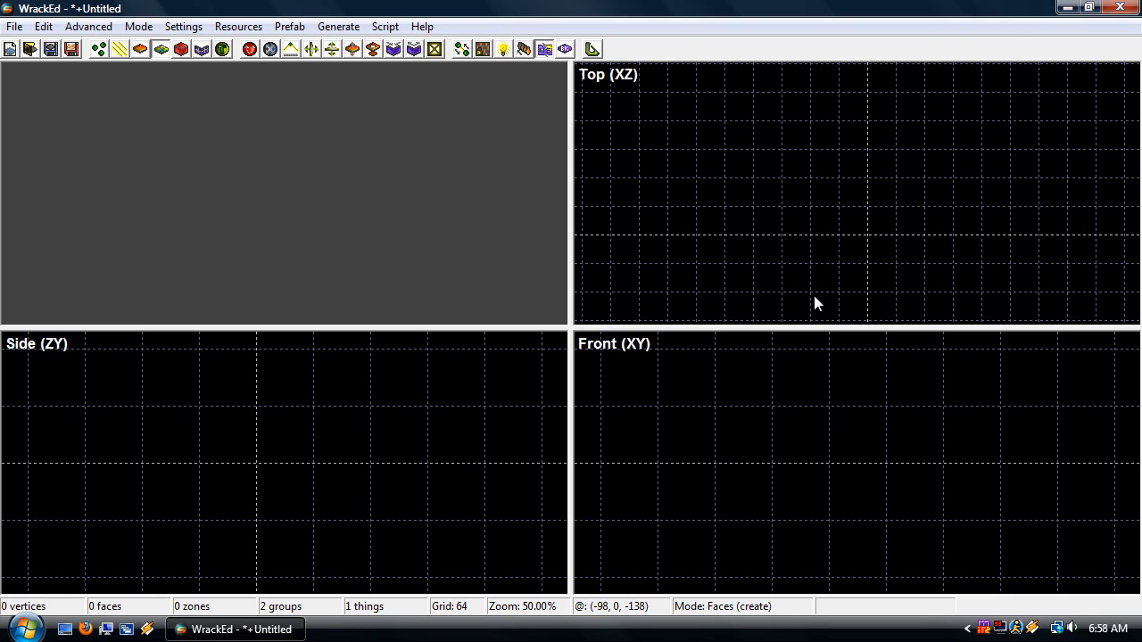
pyautogui.moveTo(809, 291); pyautogui.dragTo(815, 183)
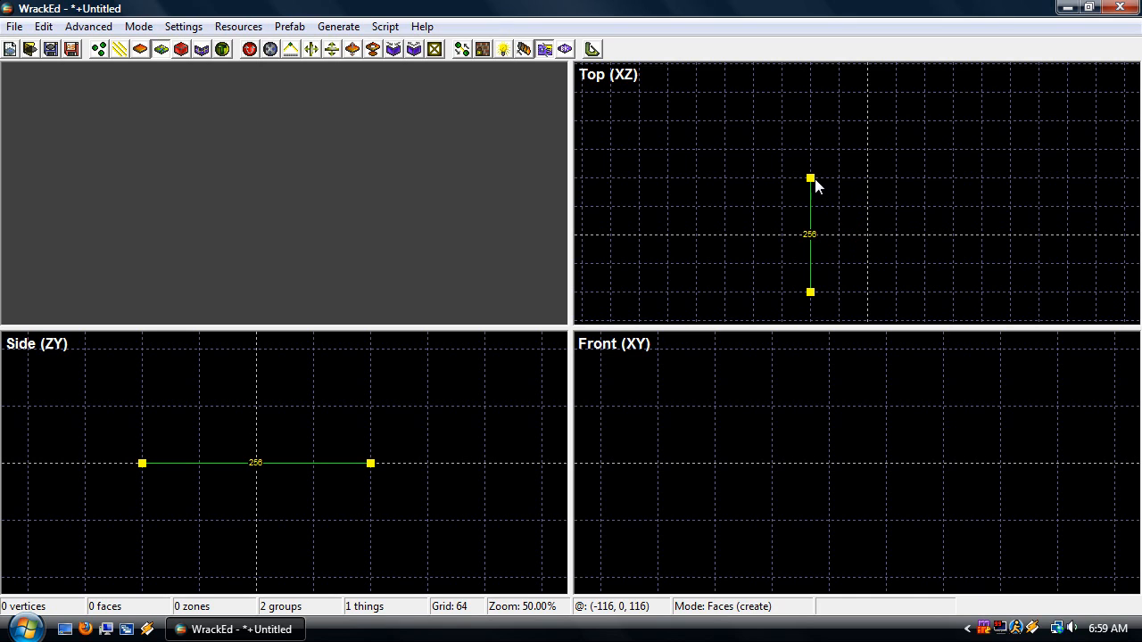
pyautogui.click(814, 181)
pyautogui.click(925, 181)
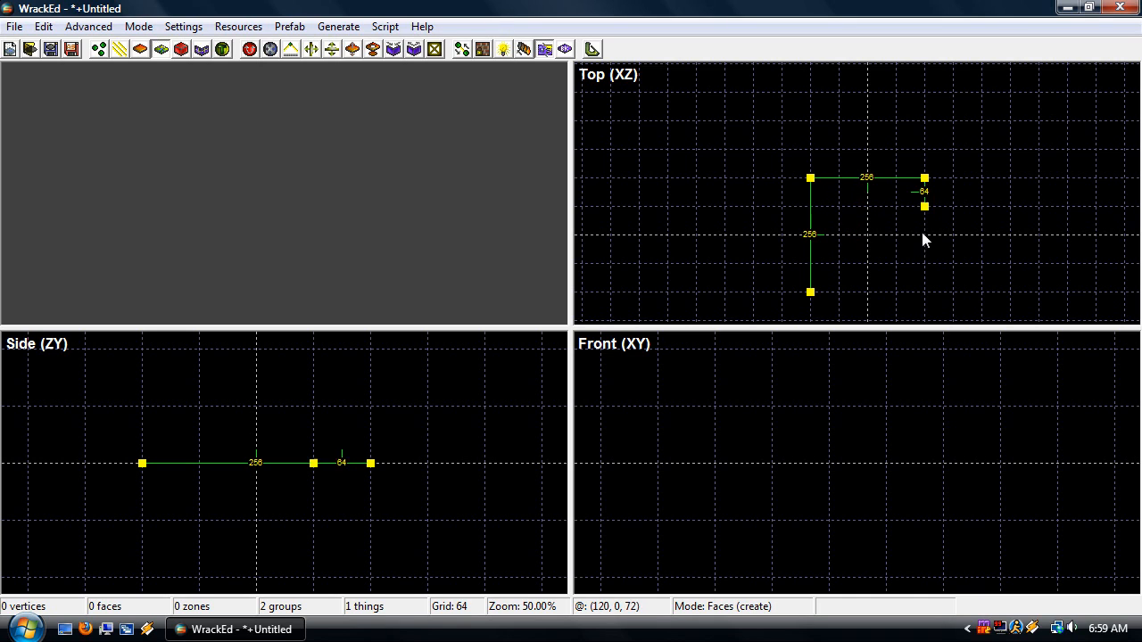
pyautogui.click(924, 298)
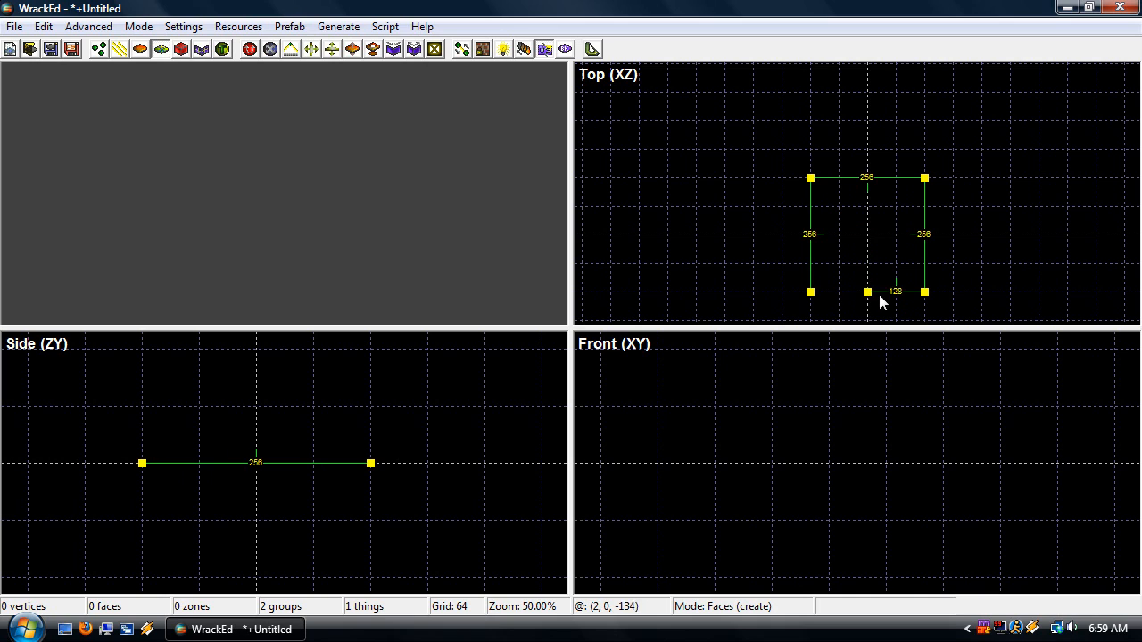
pyautogui.click(807, 295)
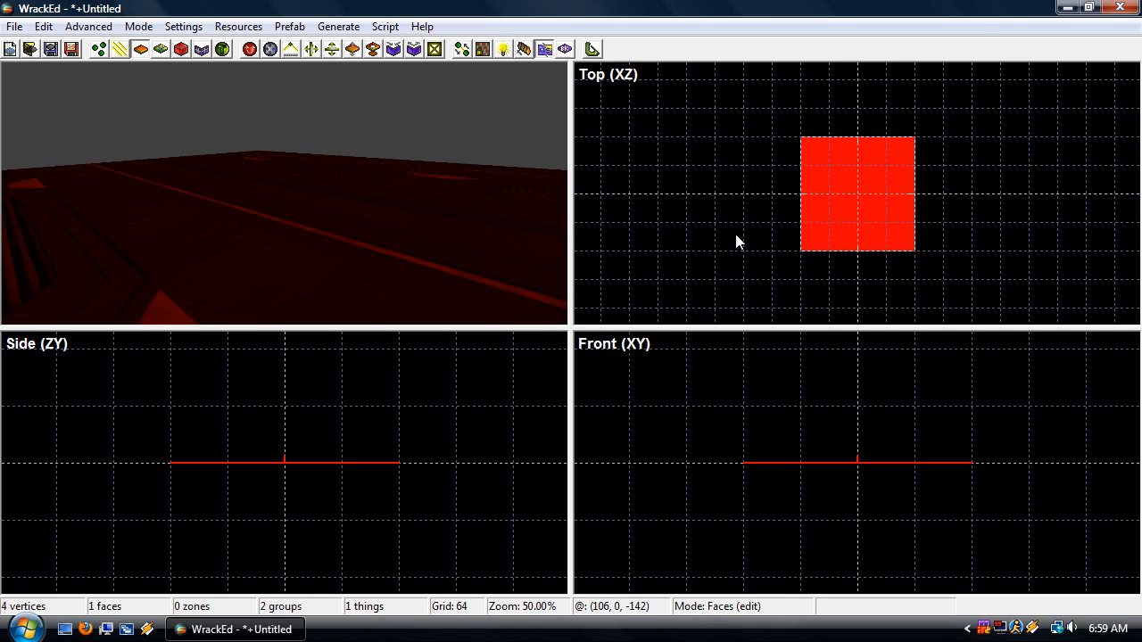
# Deselect the new square face and examine it from above and below in the 3D view
pyautogui.click(410, 91)
pyautogui.press('s')
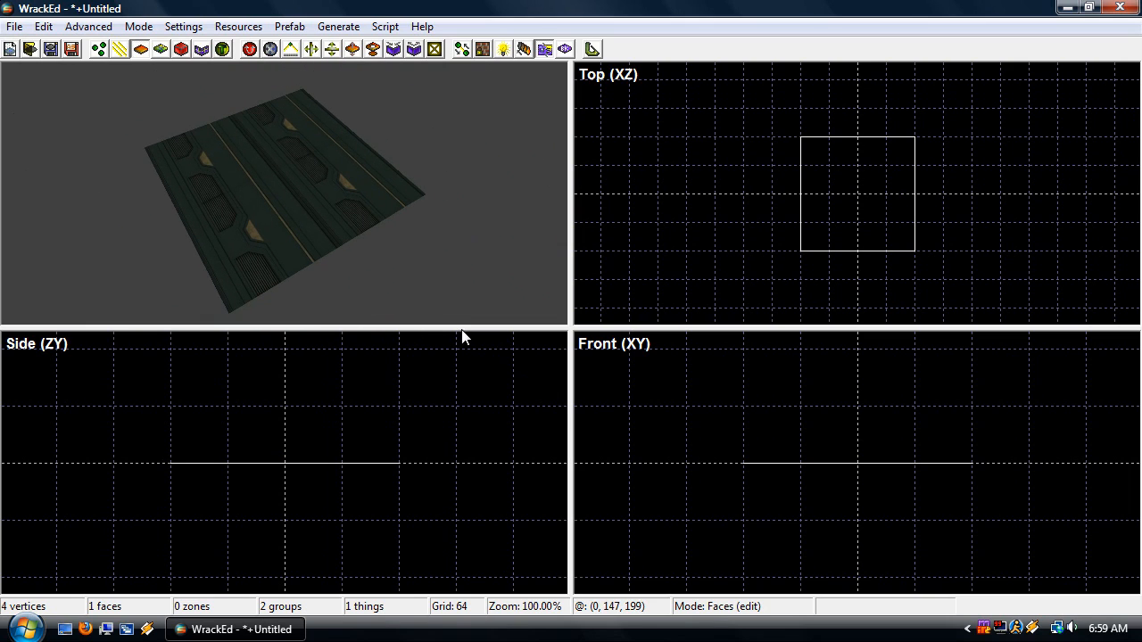
pyautogui.click(810, 243)
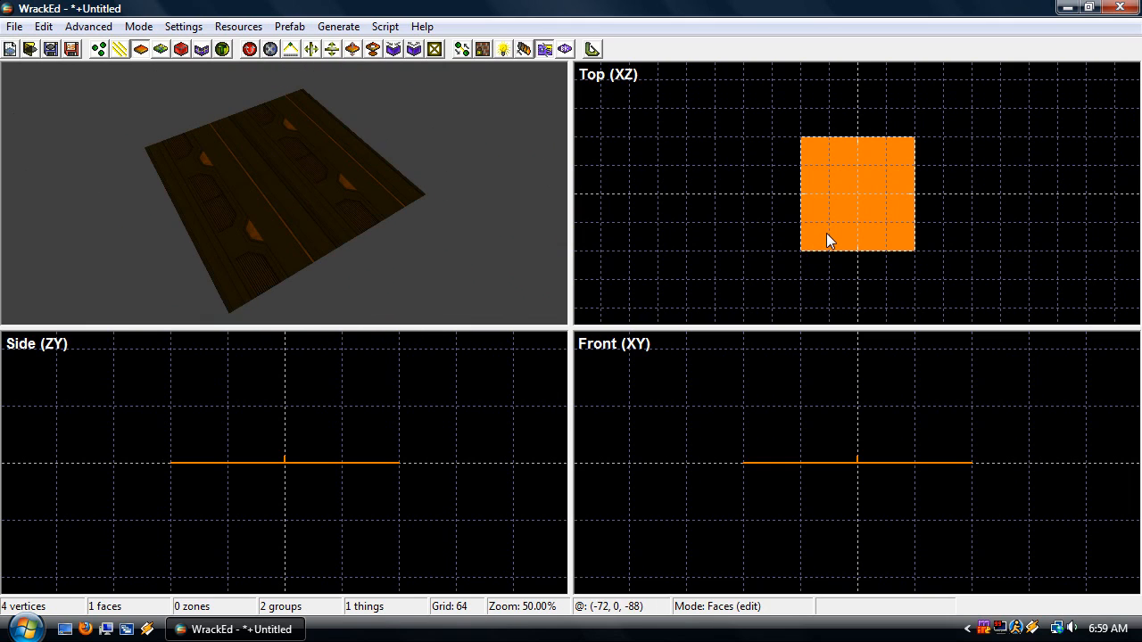
pyautogui.click(816, 233)
pyautogui.click(377, 198)
pyautogui.click(734, 212)
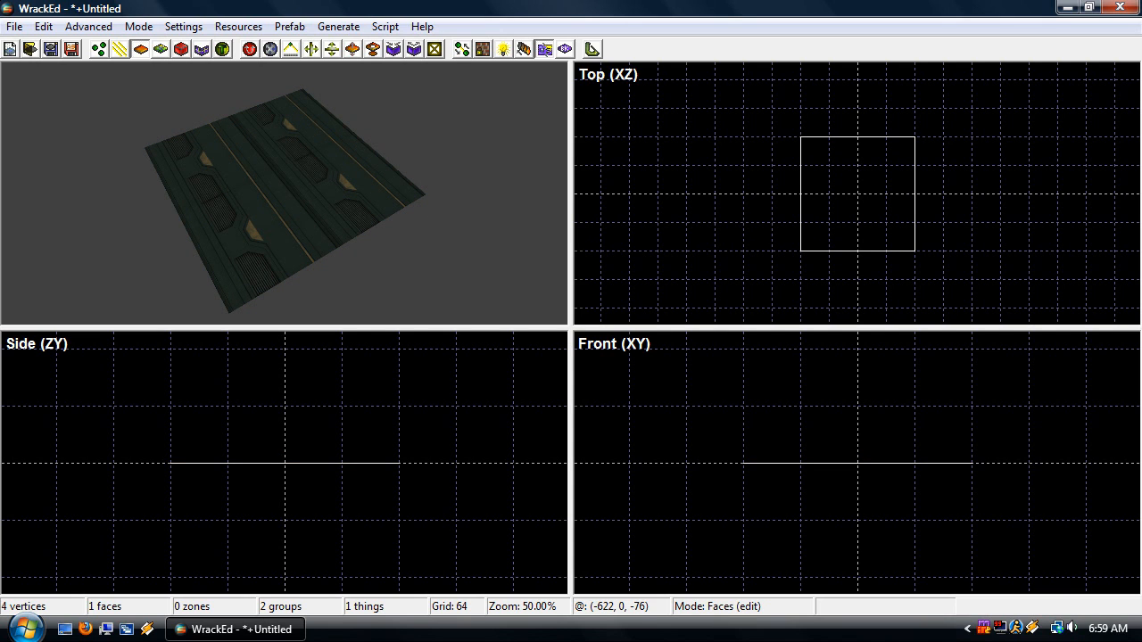
pyautogui.press('w')
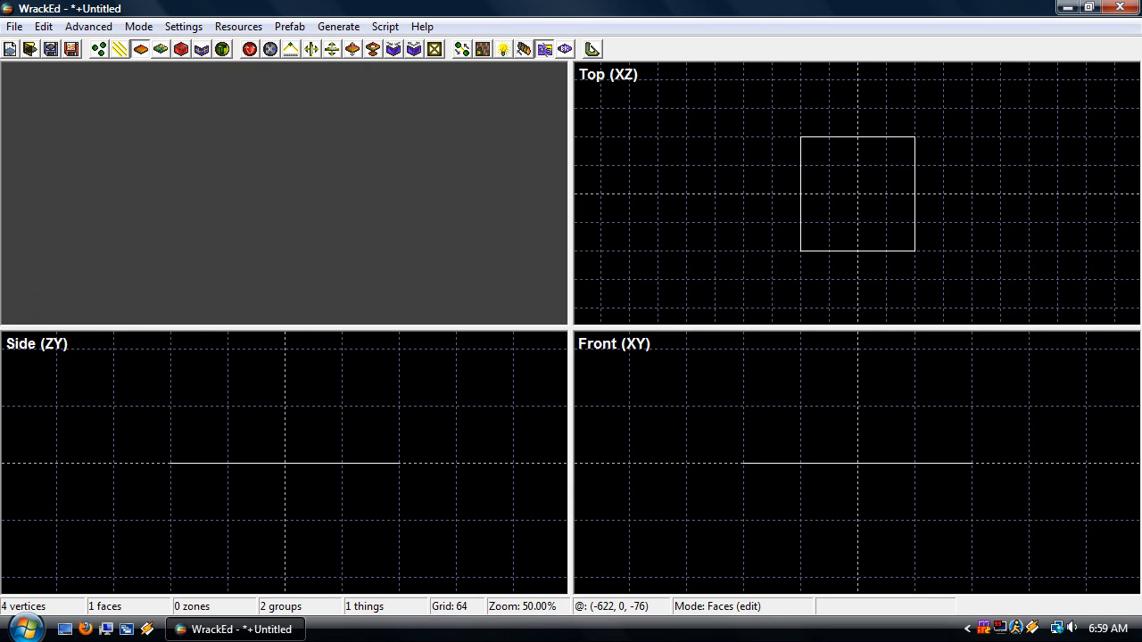
pyautogui.press('w')
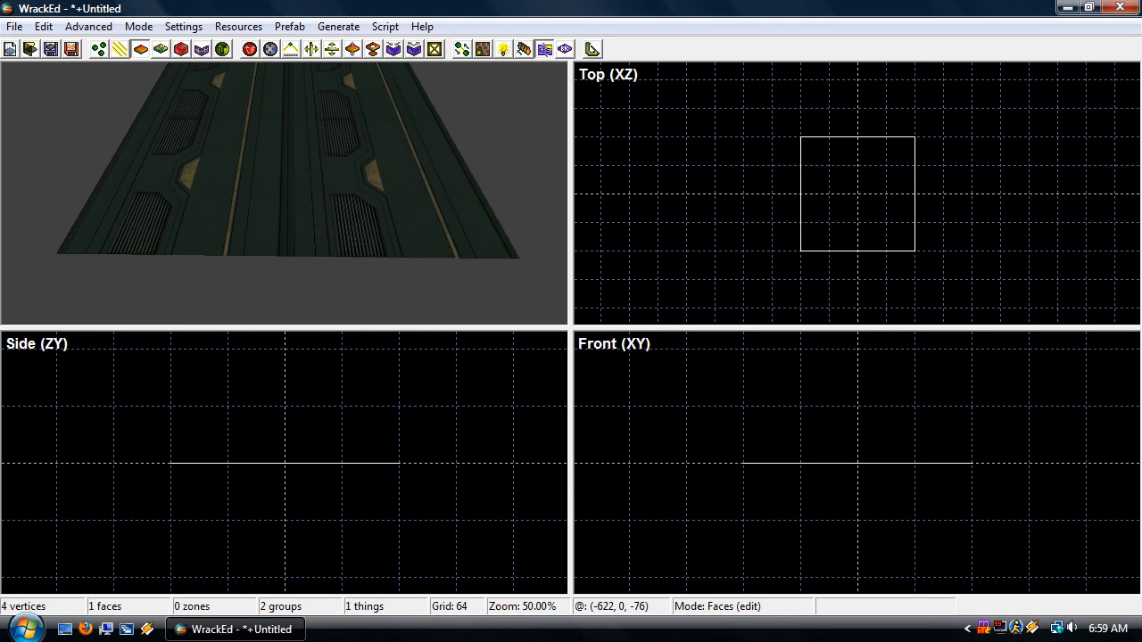
pyautogui.press('w')
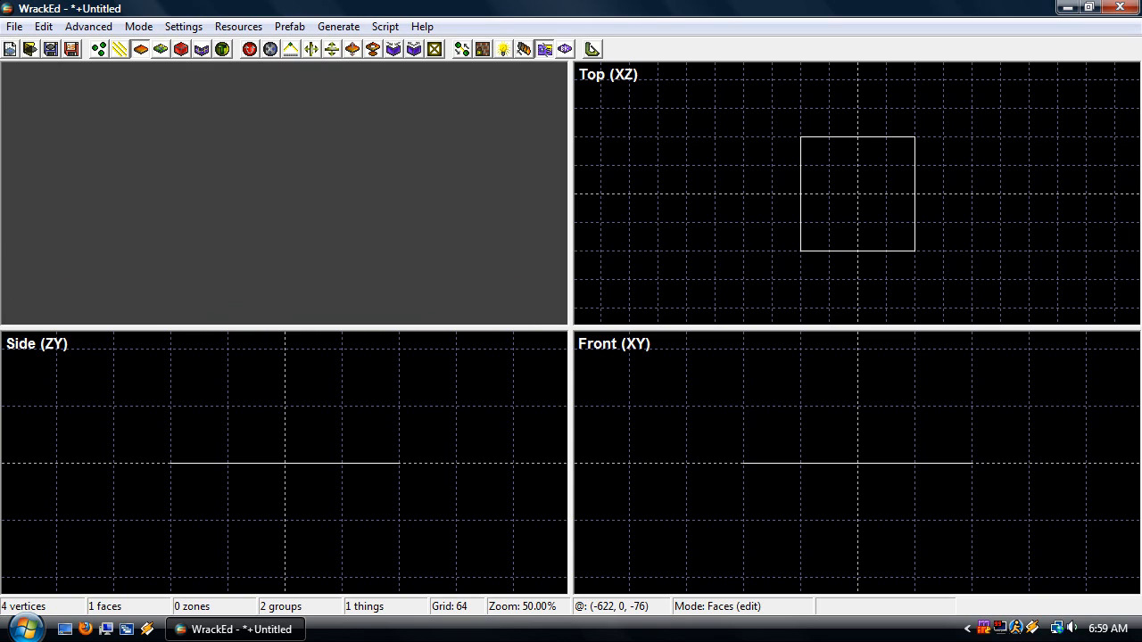
pyautogui.press('w')
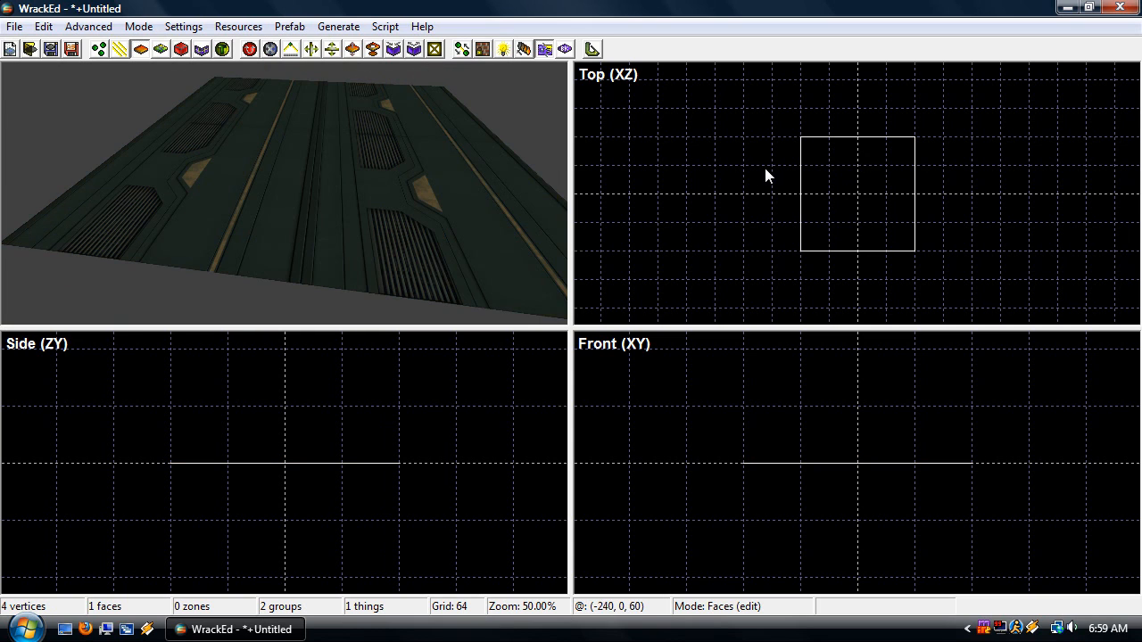
# Delete the square face and redraw it at 256 by 256 in the Top view, placing its corners counter-clockwise
pyautogui.click(893, 163)
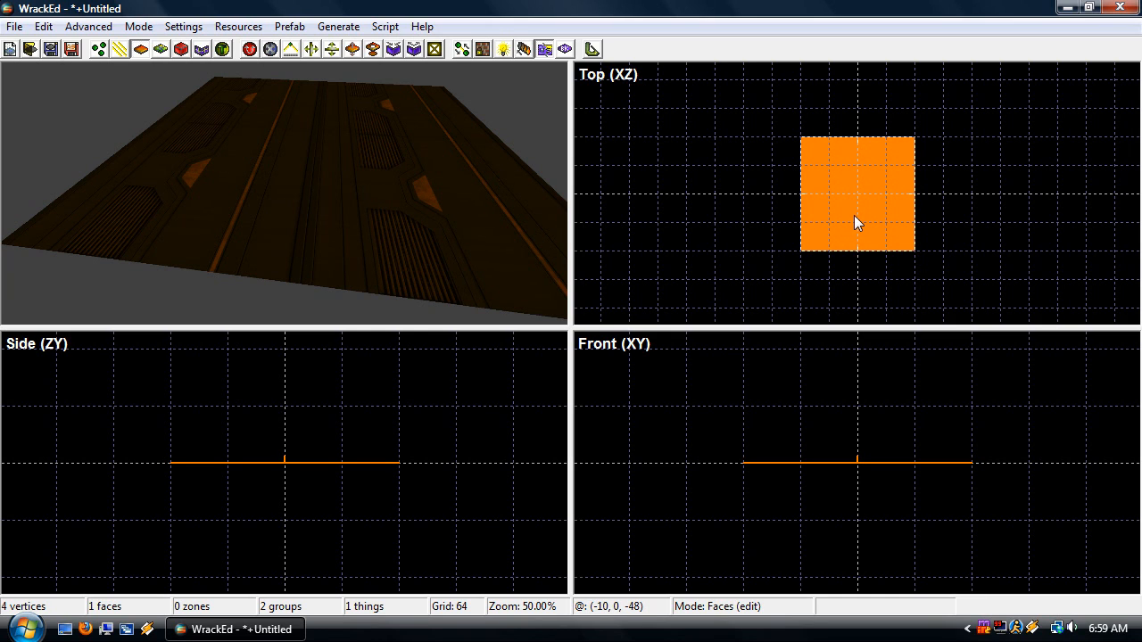
pyautogui.press('Delete')
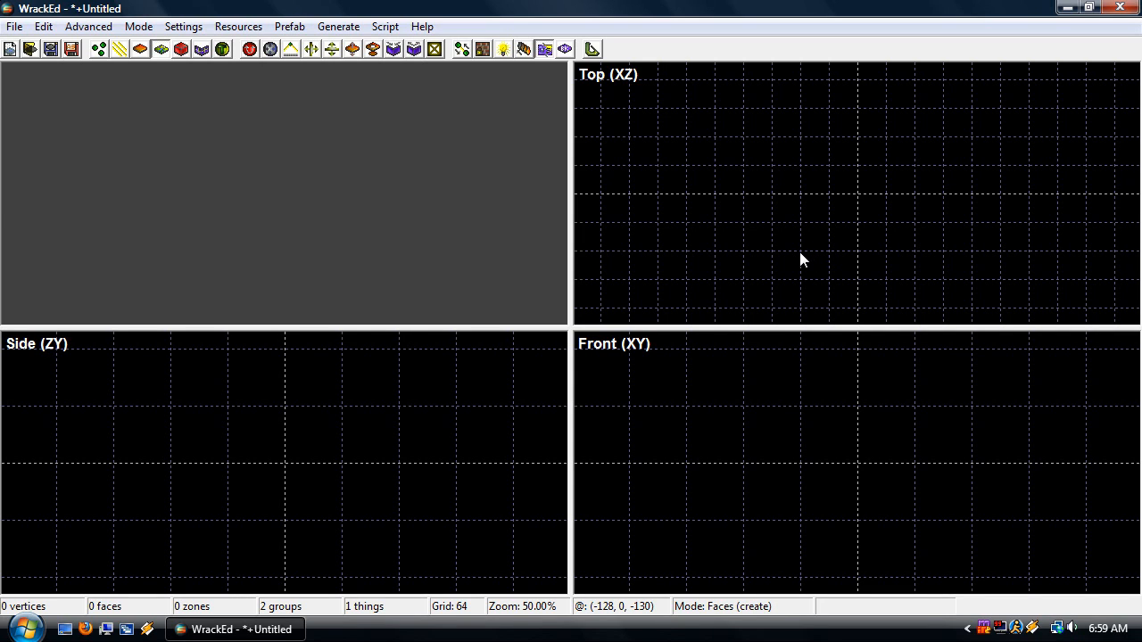
pyautogui.moveTo(800, 252)
pyautogui.mouseDown()
pyautogui.moveTo(912, 255)
pyautogui.moveTo(925, 137)
pyautogui.mouseUp()
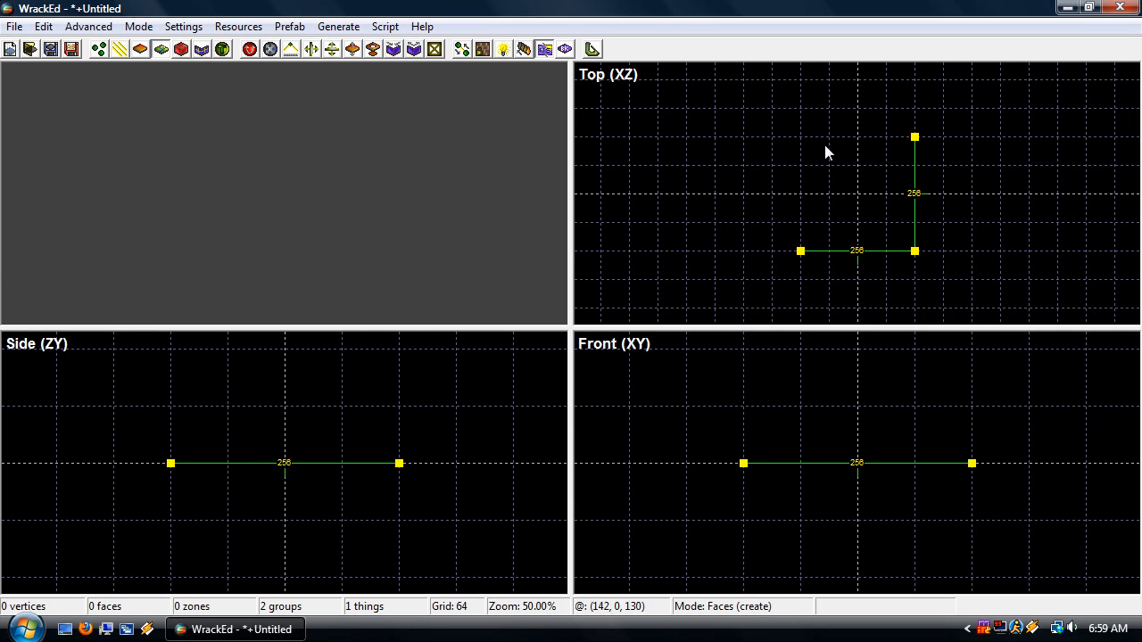
pyautogui.moveTo(824, 141)
pyautogui.mouseDown()
pyautogui.moveTo(798, 153)
pyautogui.moveTo(796, 256)
pyautogui.mouseUp()
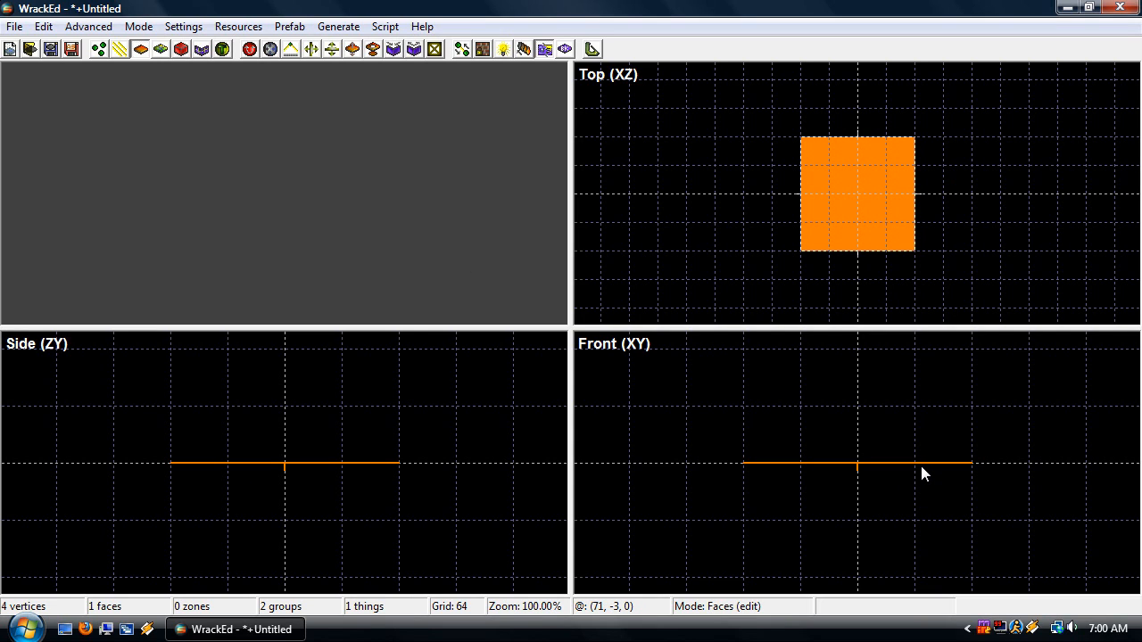
# Flip the redrawn square face so that its normal points upward
pyautogui.scroll(2, 861, 468)
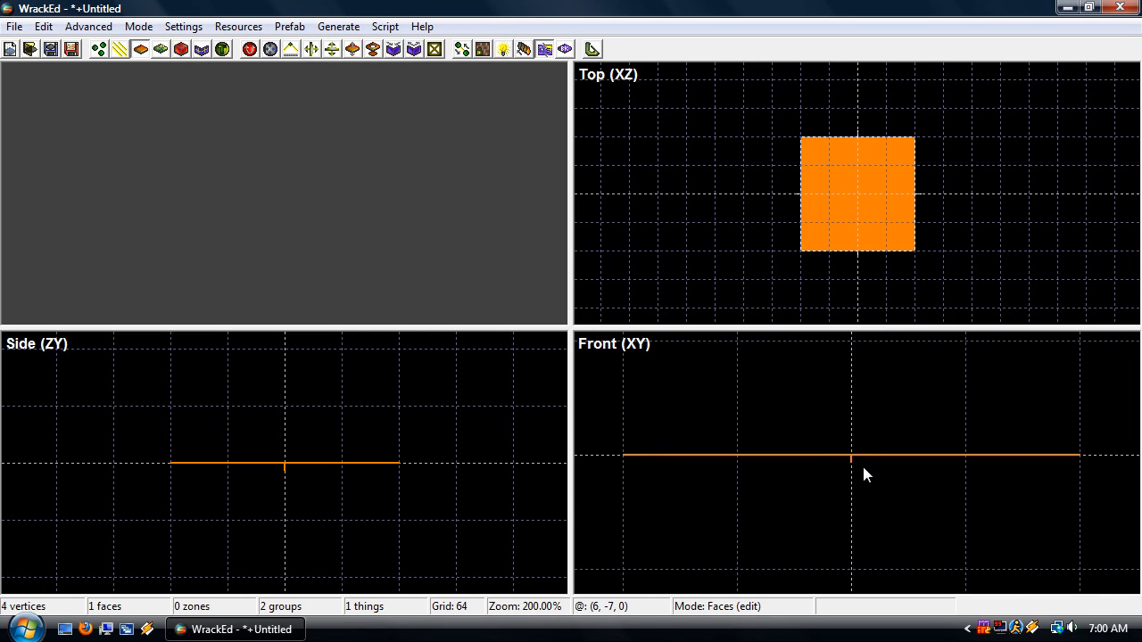
pyautogui.scroll(-2, 862, 463)
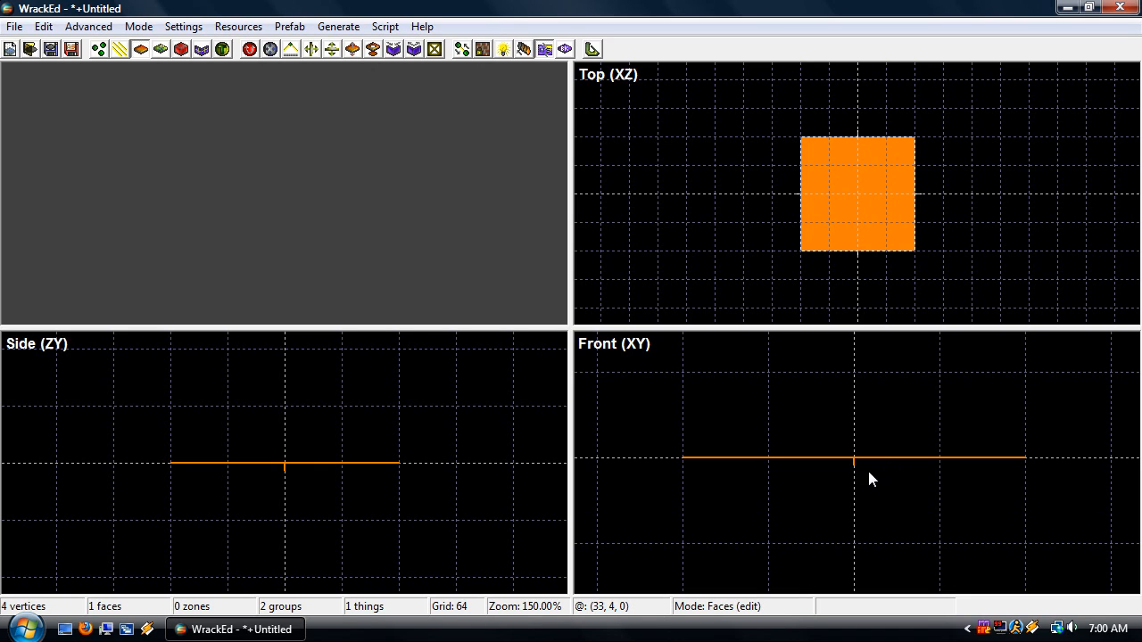
pyautogui.click(44, 27)
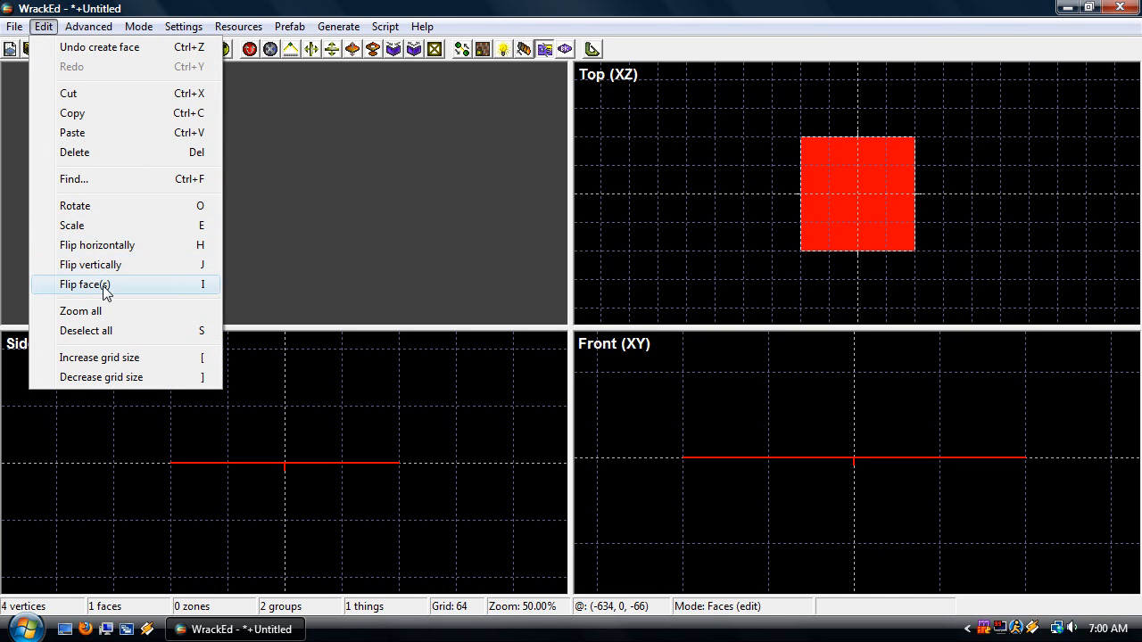
pyautogui.click(160, 285)
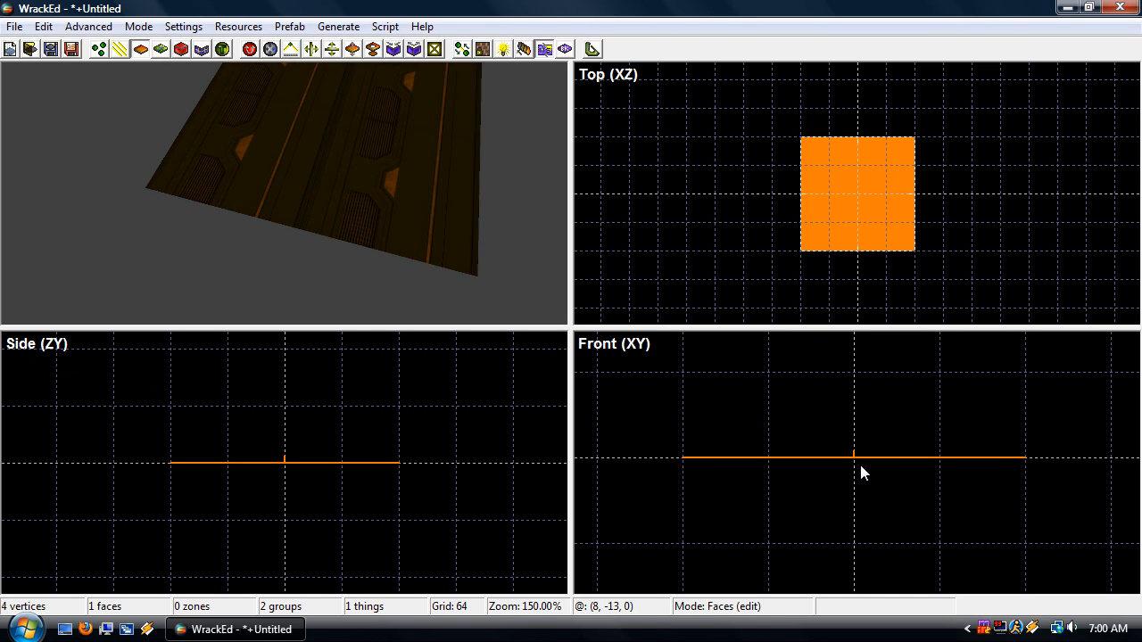
# Examine the flipped face's direction in the Front view and its surface from several angles in the 3D view
pyautogui.press('f')
pyautogui.press('f')
pyautogui.press('f')
pyautogui.press('f')
pyautogui.press('f')
pyautogui.press('f')
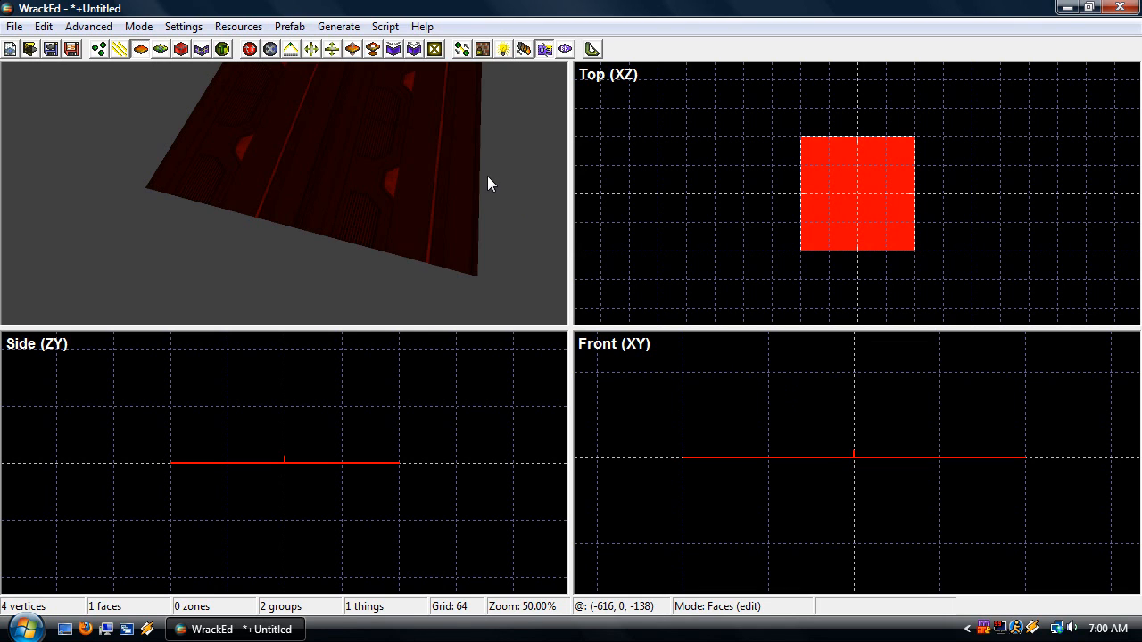
pyautogui.click(487, 176)
pyautogui.moveTo(487, 176); pyautogui.dragTo(487, 176)
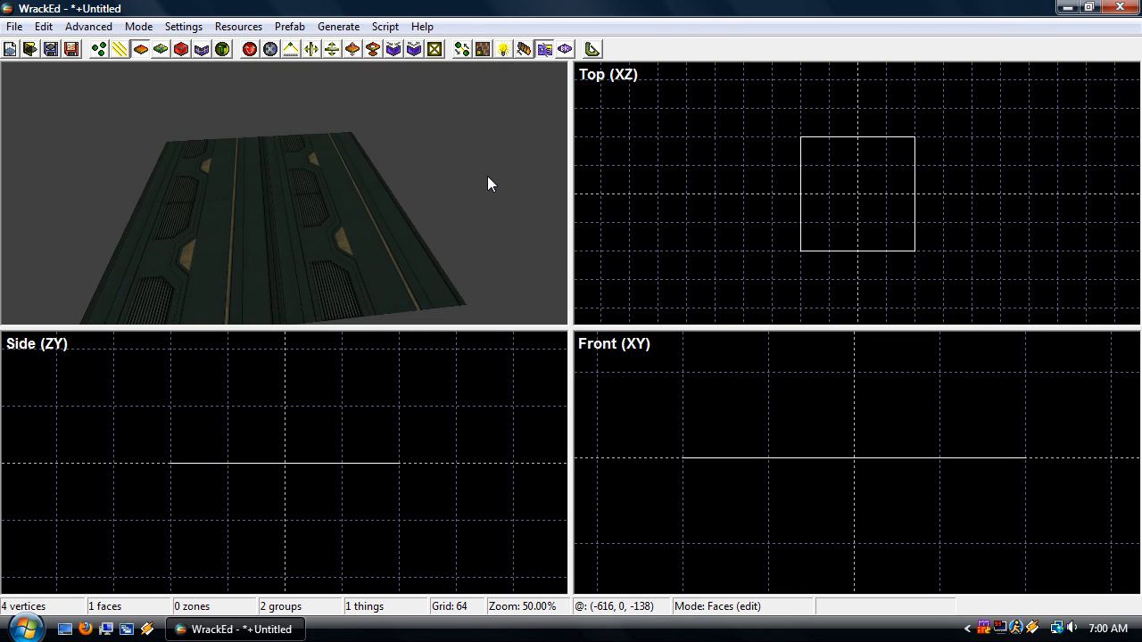
pyautogui.click(267, 232)
pyautogui.moveTo(267, 233); pyautogui.dragTo(267, 233)
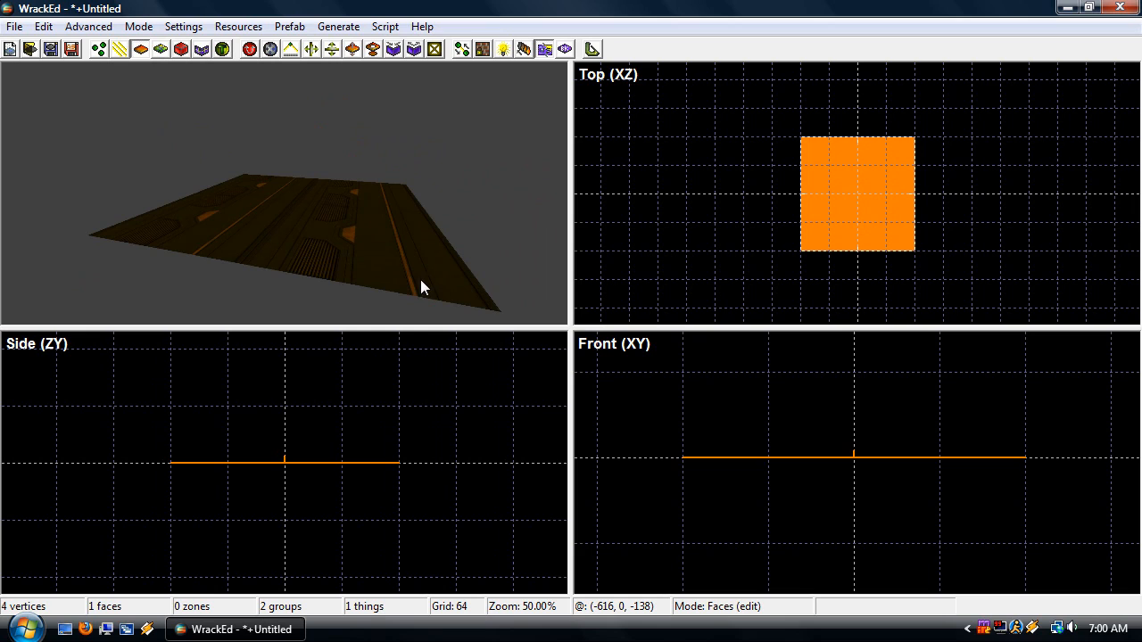
# Draw a 256 by 128 wall face clockwise above the floor in the Front view, and move it to the floor's upper edge in the Top view
pyautogui.scroll(-2, 814, 478)
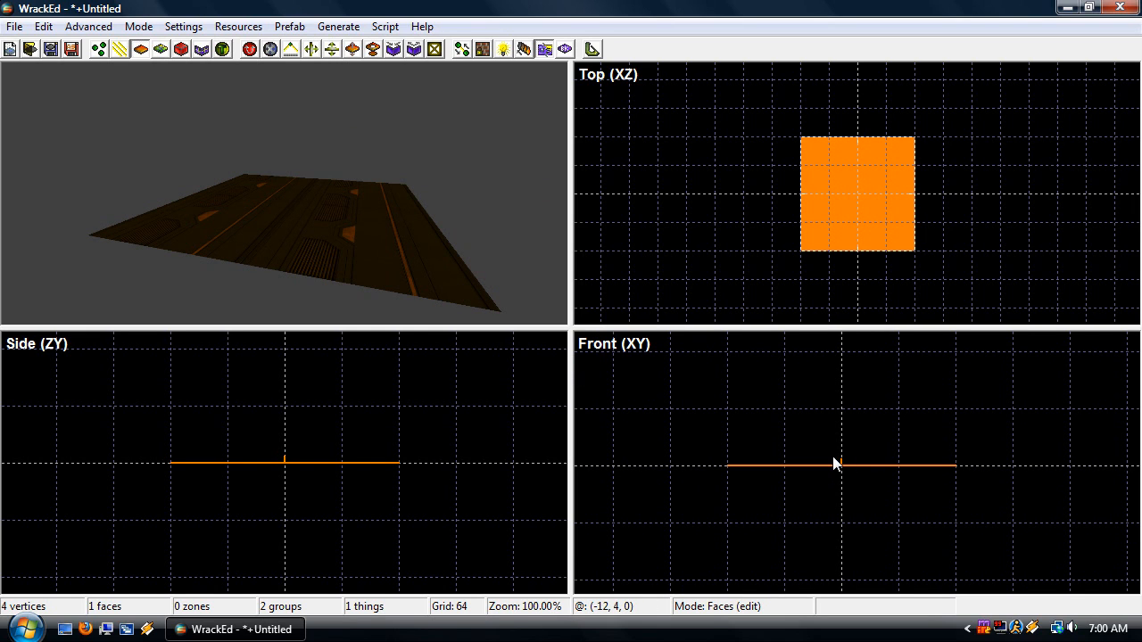
pyautogui.press('Up')
pyautogui.press('c')
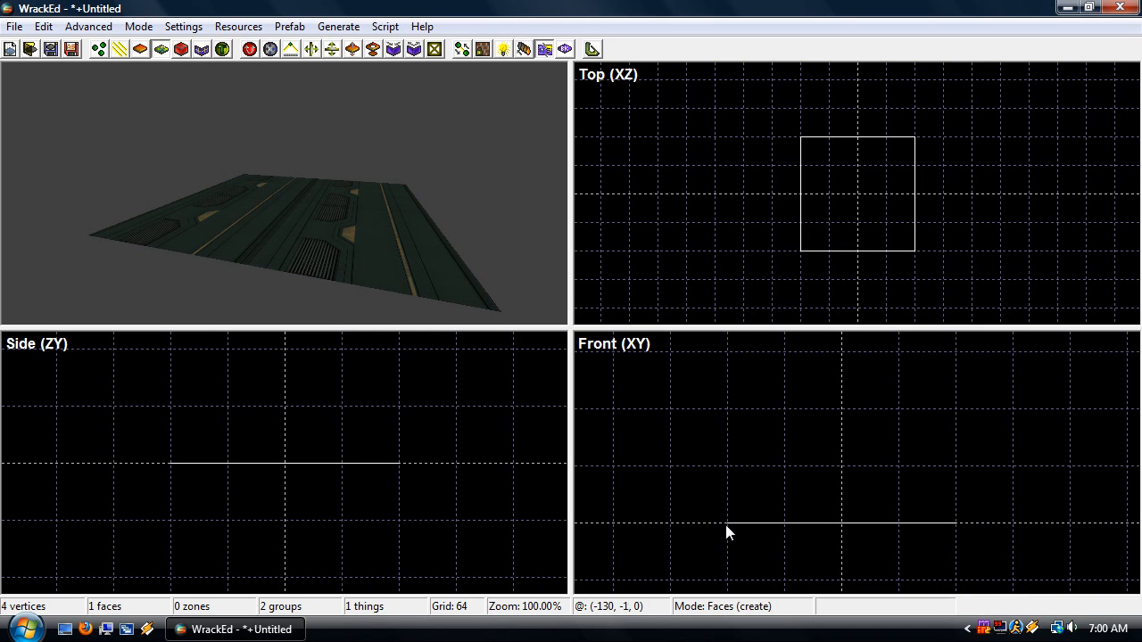
pyautogui.click(727, 523)
pyautogui.click(727, 408)
pyautogui.click(955, 409)
pyautogui.click(956, 523)
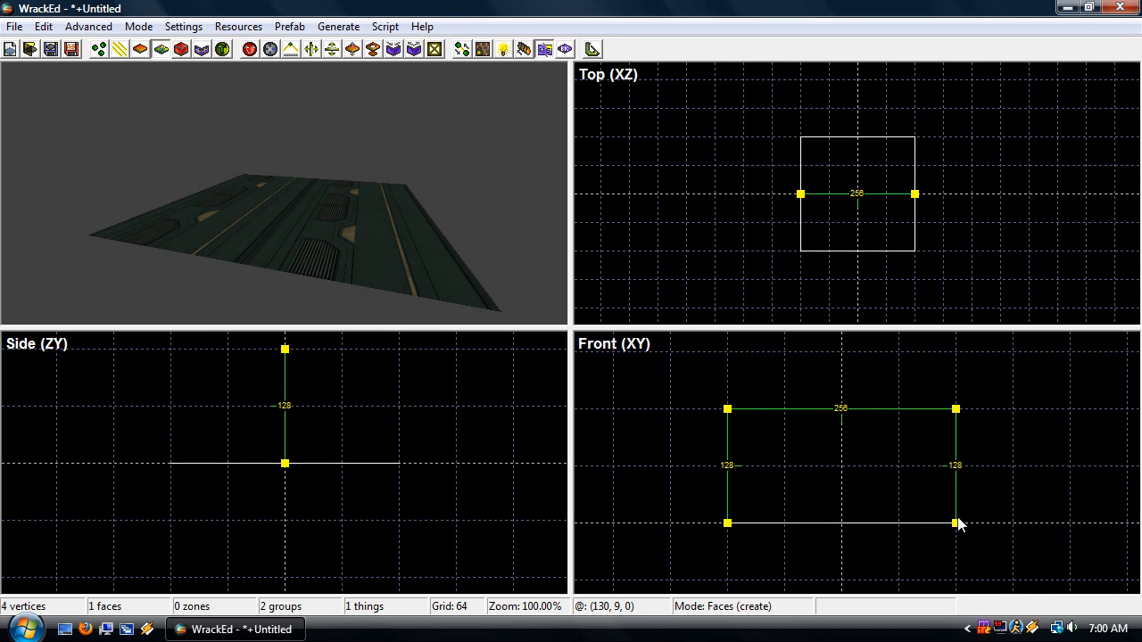
pyautogui.click(723, 522)
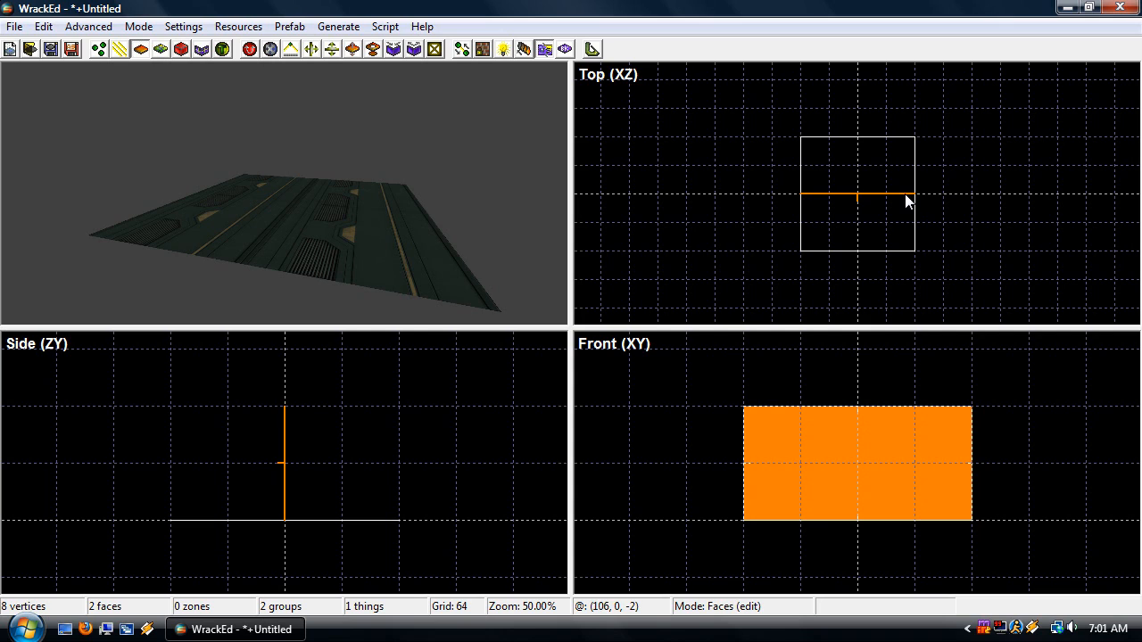
pyautogui.moveTo(905, 193); pyautogui.dragTo(903, 140)
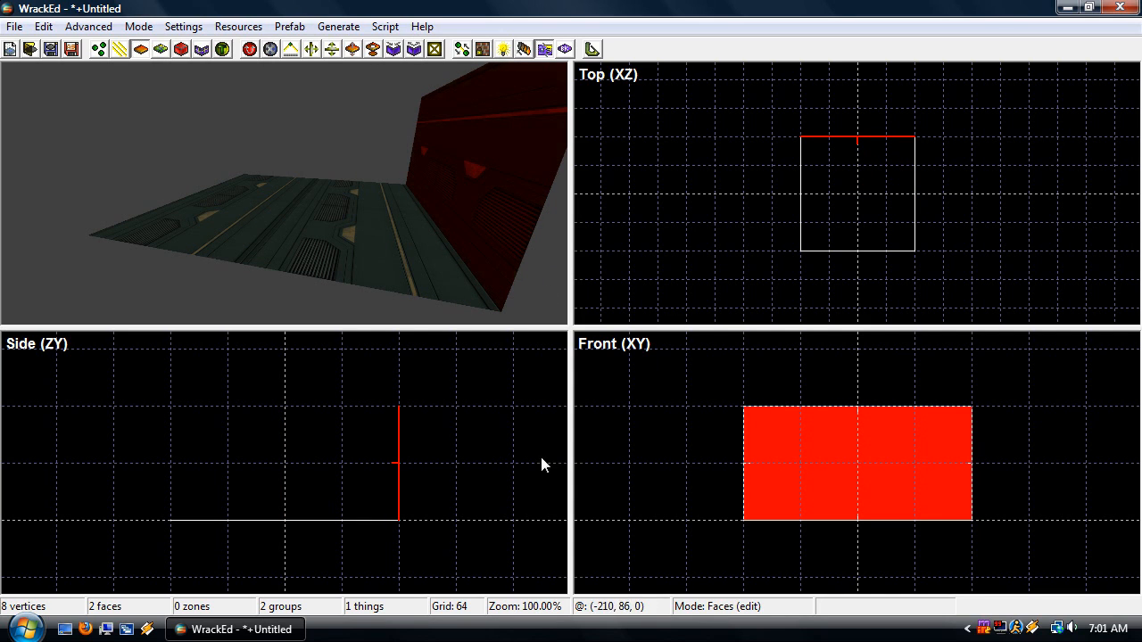
# Draw a 256 by 128 wall face clockwise above the floor in the Side view, and move it to the floor's left edge in the Top view
pyautogui.press('f')
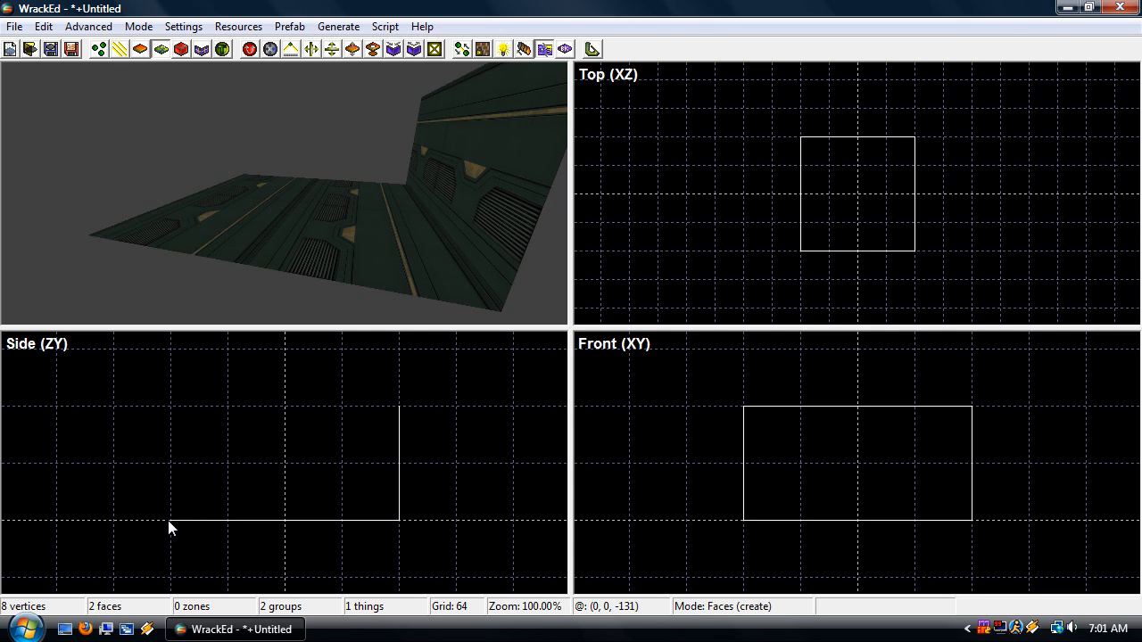
pyautogui.click(170, 520)
pyautogui.click(168, 408)
pyautogui.click(393, 406)
pyautogui.click(399, 521)
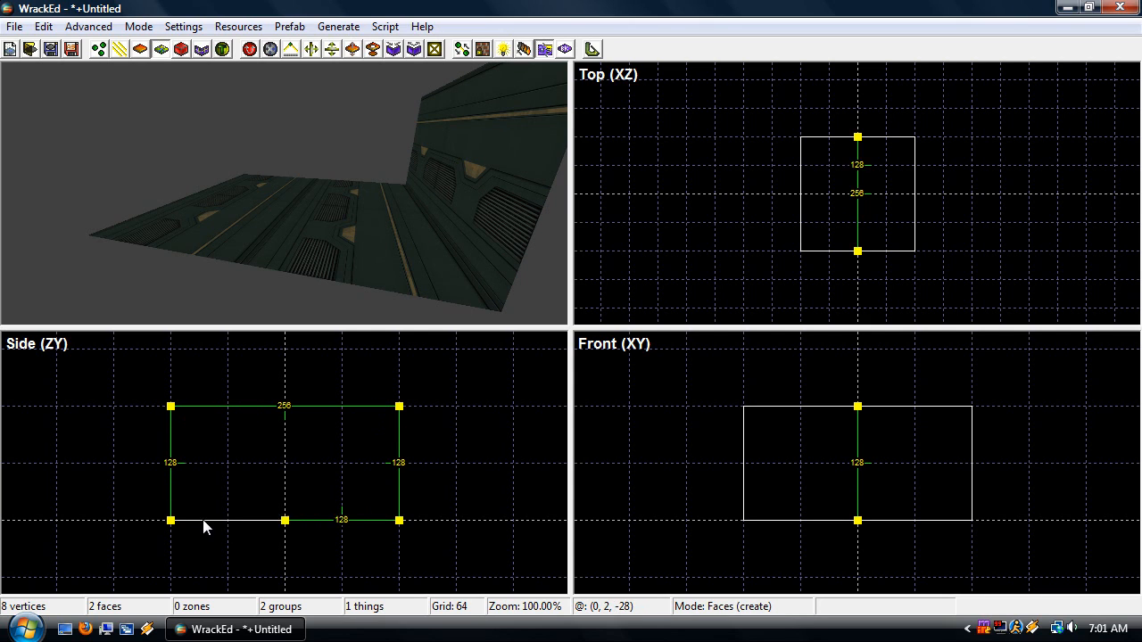
pyautogui.click(171, 520)
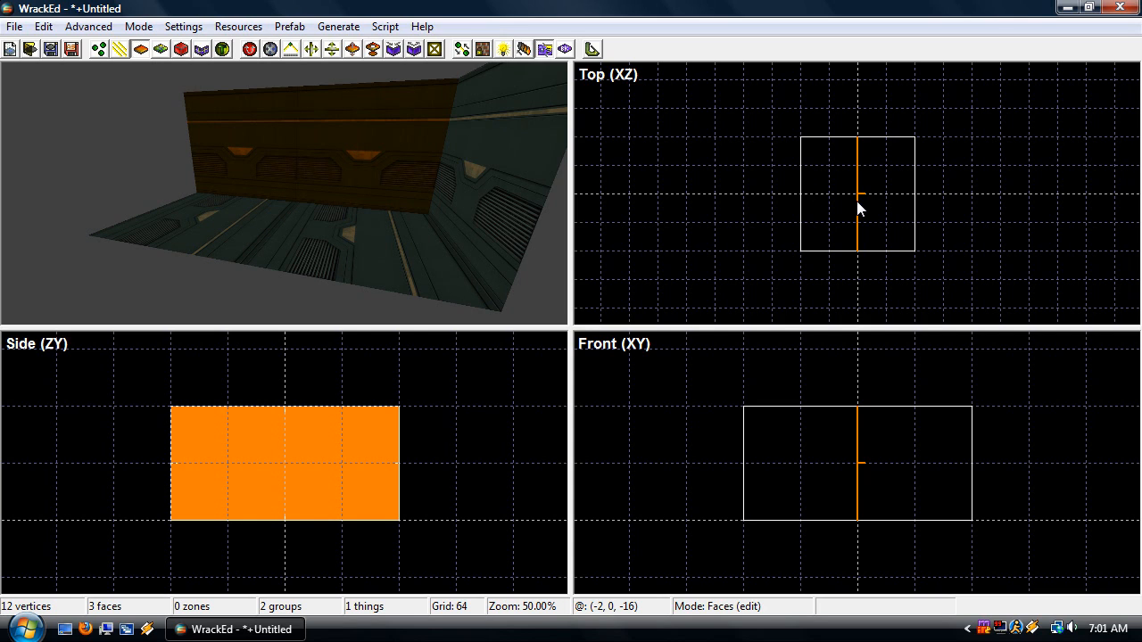
pyautogui.moveTo(858, 207); pyautogui.dragTo(803, 208)
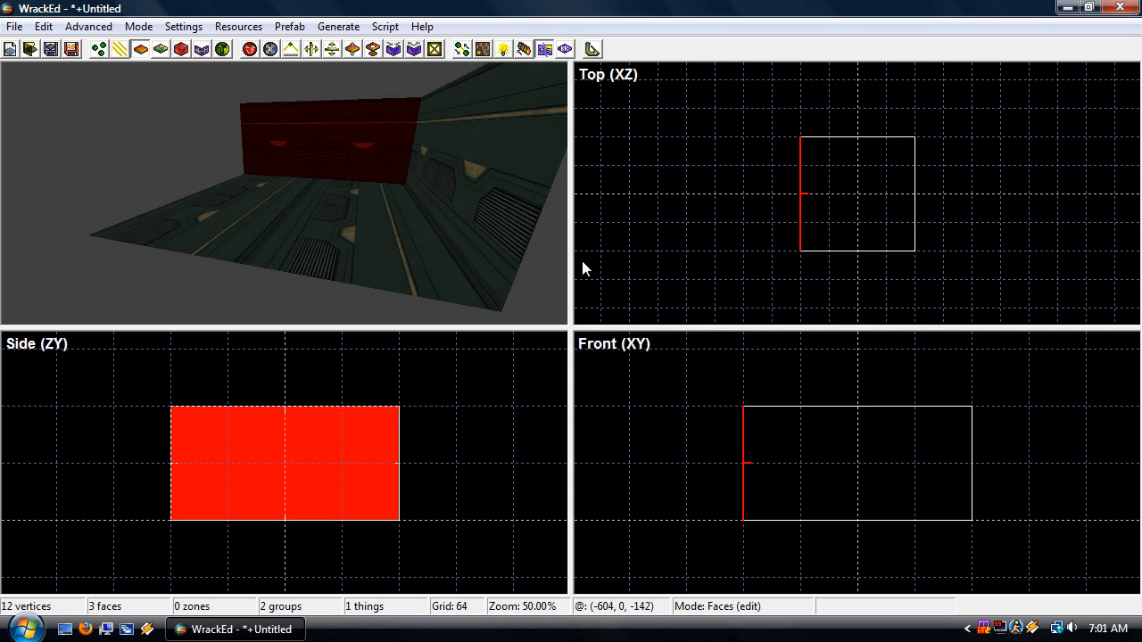
pyautogui.click(529, 267)
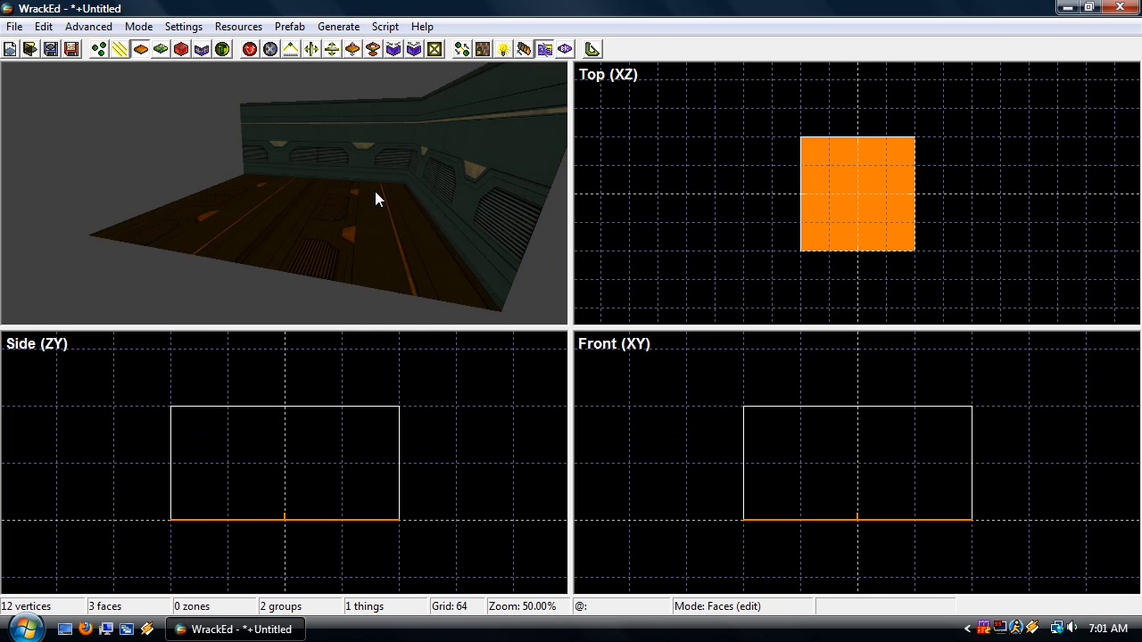
# Select both wall faces, at the floor's upper and left edges, and copy them
pyautogui.click(361, 157)
pyautogui.click(478, 191)
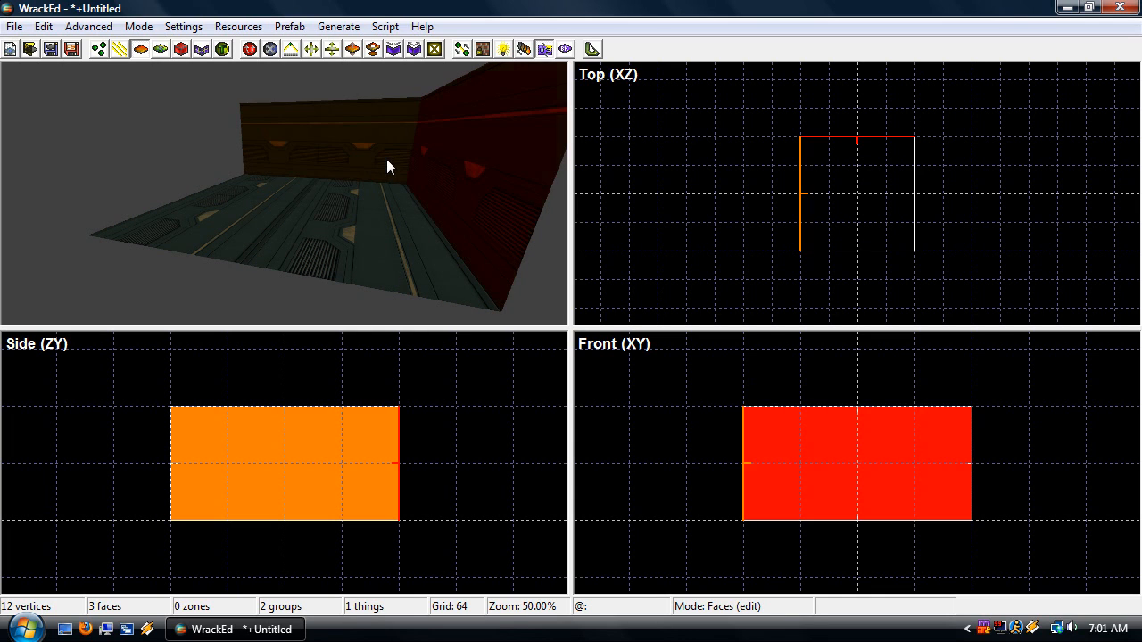
pyautogui.click(458, 181)
pyautogui.click(455, 182)
pyautogui.click(369, 153)
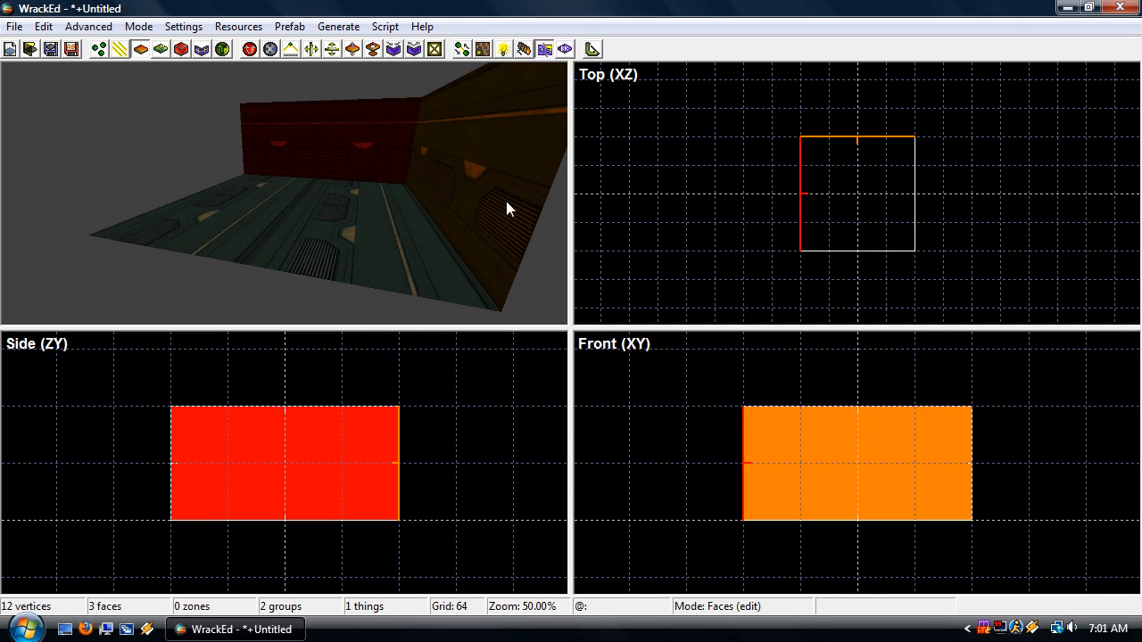
pyautogui.click(417, 172)
pyautogui.click(427, 173)
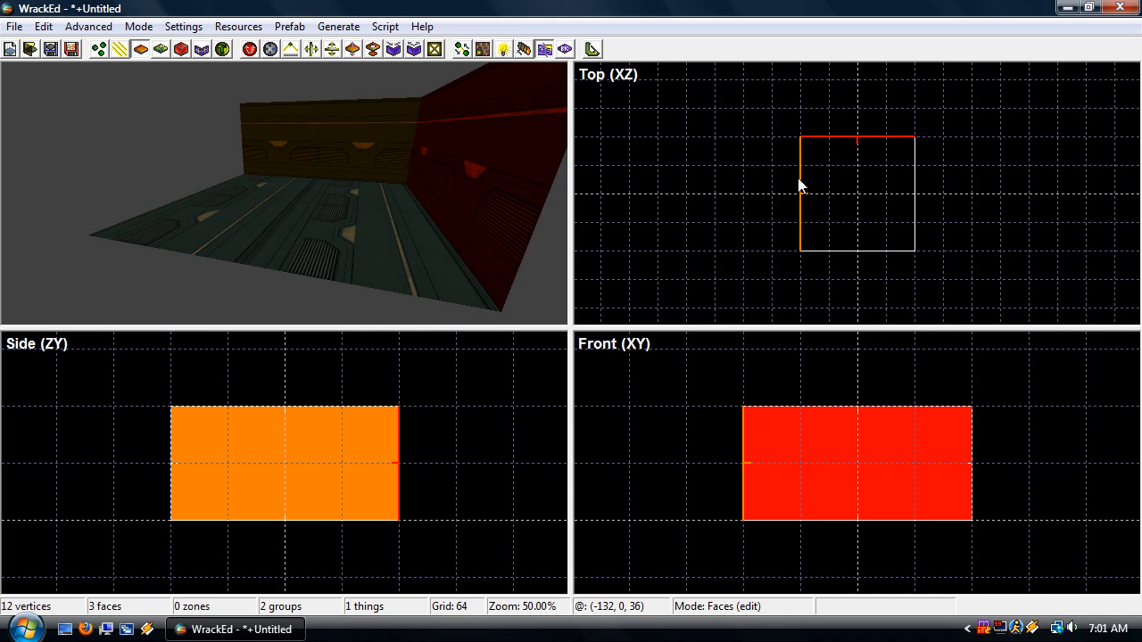
pyautogui.keyDown('ctrl'); pyautogui.click(798, 177); pyautogui.keyUp('ctrl')
pyautogui.click(43, 26)
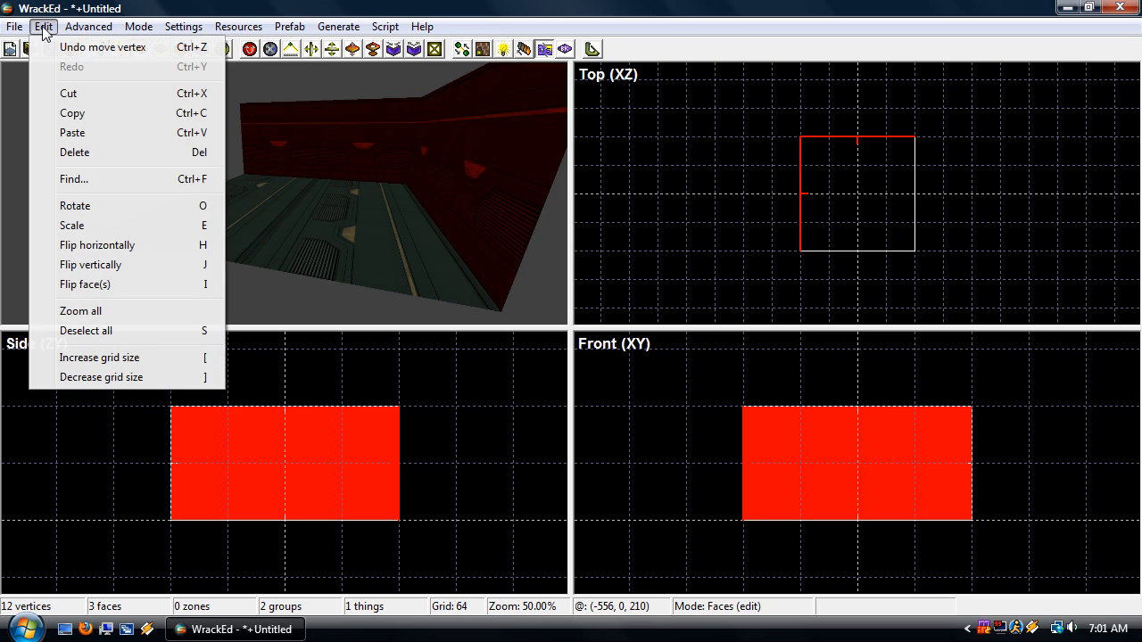
pyautogui.click(98, 117)
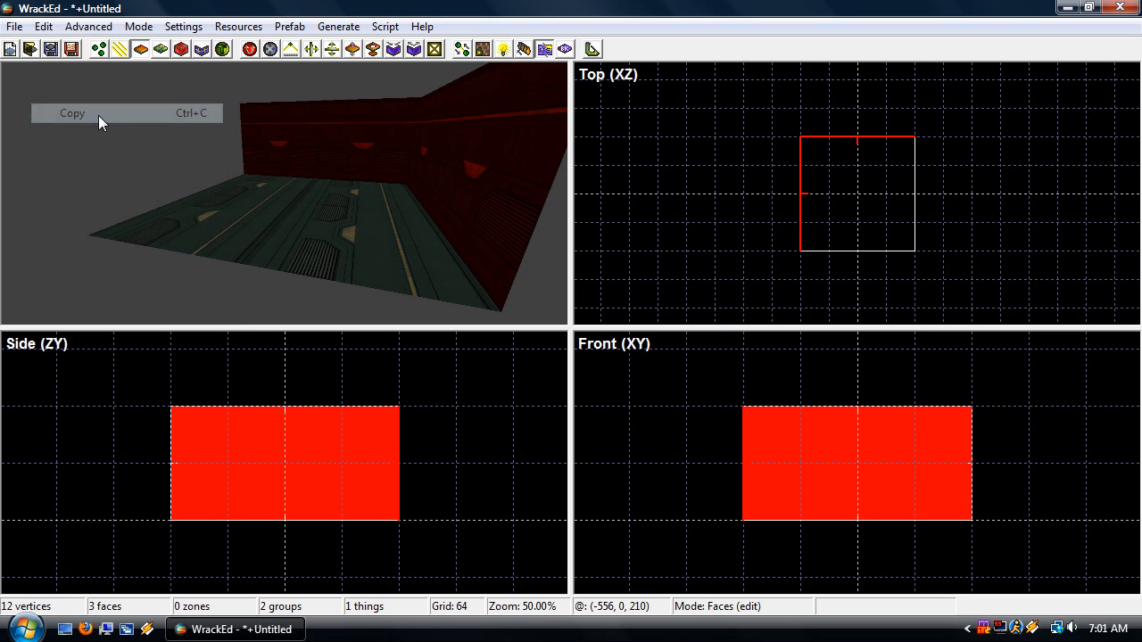
# Paste the copied walls with the side wall on the floor's right edge, and flip both pasted faces
pyautogui.click(822, 139)
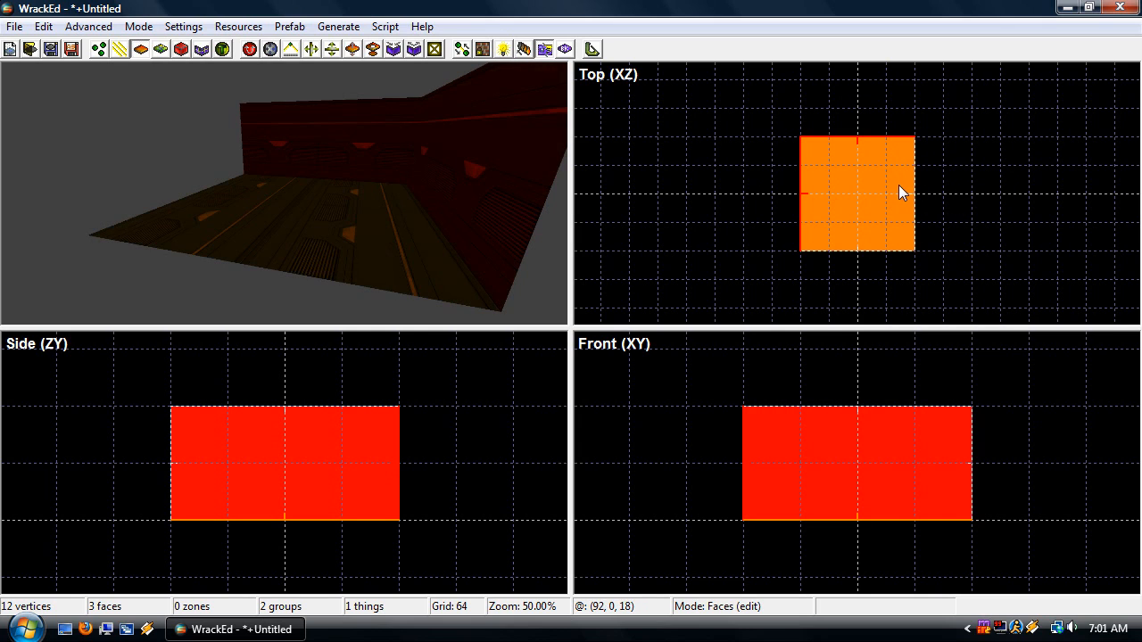
pyautogui.hotkey('ctrl', 'v')
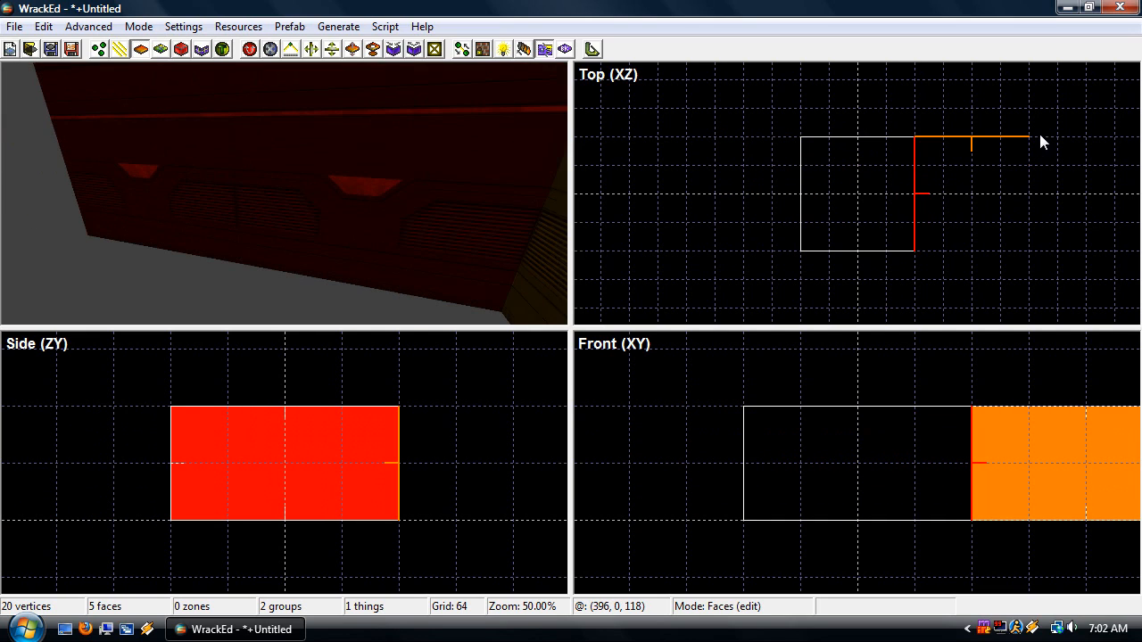
pyautogui.click(1028, 164)
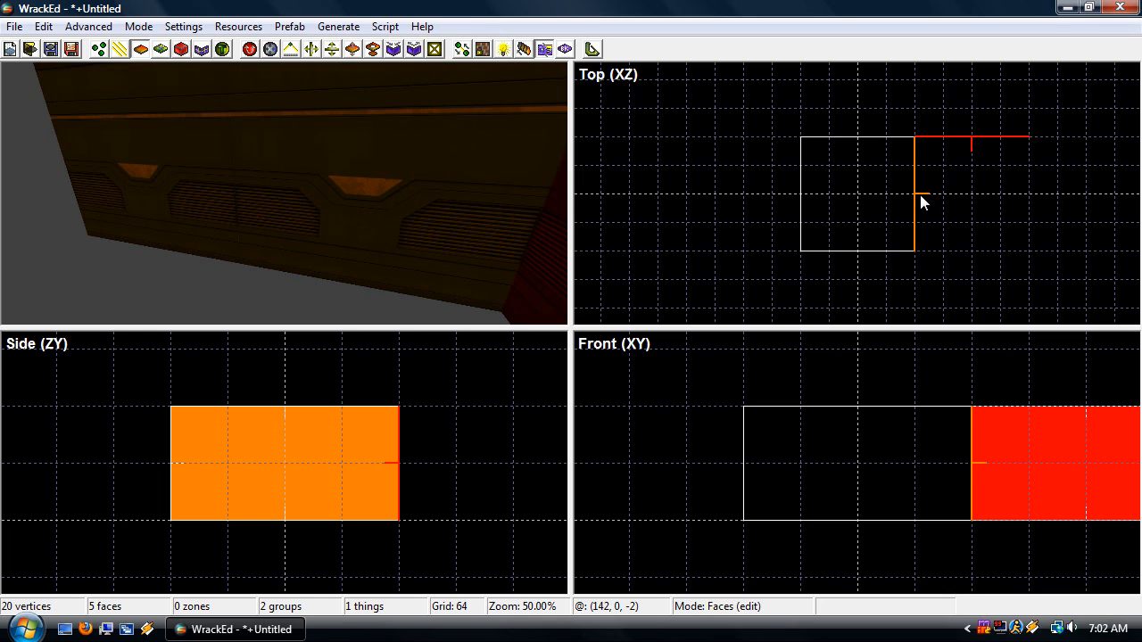
pyautogui.press('f')
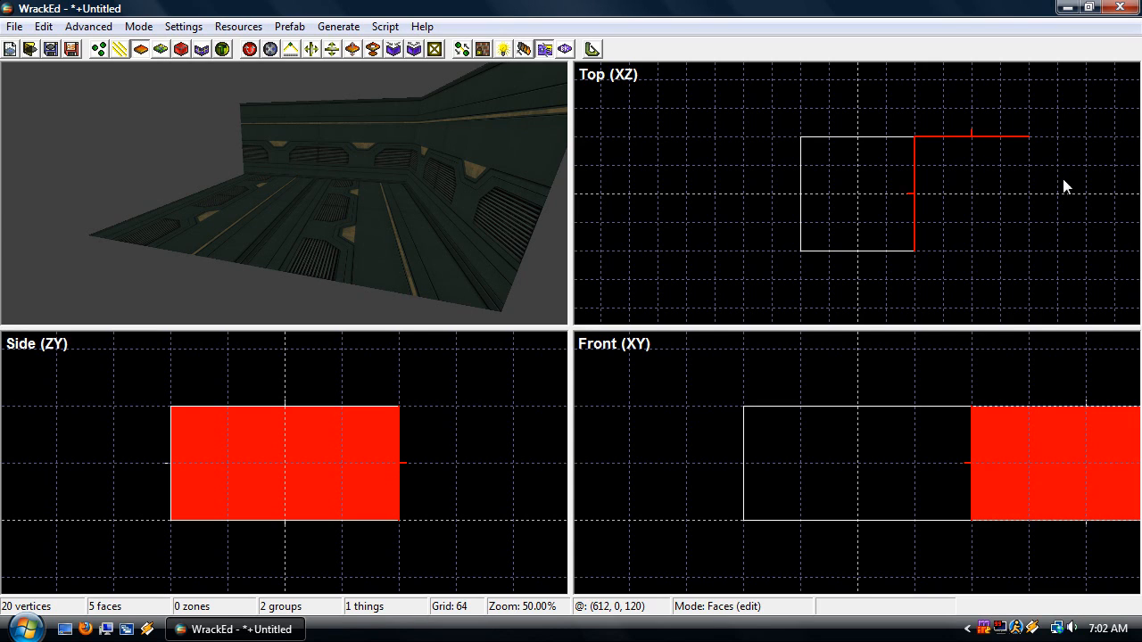
# Move the remaining pasted wall to the floor's lower edge in the Top view to close the room
pyautogui.press('c')
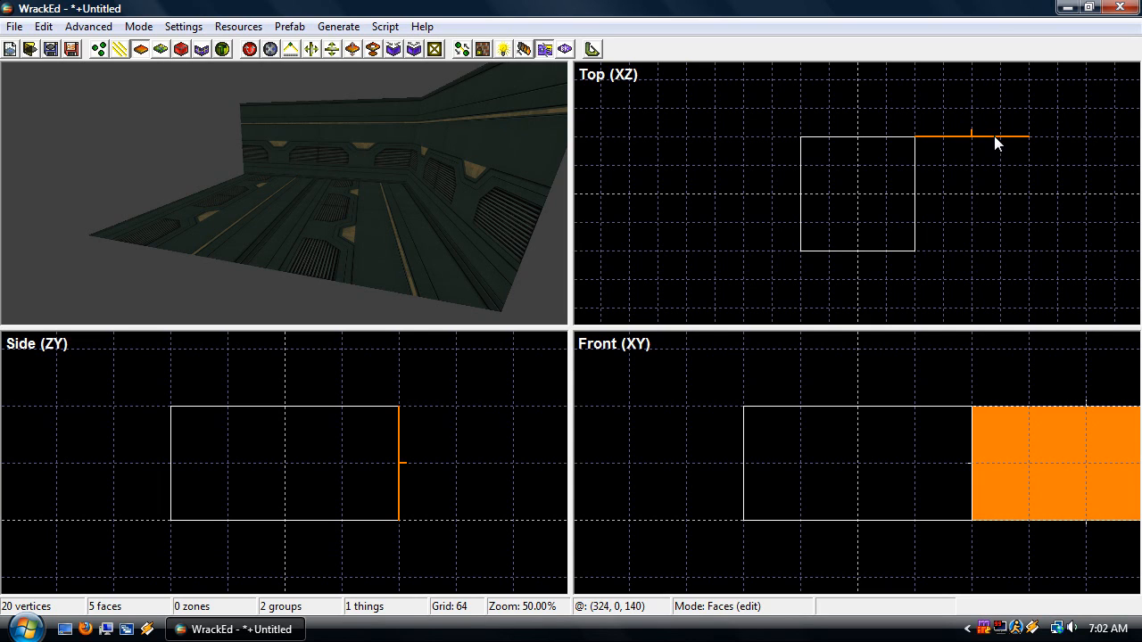
pyautogui.moveTo(999, 138); pyautogui.dragTo(881, 250)
pyautogui.click(171, 281)
pyautogui.moveTo(171, 281); pyautogui.dragTo(235, 281, button='right')
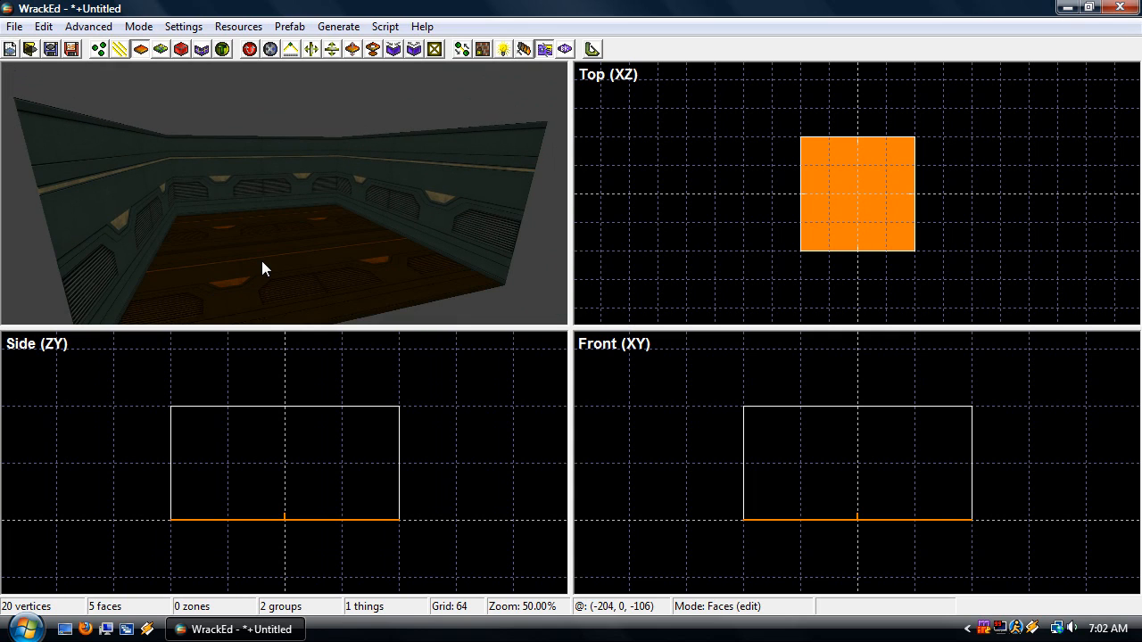
# Duplicate the floor face as a ceiling at the walls' upper edges, and flip it so its normal points downward
pyautogui.click(263, 267)
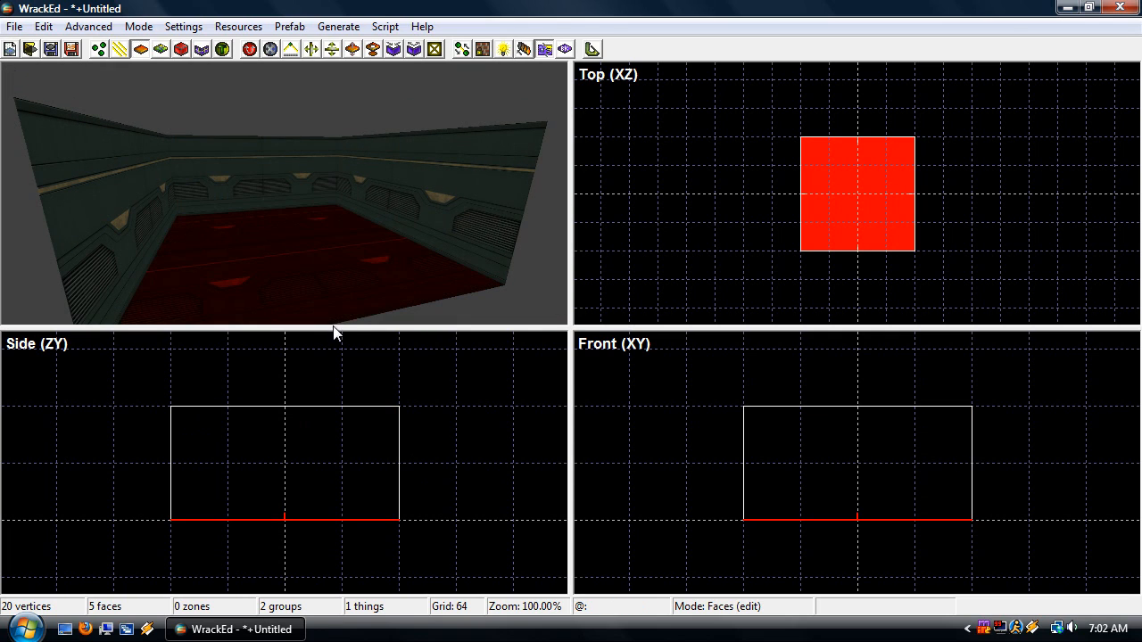
pyautogui.hotkey('ctrl', 'v')
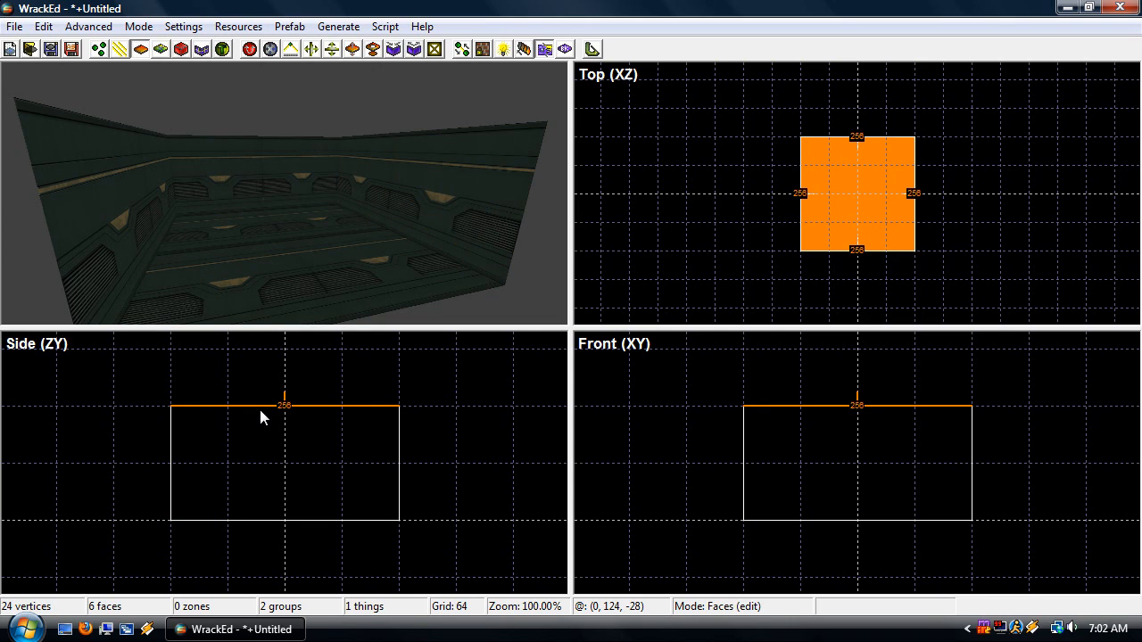
pyautogui.click(324, 199)
pyautogui.press('w')
pyautogui.moveTo(325, 199); pyautogui.dragTo(233, 164, button='right')
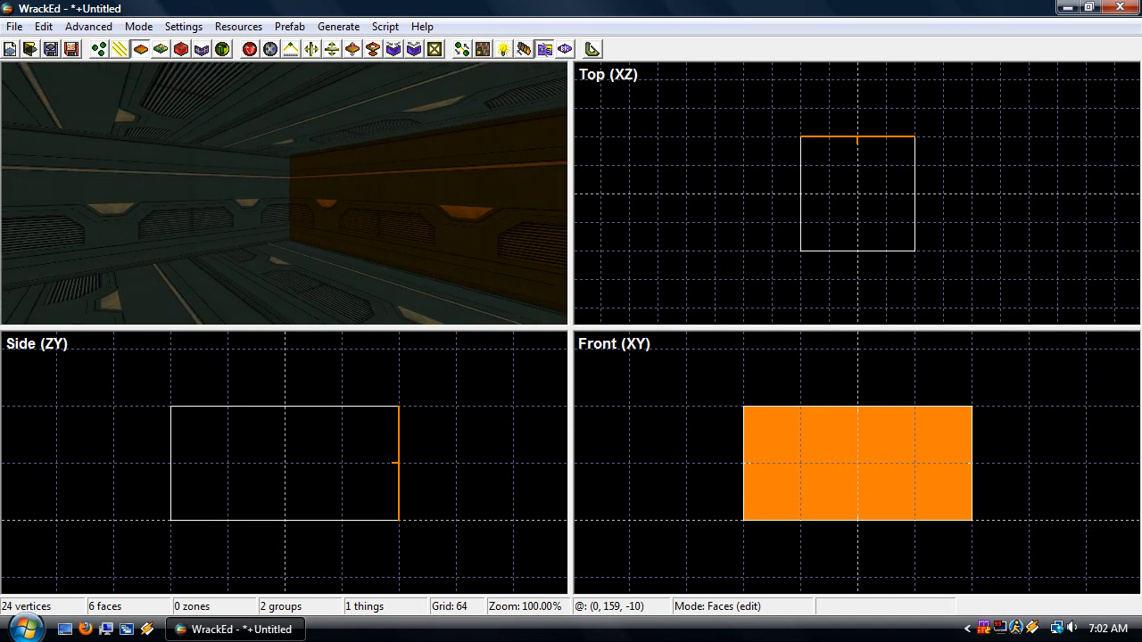
pyautogui.click(264, 287)
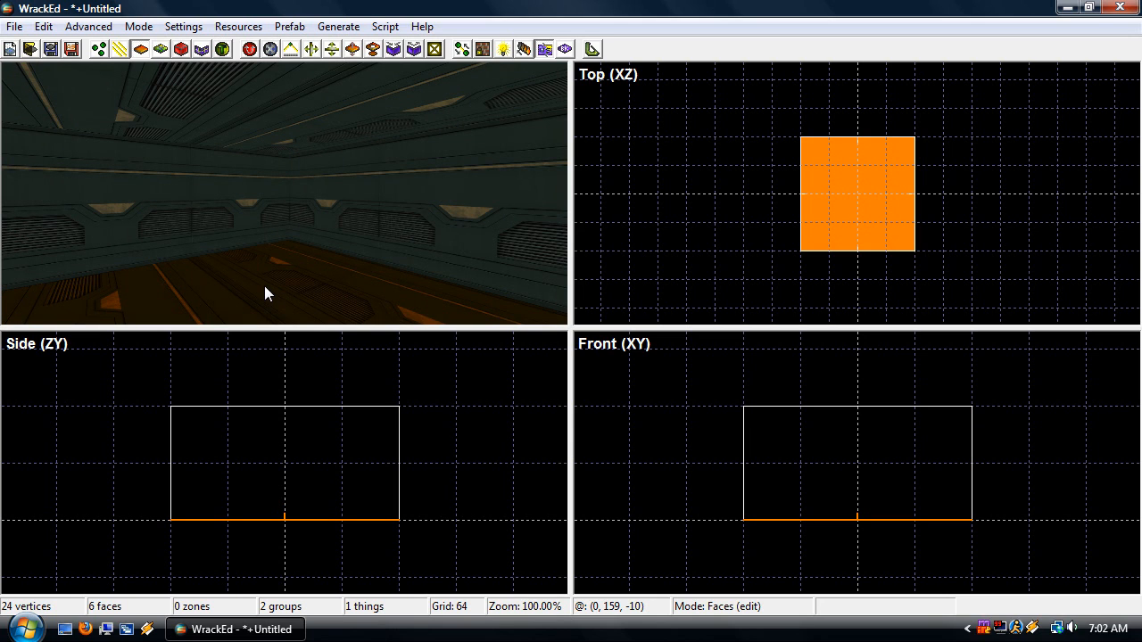
pyautogui.click(265, 286)
pyautogui.click(292, 123)
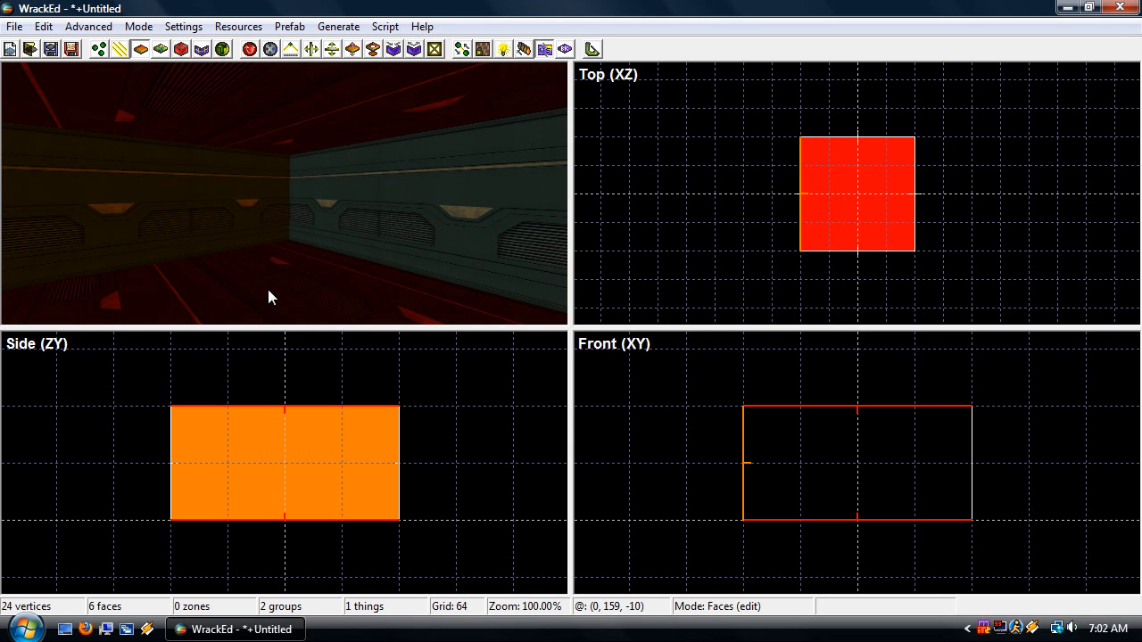
pyautogui.rightClick(269, 292)
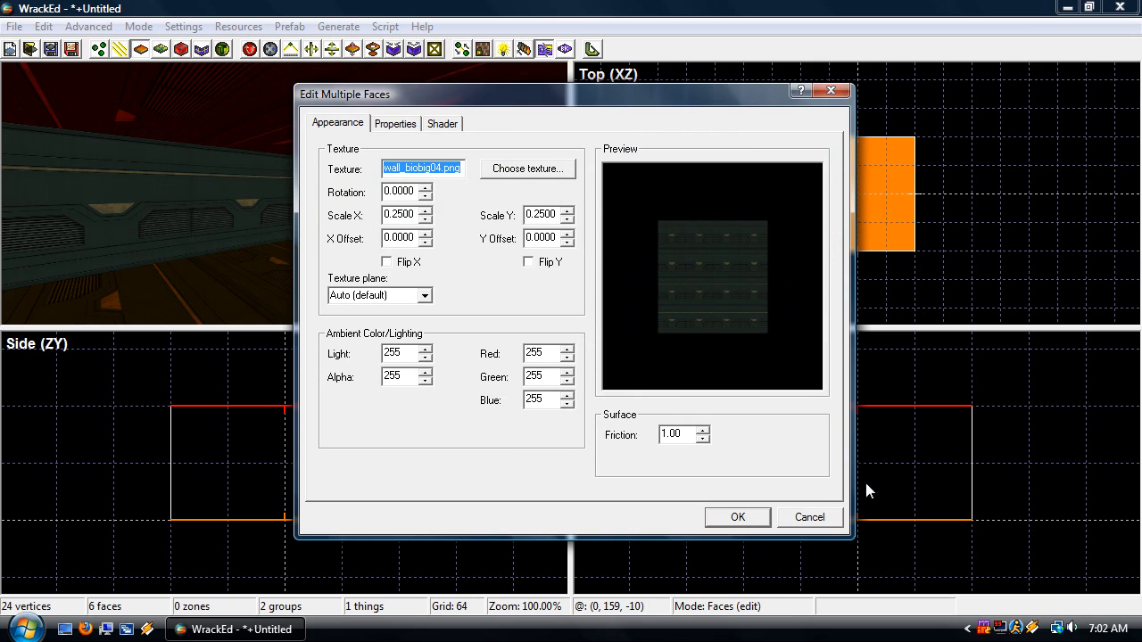
pyautogui.click(824, 519)
pyautogui.press('c')
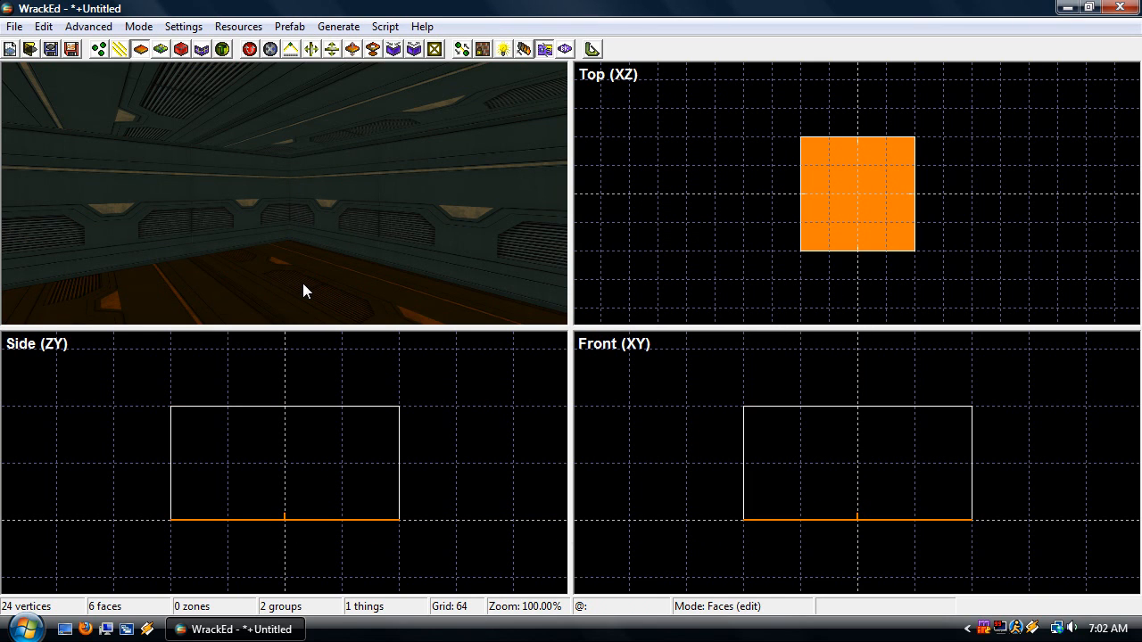
# Apply the texture flr_bioblock1.png to the floor and ceiling faces together
pyautogui.click(303, 283)
pyautogui.click(327, 280)
pyautogui.click(325, 269)
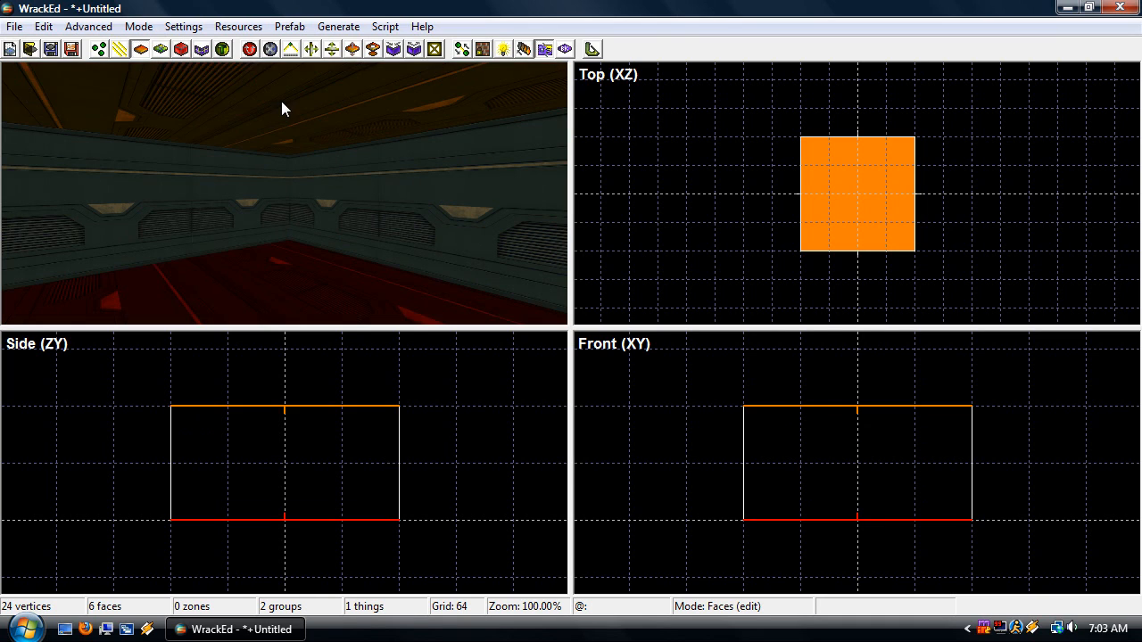
pyautogui.click(281, 101)
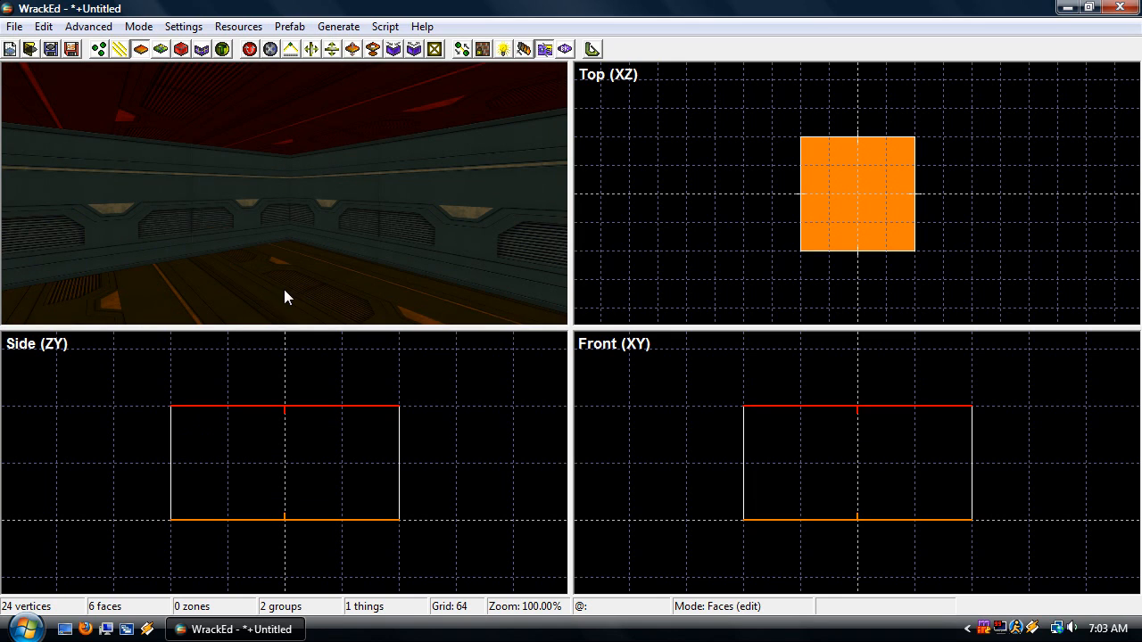
pyautogui.doubleClick(283, 290)
pyautogui.click(500, 168)
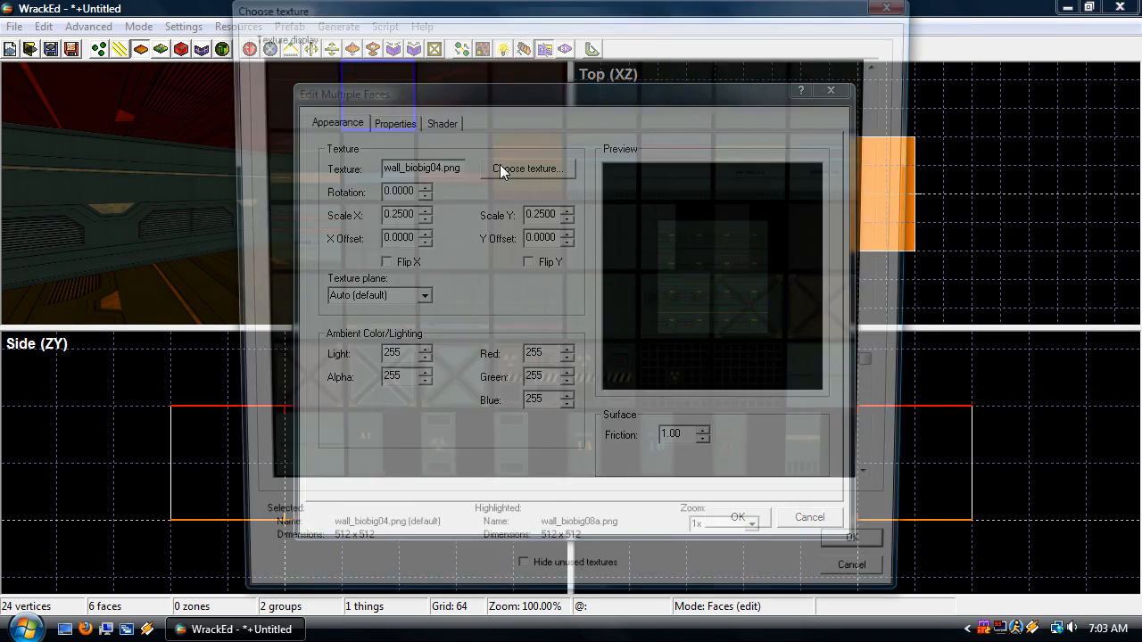
pyautogui.scroll(8, 537, 321)
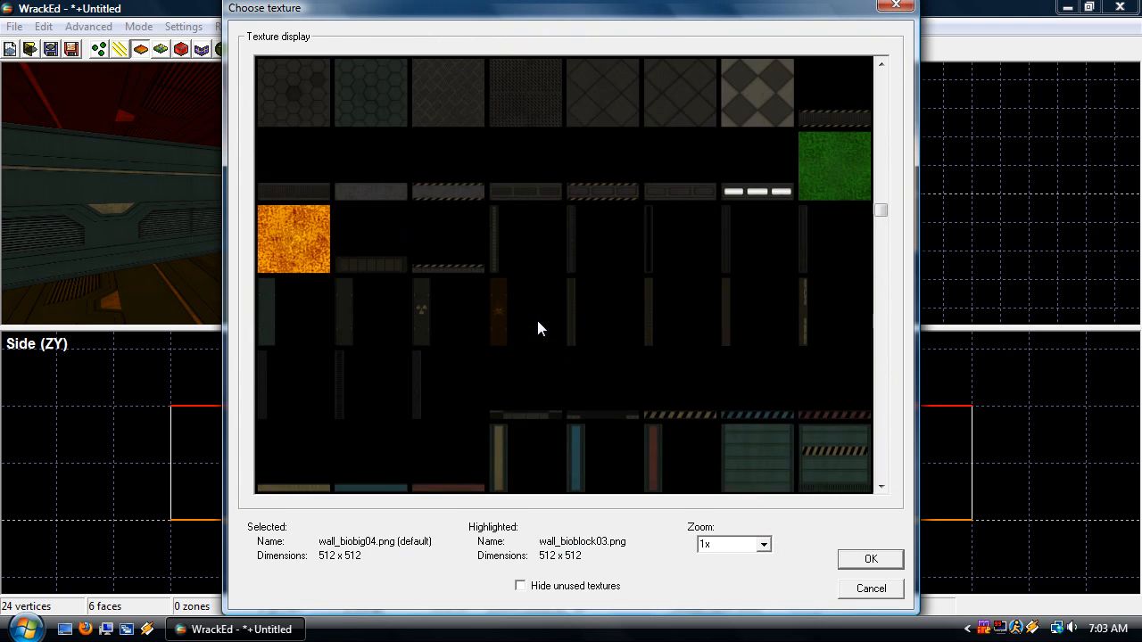
pyautogui.scroll(2, 537, 320)
pyautogui.scroll(3, 537, 321)
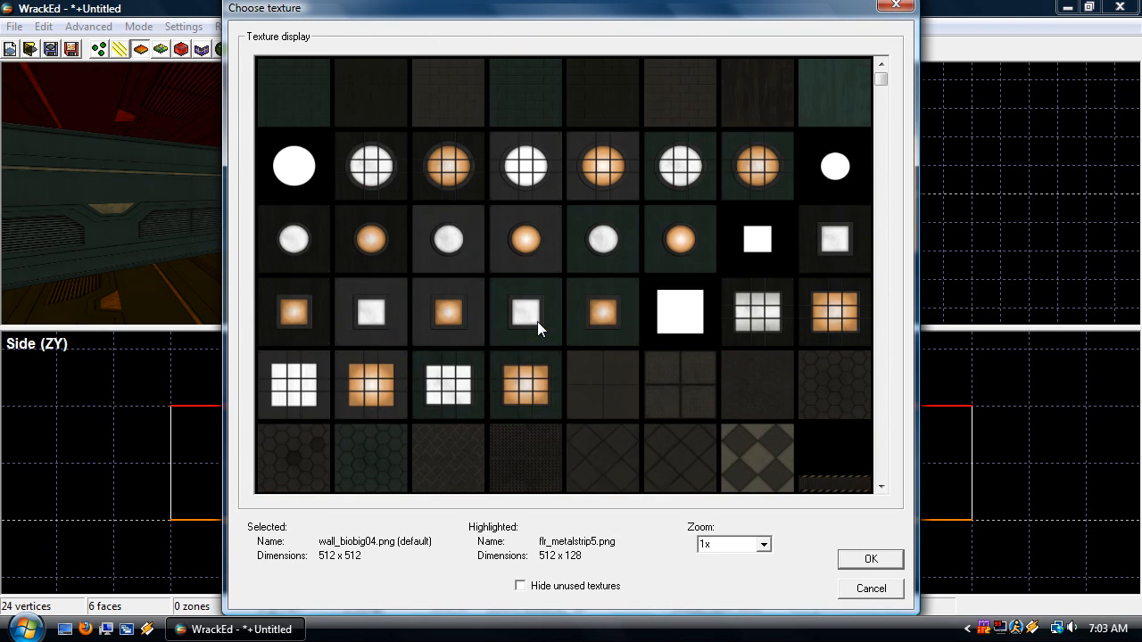
pyautogui.scroll(-2, 538, 321)
pyautogui.doubleClick(606, 253)
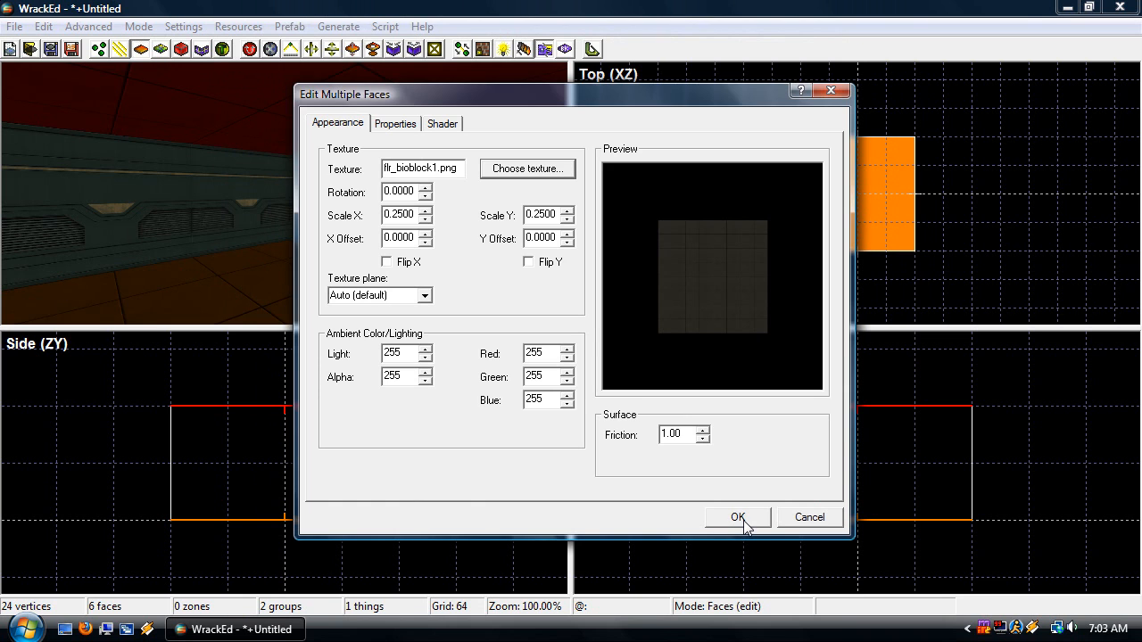
pyautogui.click(738, 518)
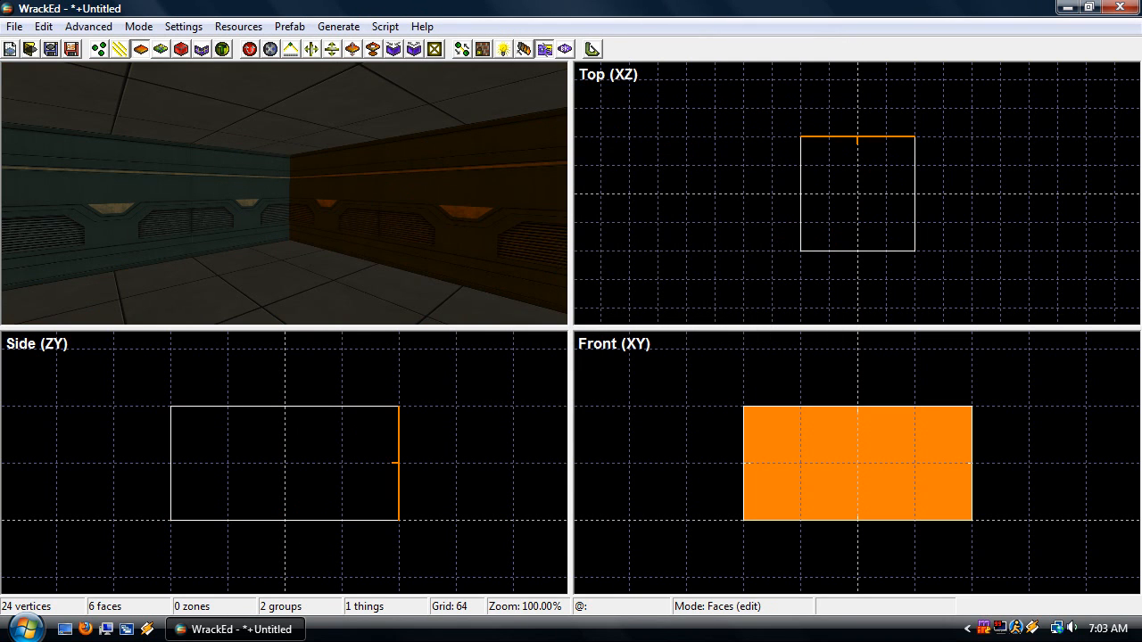
# Examine the closed room in the 3D view from inside and outside, checking from which side each face is visible
pyautogui.press('s')
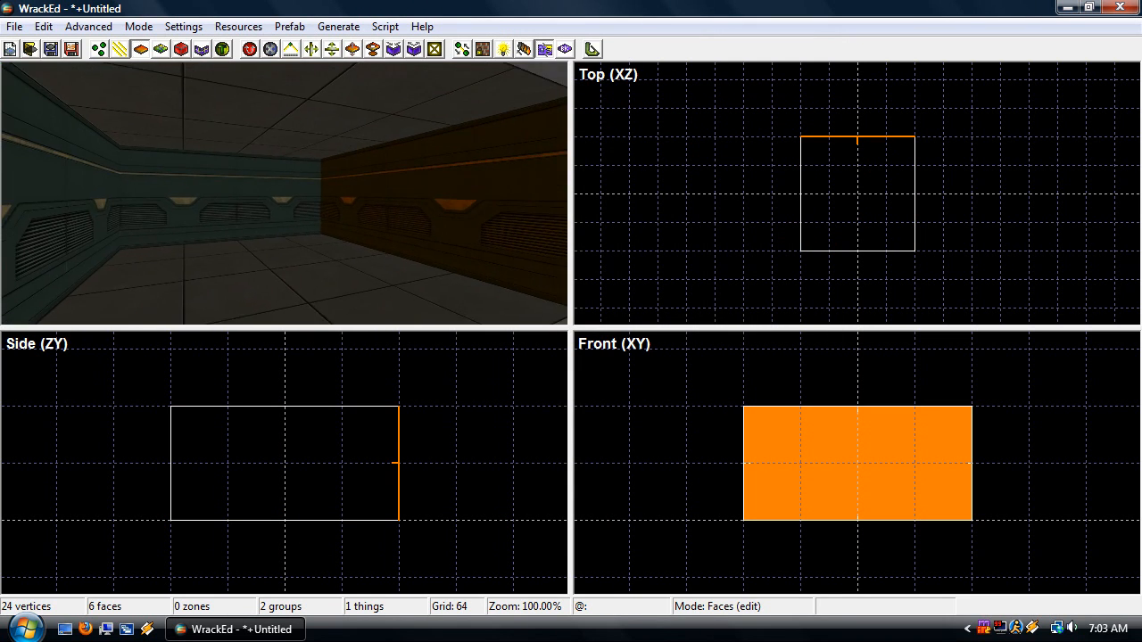
pyautogui.moveTo(363, 175); pyautogui.dragTo(386, 180, button='right')
pyautogui.click(535, 240)
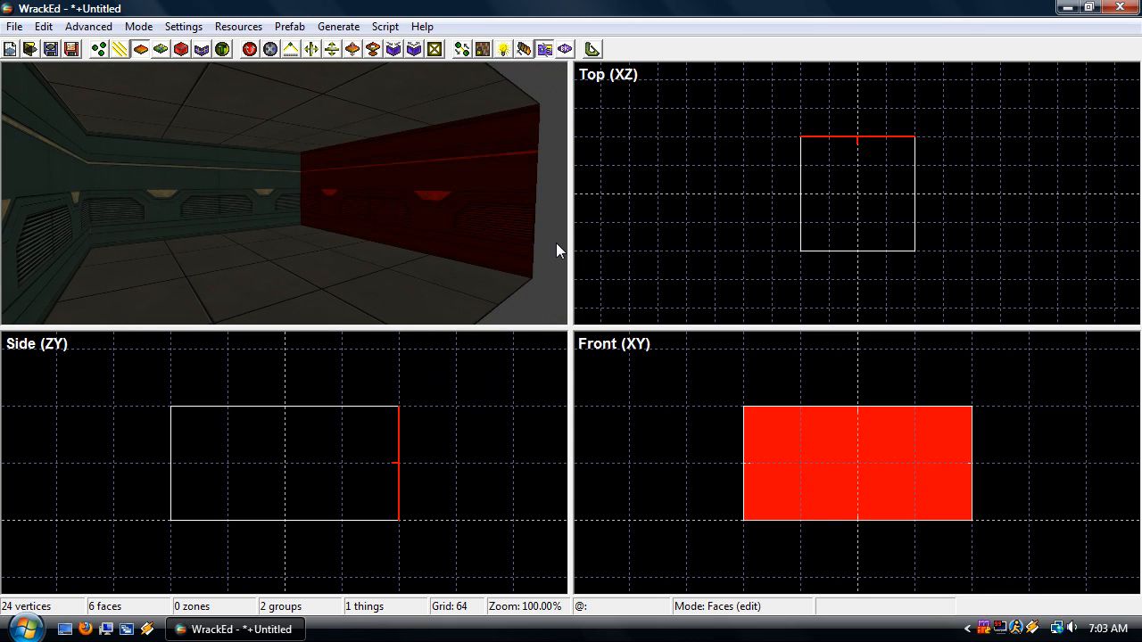
pyautogui.click(556, 243)
pyautogui.moveTo(556, 243)
pyautogui.mouseDown(button='right')
pyautogui.moveTo(446, 241)
pyautogui.moveTo(556, 243)
pyautogui.mouseUp(button='right')
pyautogui.press('w')
pyautogui.press('s')
pyautogui.press('w')
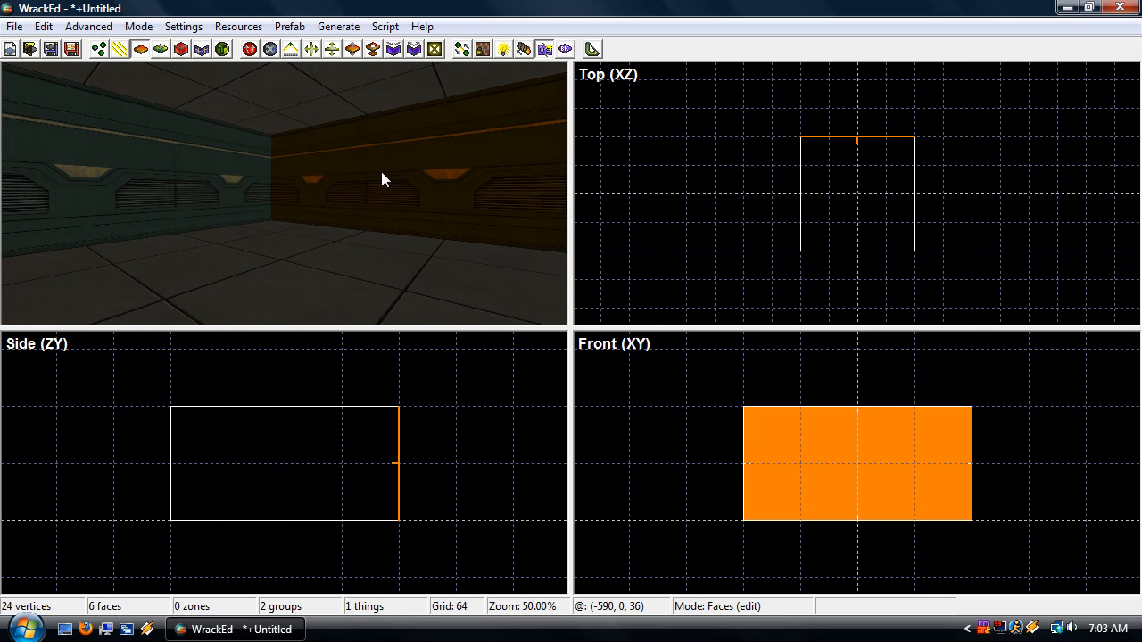
pyautogui.press('s')
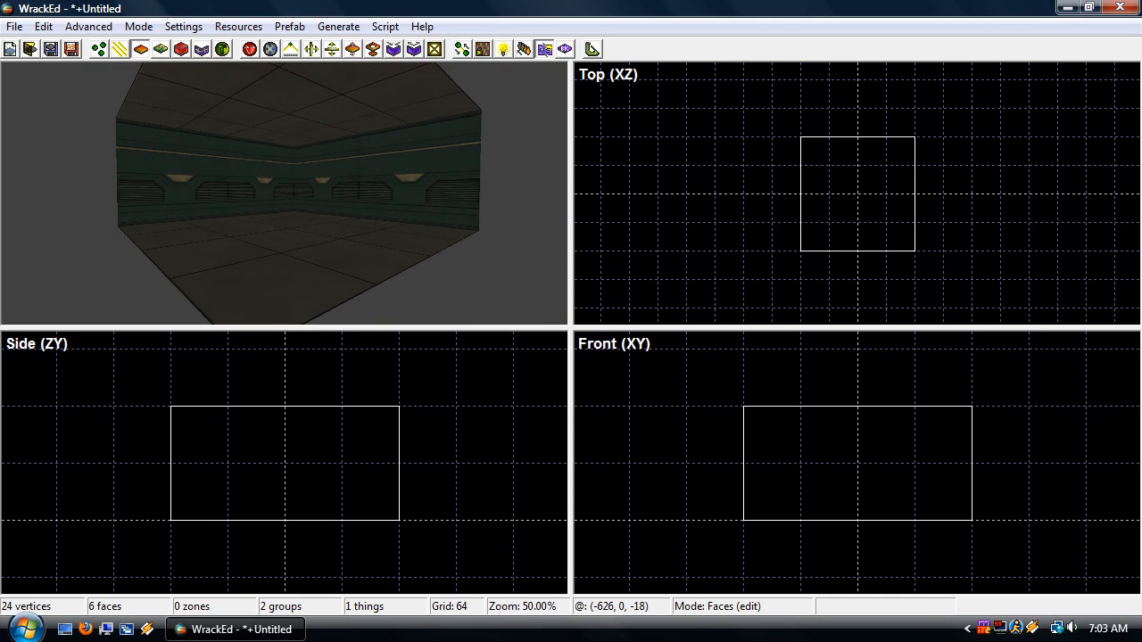
pyautogui.press('w')
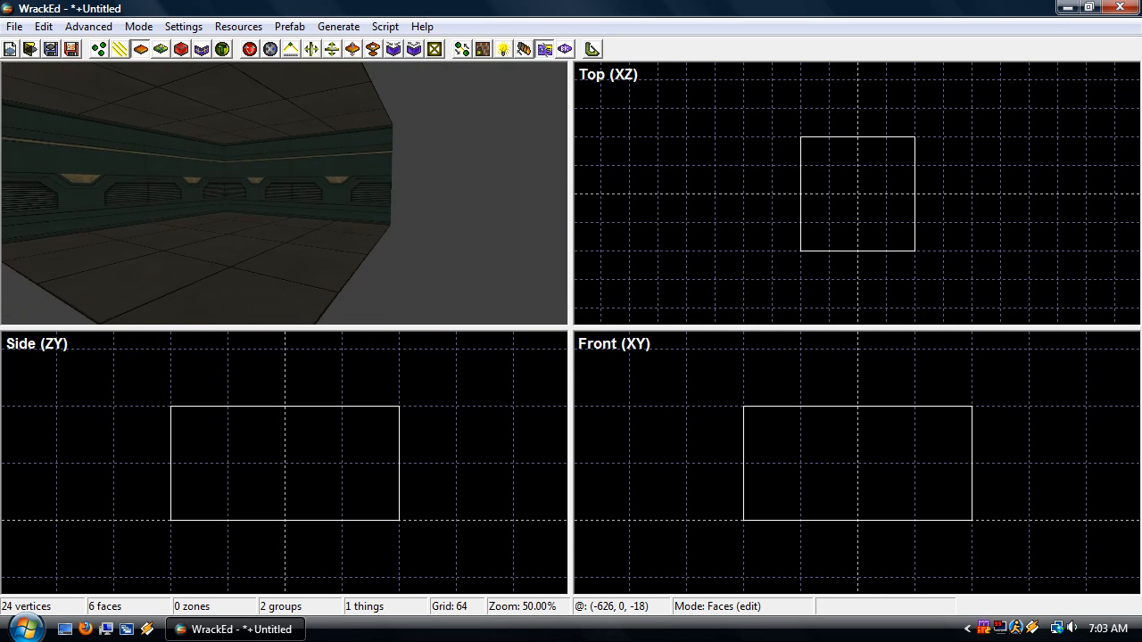
pyautogui.press('w')
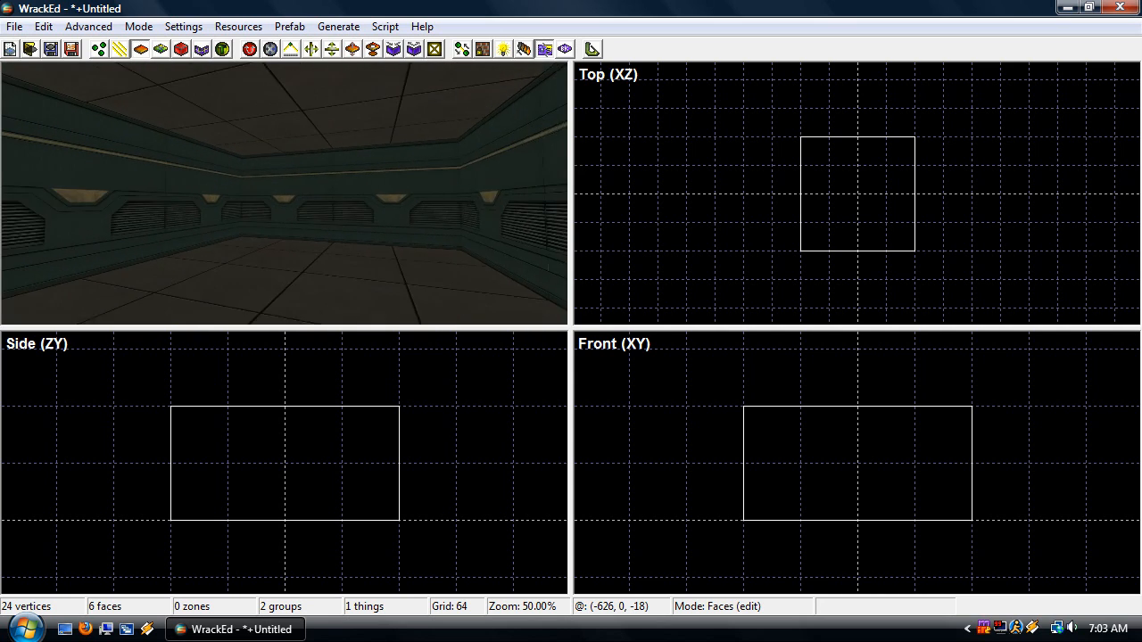
pyautogui.press('s')
pyautogui.press('a')
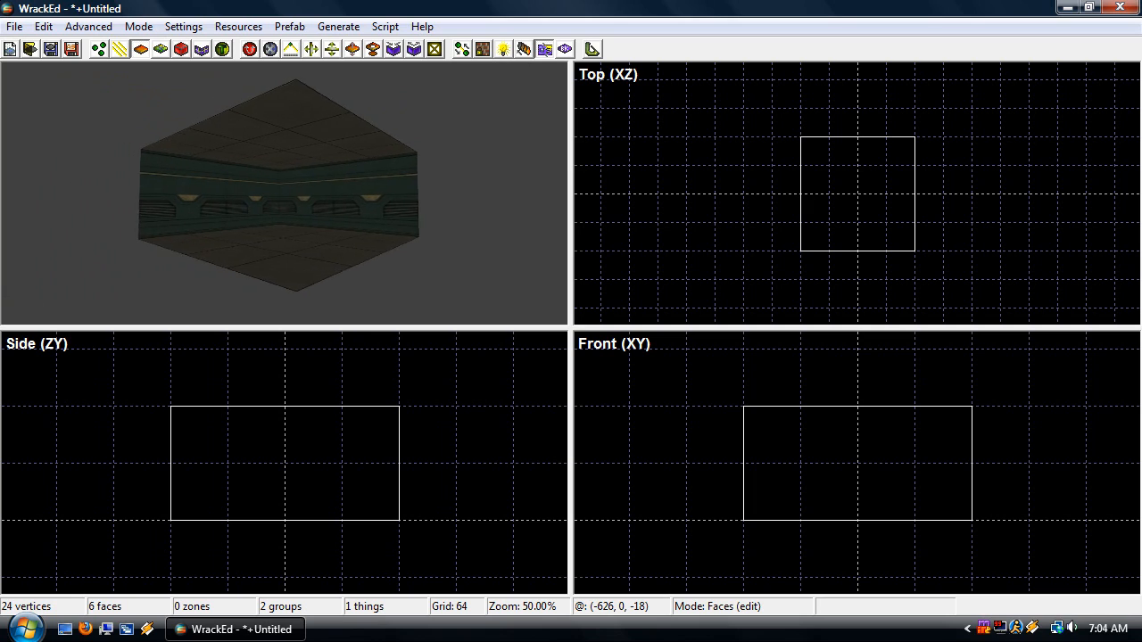
pyautogui.press('d')
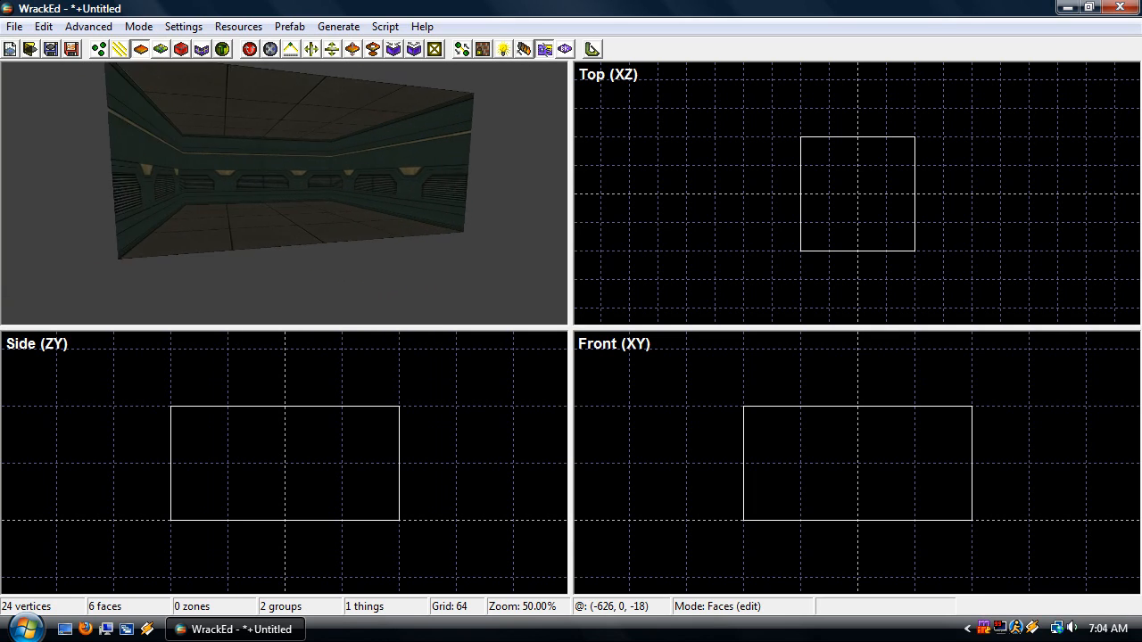
pyautogui.press('a')
pyautogui.press('a')
pyautogui.press('d')
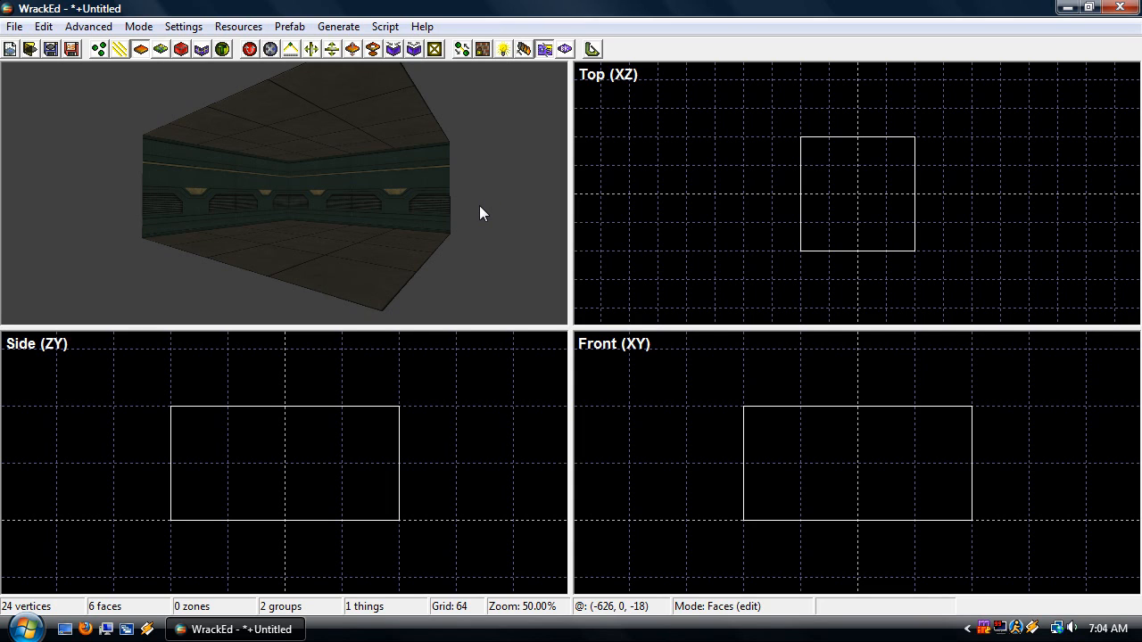
pyautogui.moveTo(480, 205)
pyautogui.mouseDown(button='right')
pyautogui.moveTo(393, 205)
pyautogui.moveTo(473, 205)
pyautogui.mouseUp(button='right')
pyautogui.press('s')
pyautogui.press('a')
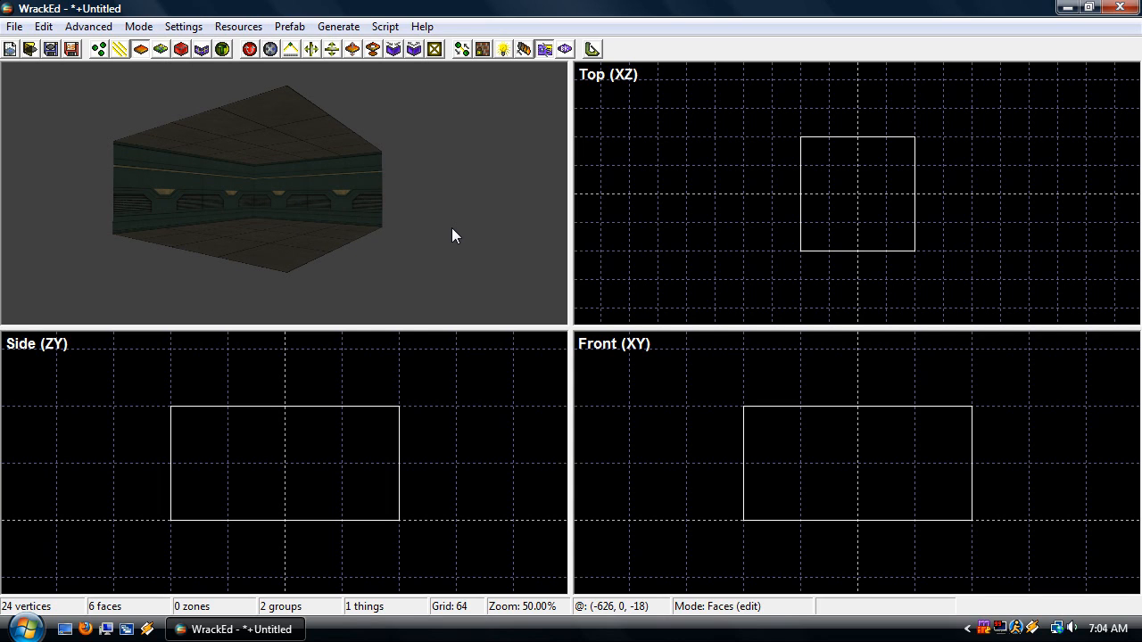
# Pick the room's wall, floor and ceiling faces in the 3D view, and alternate between the overlapping ceiling and floor in the Top view
pyautogui.click(339, 192)
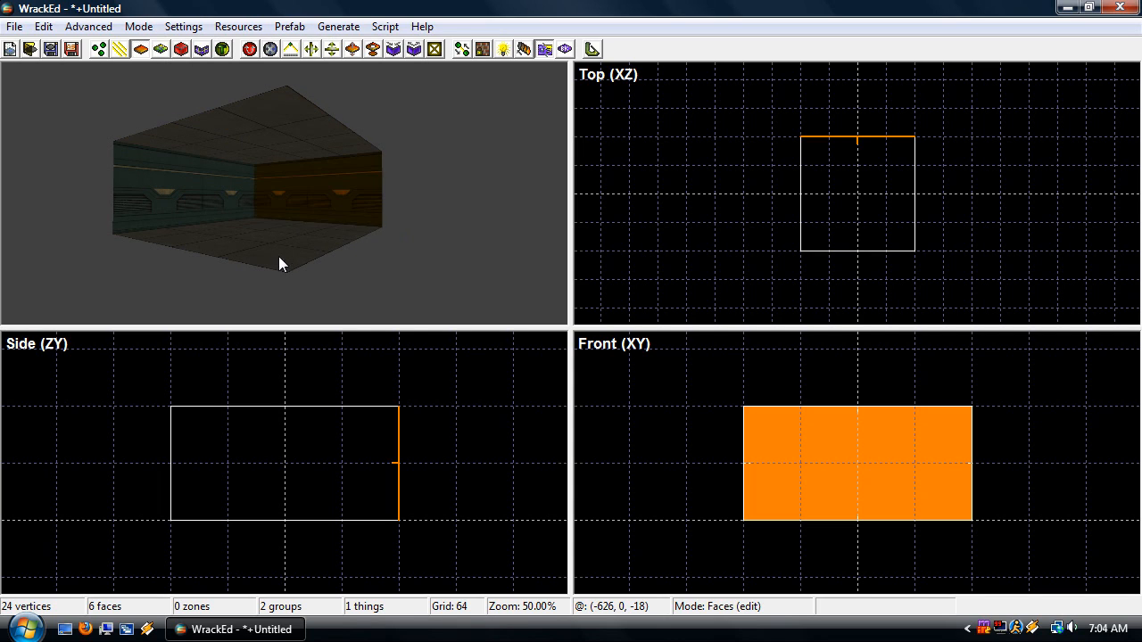
pyautogui.click(273, 256)
pyautogui.click(264, 139)
pyautogui.click(263, 245)
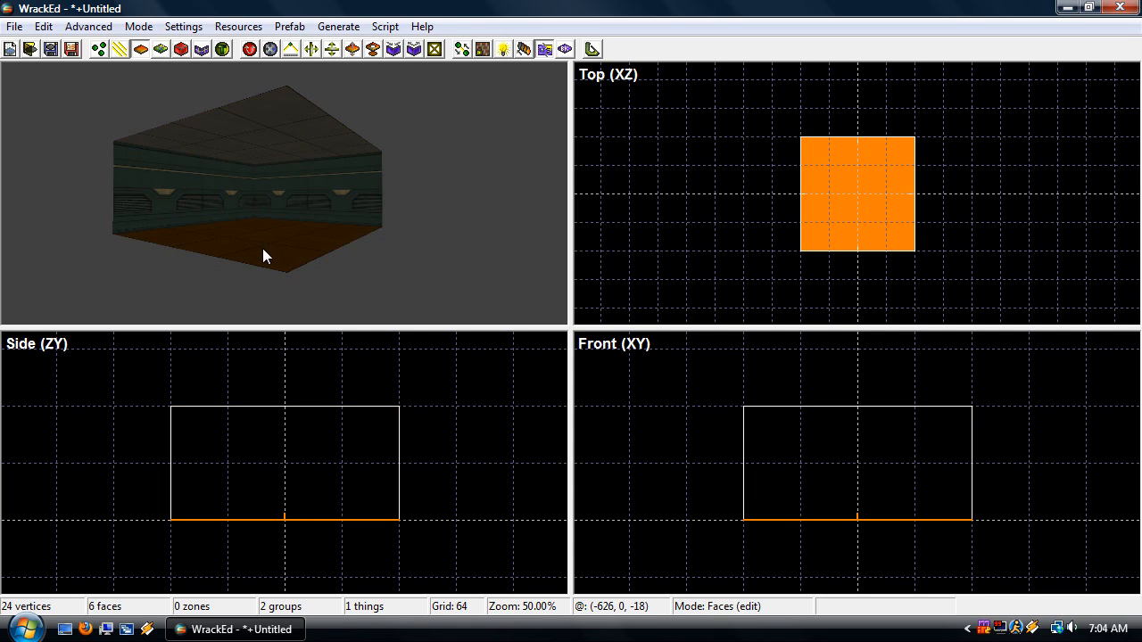
pyautogui.click(834, 191)
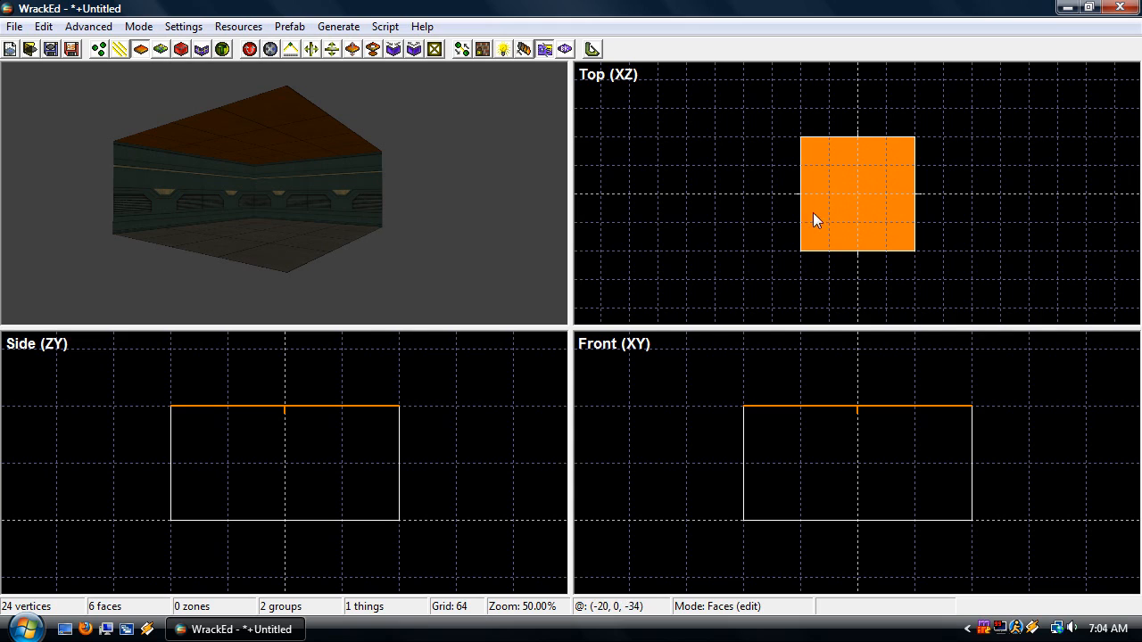
pyautogui.click(856, 192)
pyautogui.click(872, 183)
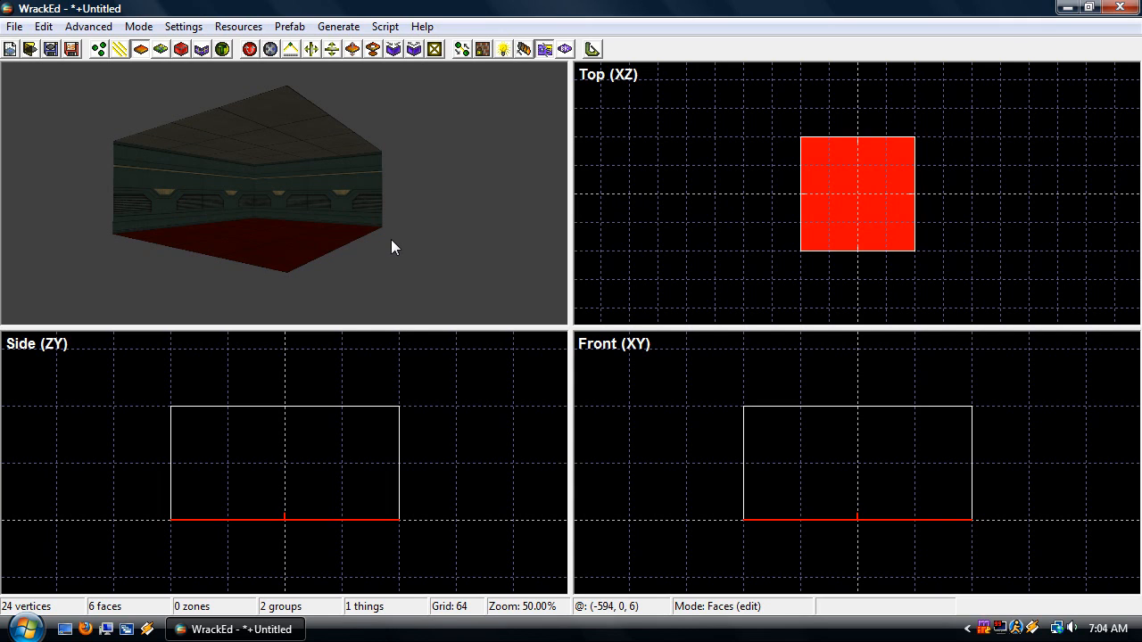
# Examine the room's interior in the 3D view and check how the floor face highlights in the Top view
pyautogui.moveTo(391, 239); pyautogui.dragTo(489, 239)
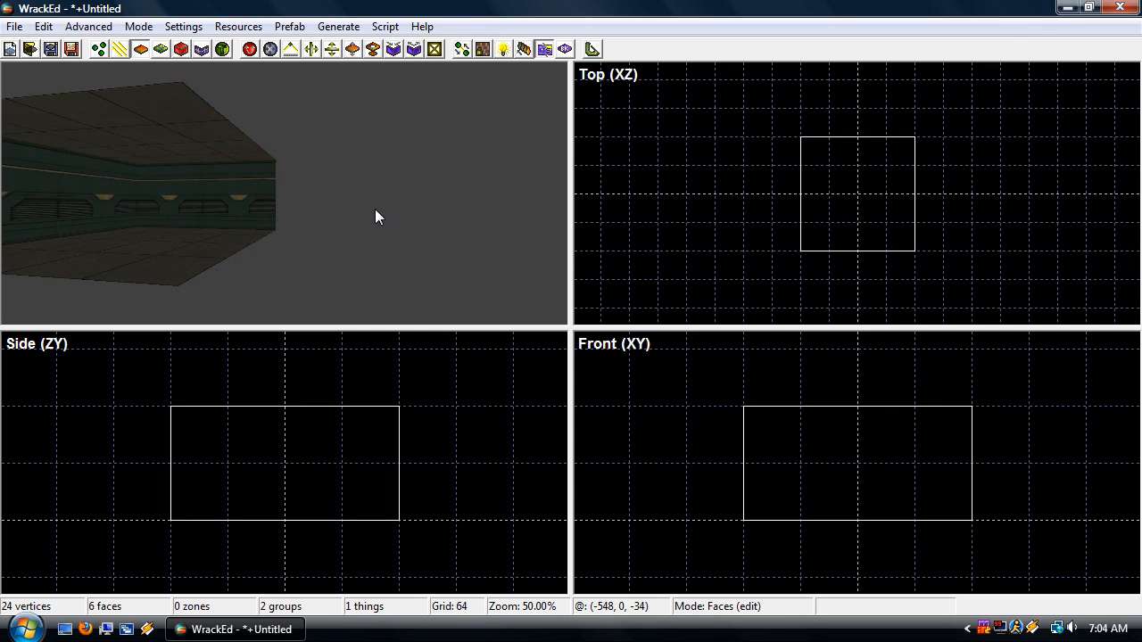
pyautogui.moveTo(348, 189); pyautogui.dragTo(348, 190, button='right')
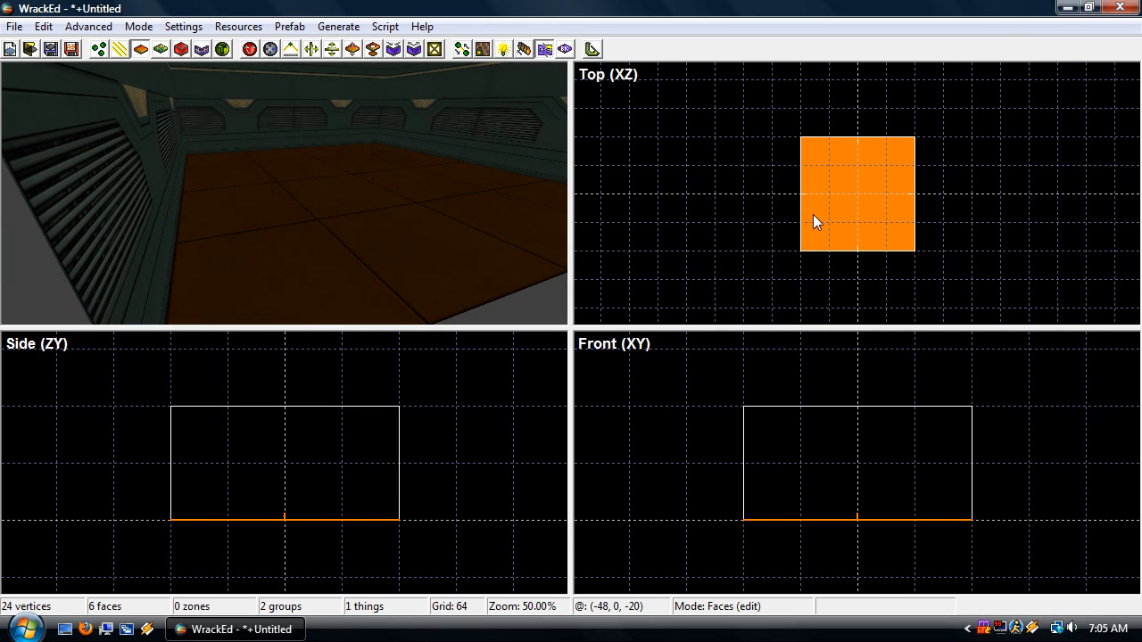
pyautogui.moveTo(818, 206)
pyautogui.mouseDown()
pyautogui.moveTo(810, 222)
pyautogui.moveTo(863, 193)
pyautogui.moveTo(827, 210)
pyautogui.mouseUp()
pyautogui.click(512, 313)
pyautogui.moveTo(512, 313); pyautogui.dragTo(511, 312, button='right')
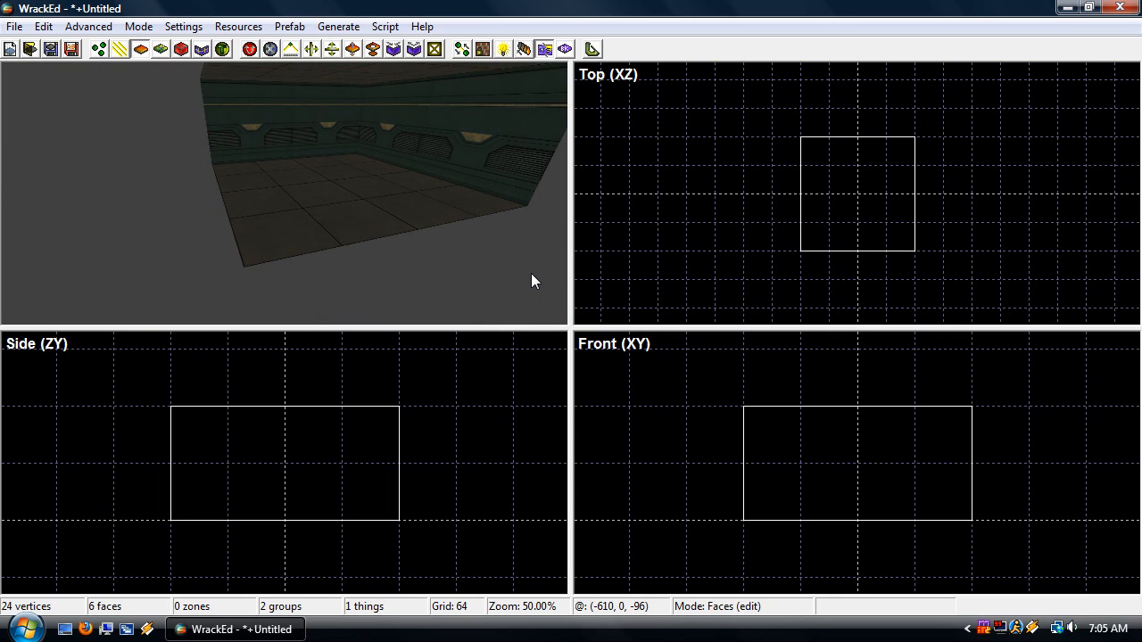
# In vertex mode, select the floor face, try moving one of its corner vertices in the Top view, and undo the move
pyautogui.press('v')
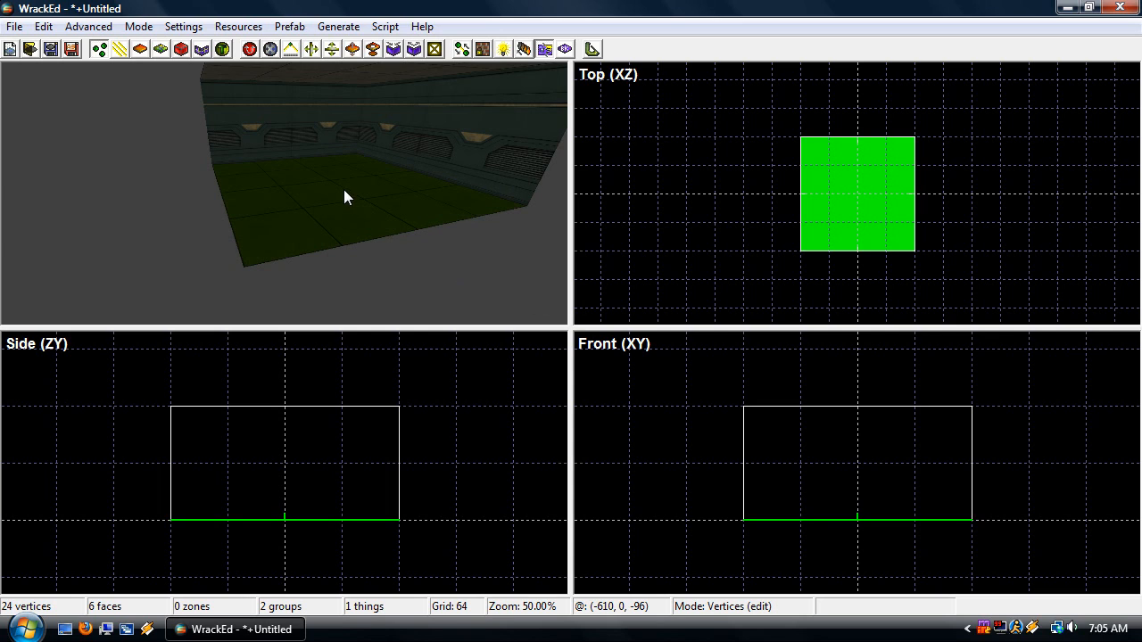
pyautogui.click(337, 186)
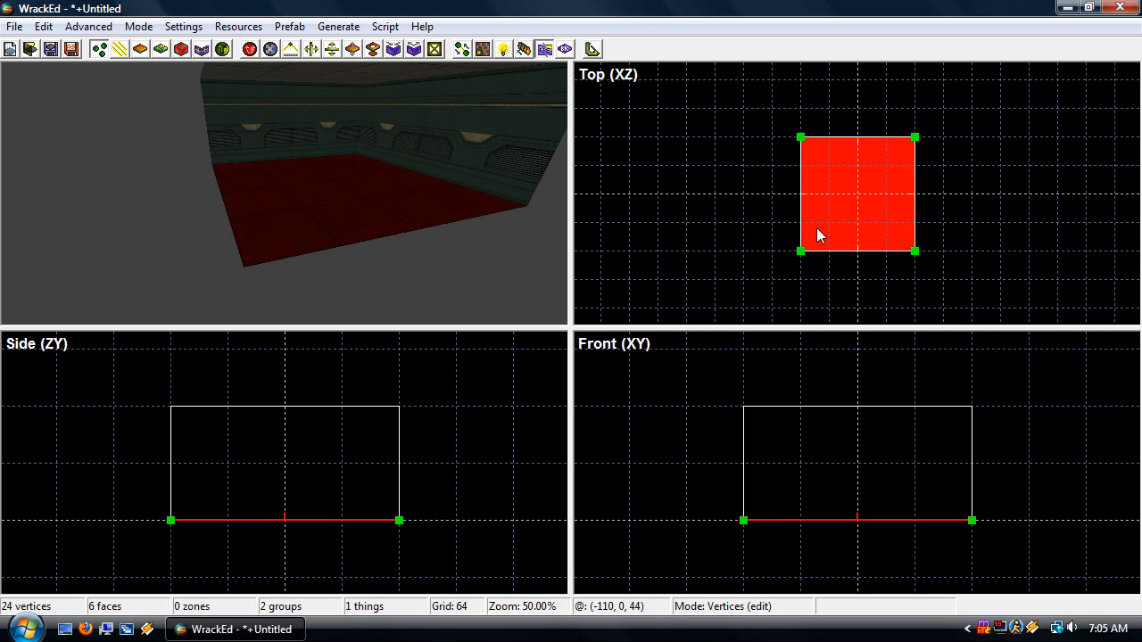
pyautogui.moveTo(801, 255)
pyautogui.mouseDown()
pyautogui.moveTo(847, 217)
pyautogui.moveTo(844, 247)
pyautogui.moveTo(803, 247)
pyautogui.moveTo(815, 259)
pyautogui.mouseUp()
pyautogui.hotkey('ctrl', 'z')
# In line mode, select one wall face and pick its vertical edge in the Front view
pyautogui.press('l')
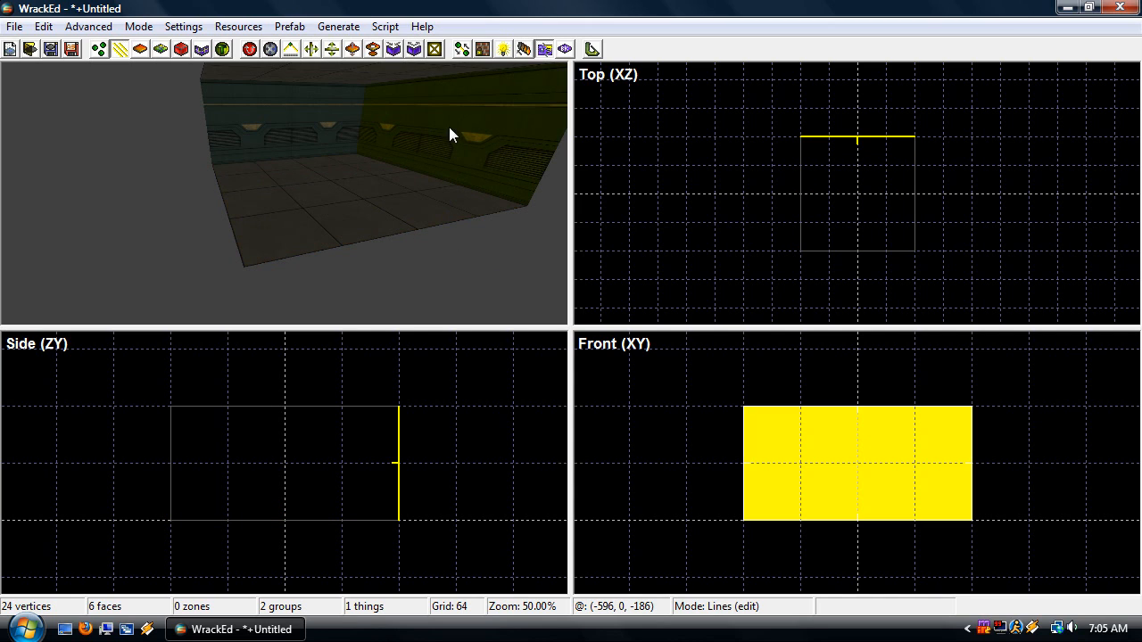
pyautogui.click(754, 474)
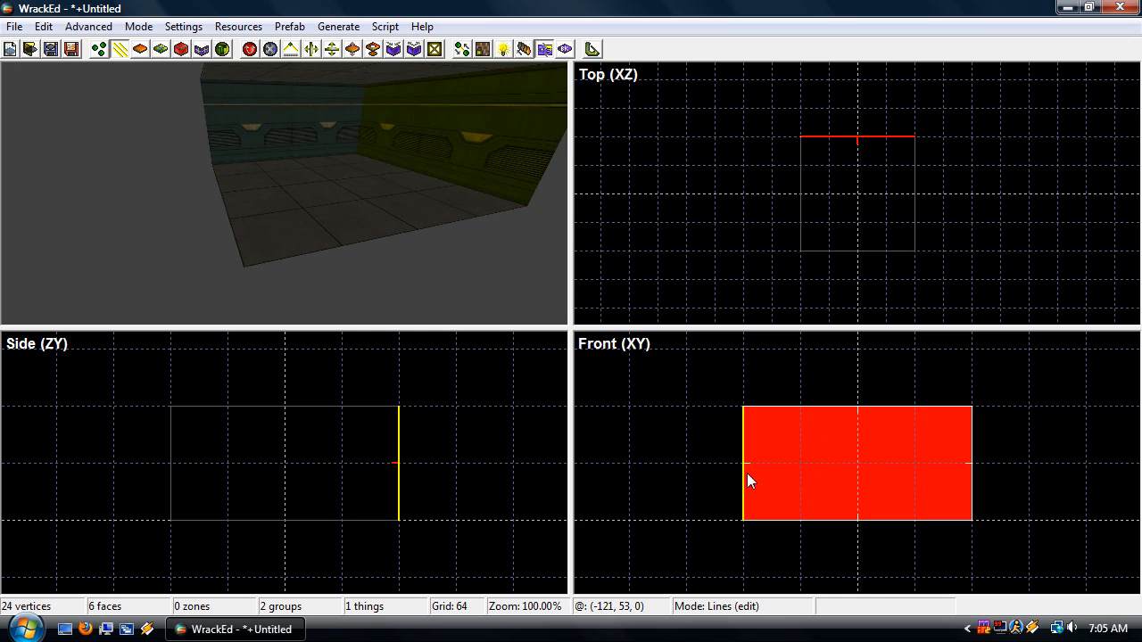
pyautogui.moveTo(680, 473); pyautogui.dragTo(755, 480)
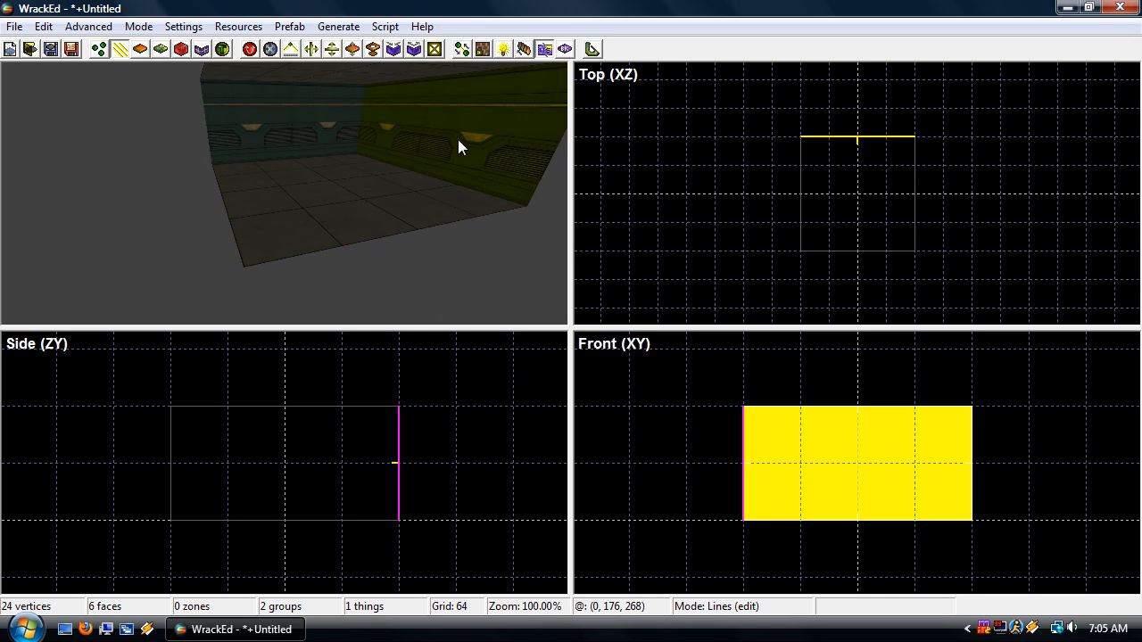
pyautogui.moveTo(540, 304); pyautogui.dragTo(615, 316, button='middle')
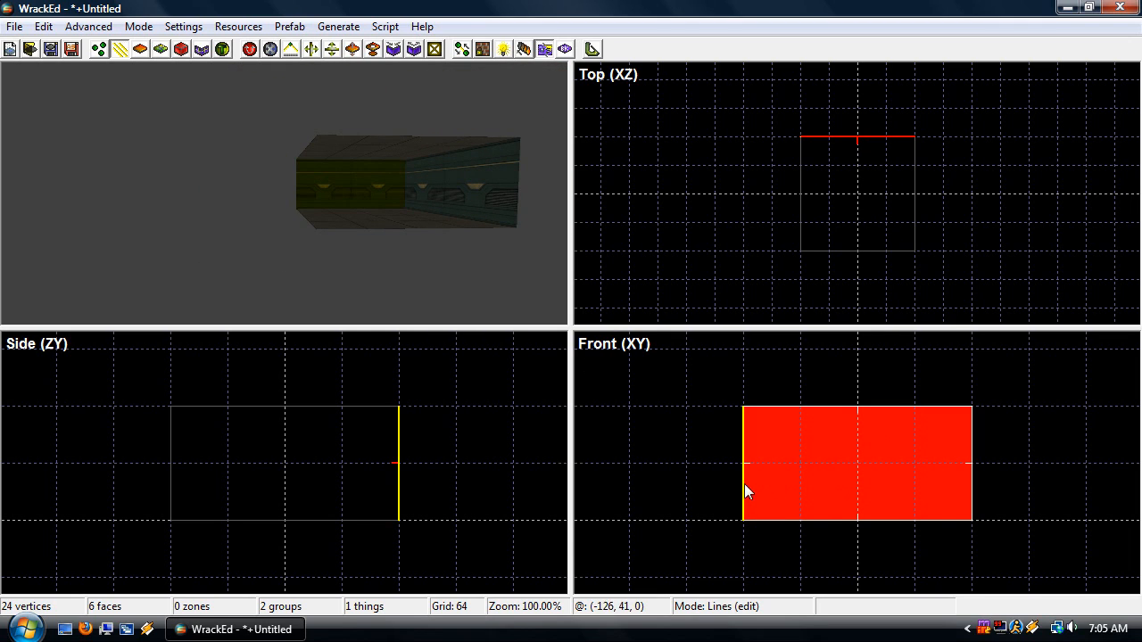
pyautogui.moveTo(744, 484)
pyautogui.mouseDown()
pyautogui.moveTo(607, 490)
pyautogui.moveTo(741, 492)
pyautogui.mouseUp()
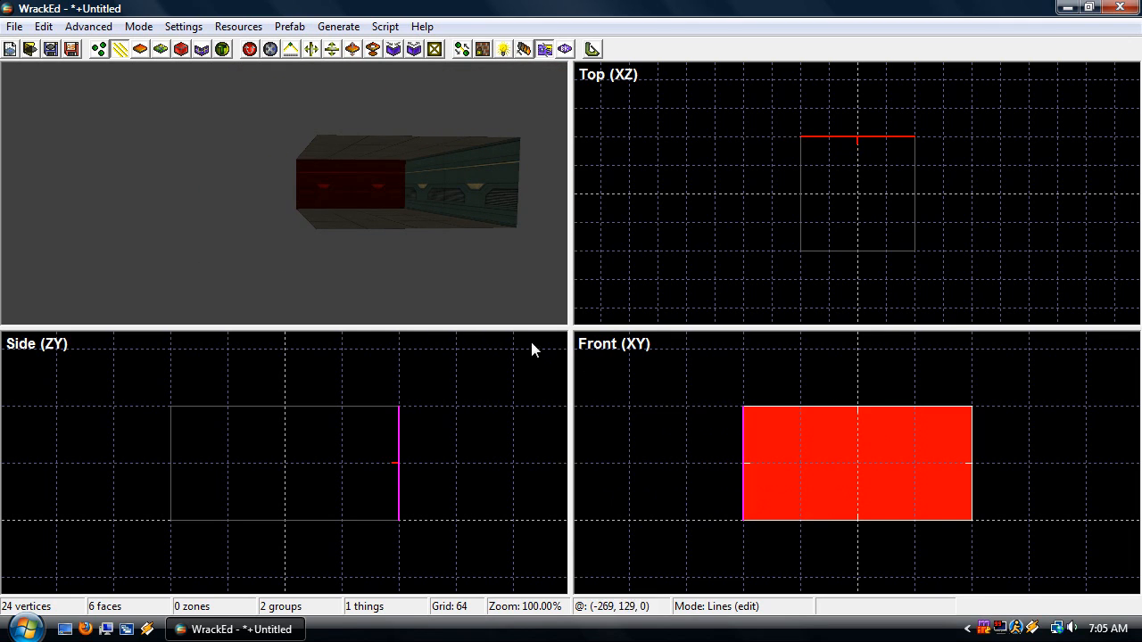
# Return to face editing mode with nothing selected and look over the room in the 3D view
pyautogui.click(490, 288)
pyautogui.moveTo(490, 288); pyautogui.dragTo(383, 303, button='middle')
pyautogui.moveTo(486, 282)
pyautogui.mouseDown(button='middle')
pyautogui.moveTo(446, 286)
pyautogui.moveTo(464, 308)
pyautogui.moveTo(486, 283)
pyautogui.mouseUp(button='middle')
pyautogui.press('f')
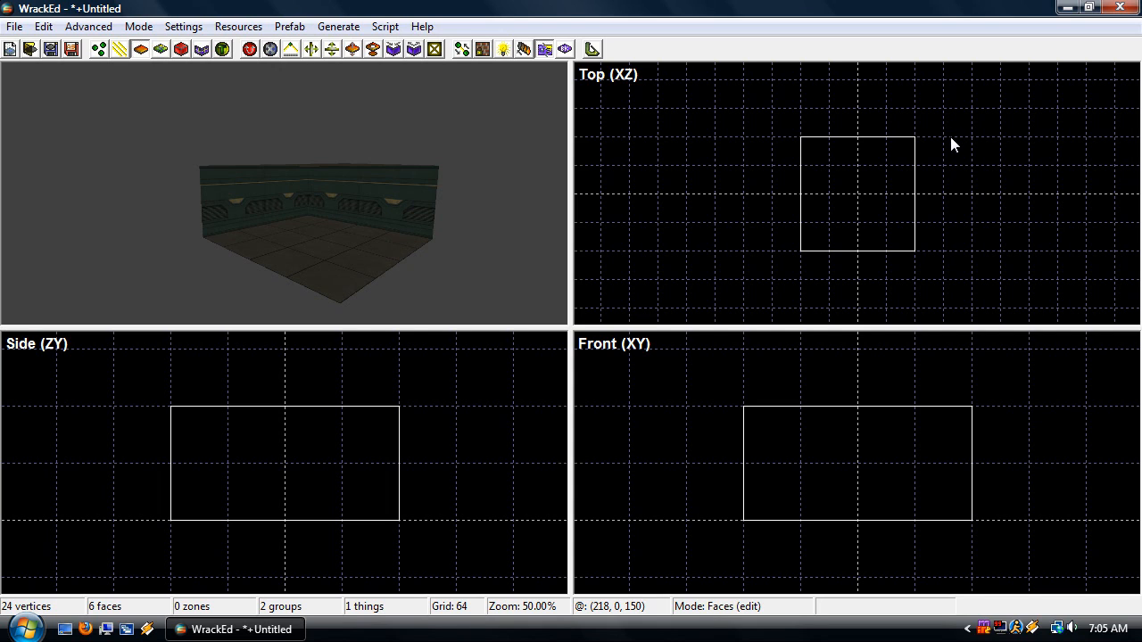
pyautogui.moveTo(375, 206); pyautogui.dragTo(285, 240, button='right')
pyautogui.click(850, 166)
pyautogui.click(938, 161)
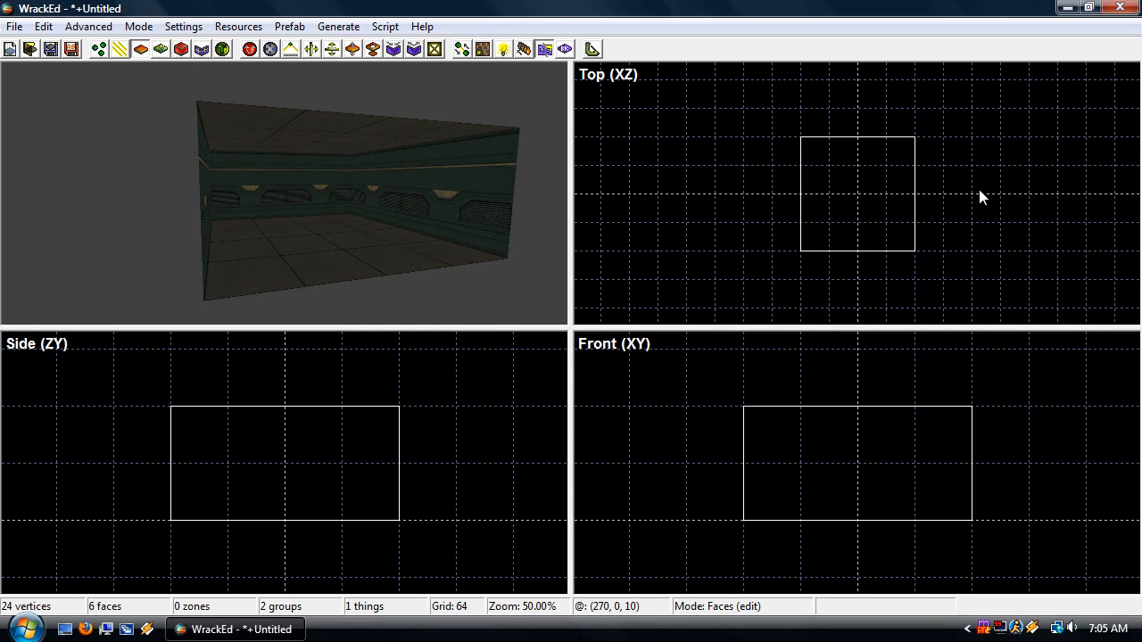
# In prism creation mode, outline a closed 256 by 256 square base beside the existing room in the Top view
pyautogui.press('p')
pyautogui.press('Right')
pyautogui.press('Right')
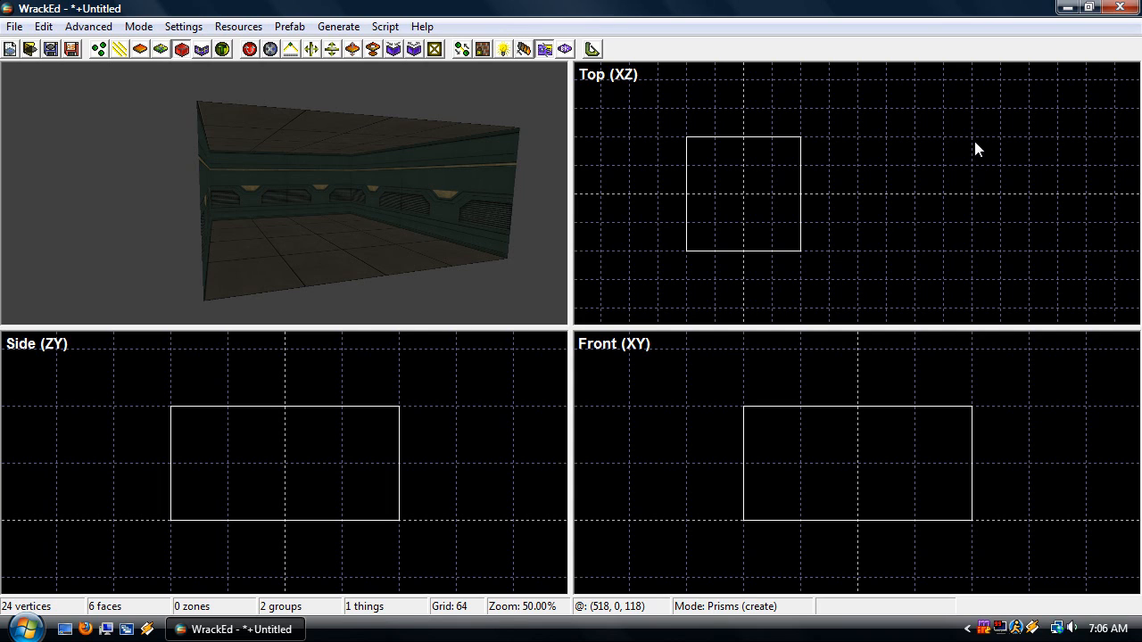
pyautogui.scroll(1, 975, 143)
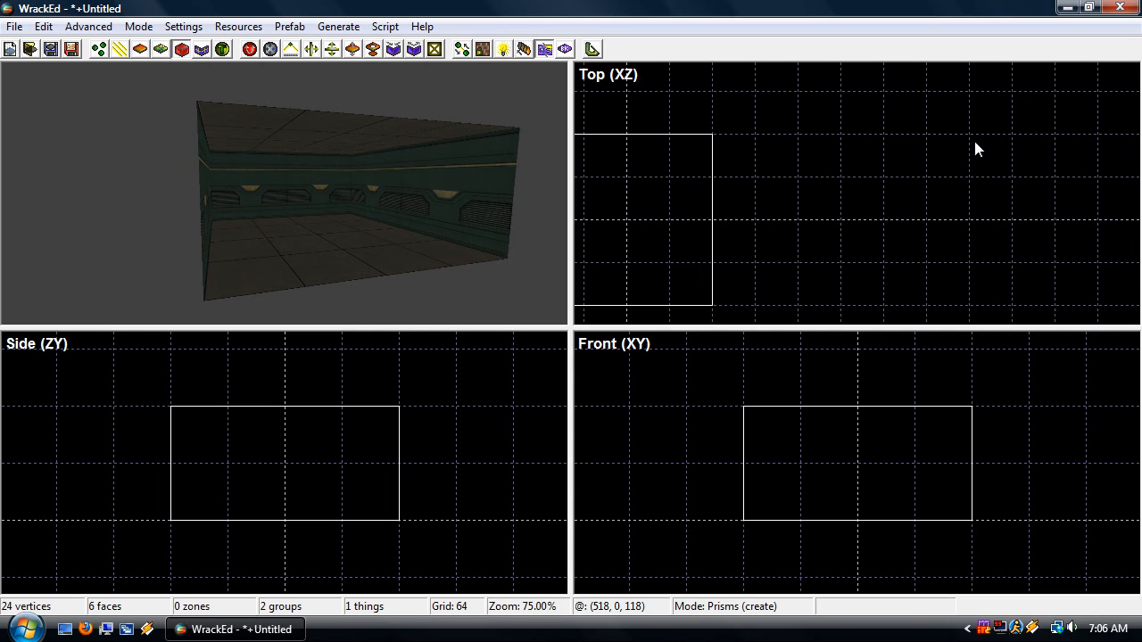
pyautogui.scroll(-1, 954, 150)
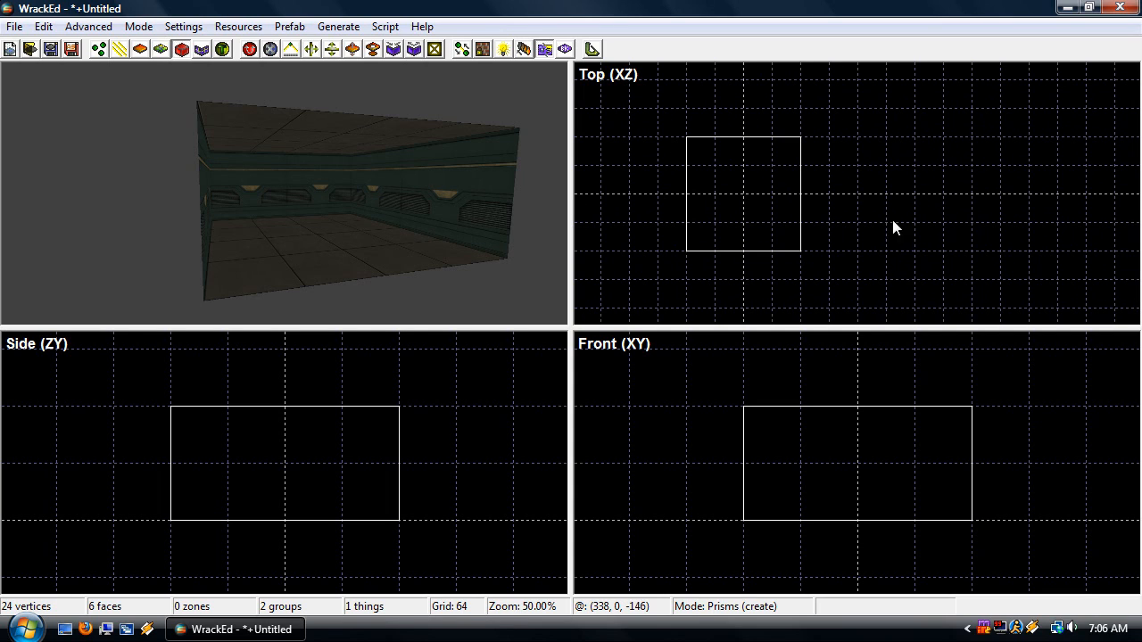
pyautogui.click(139, 27)
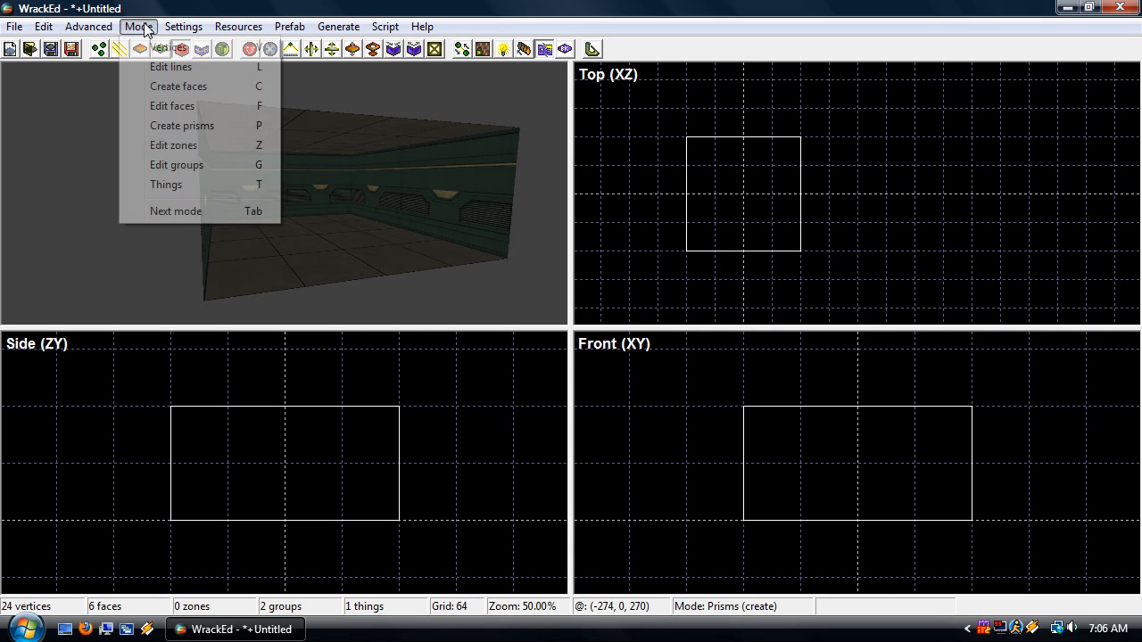
pyautogui.click(182, 125)
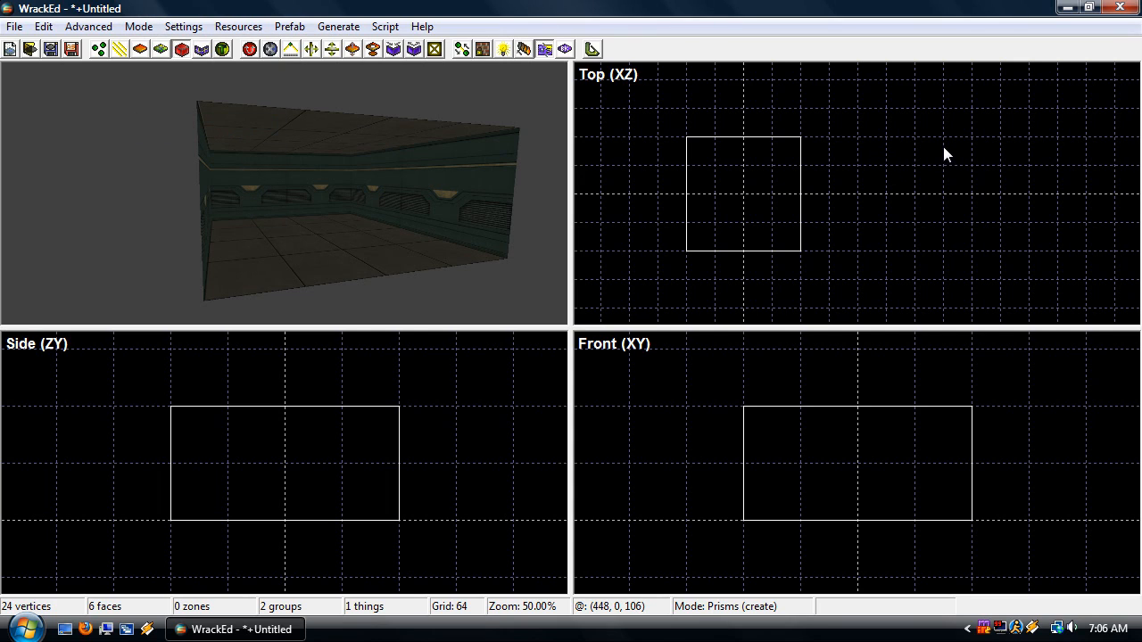
pyautogui.click(972, 137)
pyautogui.click(868, 139)
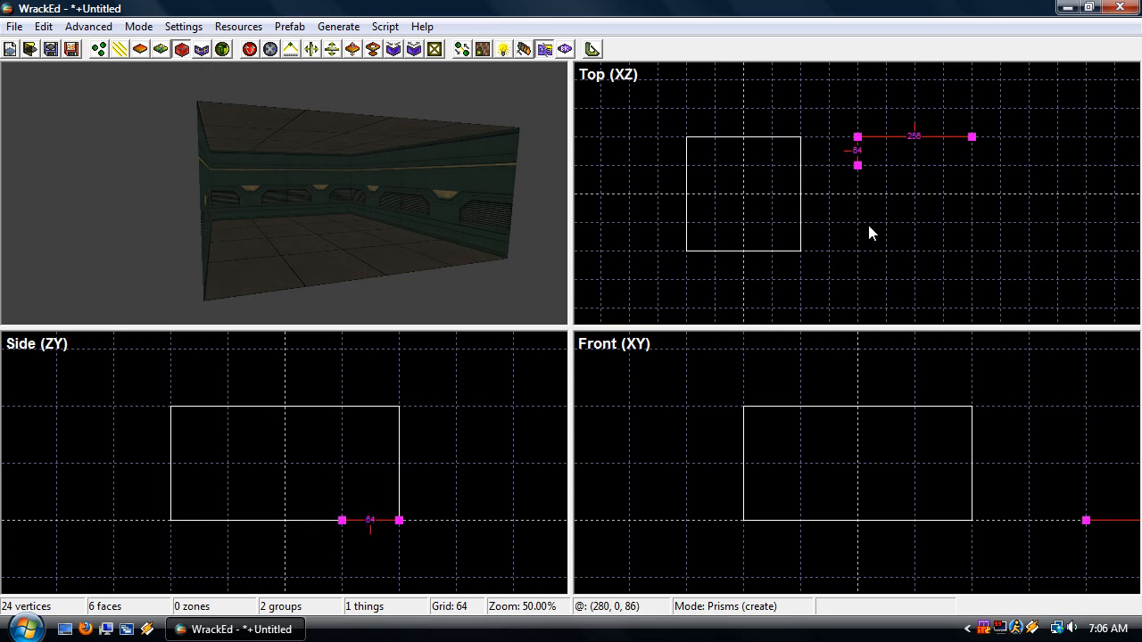
pyautogui.click(971, 251)
pyautogui.click(971, 136)
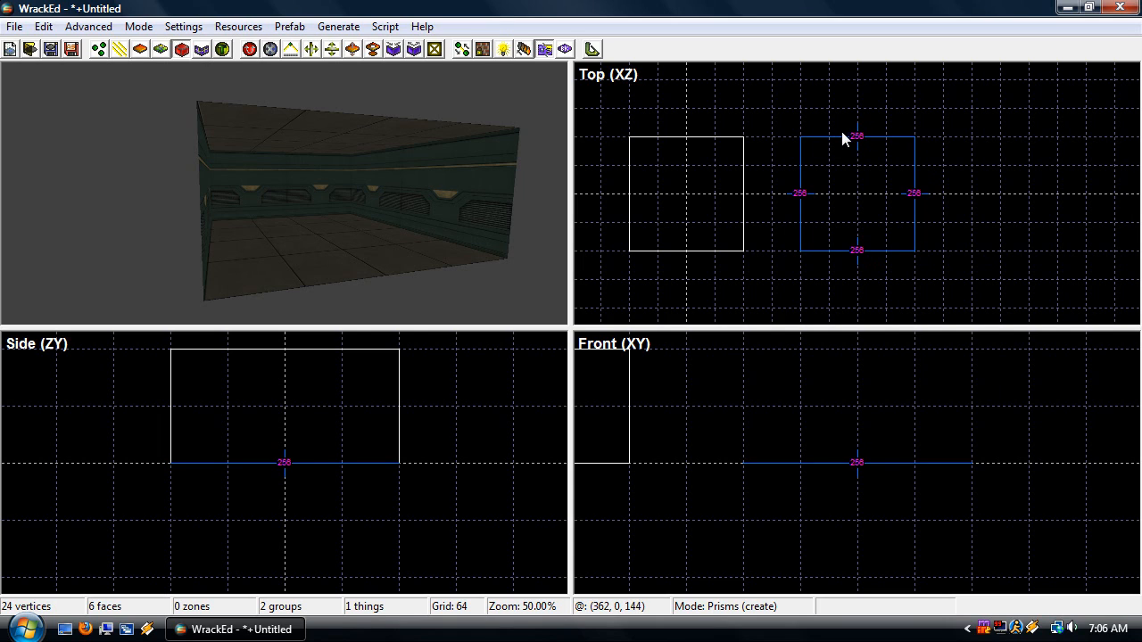
# Raise the prism outline to a height of 256 in the Front view and create the prism
pyautogui.click(834, 356)
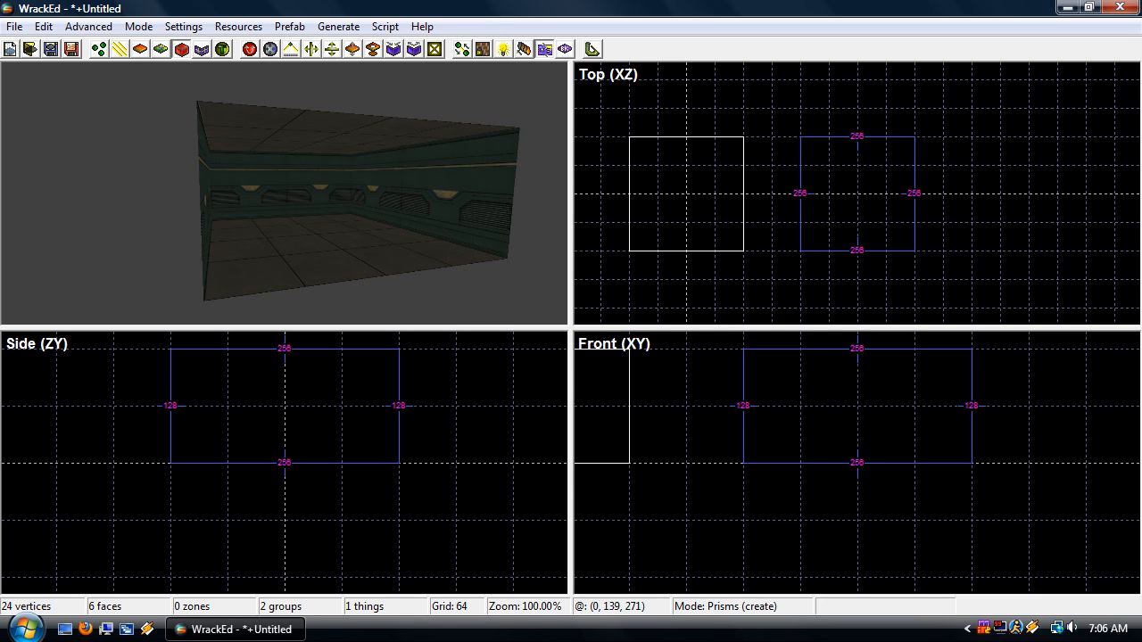
pyautogui.moveTo(384, 288); pyautogui.dragTo(479, 287, button='right')
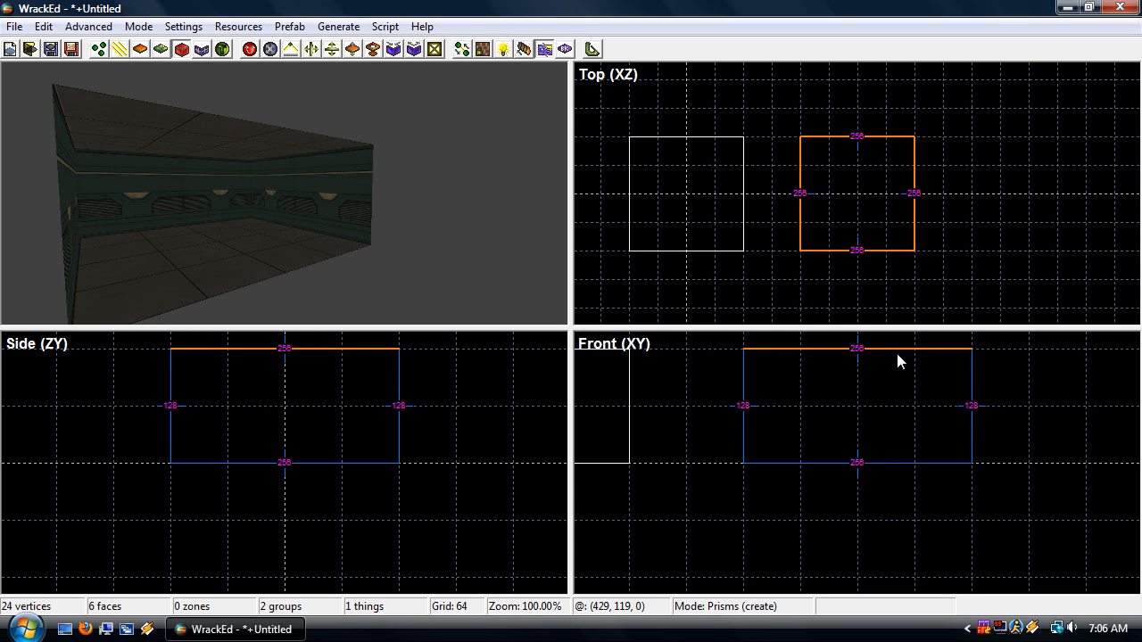
pyautogui.press('Up')
pyautogui.press('Up')
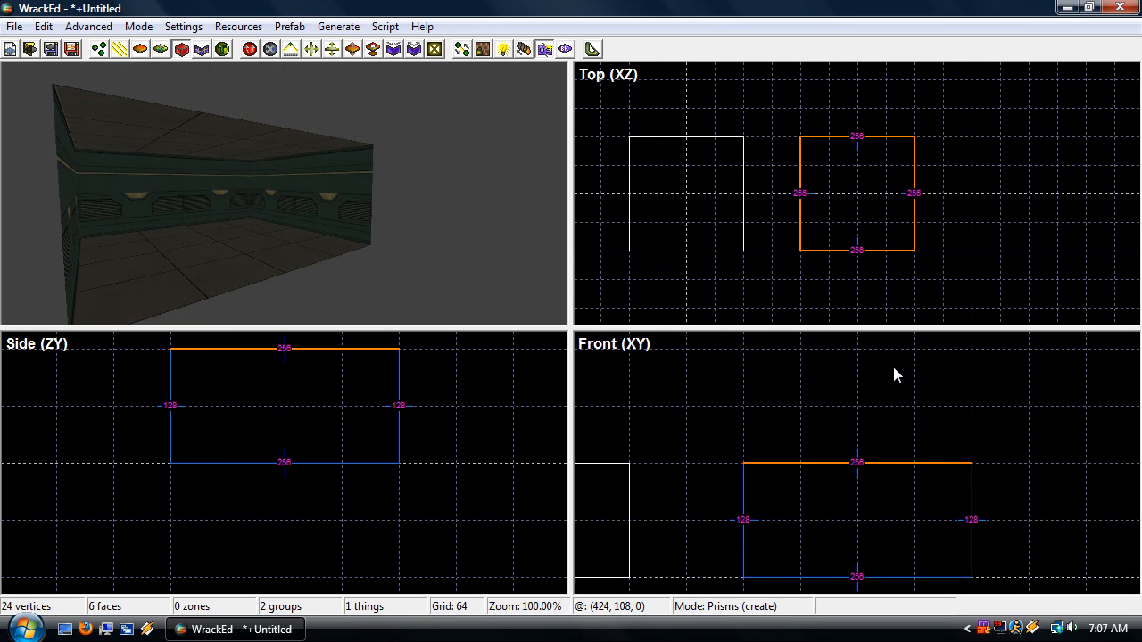
pyautogui.scroll(-1, 893, 367)
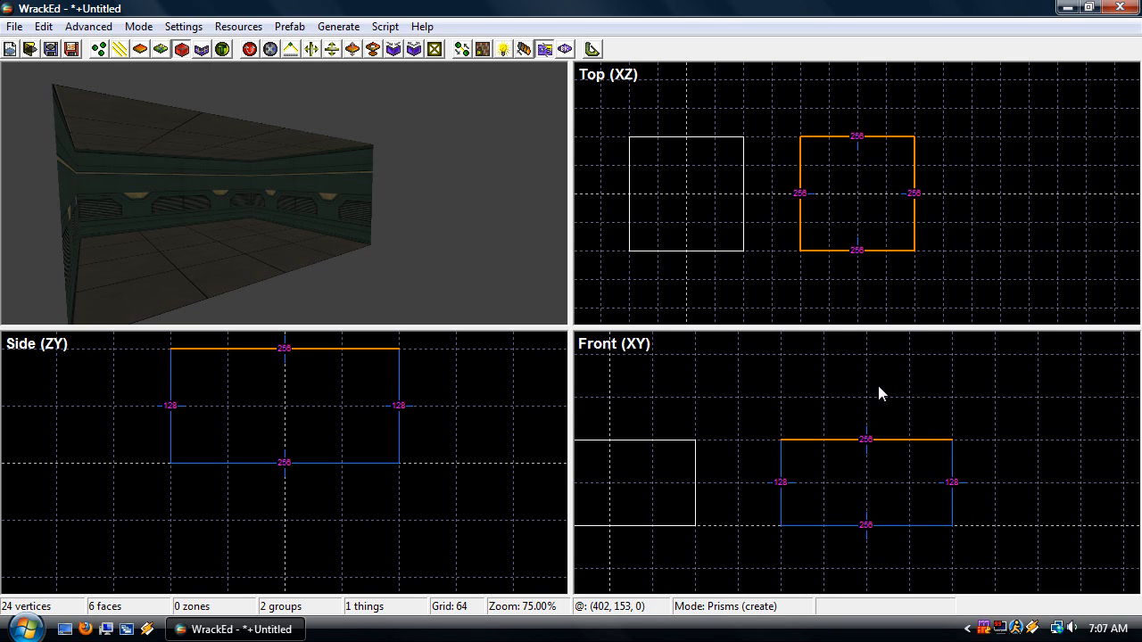
pyautogui.moveTo(878, 392); pyautogui.dragTo(866, 372)
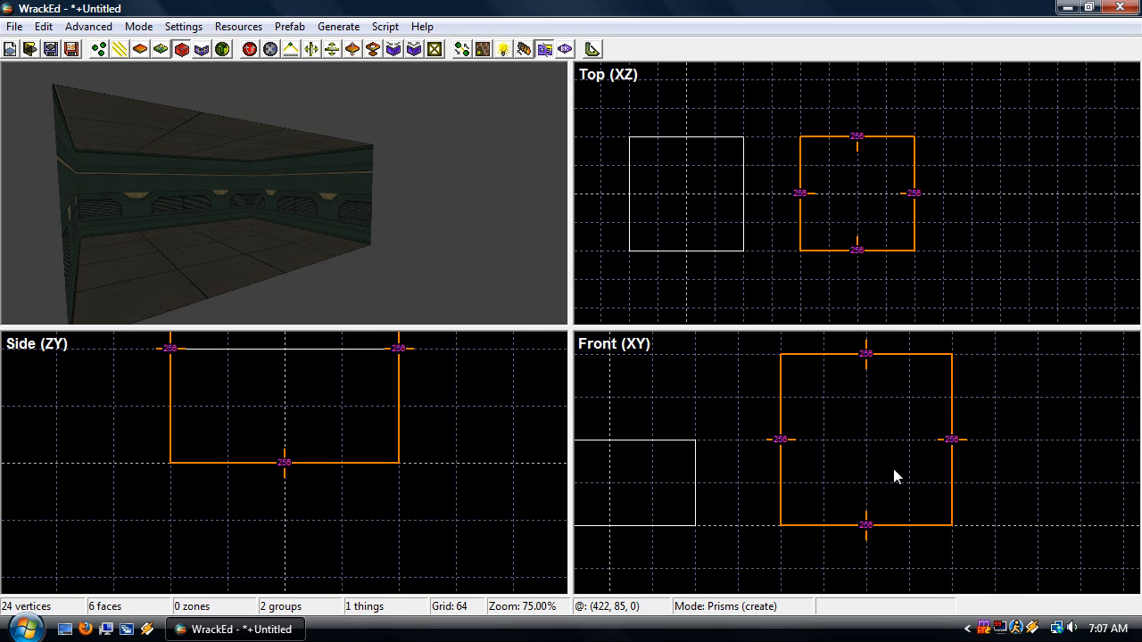
pyautogui.press('Return')
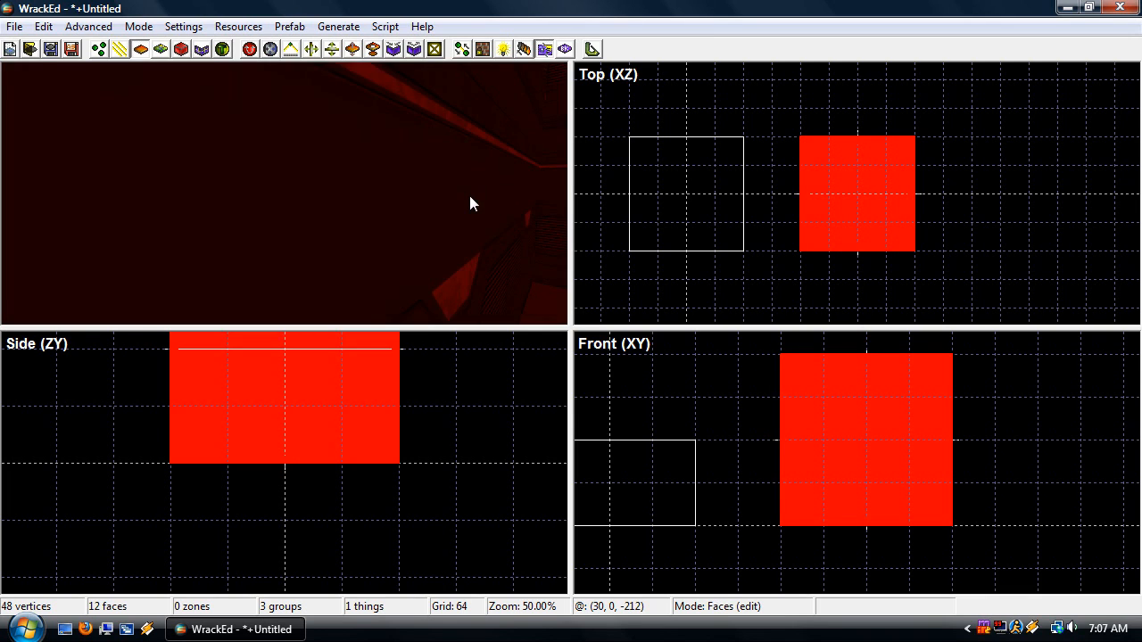
# Deselect the new prism's faces and examine the taller room beside the original one in the 3D view
pyautogui.moveTo(469, 196)
pyautogui.mouseDown(button='right')
pyautogui.moveTo(518, 195)
pyautogui.moveTo(470, 196)
pyautogui.mouseUp(button='right')
pyautogui.press('s')
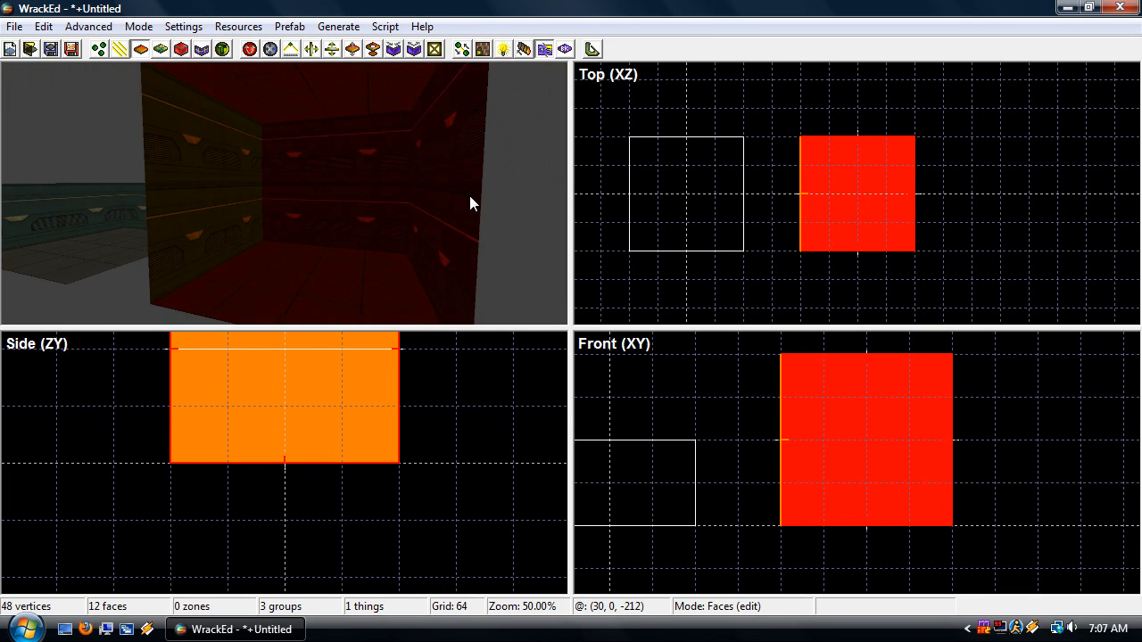
pyautogui.click(505, 241)
pyautogui.press('s')
pyautogui.moveTo(505, 241); pyautogui.dragTo(571, 235, button='right')
pyautogui.press('d')
pyautogui.press('a')
pyautogui.press('a')
pyautogui.press('d')
pyautogui.click(876, 195)
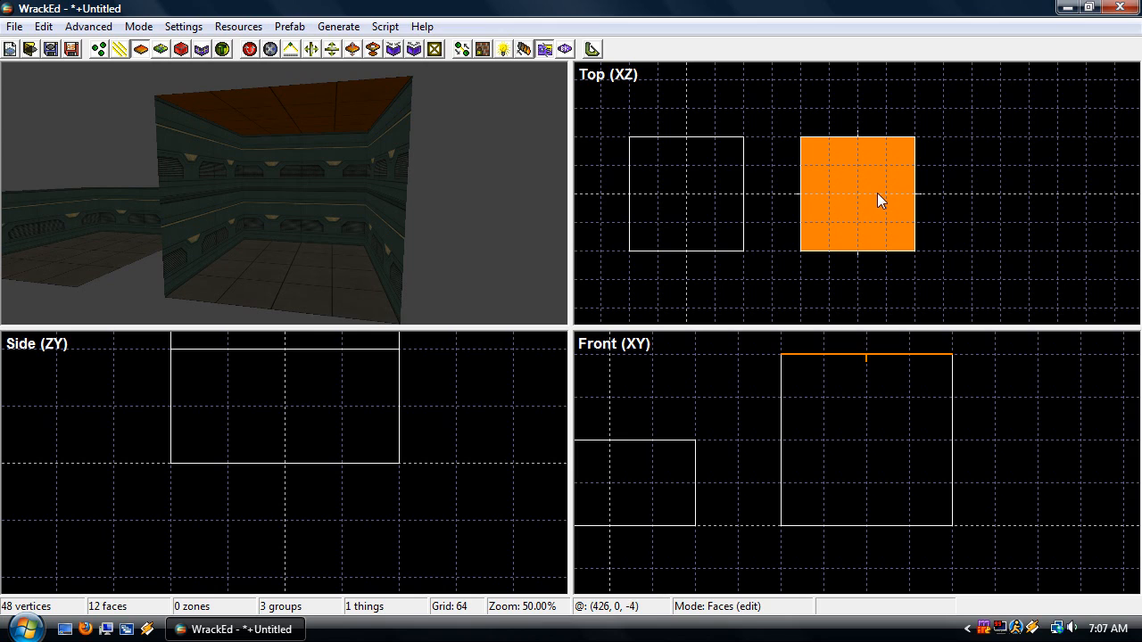
# In group mode, select the whole new prism, open its Edit Multiple Faces settings, and cancel without changing anything
pyautogui.press('g')
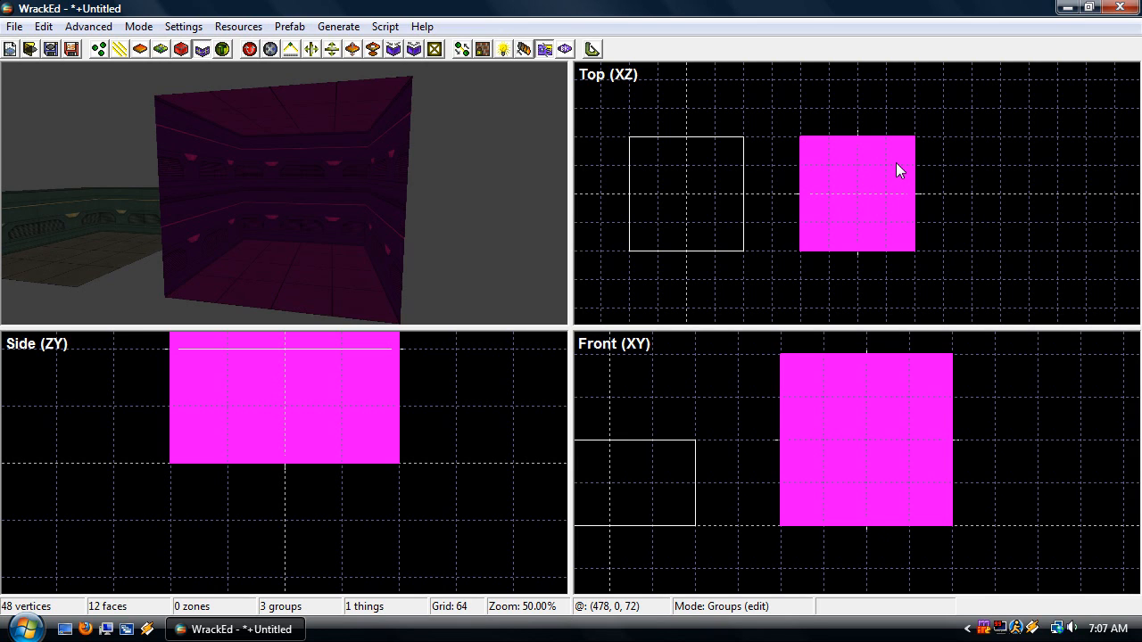
pyautogui.moveTo(861, 202)
pyautogui.mouseDown()
pyautogui.moveTo(888, 239)
pyautogui.moveTo(806, 161)
pyautogui.moveTo(891, 235)
pyautogui.moveTo(852, 209)
pyautogui.moveTo(865, 212)
pyautogui.mouseUp()
pyautogui.rightClick(880, 212)
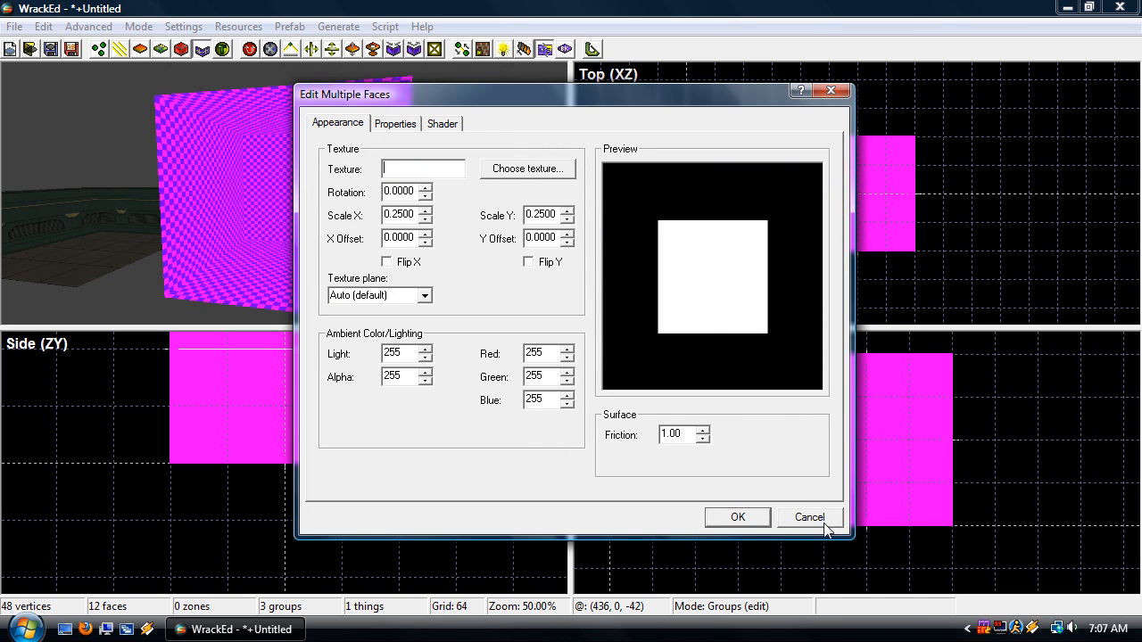
pyautogui.click(809, 518)
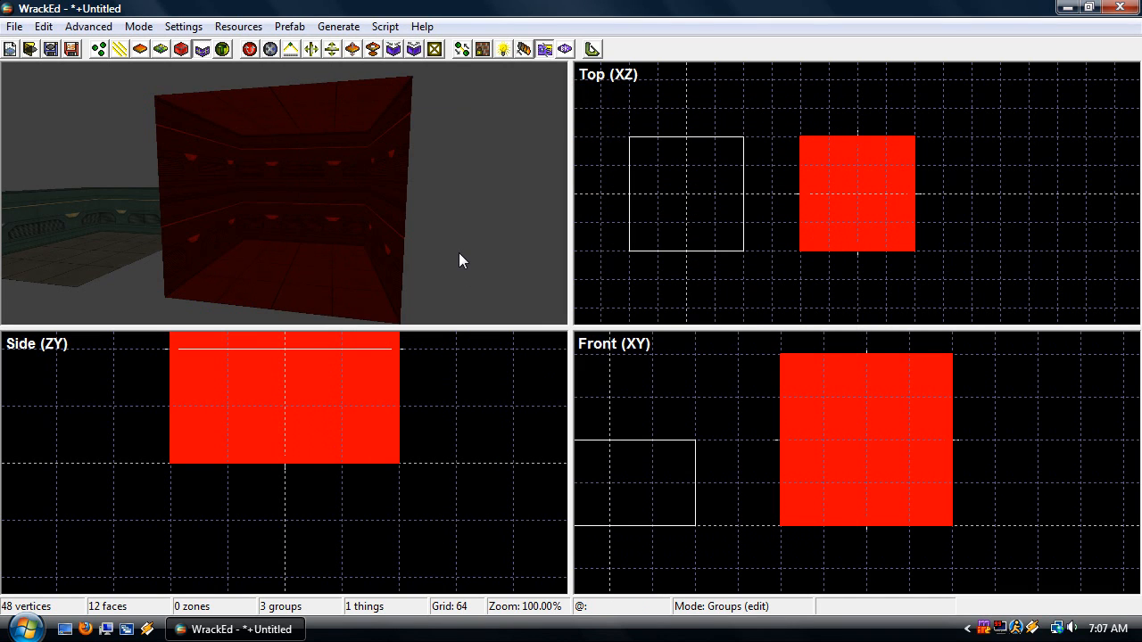
pyautogui.press('Escape')
# Create a 256 by 128 prism, 128 high, as a corridor joined to the right side of the taller room
pyautogui.press('p')
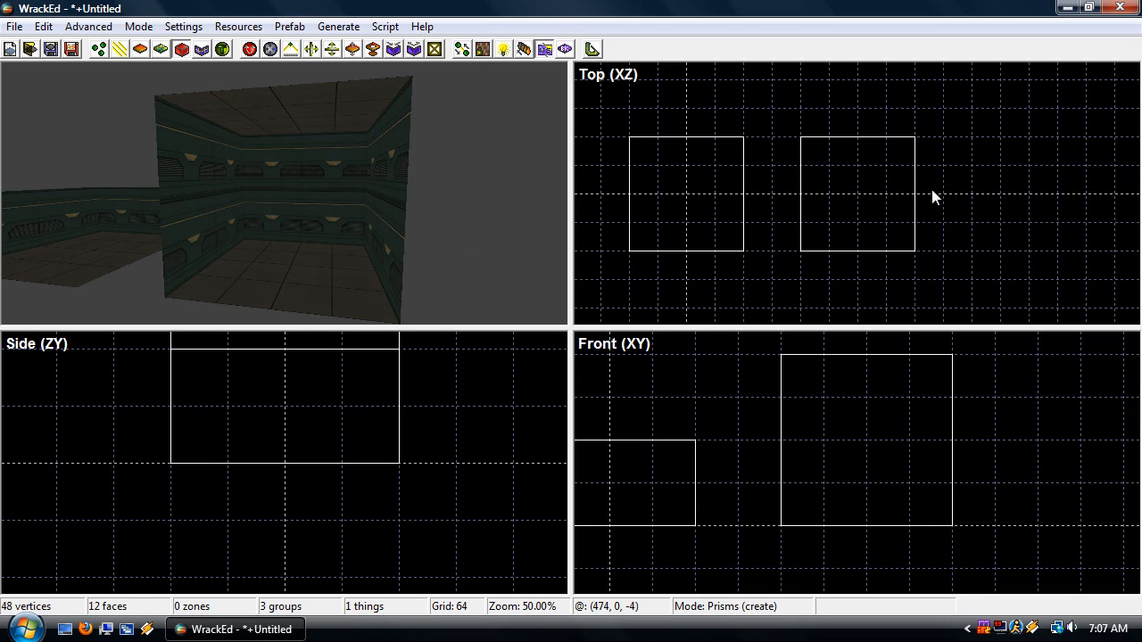
pyautogui.click(1031, 167)
pyautogui.click(916, 168)
pyautogui.click(915, 223)
pyautogui.click(1029, 172)
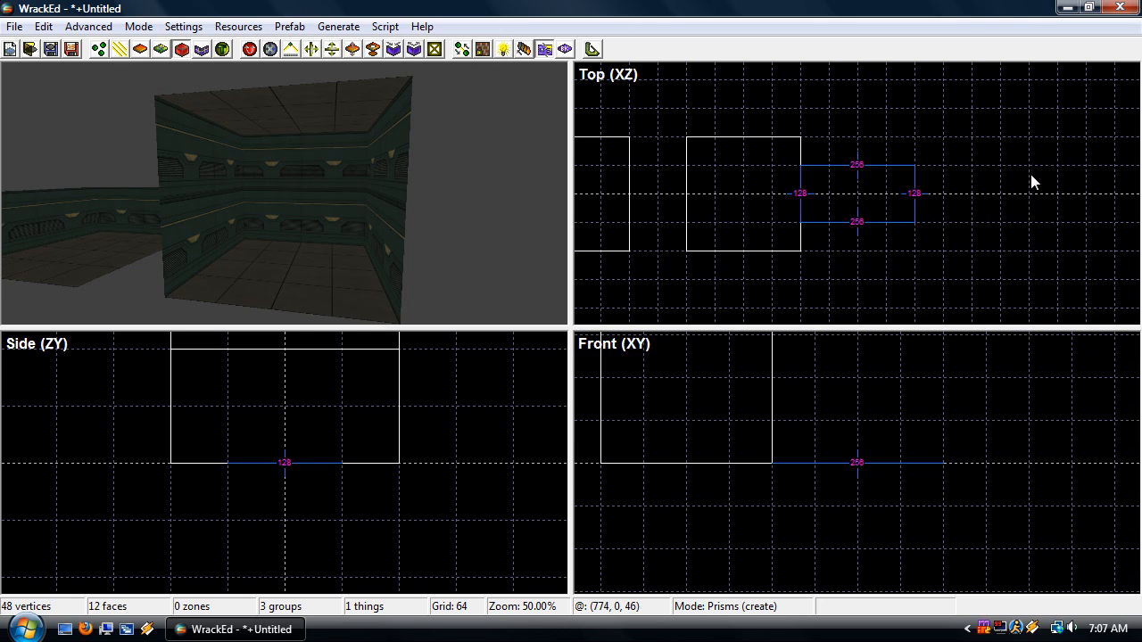
pyautogui.moveTo(858, 465); pyautogui.dragTo(851, 383)
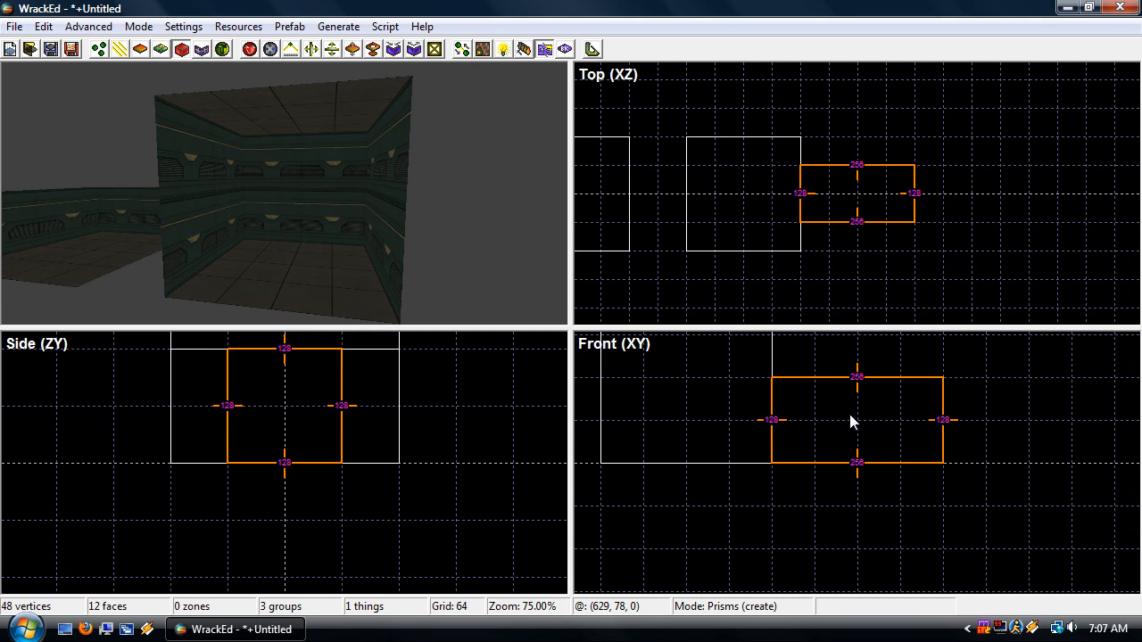
pyautogui.press('Return')
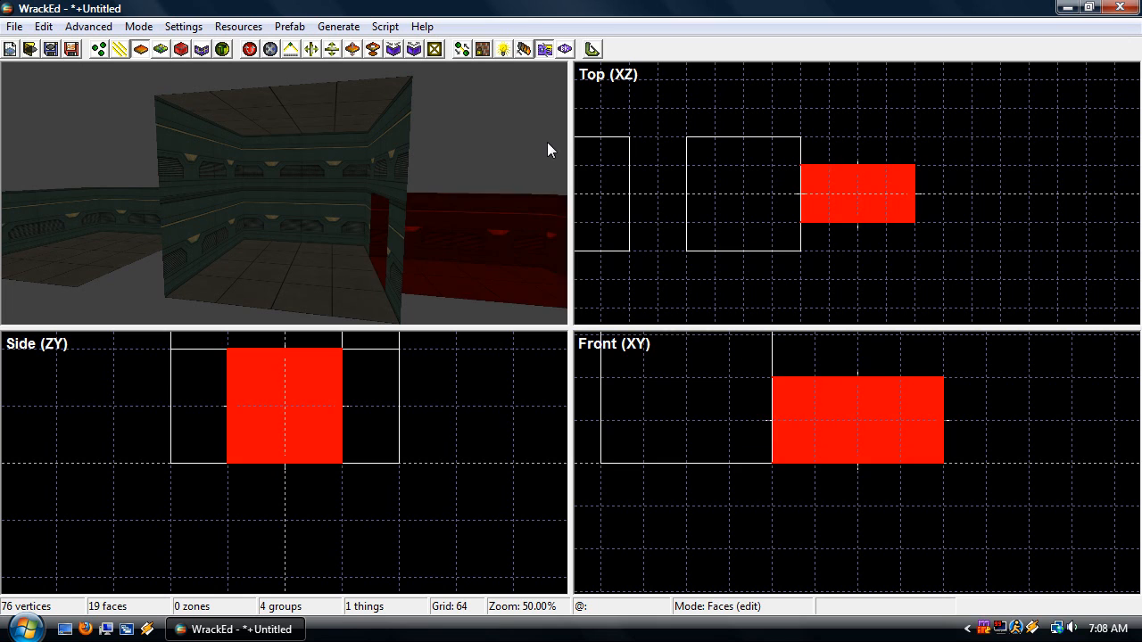
# Deselect the corridor's faces and examine the opening between the taller room and the corridor in the 3D view
pyautogui.press('Escape')
pyautogui.press('w')
pyautogui.press('s')
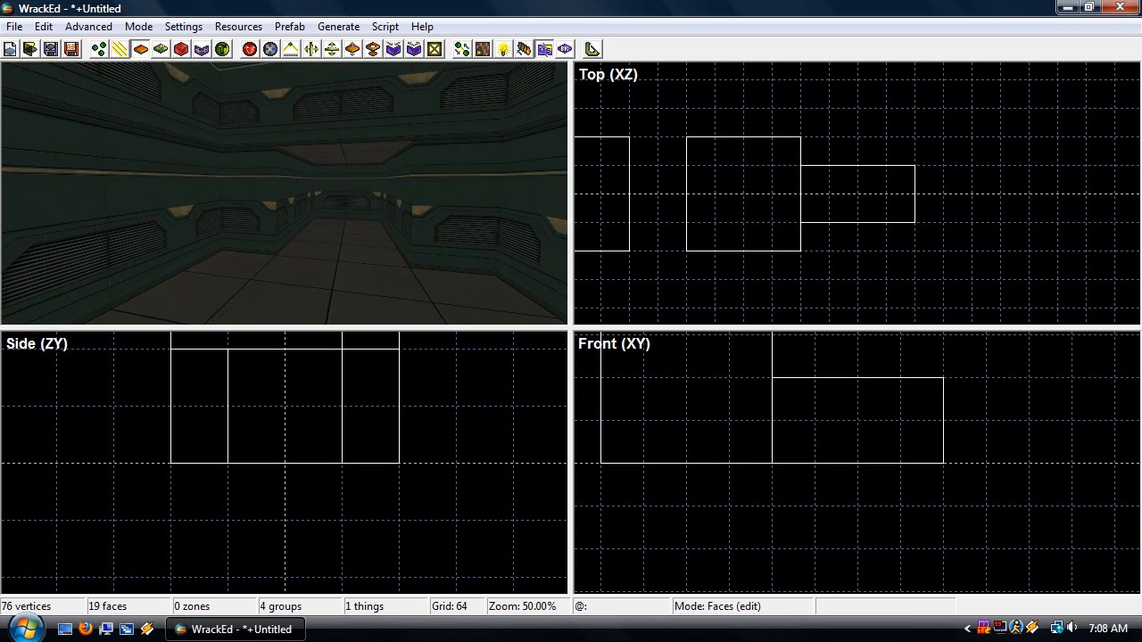
pyautogui.press('w')
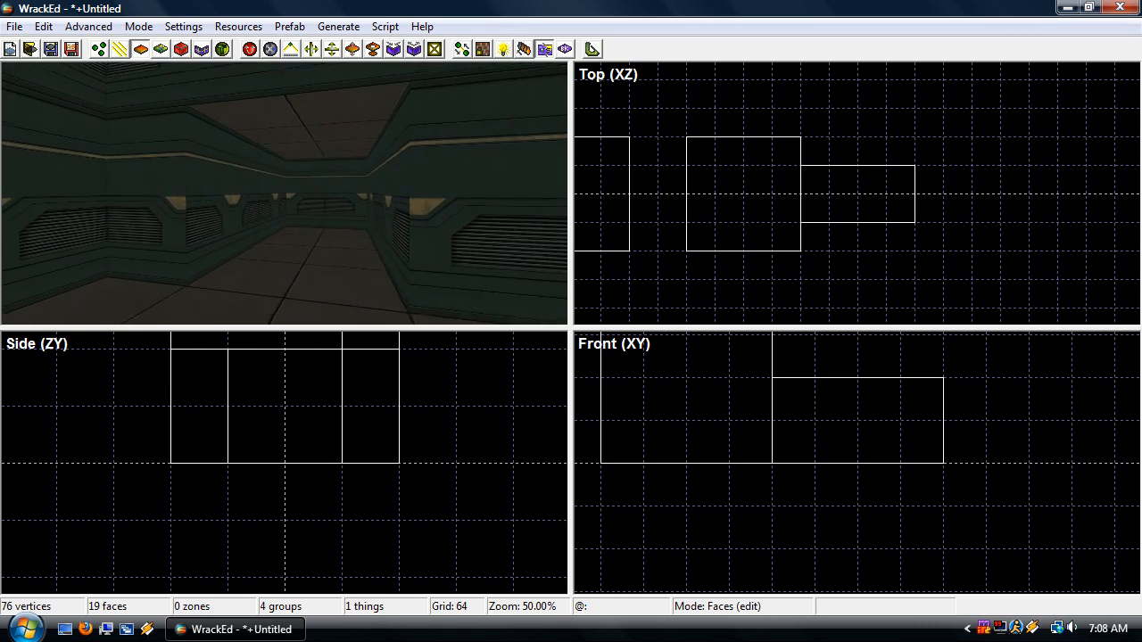
pyautogui.press('s')
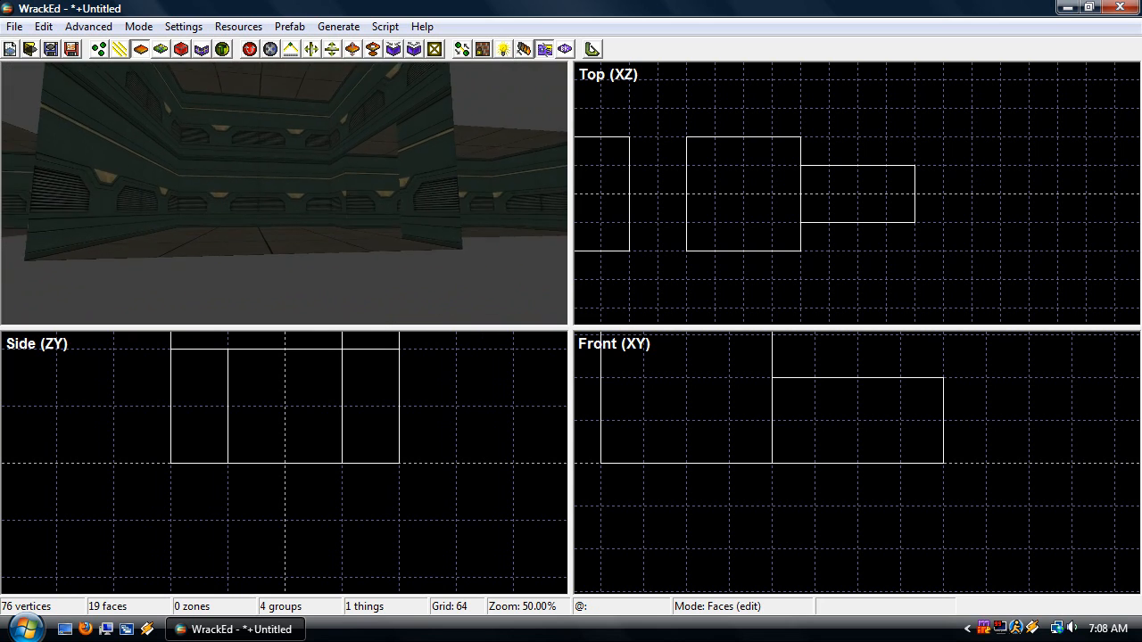
pyautogui.press('w')
pyautogui.press('w')
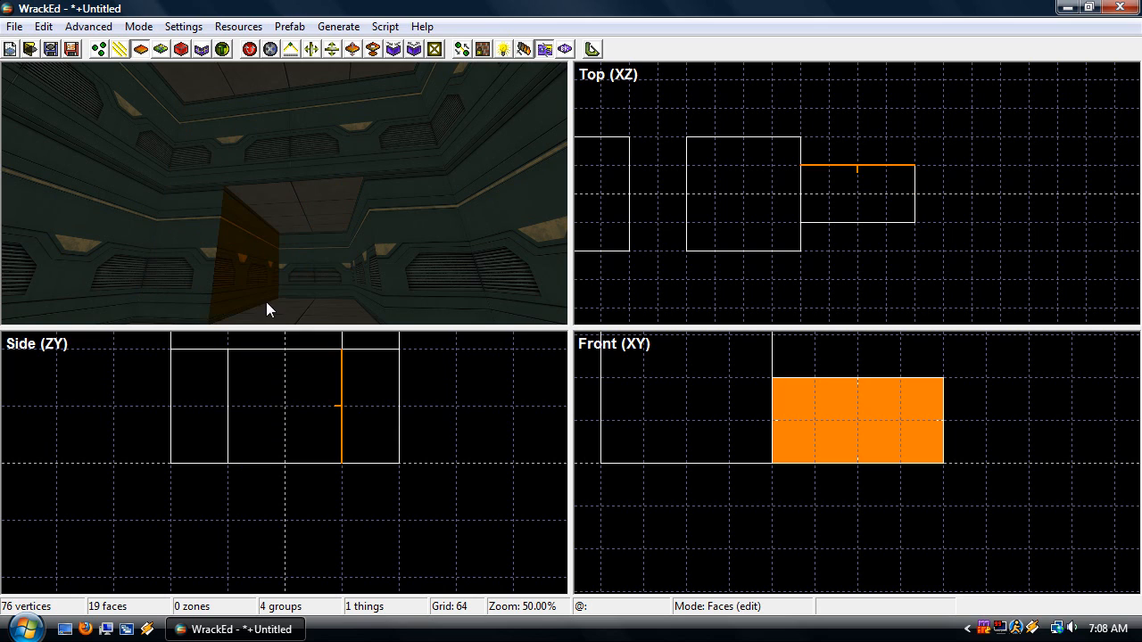
pyautogui.moveTo(266, 301)
pyautogui.mouseDown(button='middle')
pyautogui.moveTo(308, 323)
pyautogui.moveTo(265, 302)
pyautogui.mouseUp(button='middle')
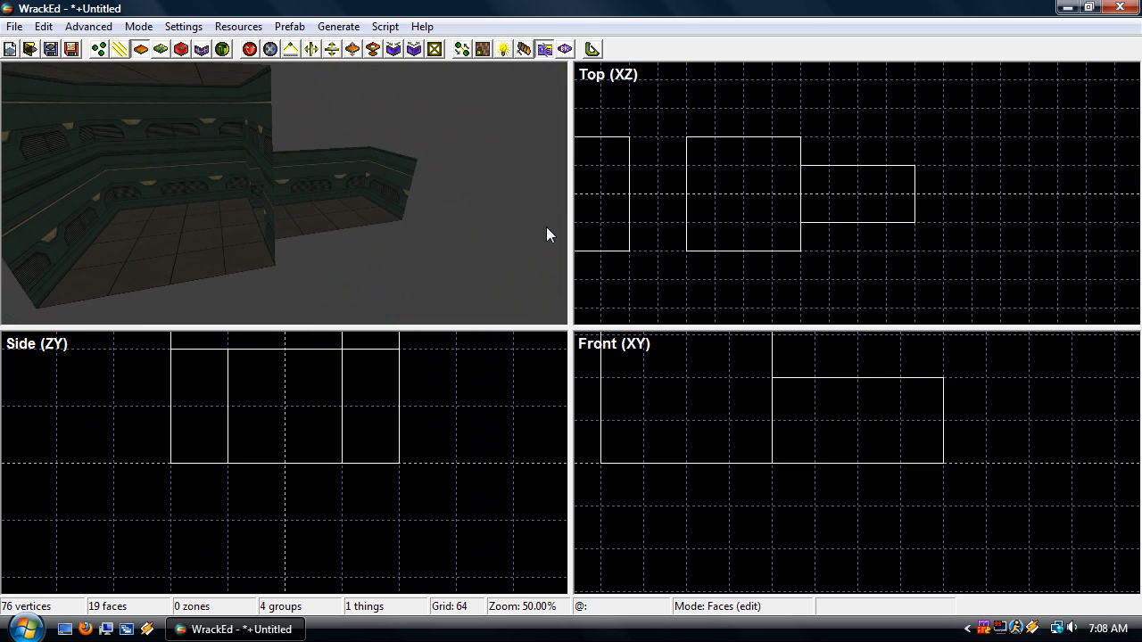
# With the grid set to 32, outline a closed octagonal prism base, 256 across with 128 straight sides, at the corridor's far end in the Top view
pyautogui.press('p')
pyautogui.press('[')
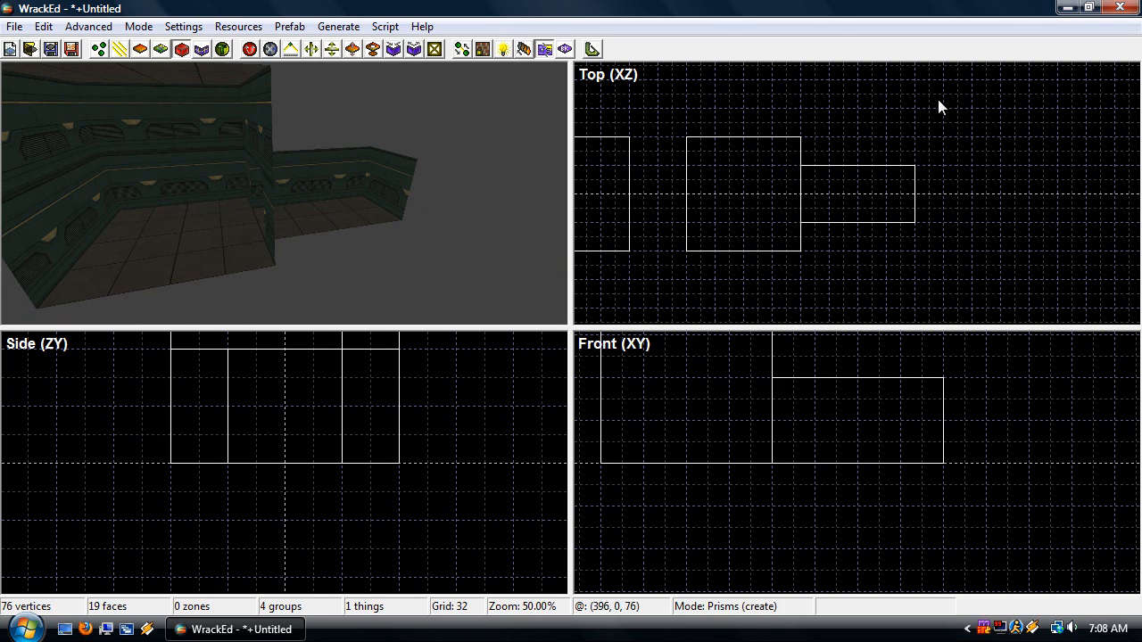
pyautogui.click(1000, 136)
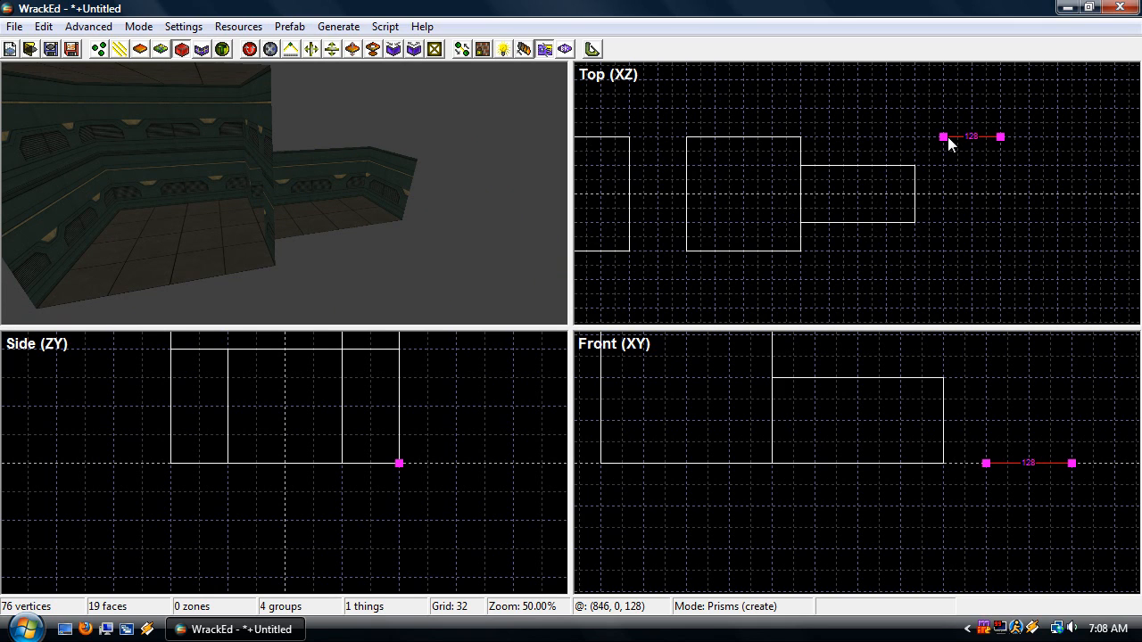
pyautogui.click(943, 136)
pyautogui.click(914, 165)
pyautogui.click(913, 229)
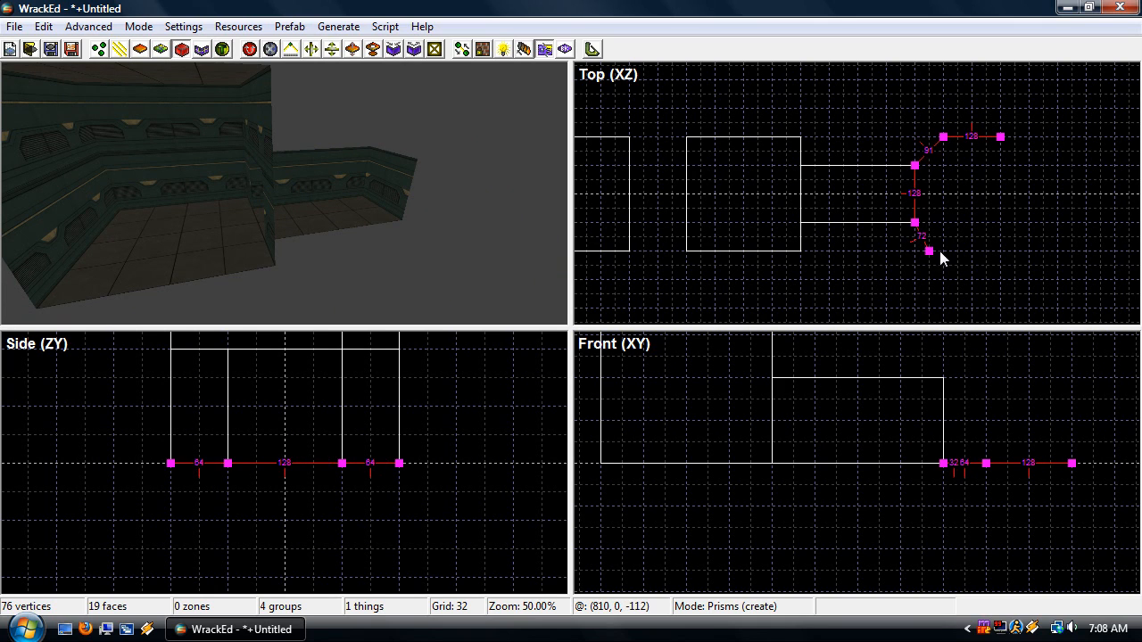
pyautogui.click(942, 252)
pyautogui.click(1000, 253)
pyautogui.click(1028, 224)
pyautogui.click(1028, 193)
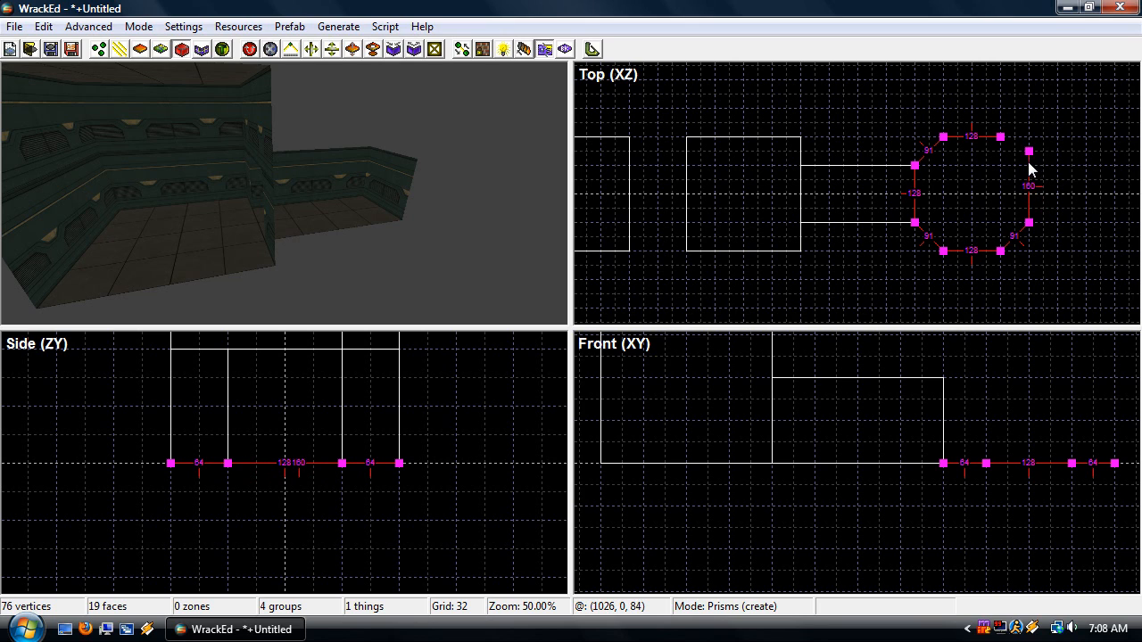
pyautogui.click(1000, 138)
# Raise the octagonal outline to a height of 160 in the Front view, create the prism and deselect its faces
pyautogui.moveTo(888, 462); pyautogui.dragTo(889, 362)
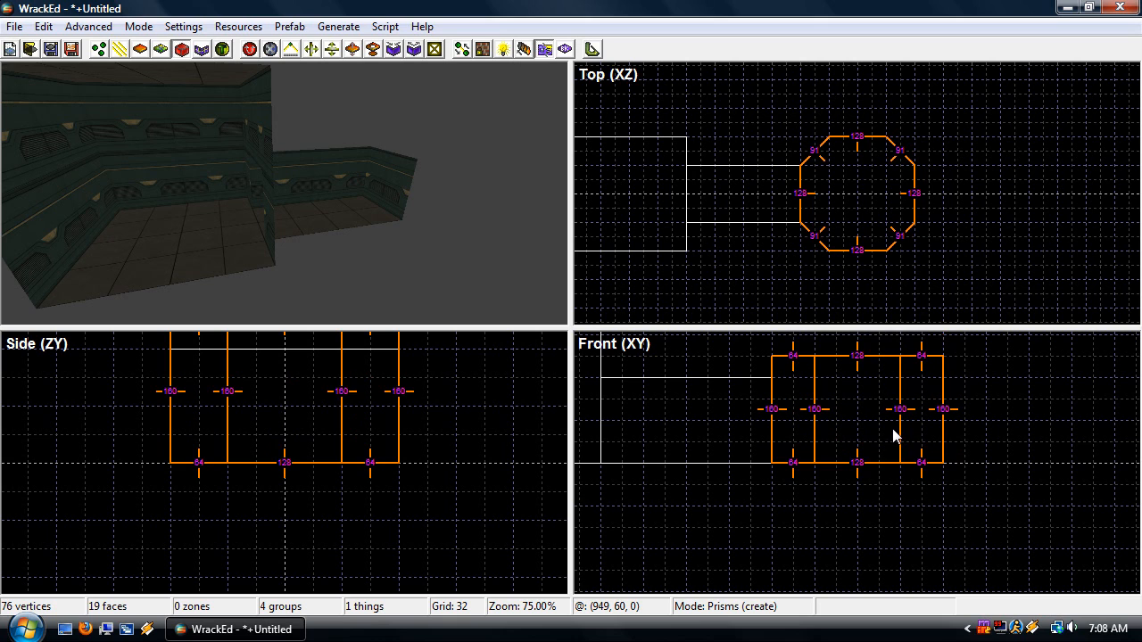
pyautogui.press('Return')
pyautogui.click(475, 266)
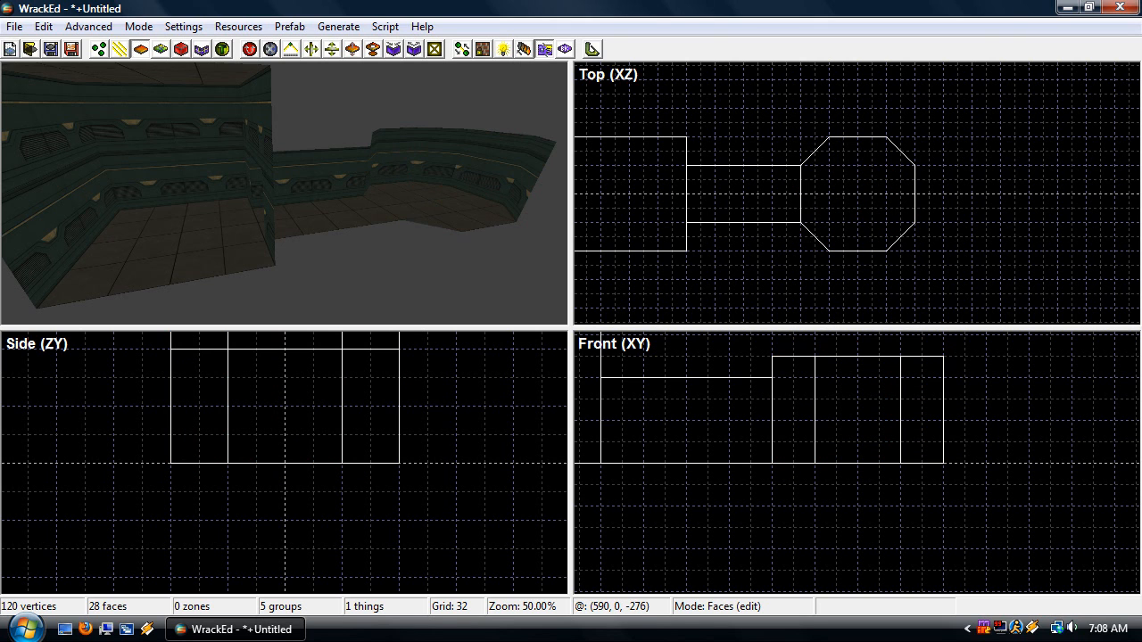
# Fly through the corridor and the octagonal room in the 3D view to check how the rooms connect
pyautogui.press('w')
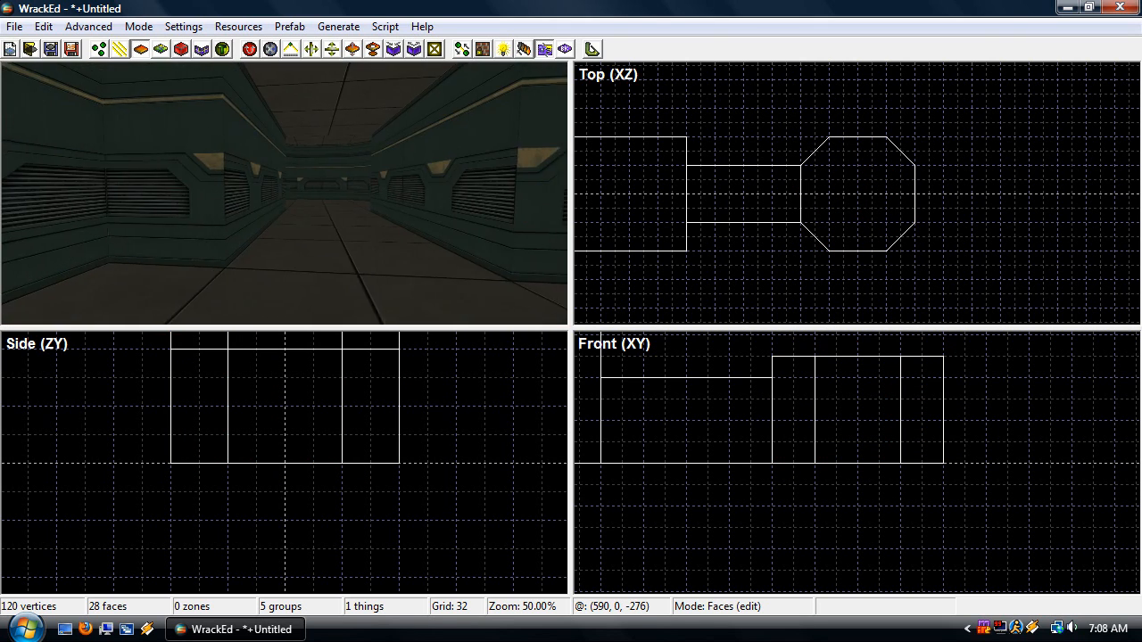
pyautogui.press('w')
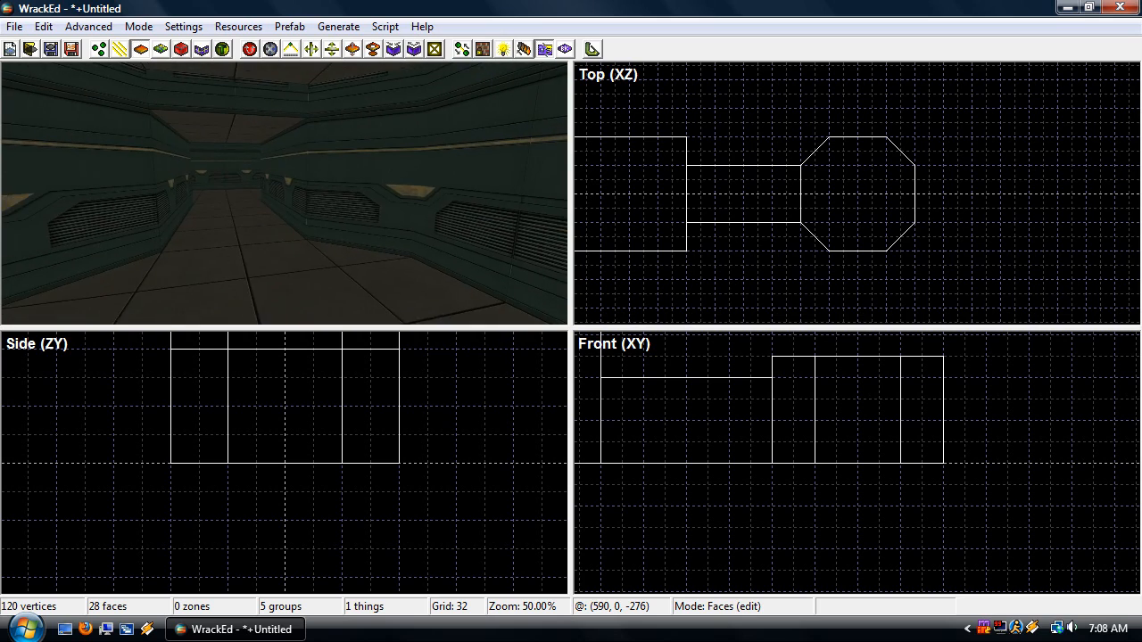
pyautogui.press('w')
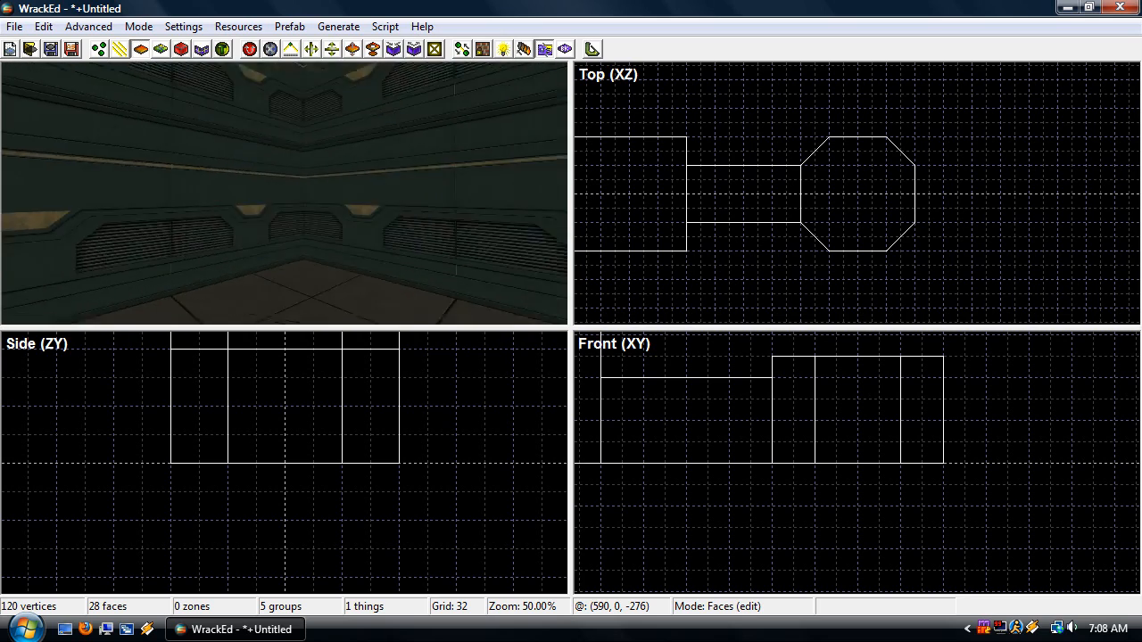
pyautogui.press('s')
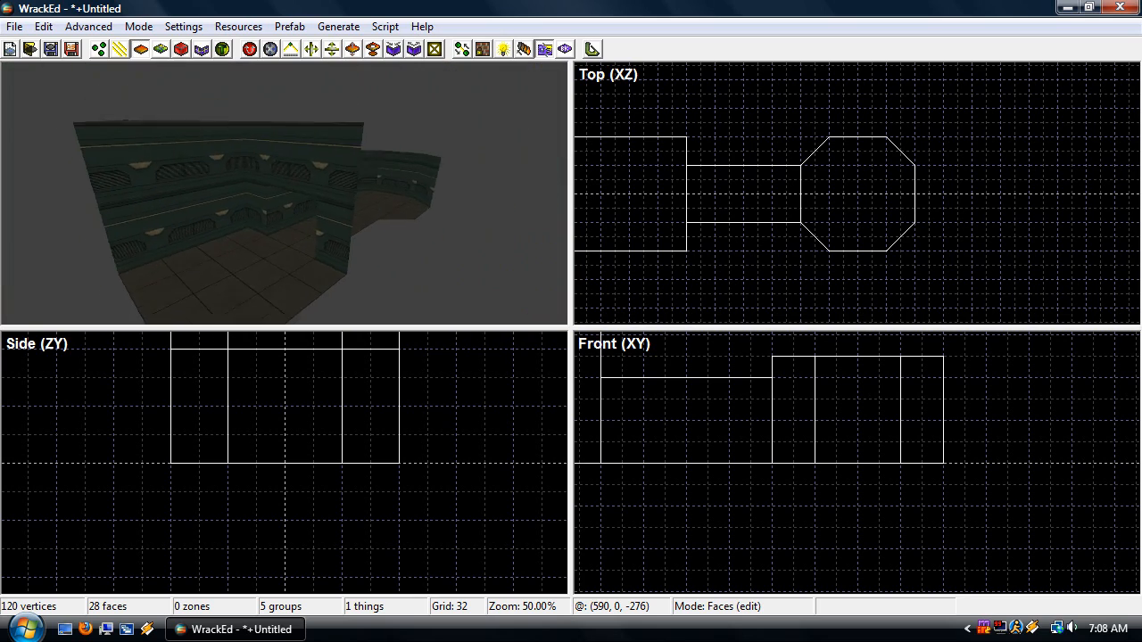
pyautogui.press('s')
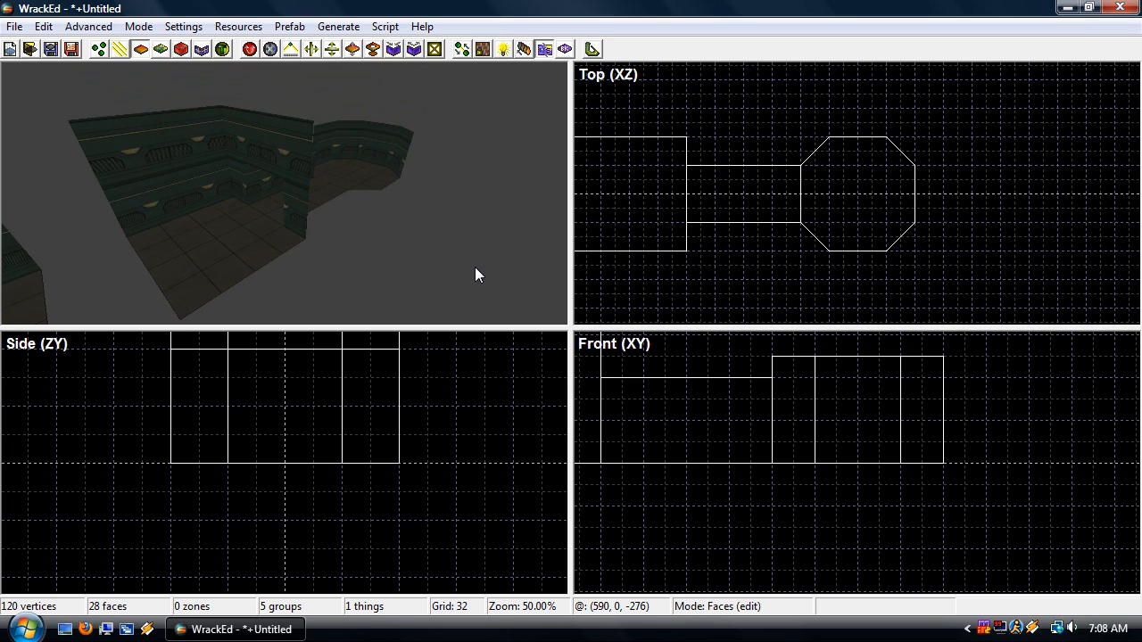
pyautogui.click(634, 236)
pyautogui.click(809, 165)
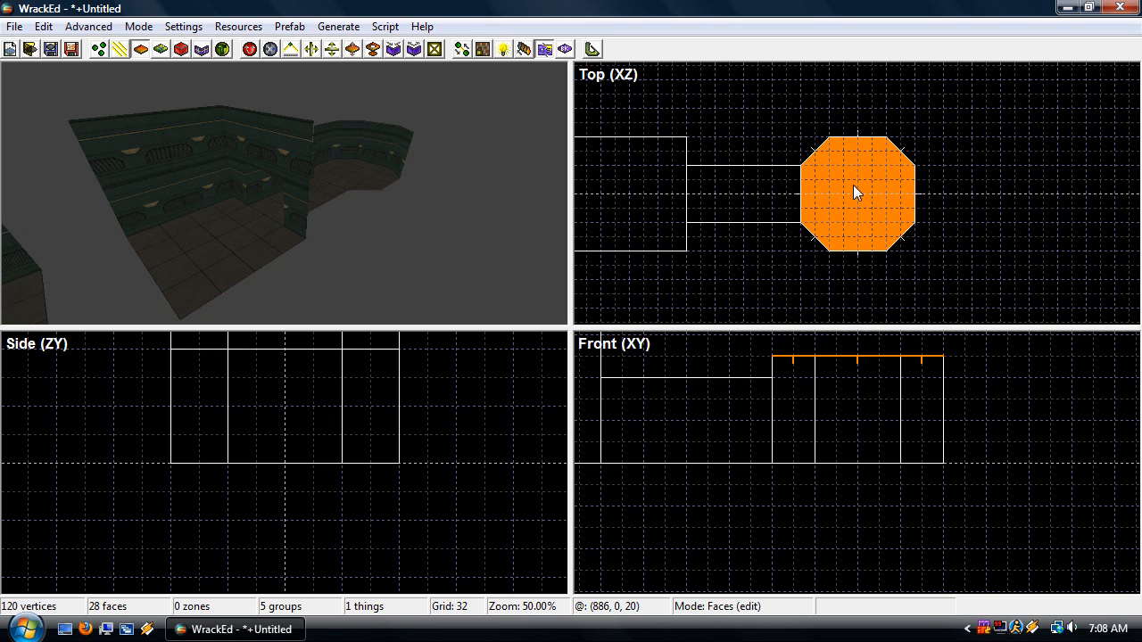
pyautogui.click(719, 199)
pyautogui.click(874, 233)
pyautogui.click(644, 214)
pyautogui.click(791, 198)
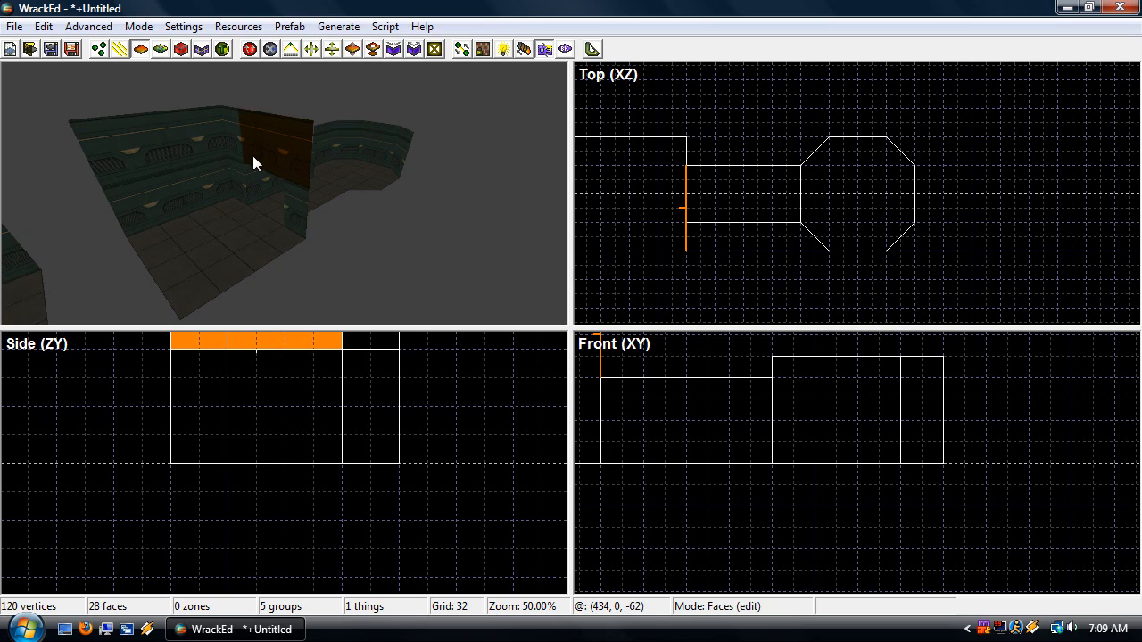
pyautogui.click(229, 228)
pyautogui.click(396, 240)
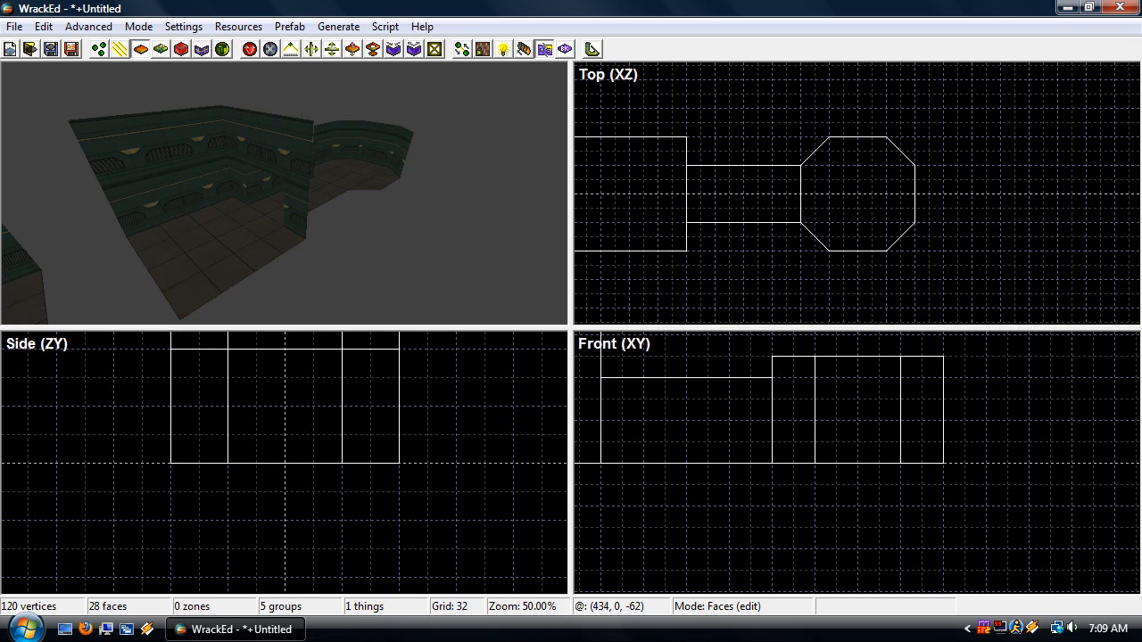
# Examine the joined tall room, corridor and octagonal room from outside in the 3D view
pyautogui.press('w')
pyautogui.press('d')
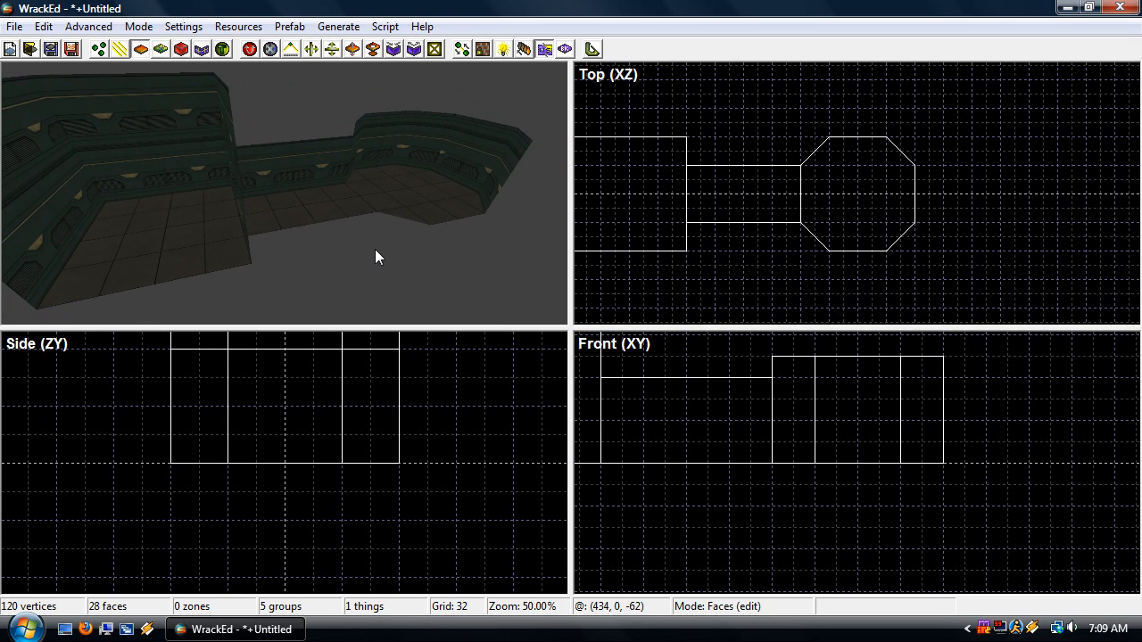
pyautogui.moveTo(375, 249); pyautogui.dragTo(348, 249, button='right')
pyautogui.press('a')
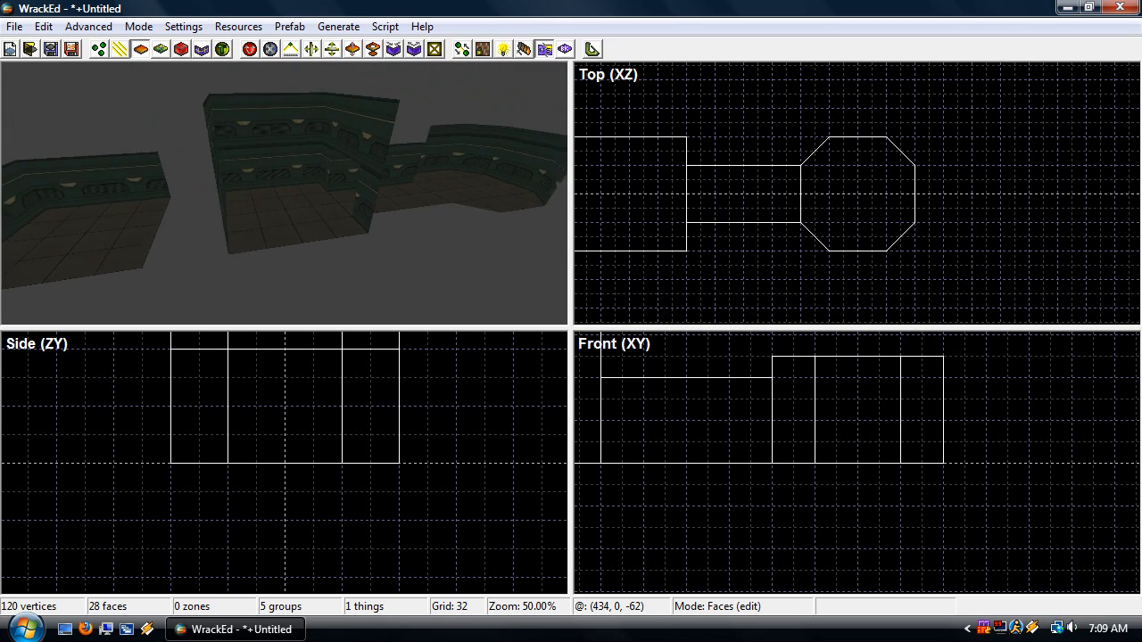
pyautogui.press('d')
pyautogui.press('w')
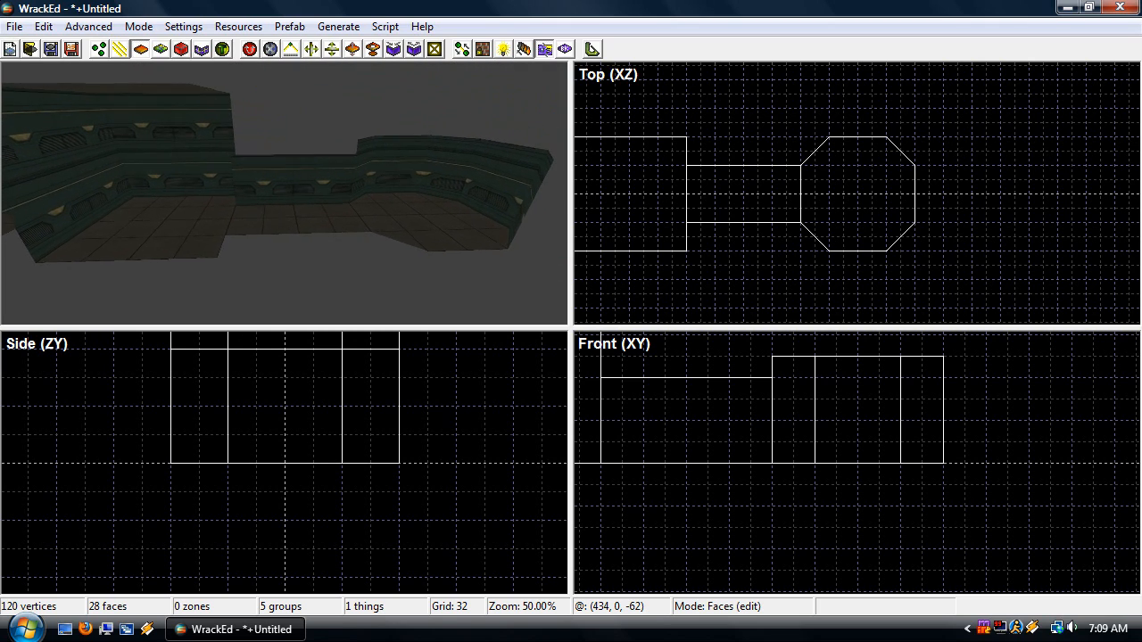
pyautogui.press('w')
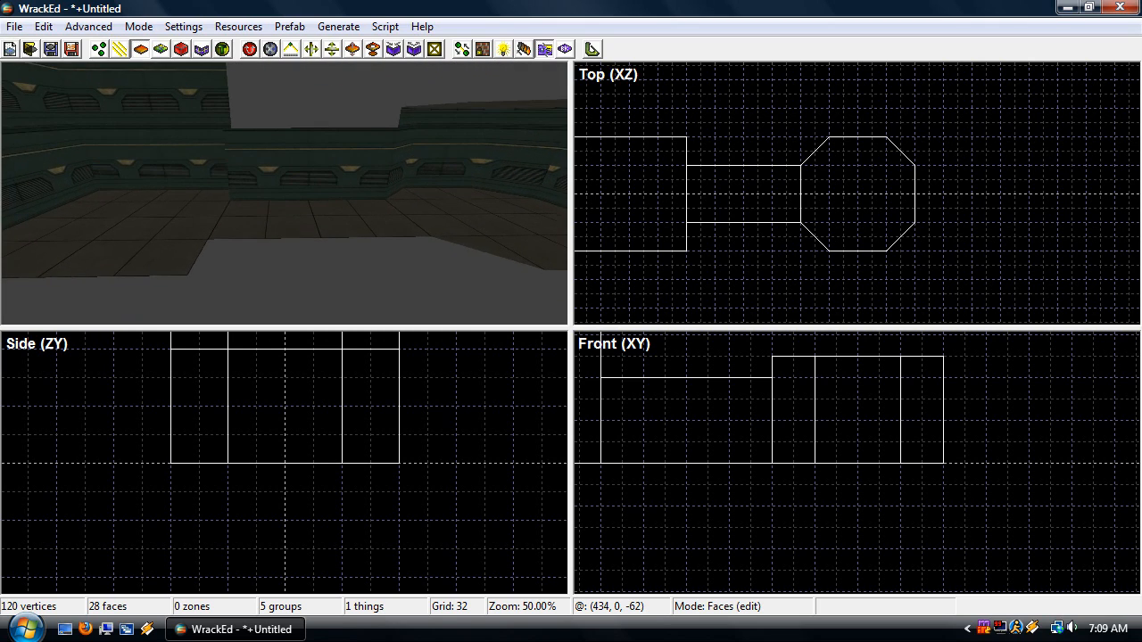
pyautogui.moveTo(375, 249)
pyautogui.mouseDown(button='right')
pyautogui.moveTo(331, 249)
pyautogui.moveTo(374, 249)
pyautogui.mouseUp(button='right')
pyautogui.press('s')
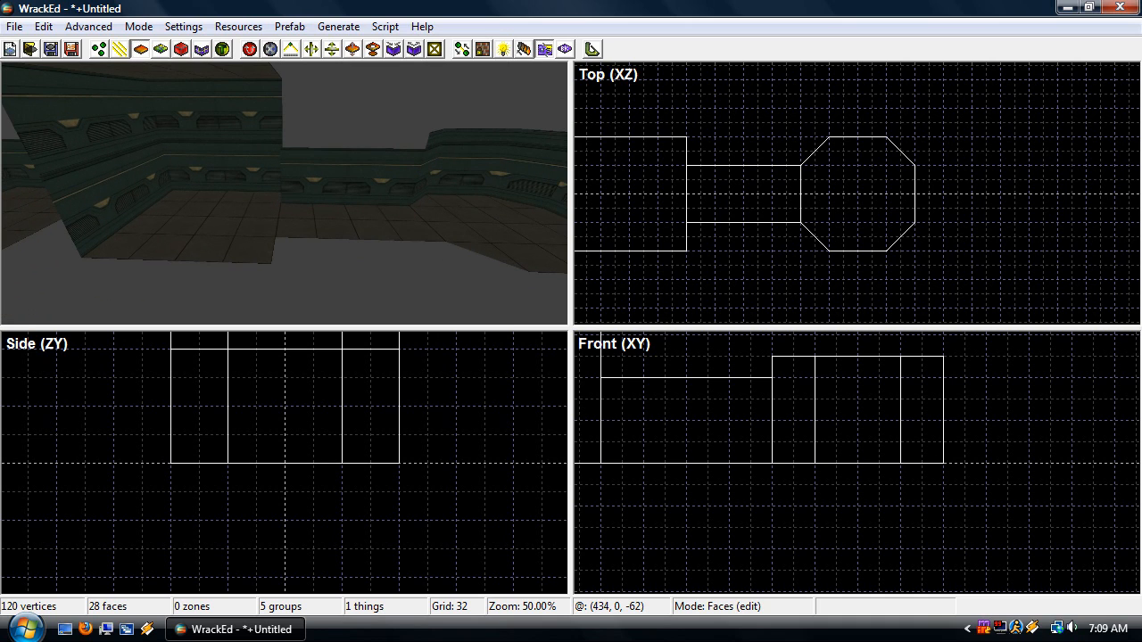
pyautogui.press('s')
pyautogui.press('w')
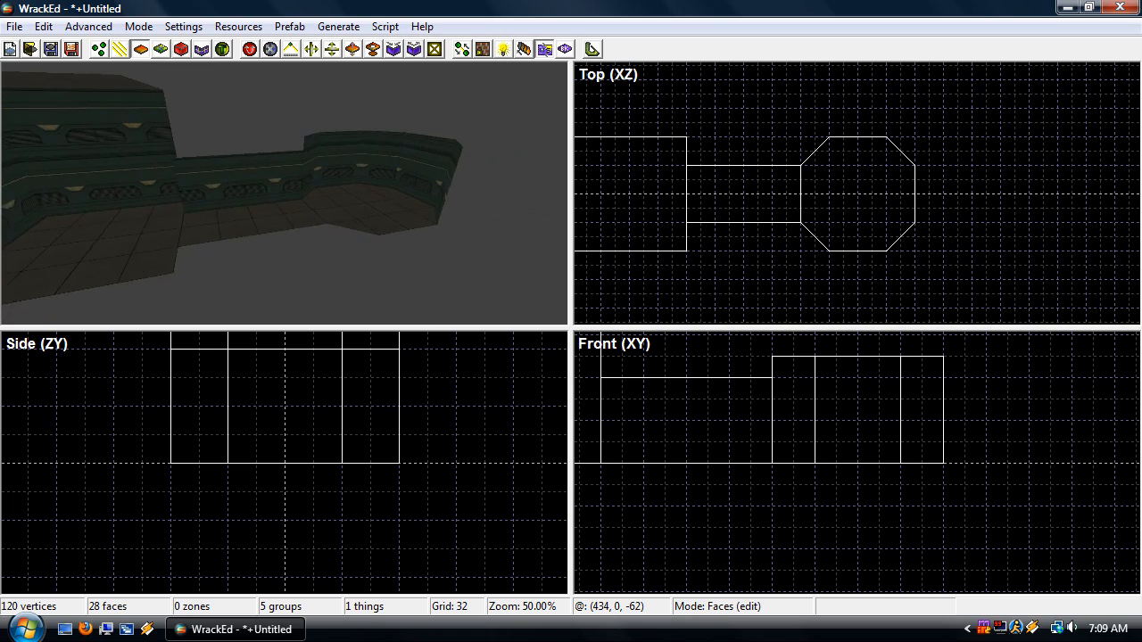
pyautogui.press('d')
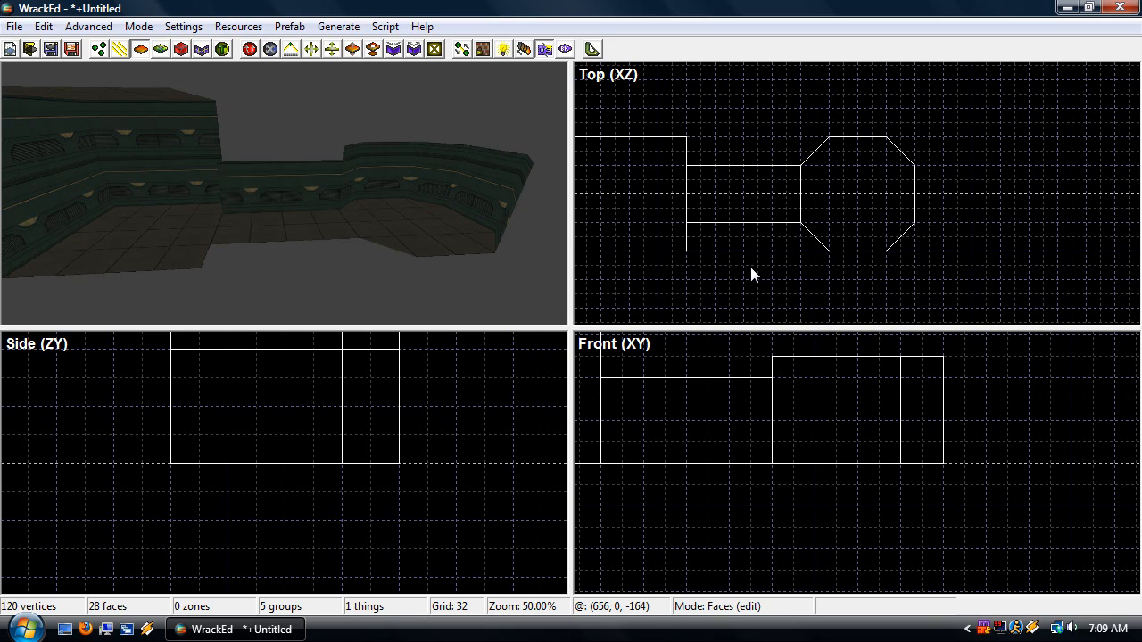
# In prism creation mode, outline a closed 64 by 64 square inside the tall room's upper-left corner in the Top view
pyautogui.press('p')
pyautogui.press('Up')
pyautogui.press('Left')
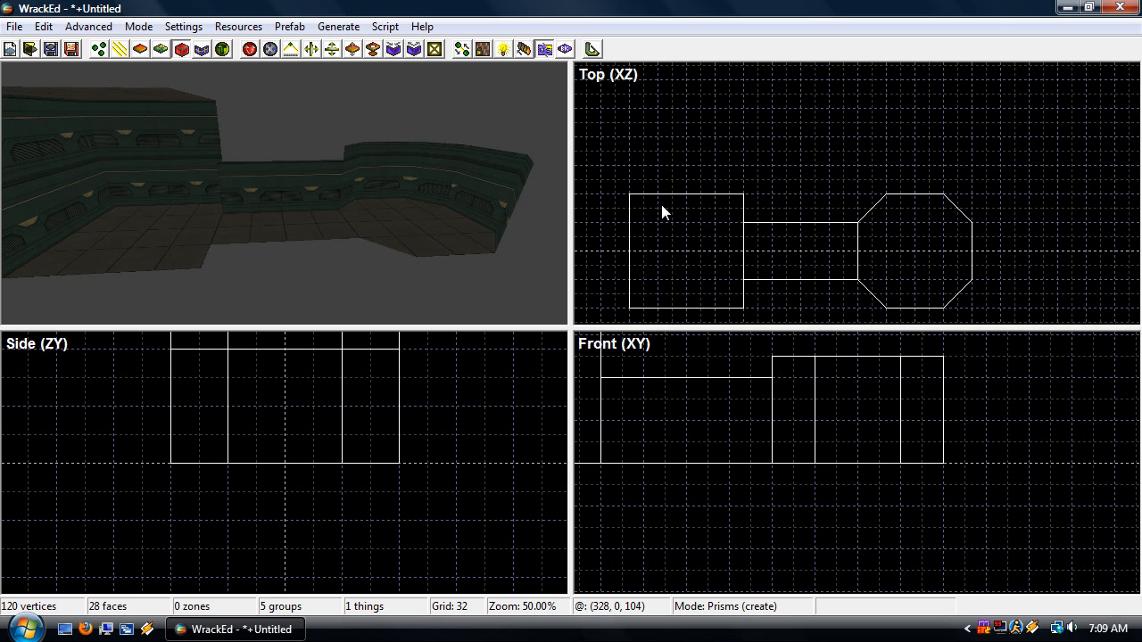
pyautogui.press('Left')
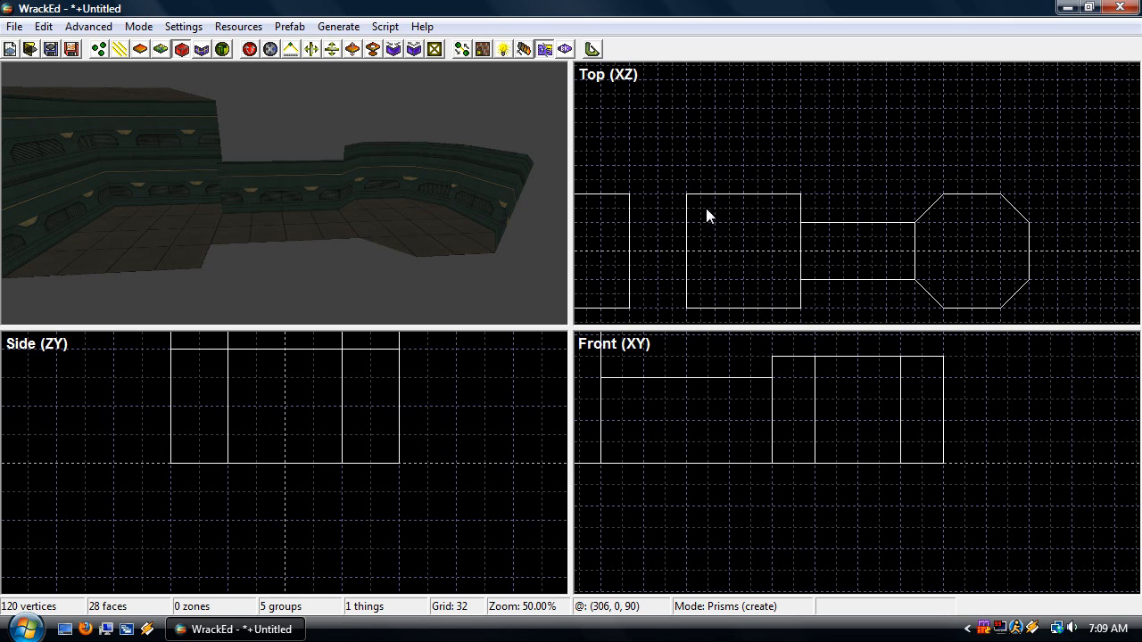
pyautogui.click(687, 194)
pyautogui.click(716, 194)
pyautogui.click(717, 223)
pyautogui.click(724, 222)
pyautogui.click(688, 227)
pyautogui.click(687, 195)
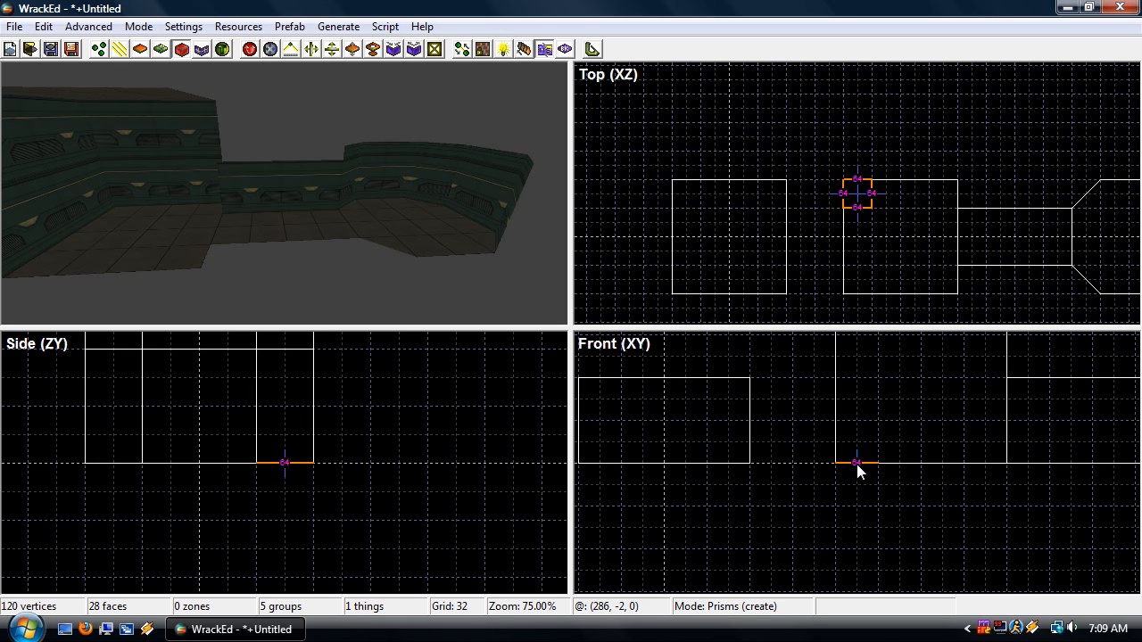
# Raise the small square outline to a height of 64 in the Front view, create the prism and deselect its faces
pyautogui.click(858, 417)
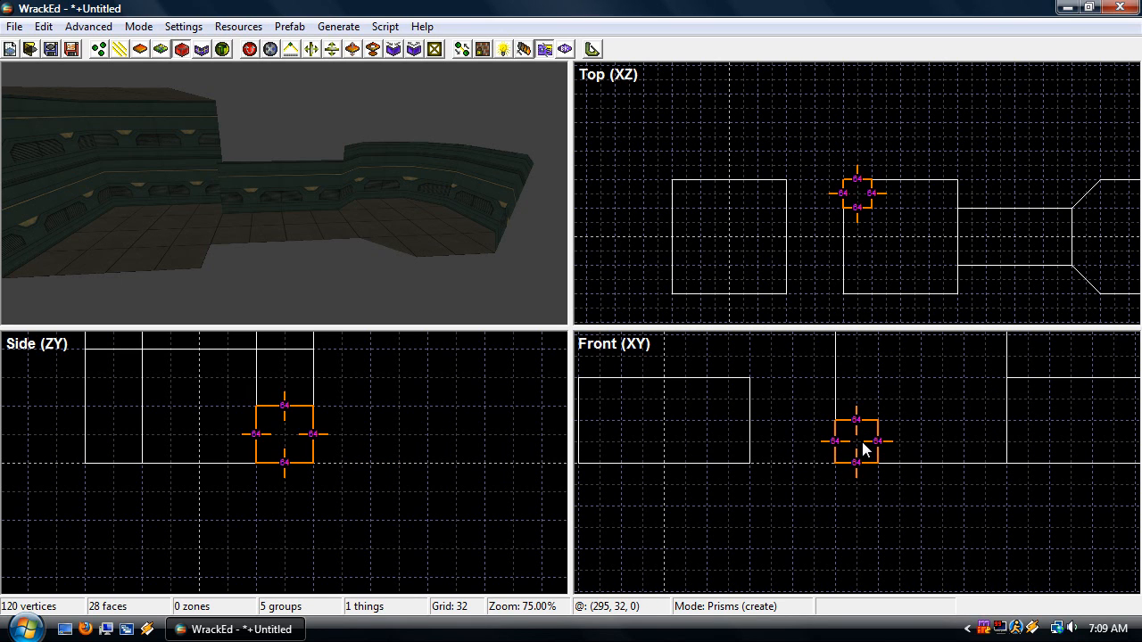
pyautogui.press('Return')
pyautogui.click(345, 264)
pyautogui.moveTo(345, 264); pyautogui.dragTo(250, 264, button='right')
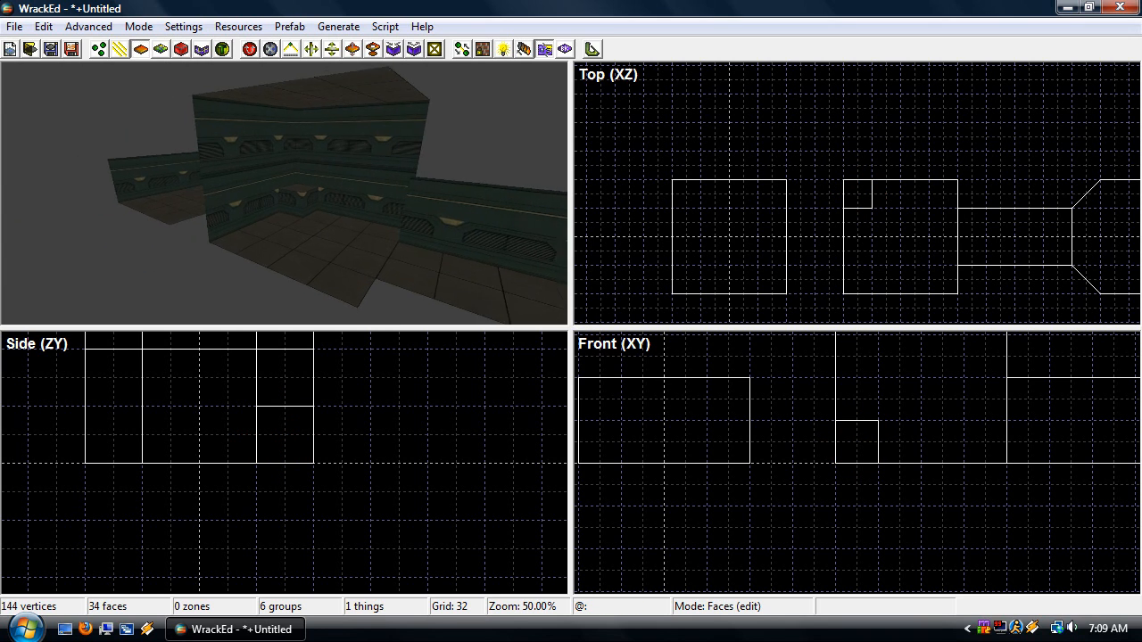
# Select the faces of the small box in the tall room's corner and apply the wall_biocross1.png texture to them
pyautogui.press('w')
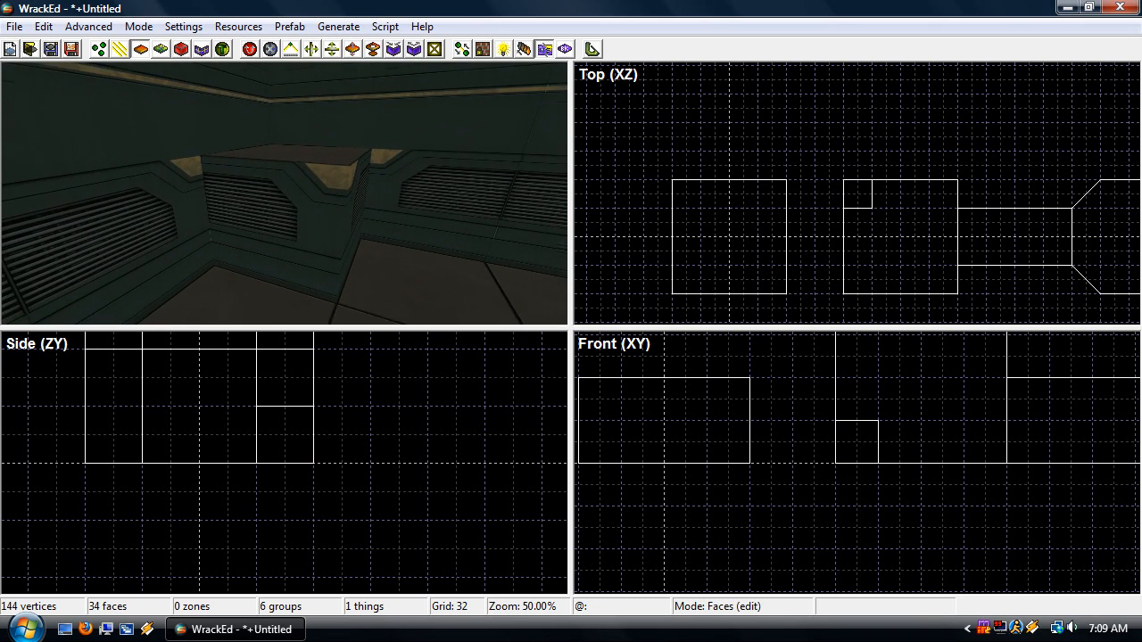
pyautogui.press('d')
pyautogui.press('a')
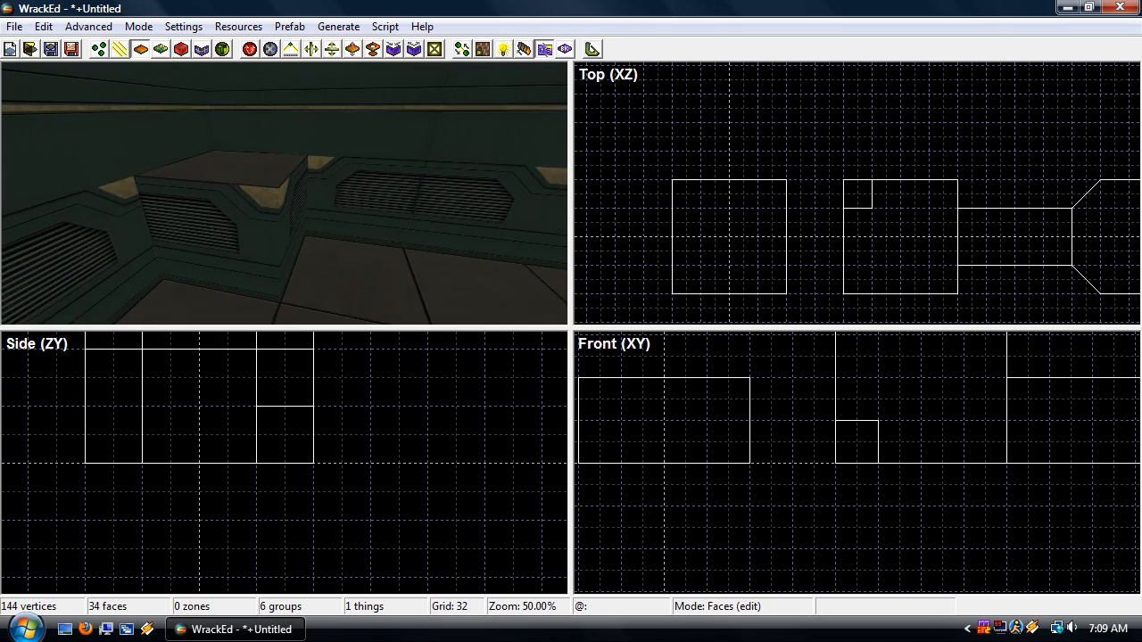
pyautogui.press('s')
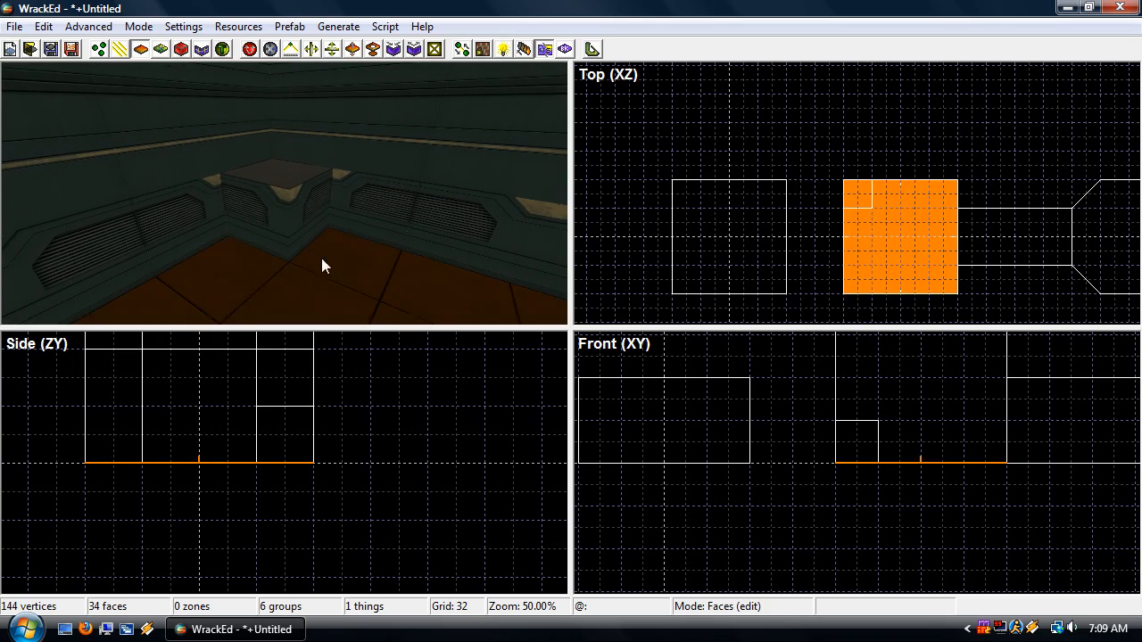
pyautogui.click(283, 207)
pyautogui.click(297, 200)
pyautogui.click(277, 181)
pyautogui.rightClick(277, 180)
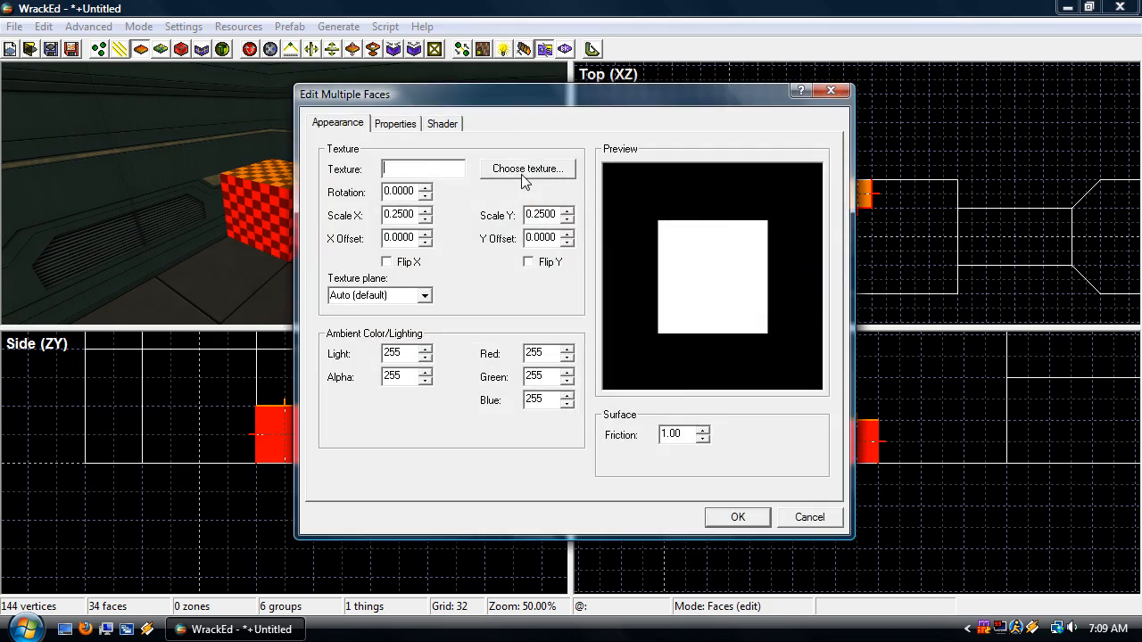
pyautogui.click(523, 175)
pyautogui.scroll(-5, 656, 375)
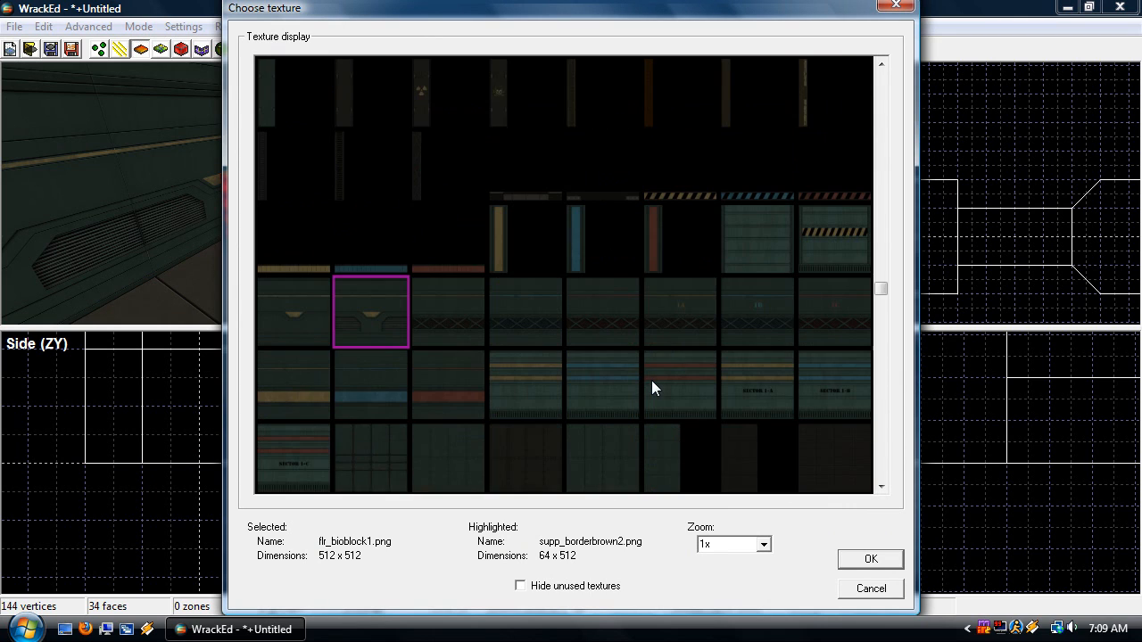
pyautogui.scroll(-6, 652, 380)
pyautogui.doubleClick(745, 294)
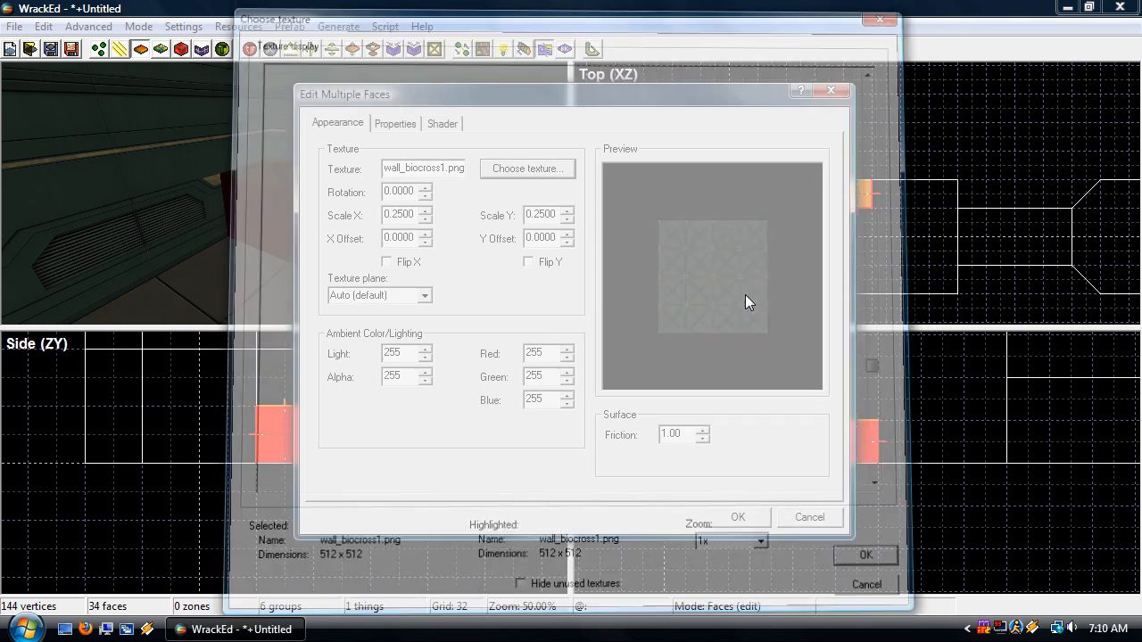
# Set the box faces' texture scale to 0.125 in both X and Y and apply the changes
pyautogui.moveTo(683, 102); pyautogui.dragTo(865, 111)
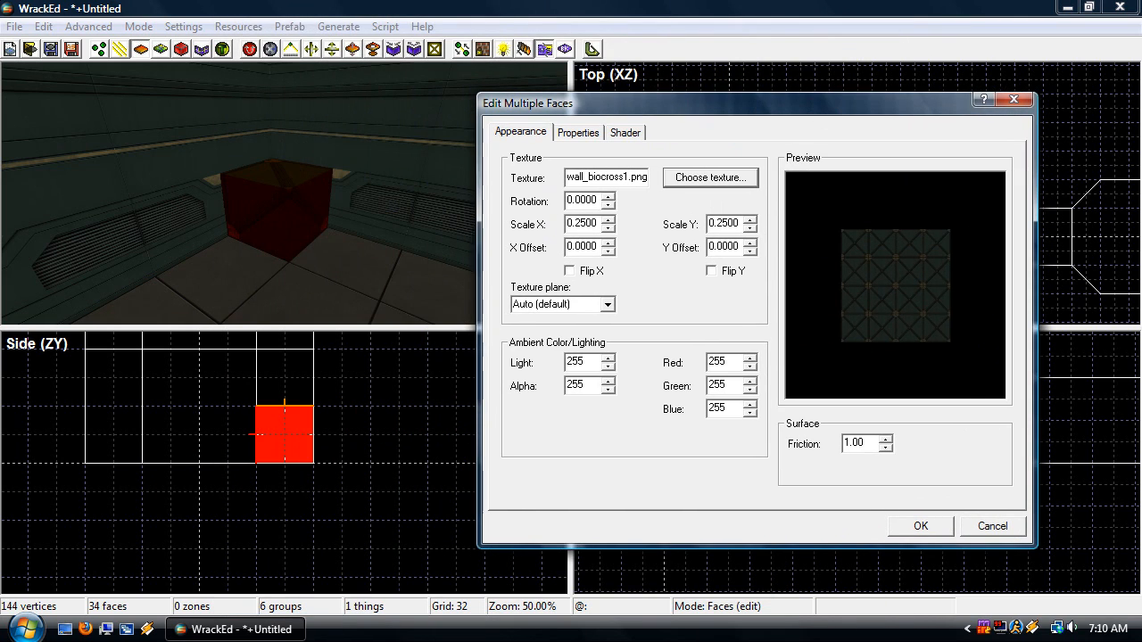
pyautogui.click(576, 224)
pyautogui.write('1')
pyautogui.press('Tab')
pyautogui.write('.1')
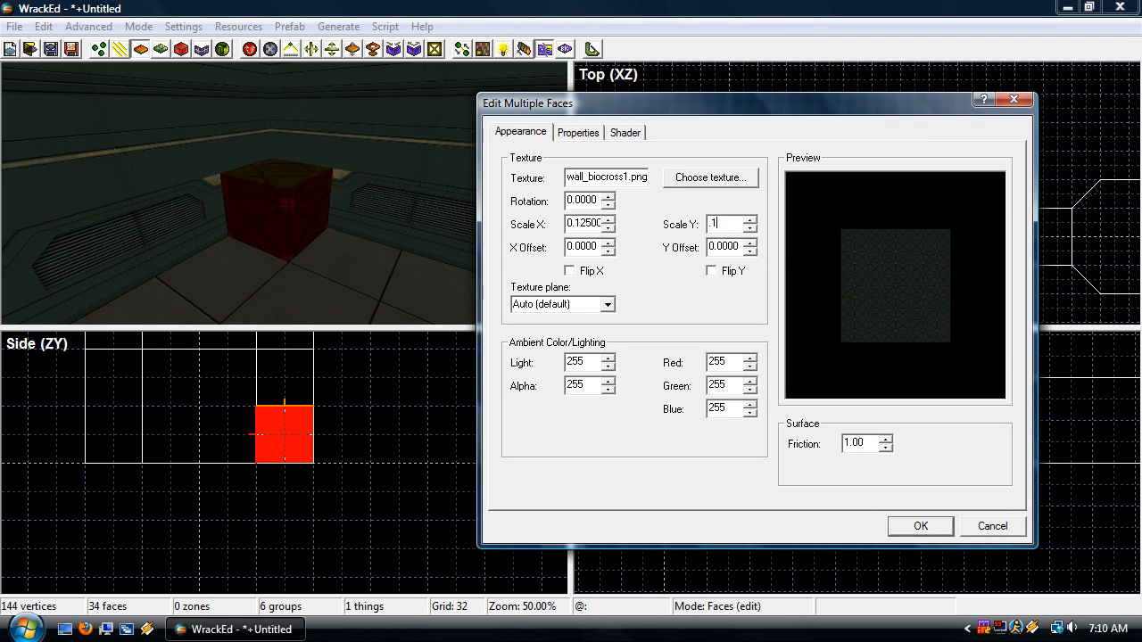
pyautogui.write('25')
pyautogui.press('Return')
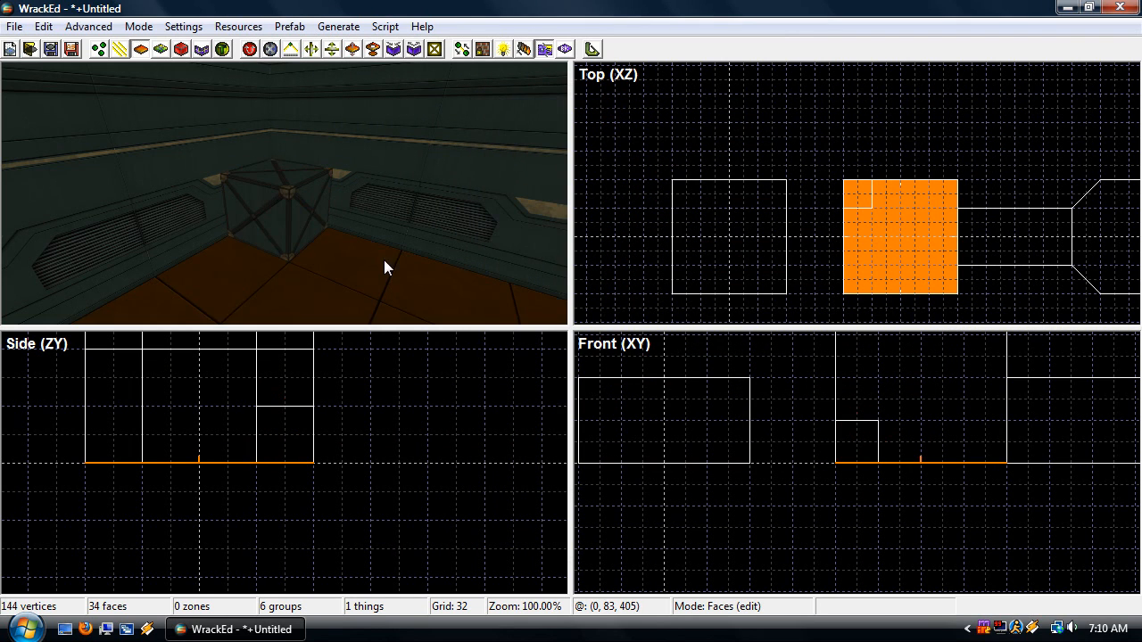
# Examine the textured box from farther away in the 3D view and clear the face selection
pyautogui.press('s')
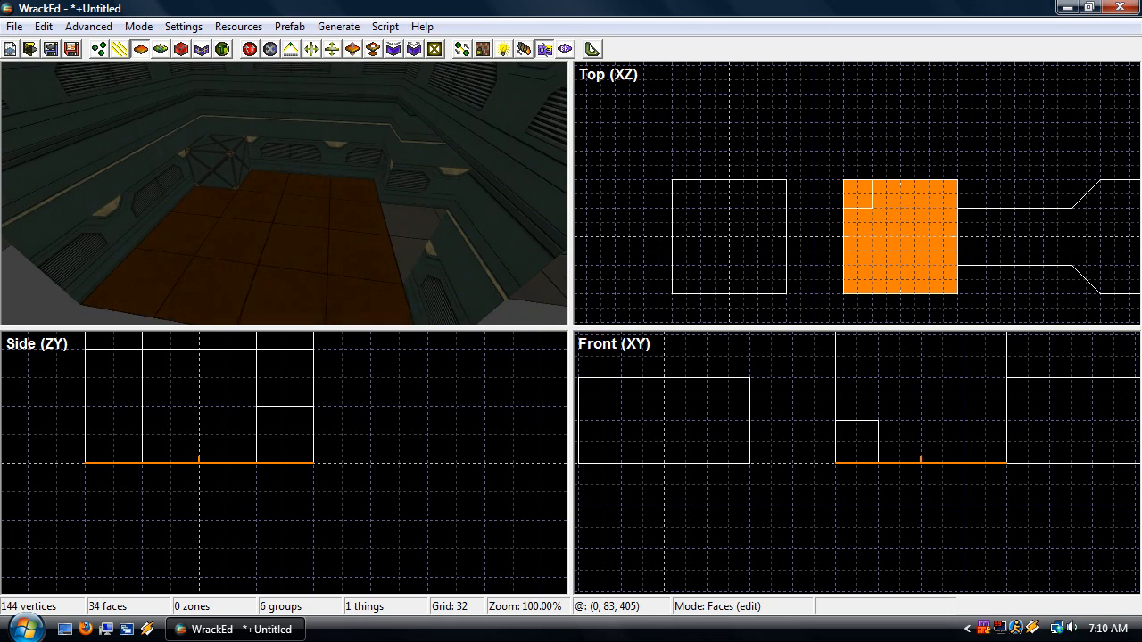
pyautogui.click(383, 260)
pyautogui.press('Escape')
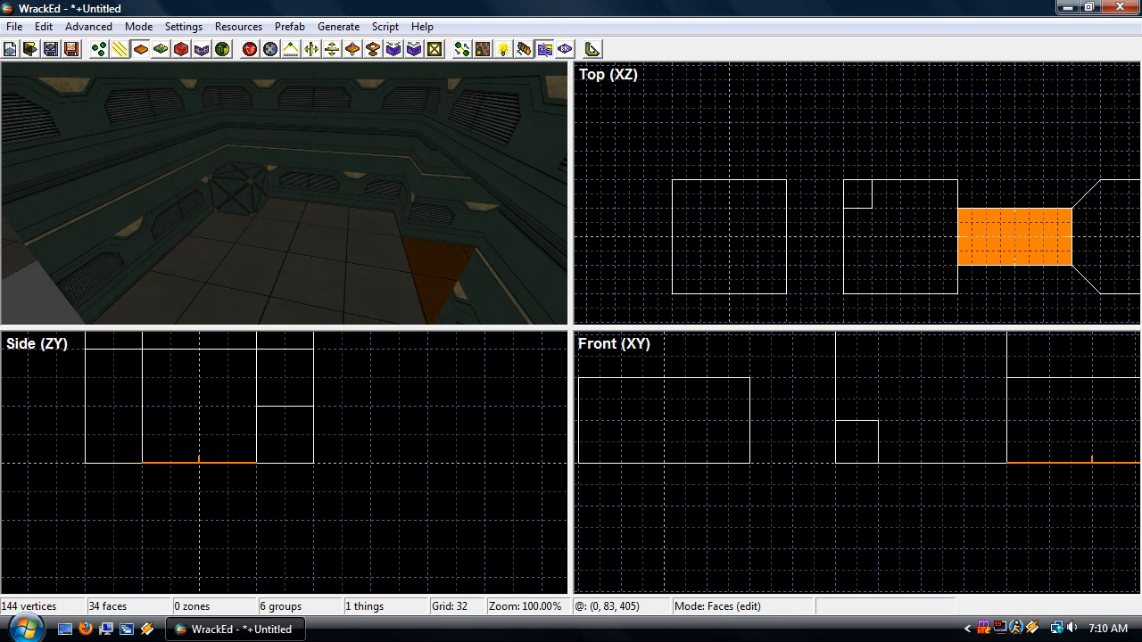
pyautogui.press('d')
pyautogui.press('Escape')
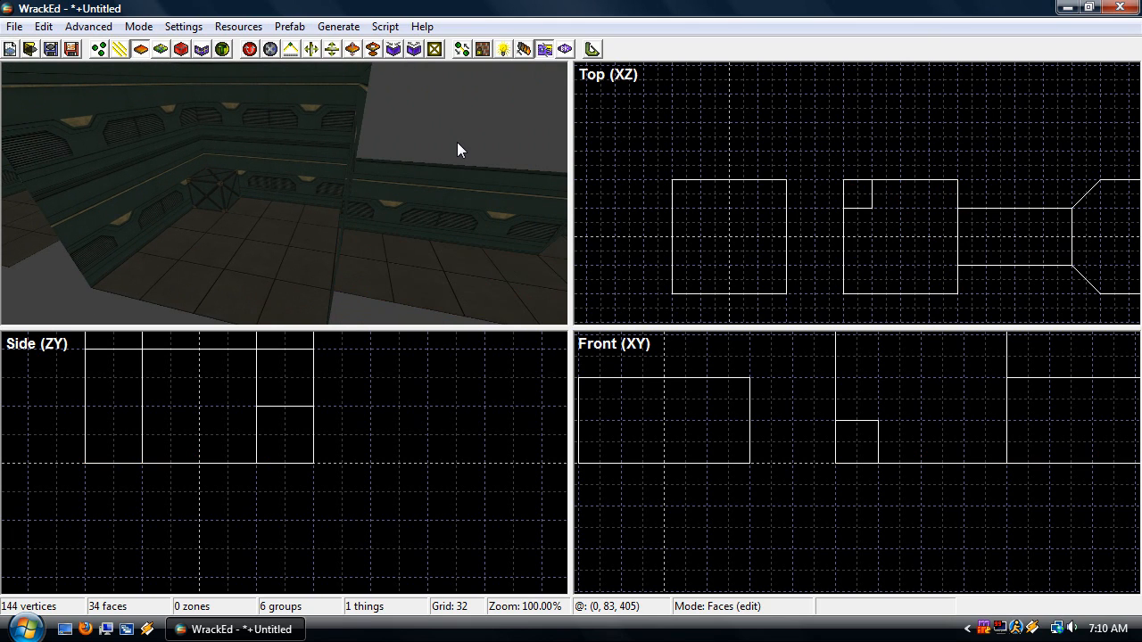
# In things mode, place a PlayerStart on the tall room's floor at X 320, Z 0 in the Top view, and deselect it
pyautogui.click(858, 232)
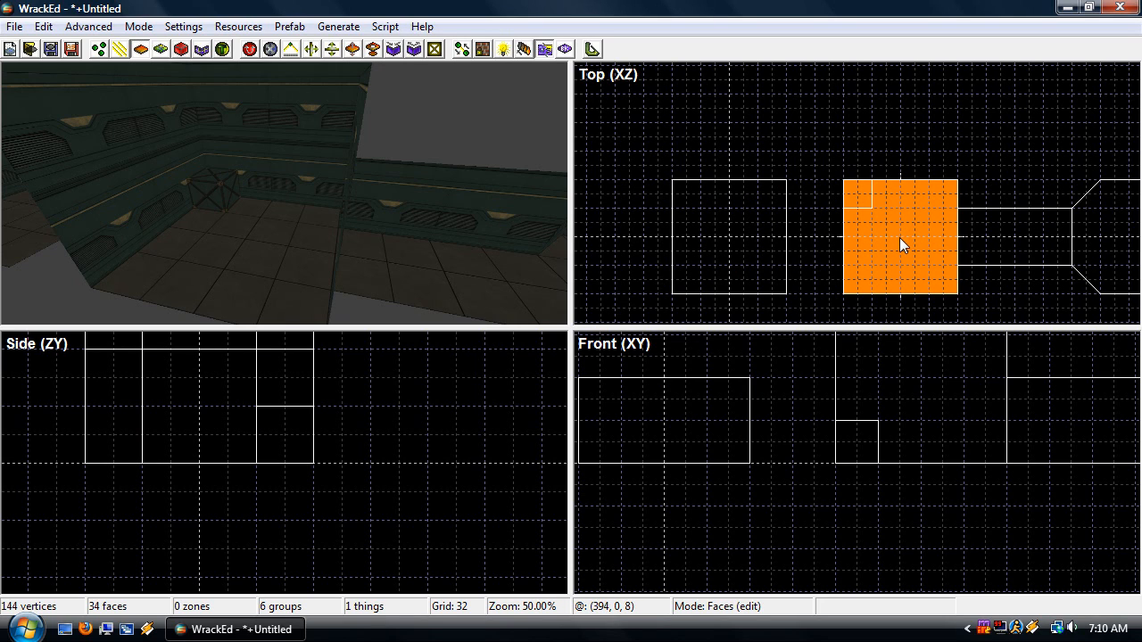
pyautogui.click(929, 147)
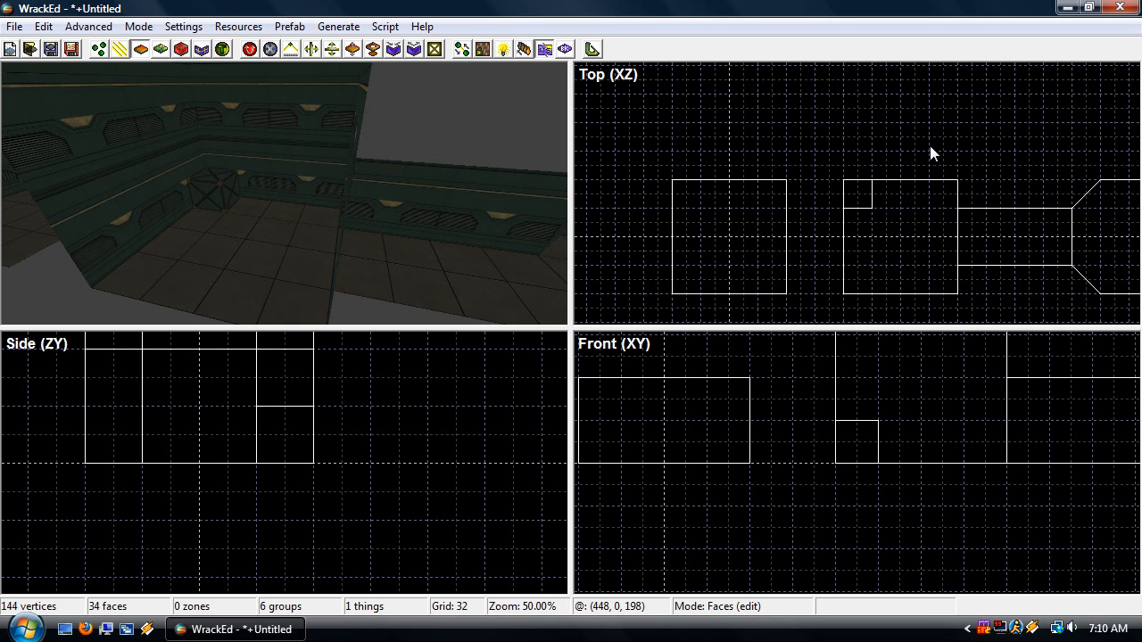
pyautogui.press('t')
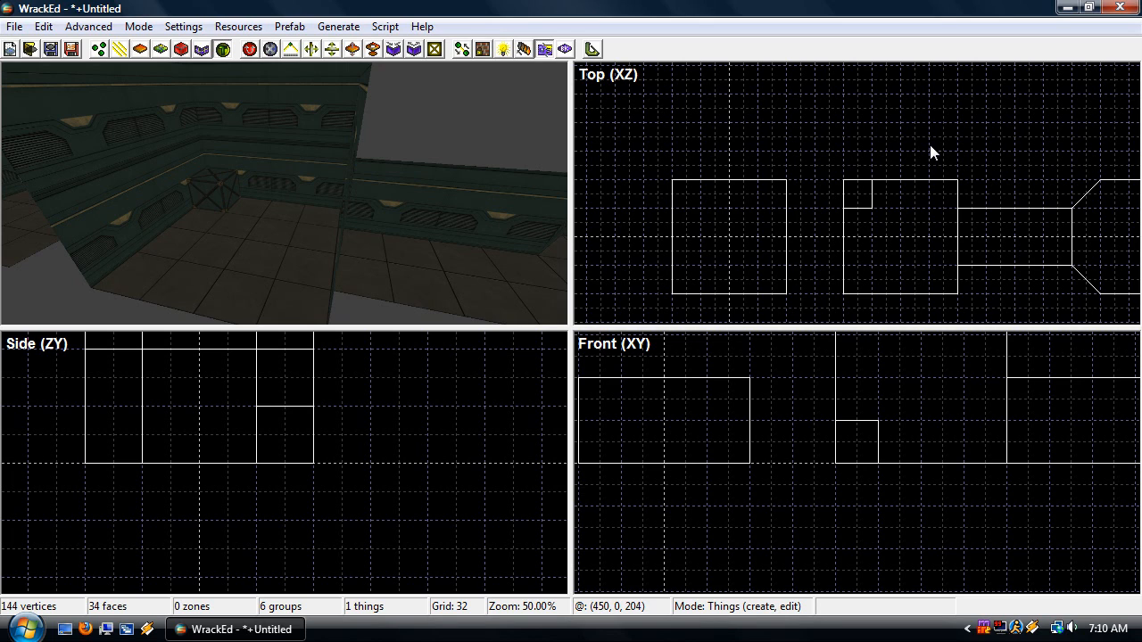
pyautogui.click(873, 236)
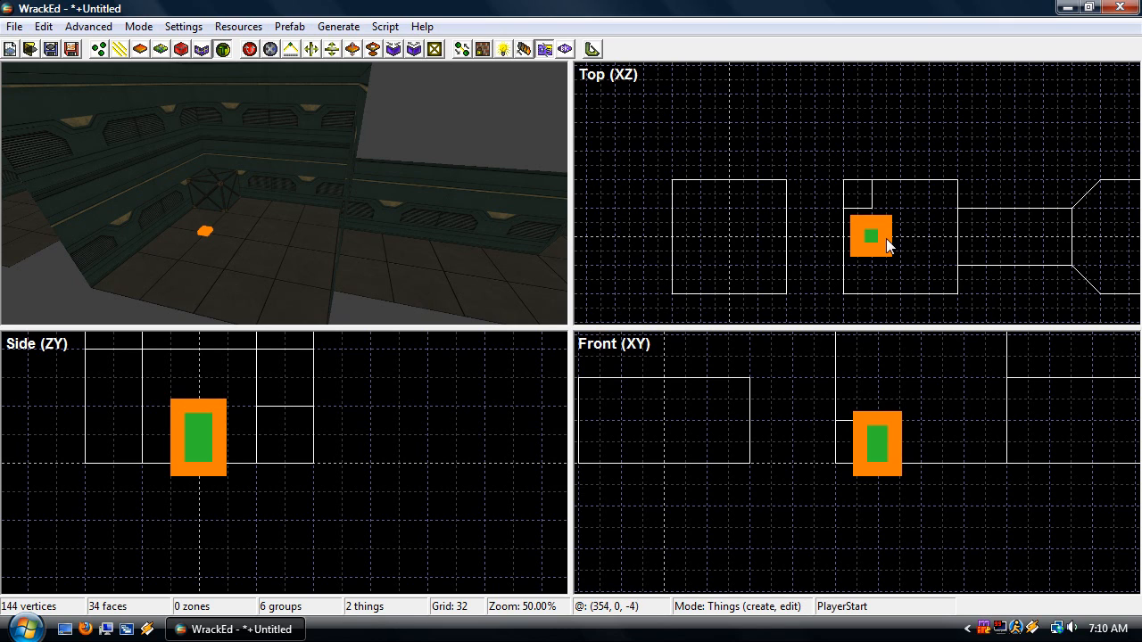
pyautogui.click(879, 237)
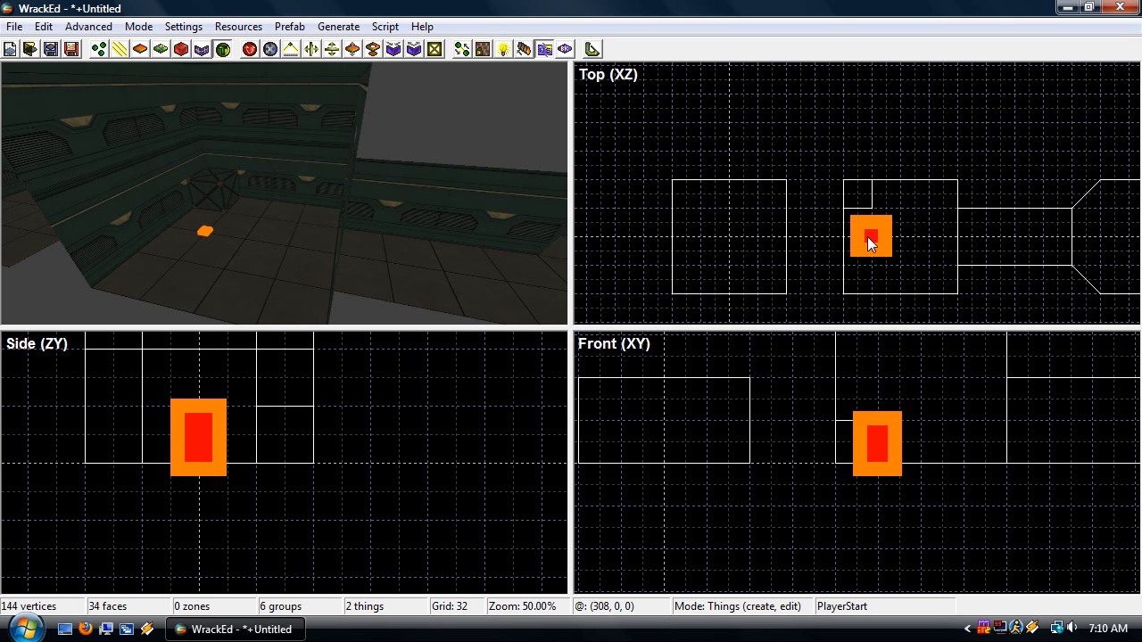
pyautogui.click(937, 249)
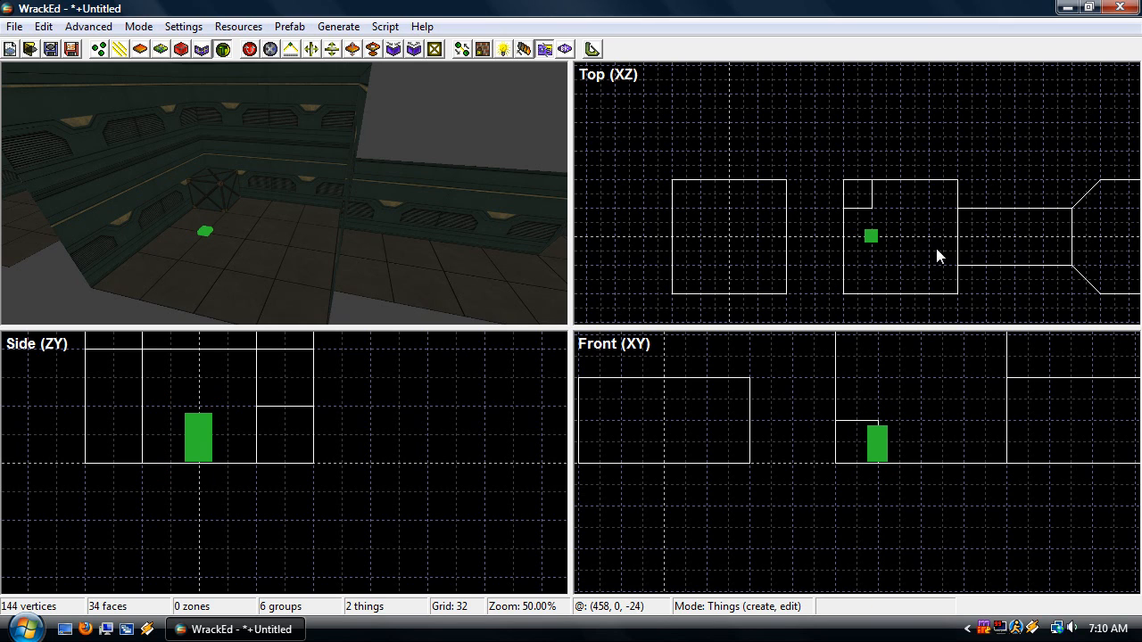
# Open the PlayerStart's properties, go to its direction angle and accept the dialog
pyautogui.doubleClick(871, 239)
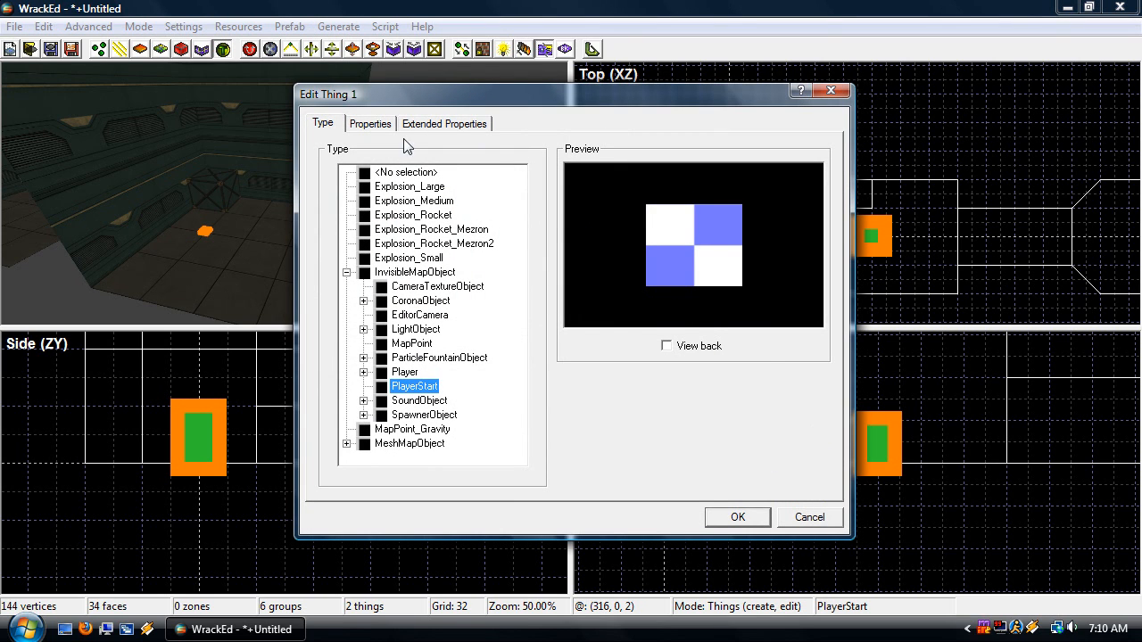
pyautogui.click(370, 124)
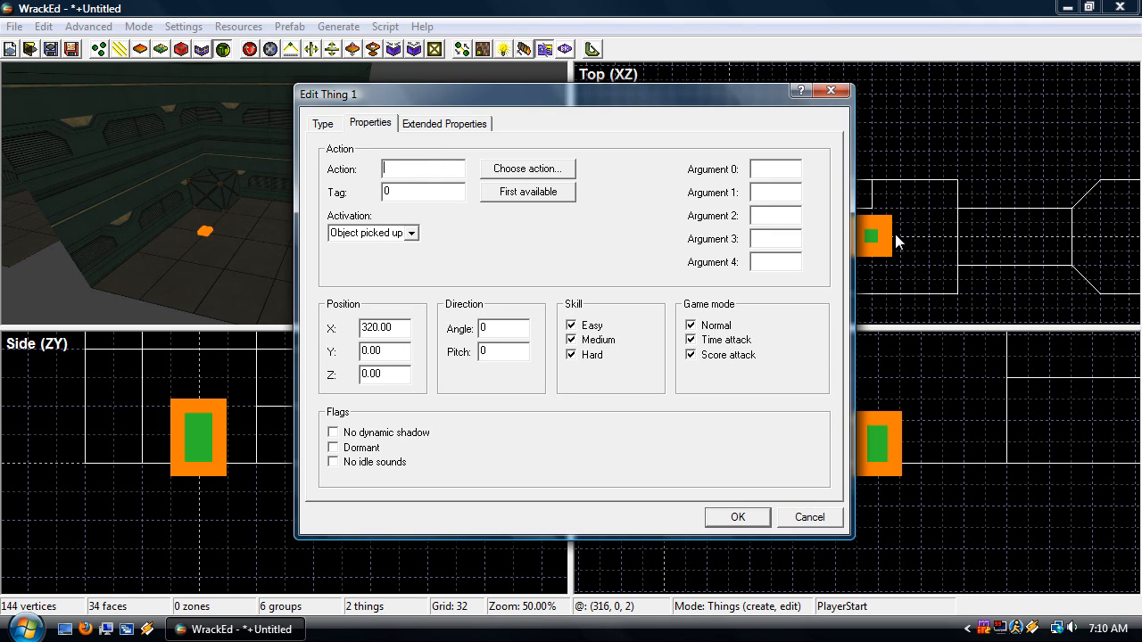
pyautogui.moveTo(486, 328); pyautogui.dragTo(465, 330)
pyautogui.press('Return')
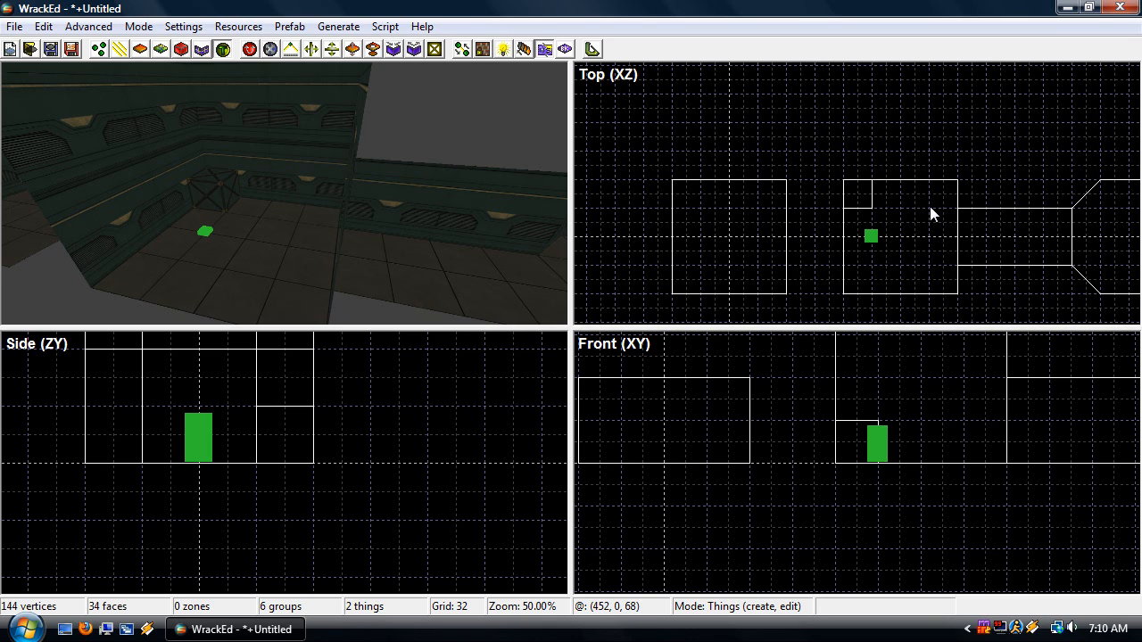
# Place a new thing in the middle of the corridor in the Top view and set its type to Crawler
pyautogui.press('Right')
pyautogui.press('Down')
pyautogui.press('Right')
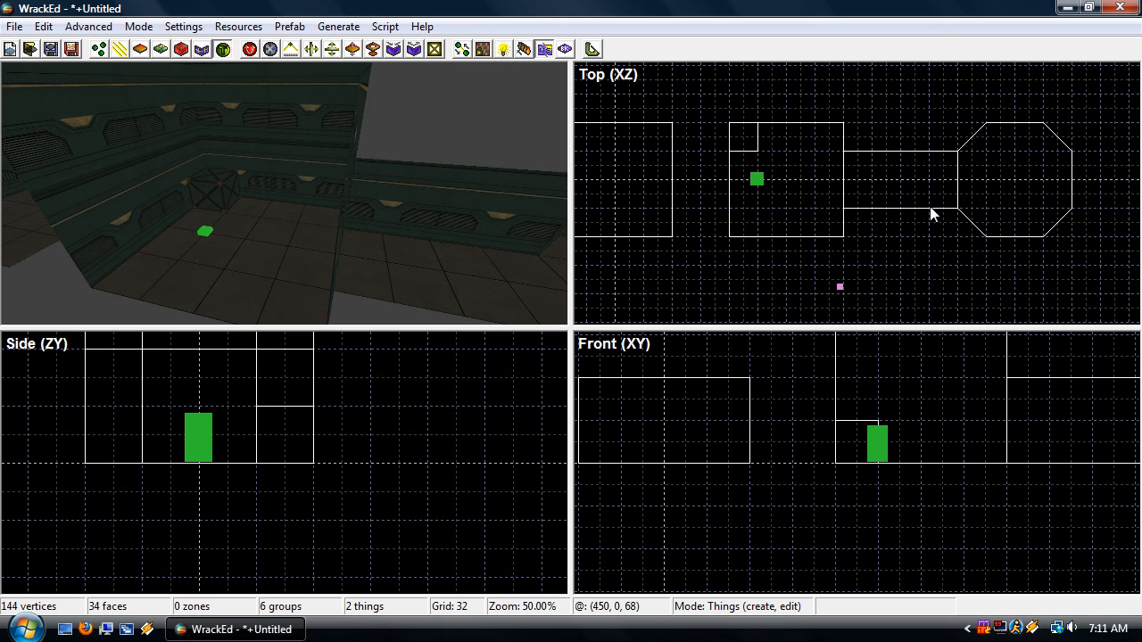
pyautogui.click(899, 183)
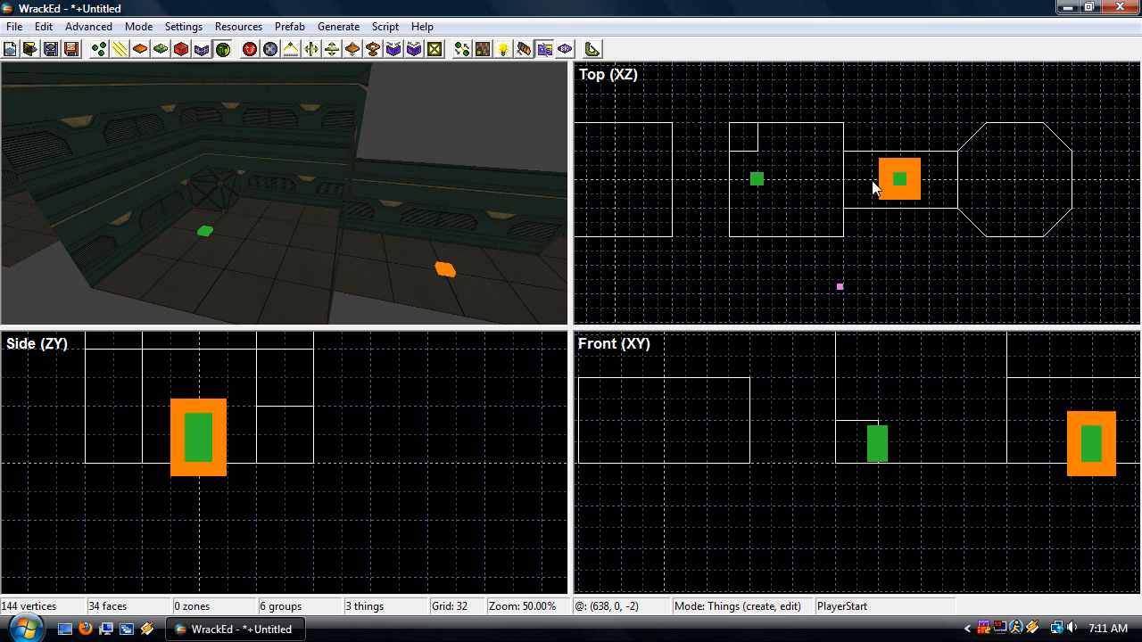
pyautogui.doubleClick(901, 182)
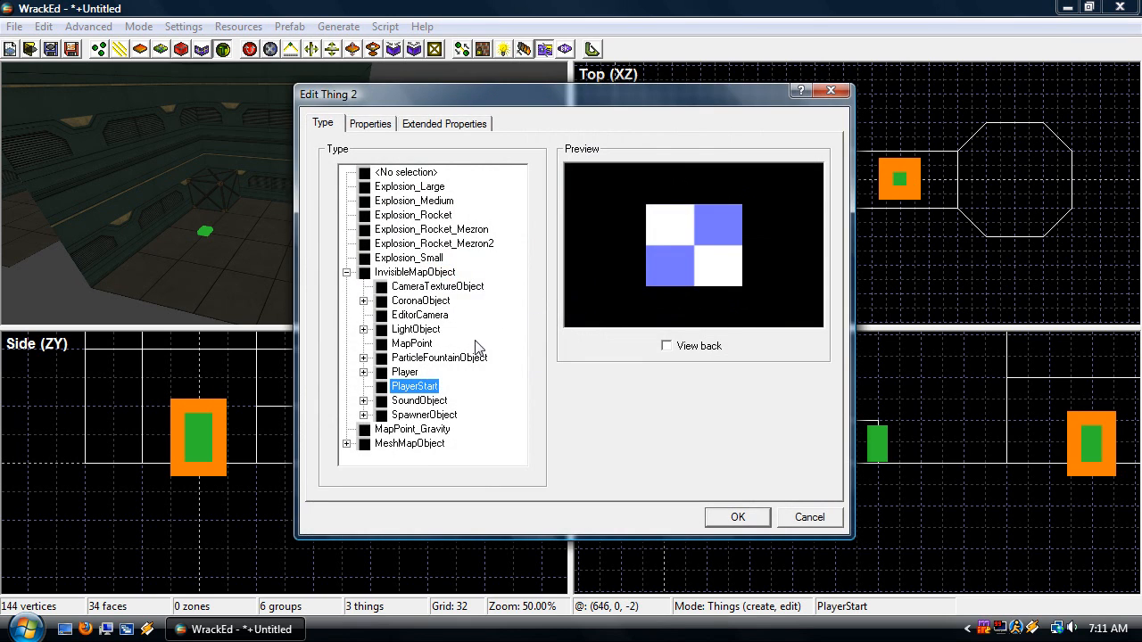
pyautogui.click(347, 443)
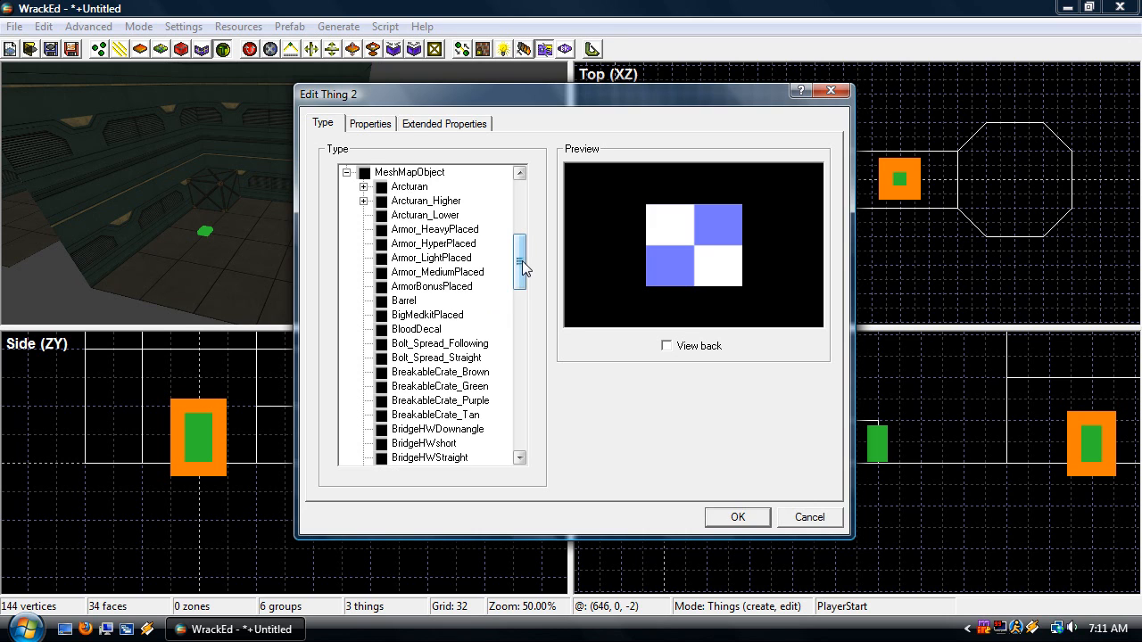
pyautogui.moveTo(522, 260)
pyautogui.mouseDown()
pyautogui.moveTo(521, 249)
pyautogui.moveTo(521, 309)
pyautogui.moveTo(408, 327)
pyautogui.mouseUp()
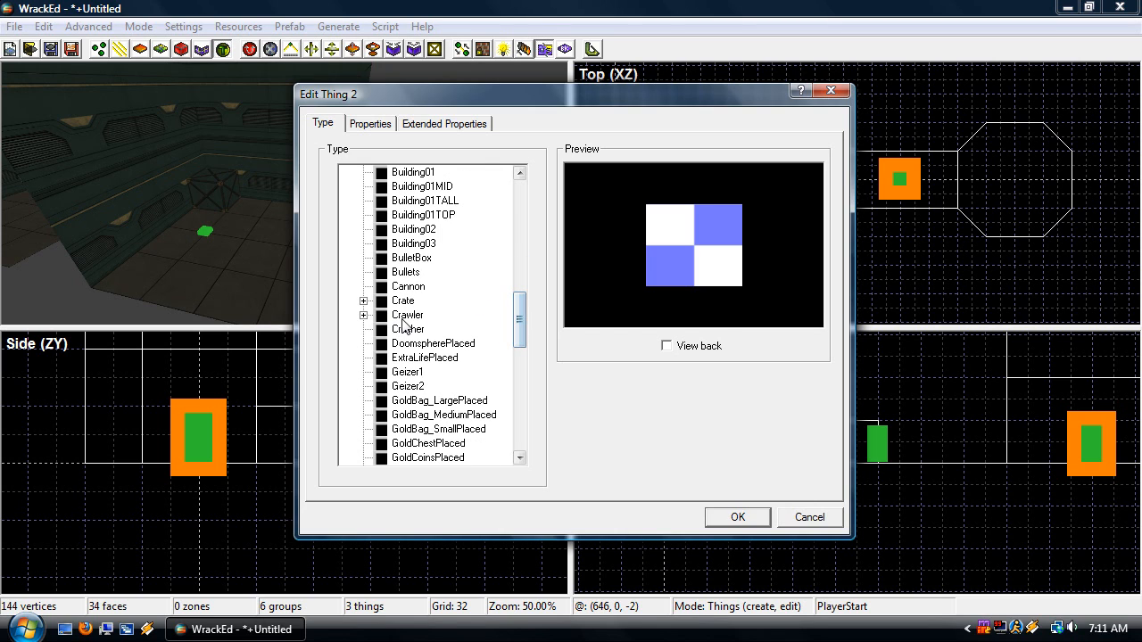
pyautogui.click(404, 319)
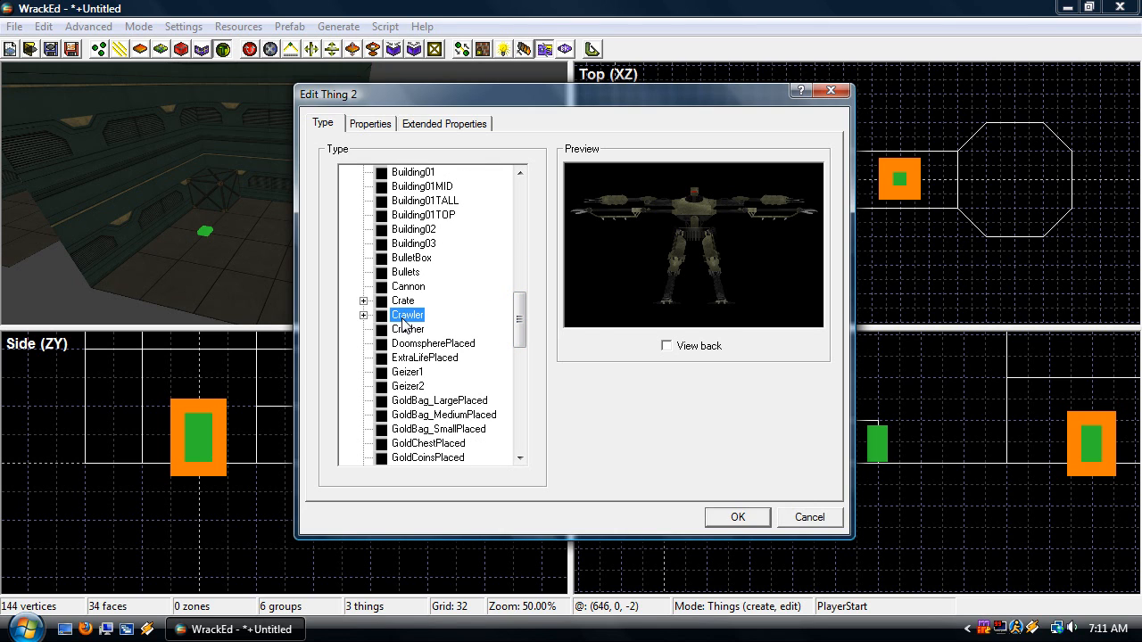
pyautogui.click(734, 515)
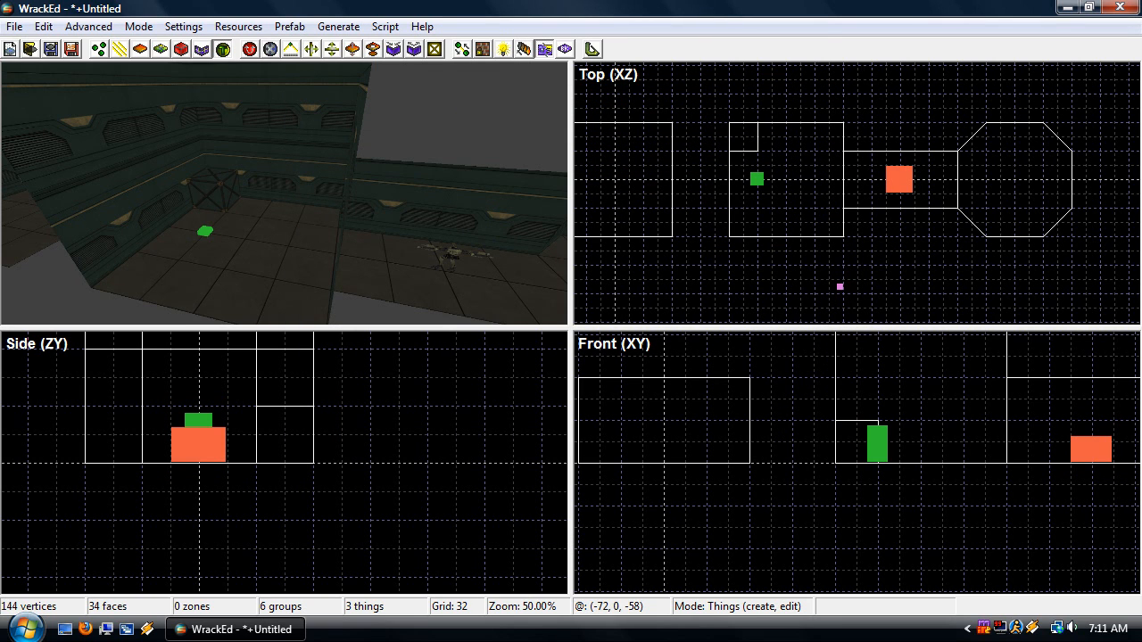
# Rotate the corridor's Crawler by changing the direction angle in its properties
pyautogui.moveTo(492, 238)
pyautogui.mouseDown(button='right')
pyautogui.moveTo(535, 214)
pyautogui.moveTo(493, 238)
pyautogui.mouseUp(button='right')
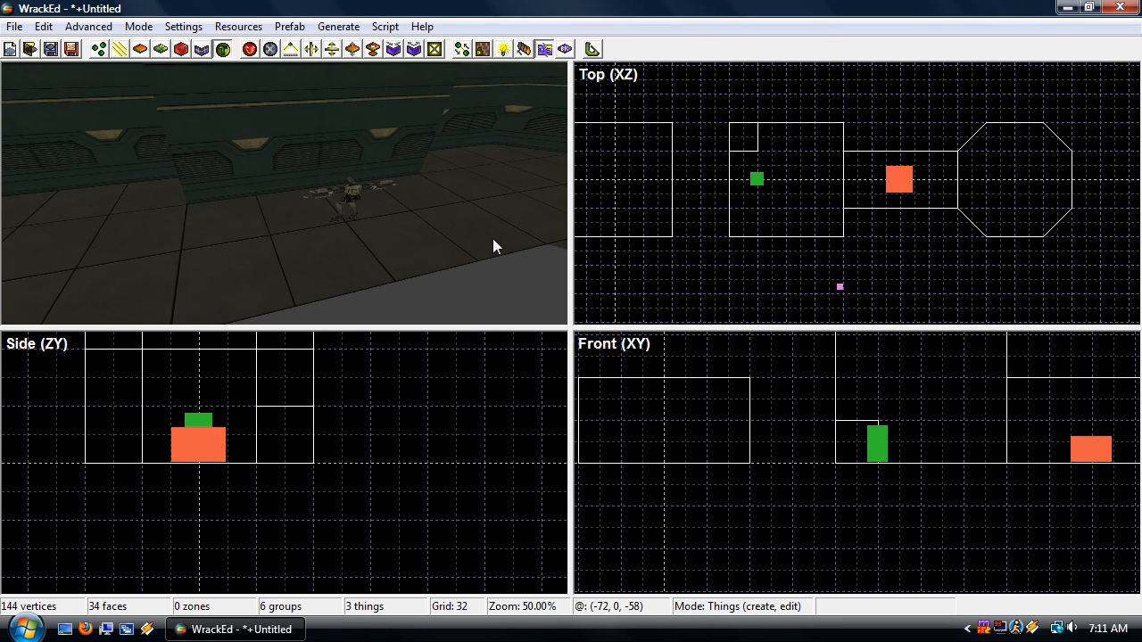
pyautogui.click(358, 193)
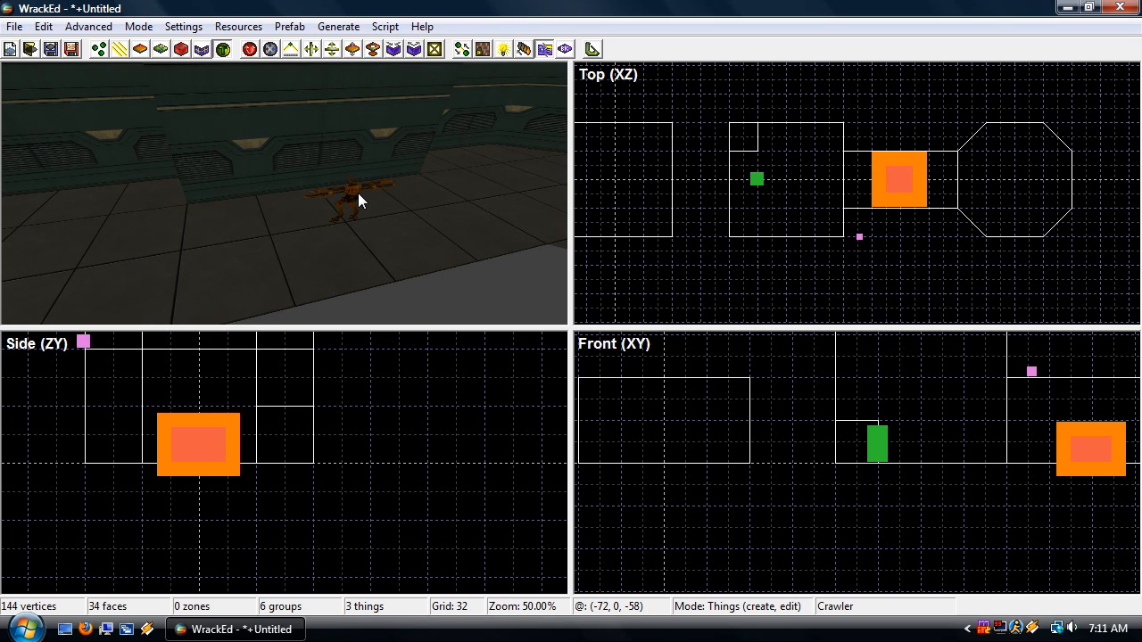
pyautogui.doubleClick(349, 202)
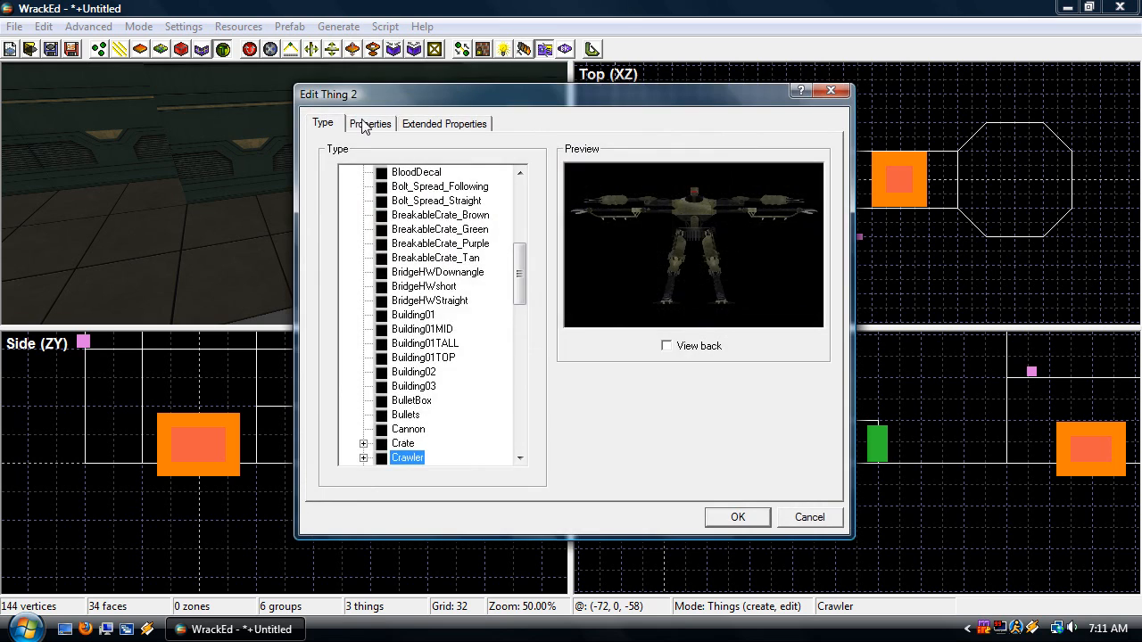
pyautogui.click(370, 123)
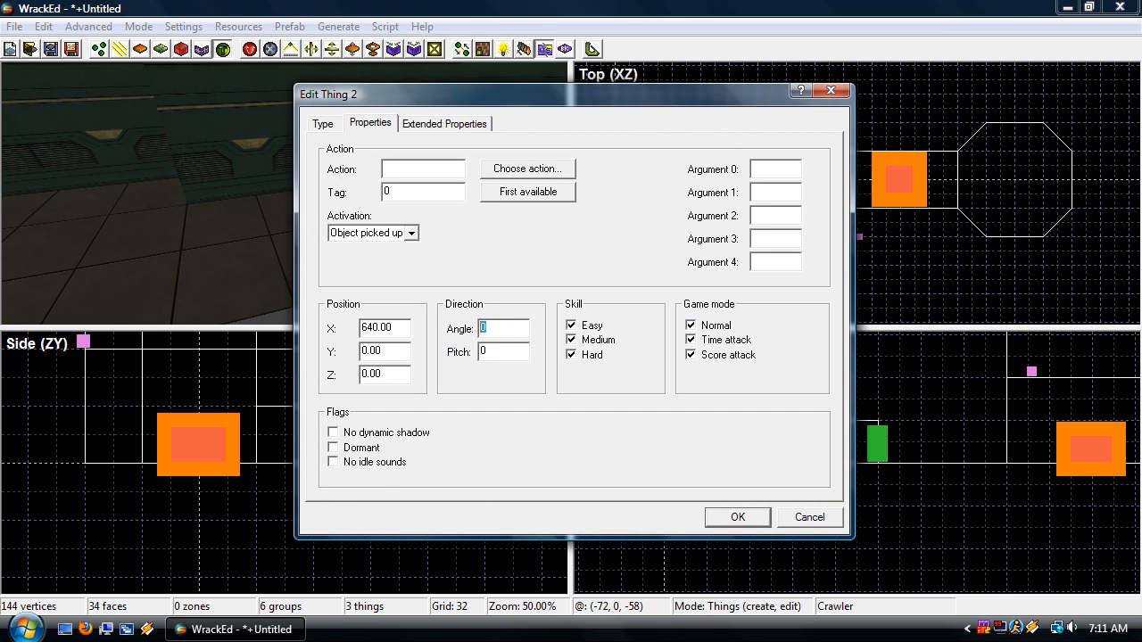
pyautogui.press('Return')
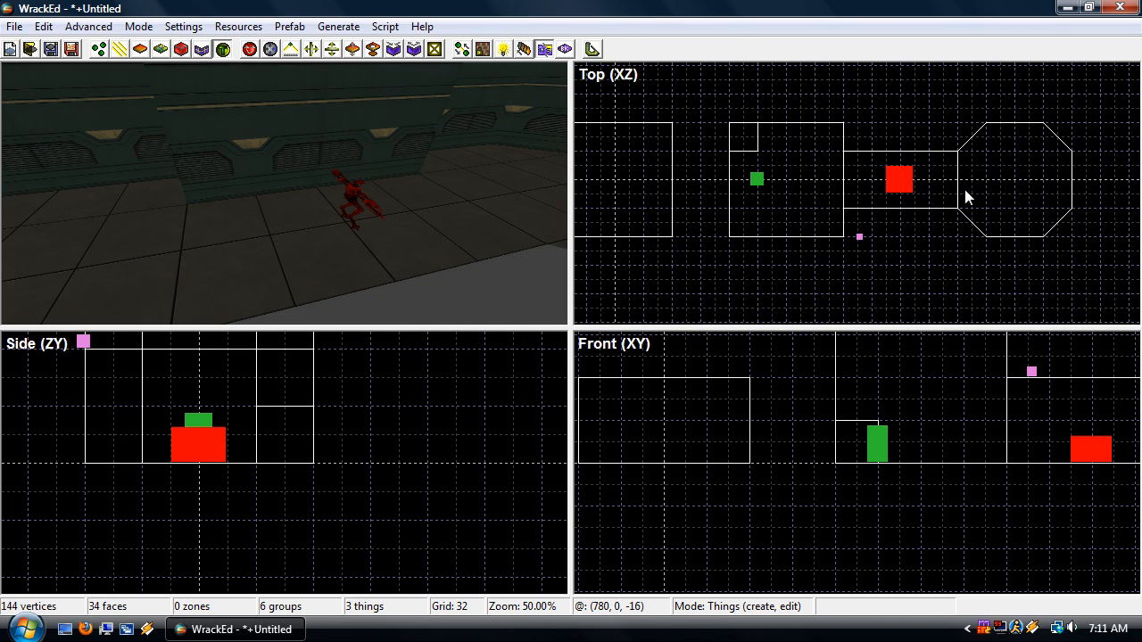
# Duplicate the Crawler in the Top view, placing the copy about 96 units away at the corridor's tall-room end
pyautogui.scroll(1, 926, 177)
pyautogui.scroll(1, 922, 172)
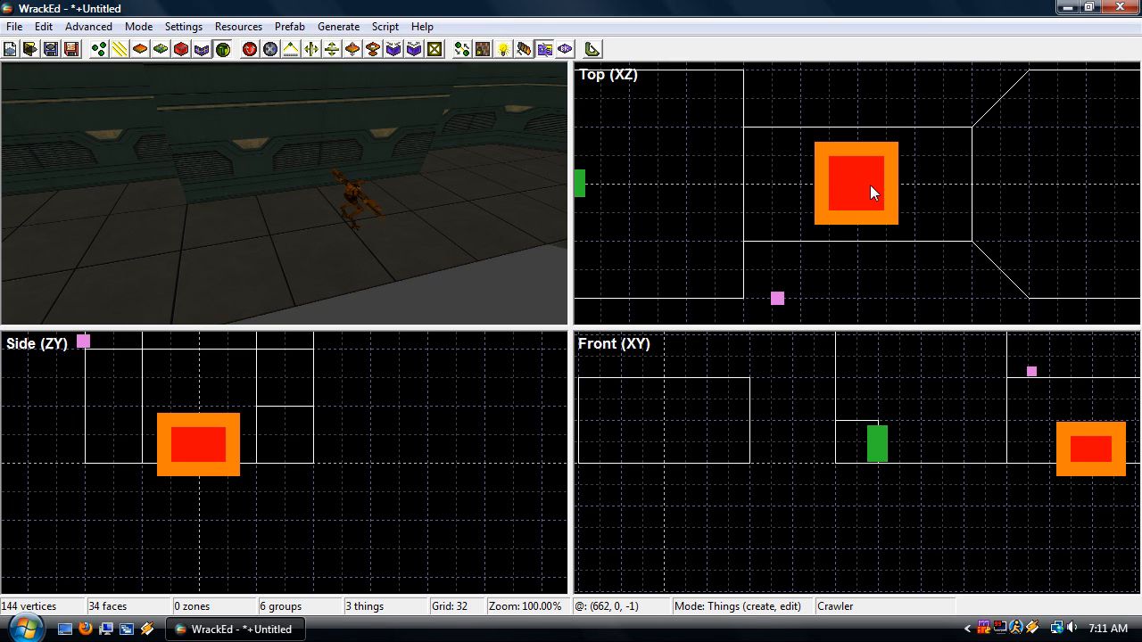
pyautogui.moveTo(847, 146); pyautogui.dragTo(757, 180)
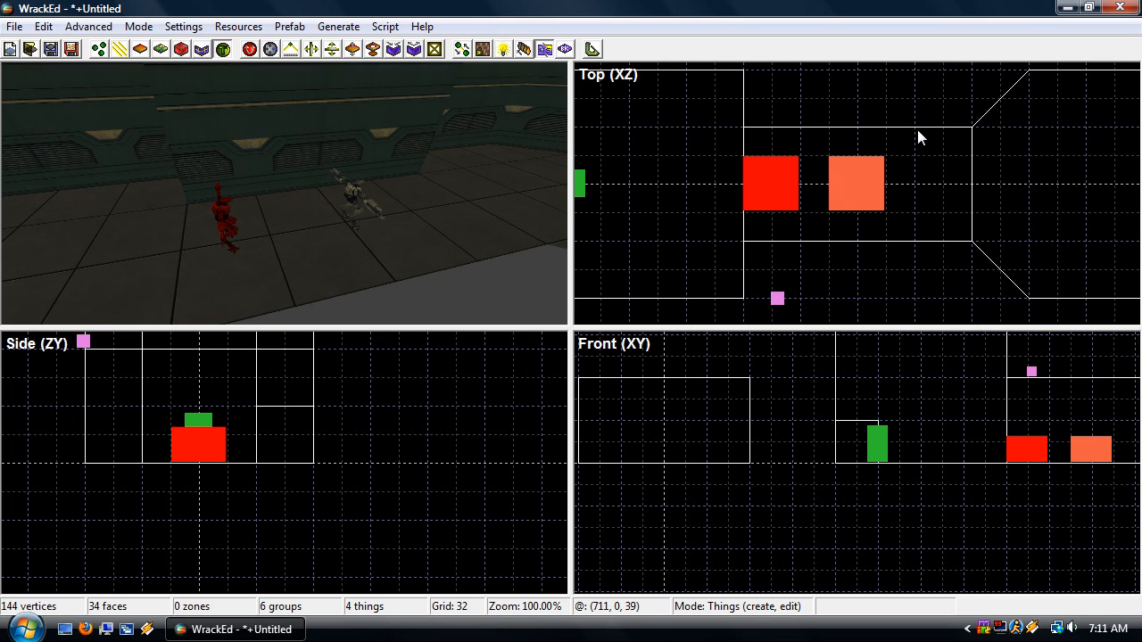
# Duplicate the Crawler in the Top view as a third one about 96 units further along, at the corridor's octagonal-room end, and clear the selection
pyautogui.moveTo(917, 130); pyautogui.dragTo(953, 192)
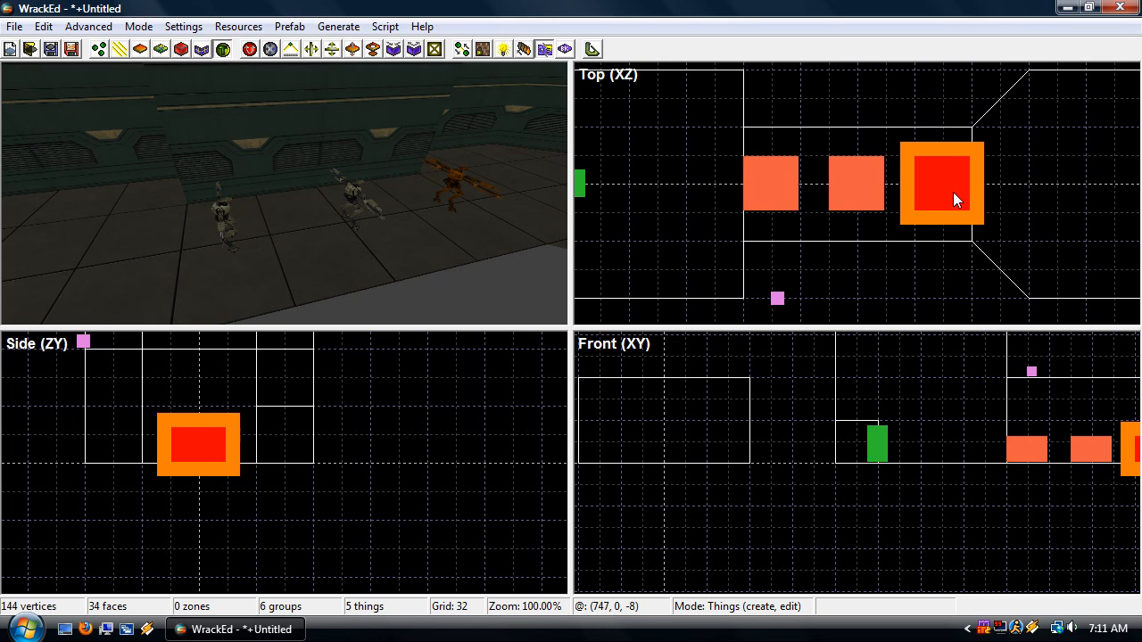
pyautogui.click(1036, 189)
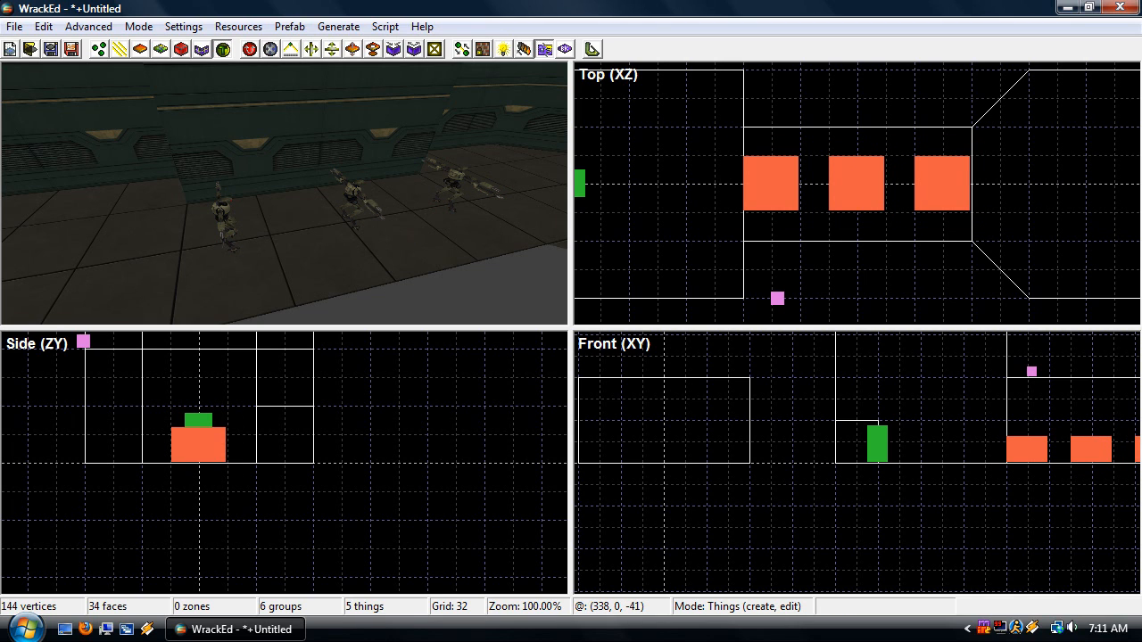
pyautogui.press('s')
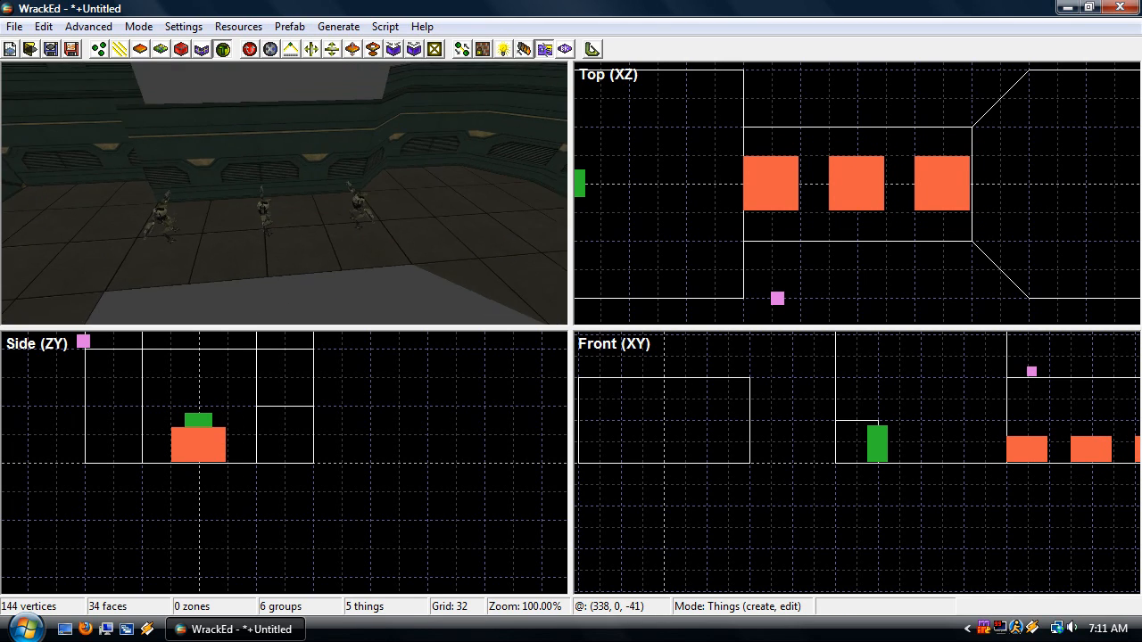
pyautogui.press('a')
pyautogui.press('a')
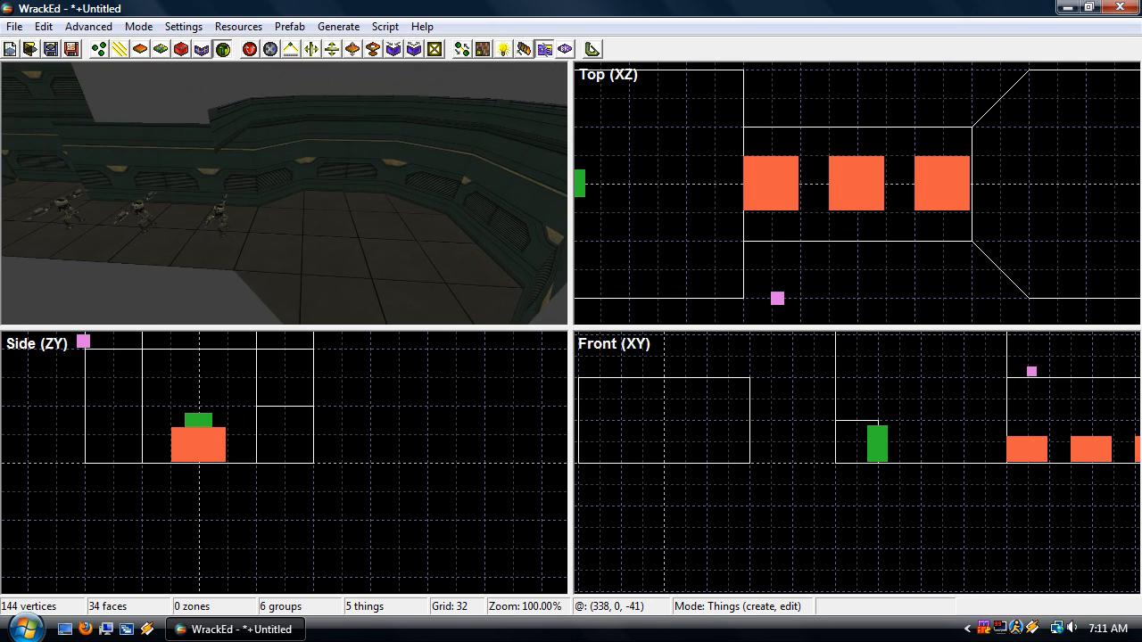
# Pan across the Top view to examine the row of Crawlers and the octagonal room beyond the corridor
pyautogui.click(949, 180)
pyautogui.press('Right')
pyautogui.press('Right')
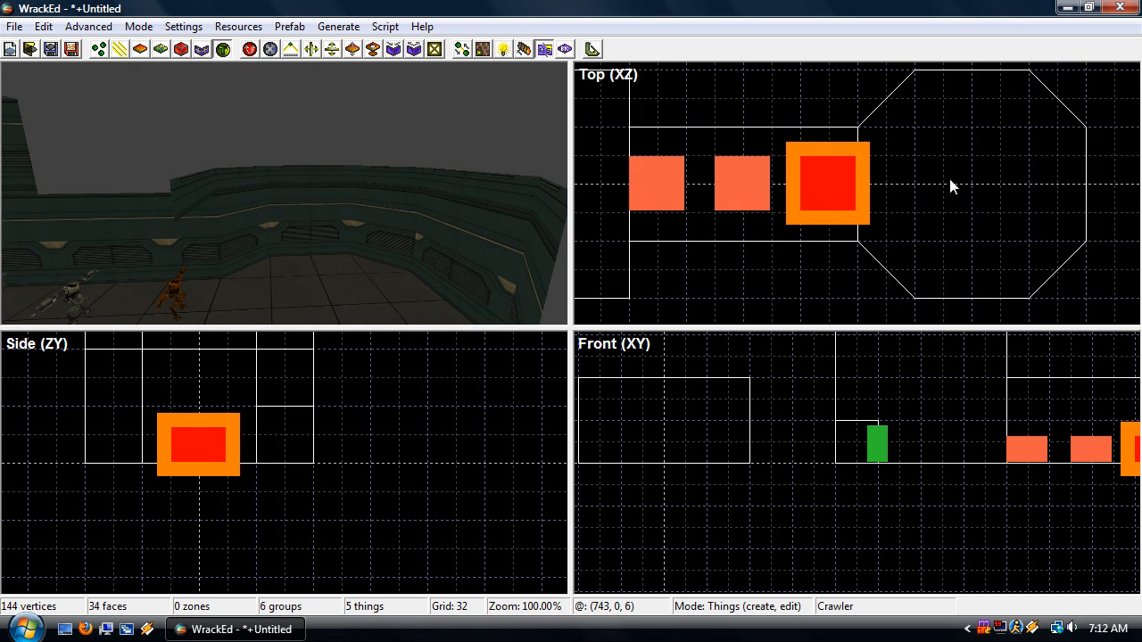
pyautogui.press('Up')
pyautogui.press('Down')
pyautogui.press('Left')
pyautogui.press('Left')
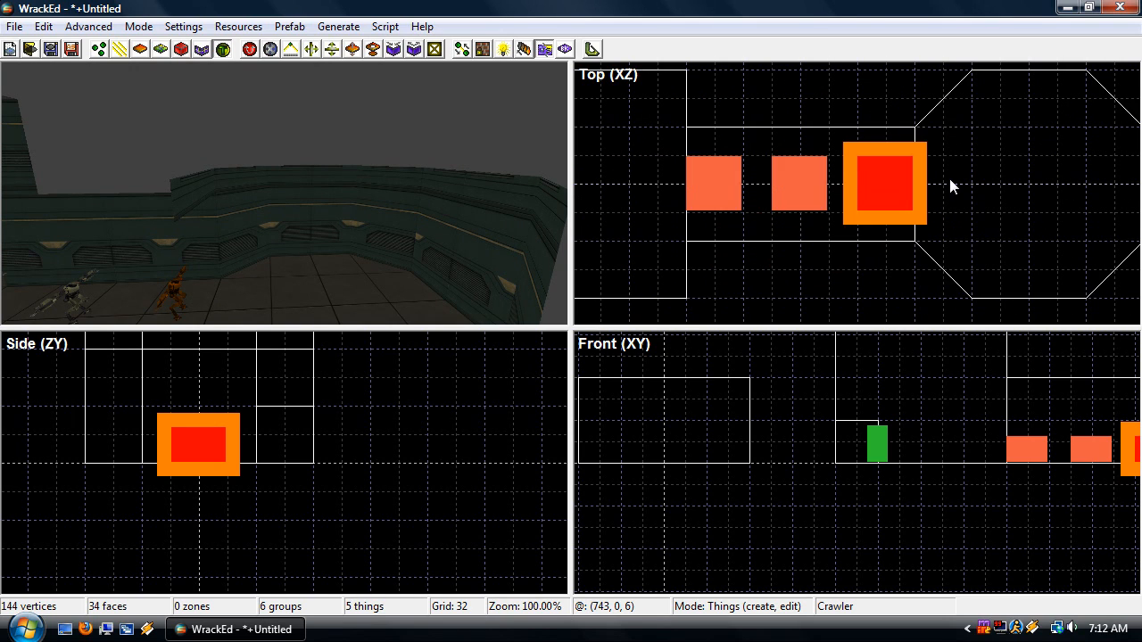
pyautogui.press('Right')
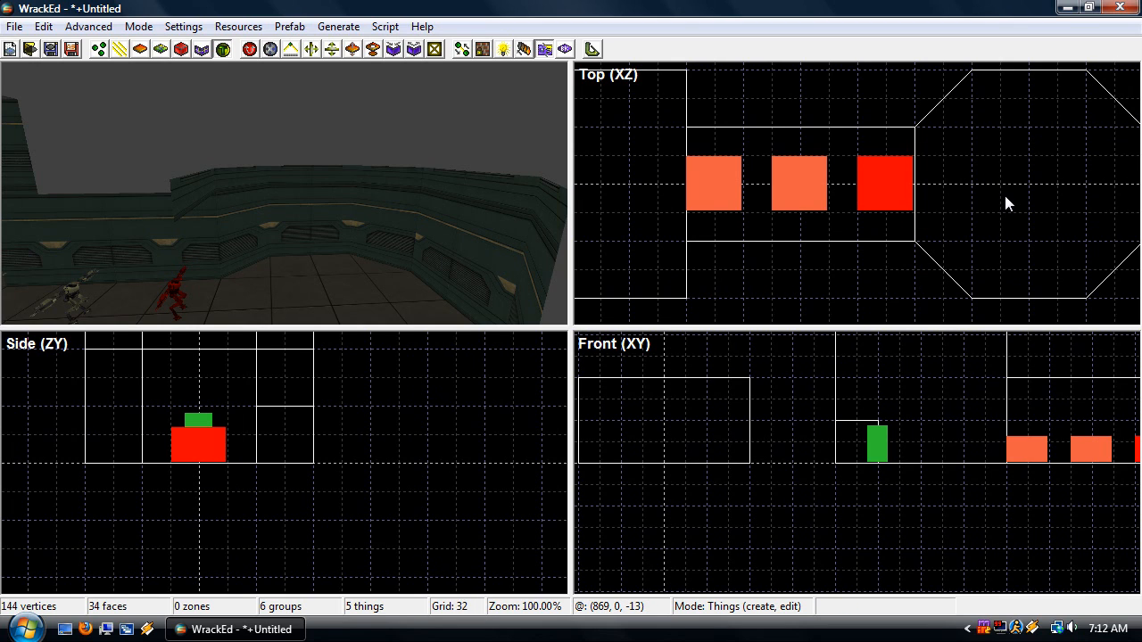
# Cycle through the grid sizes and finish with the grid at 64
pyautogui.press(']')
pyautogui.press('[')
pyautogui.press(']')
pyautogui.press('[')
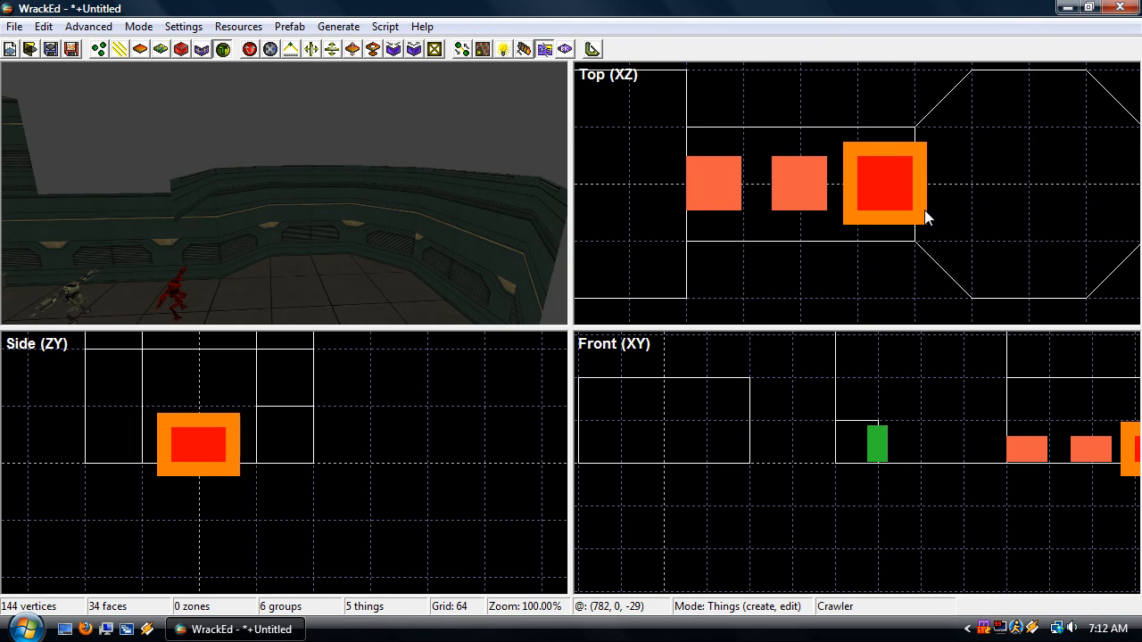
# Place a new thing at the centre of the octagonal room in the Top view and set its type to ShotgunPlaced
pyautogui.scroll(-3, 924, 210)
pyautogui.scroll(2, 924, 210)
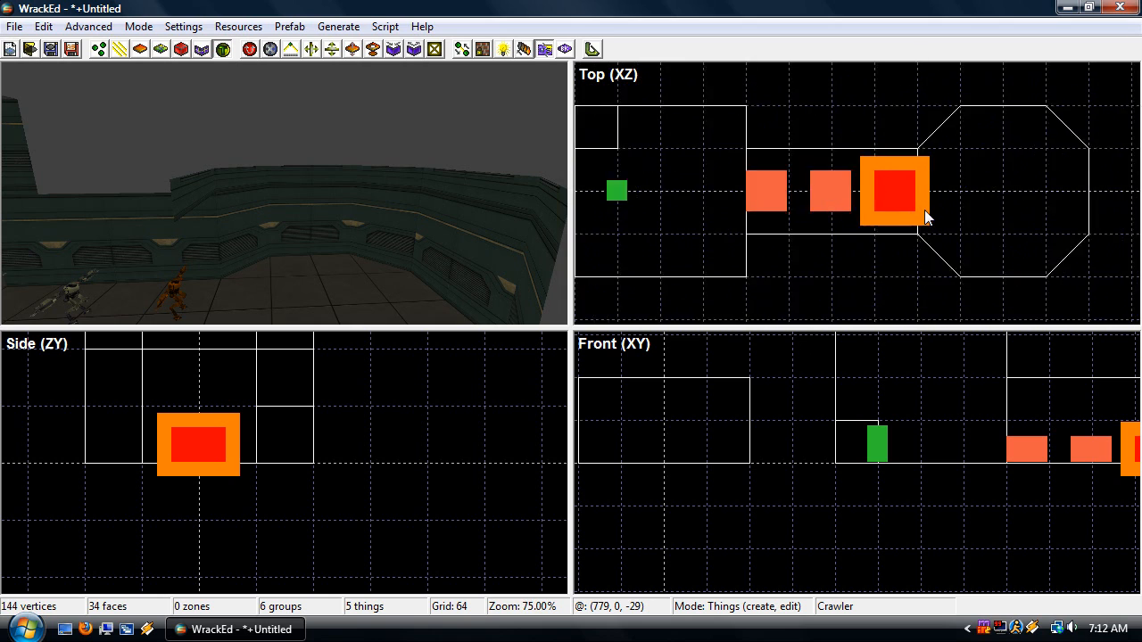
pyautogui.scroll(-1, 924, 210)
pyautogui.scroll(1, 924, 210)
pyautogui.scroll(-2, 924, 210)
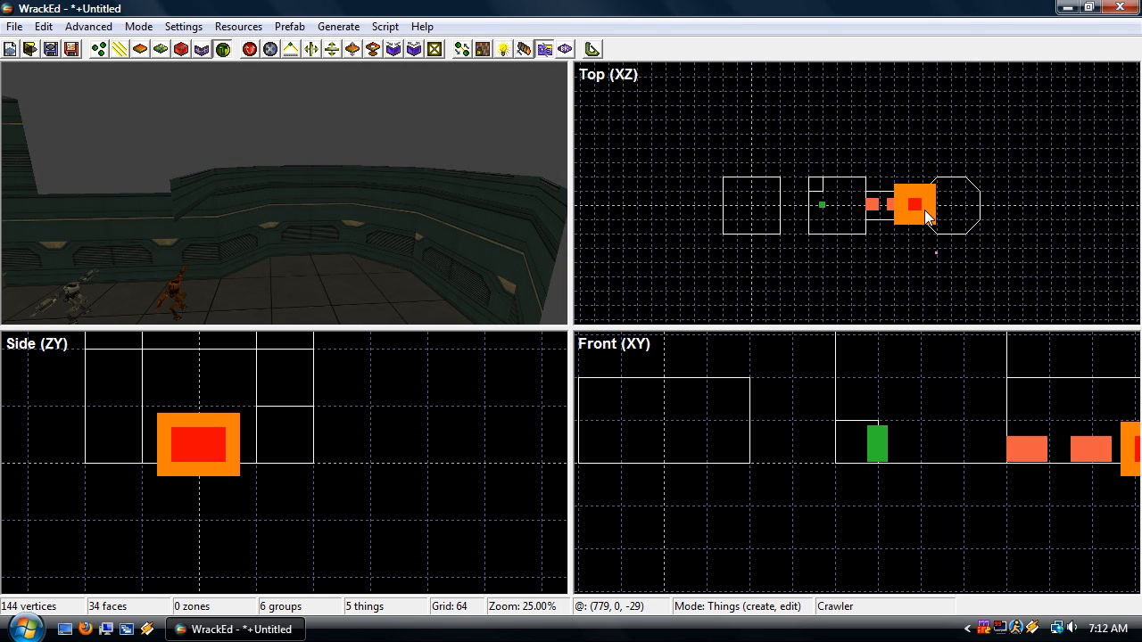
pyautogui.scroll(1, 924, 210)
pyautogui.scroll(1, 924, 210)
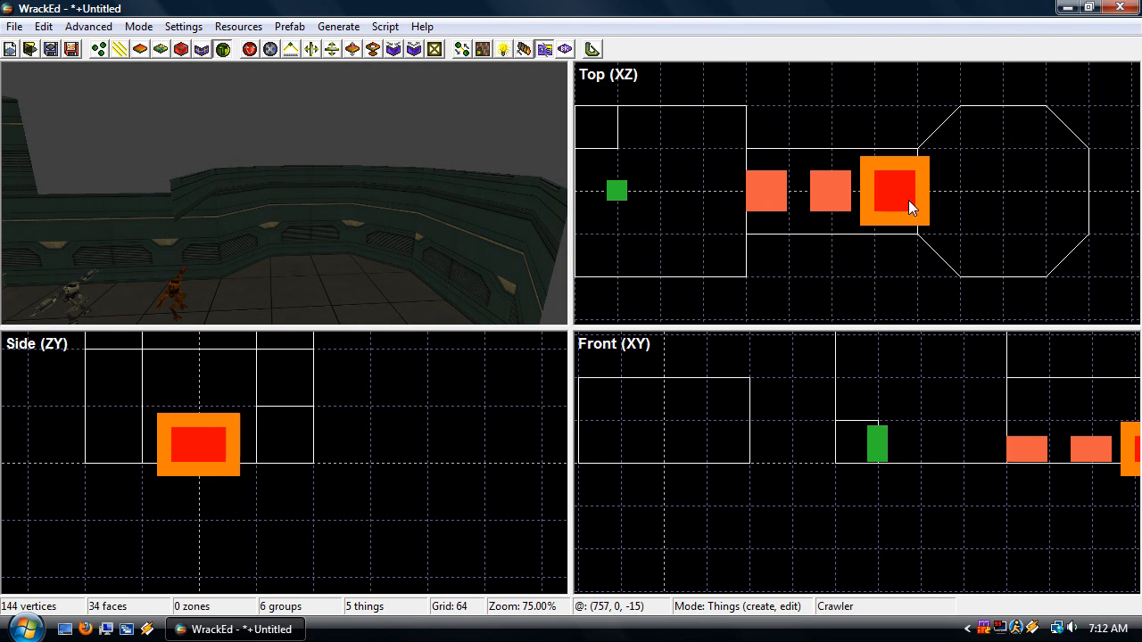
pyautogui.click(1004, 195)
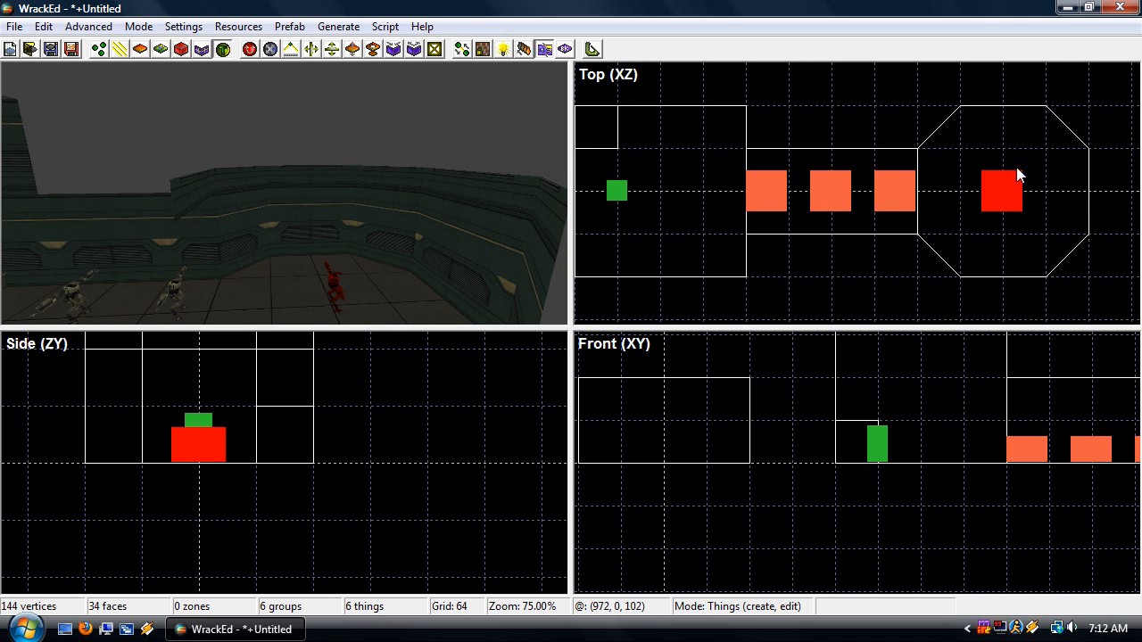
pyautogui.rightClick(1008, 205)
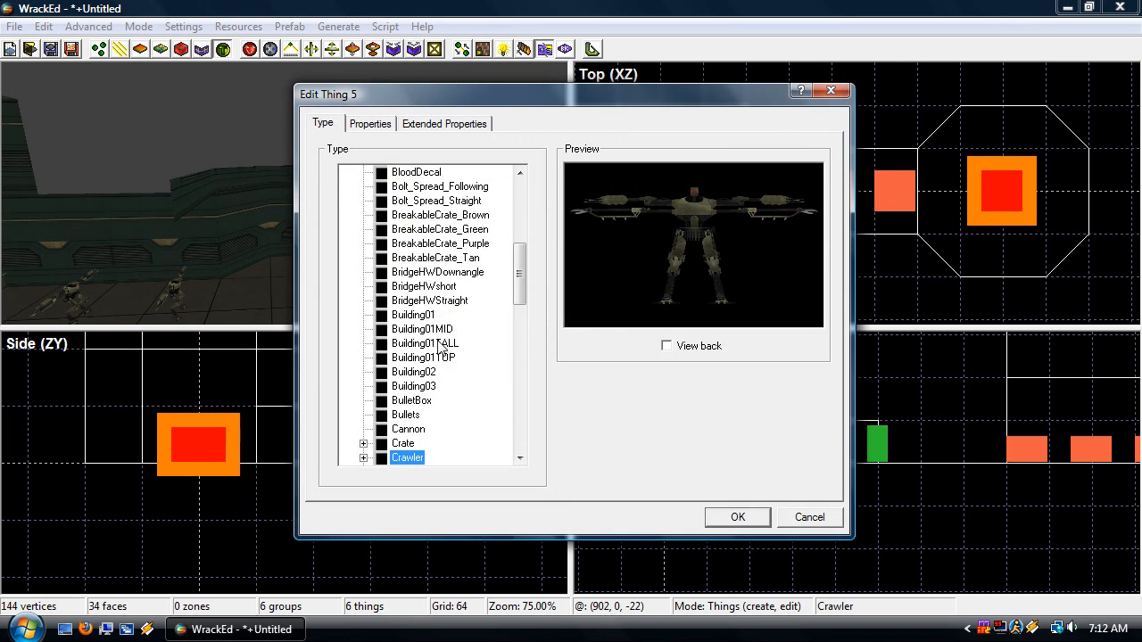
pyautogui.moveTo(519, 286); pyautogui.dragTo(524, 437)
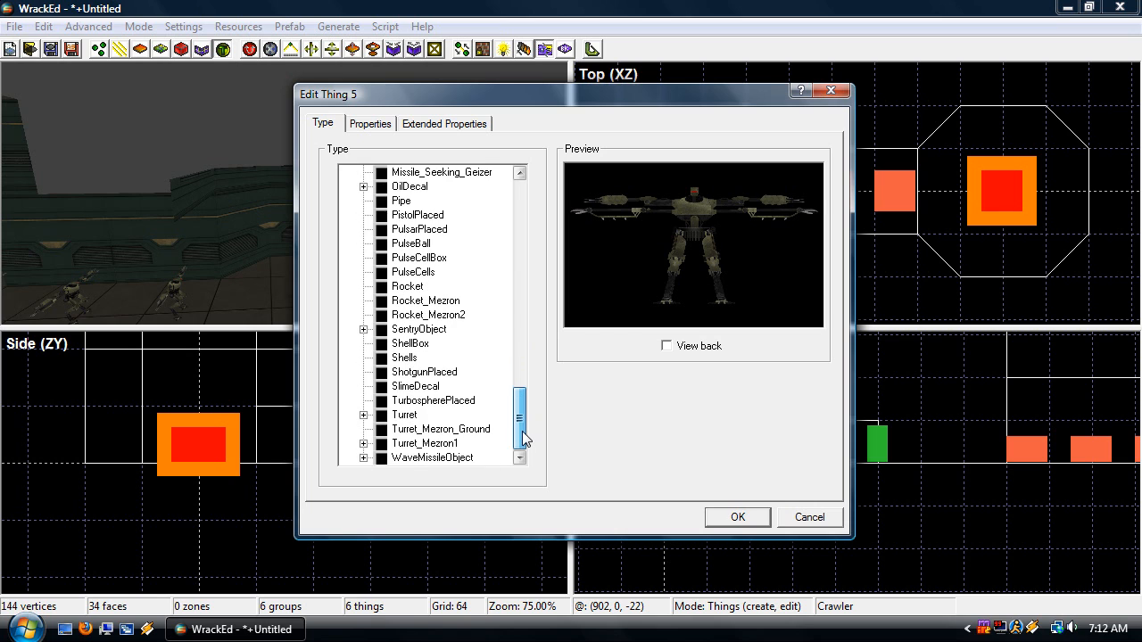
pyautogui.click(444, 373)
pyautogui.click(738, 518)
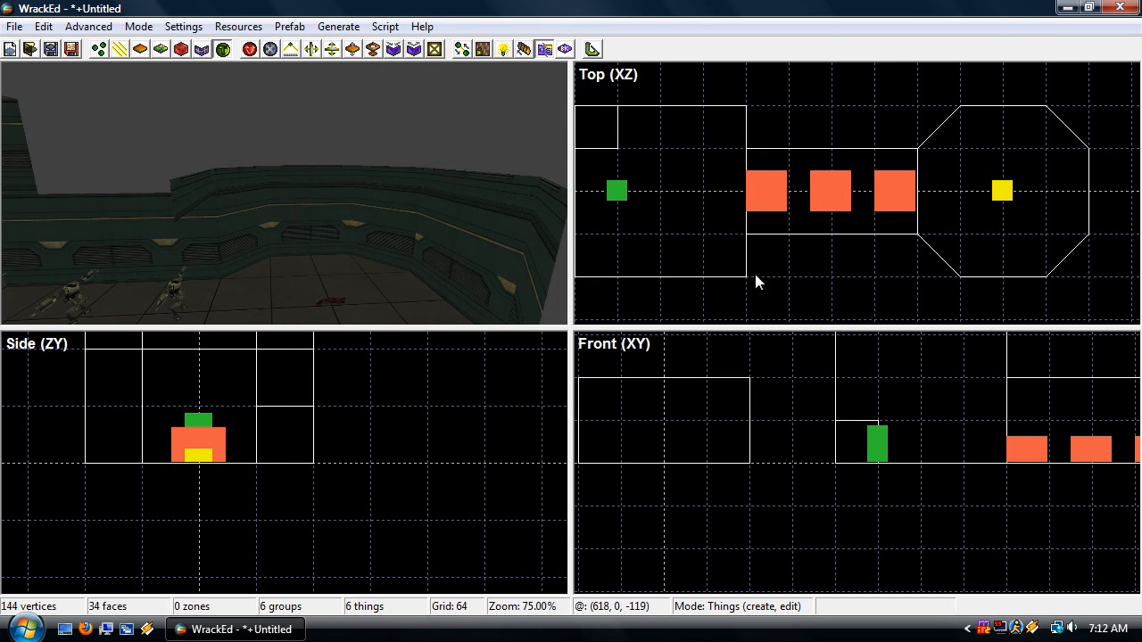
# Try a direction angle of 0 for the shotgun in the octagonal room
pyautogui.rightClick(1005, 193)
pyautogui.click(382, 126)
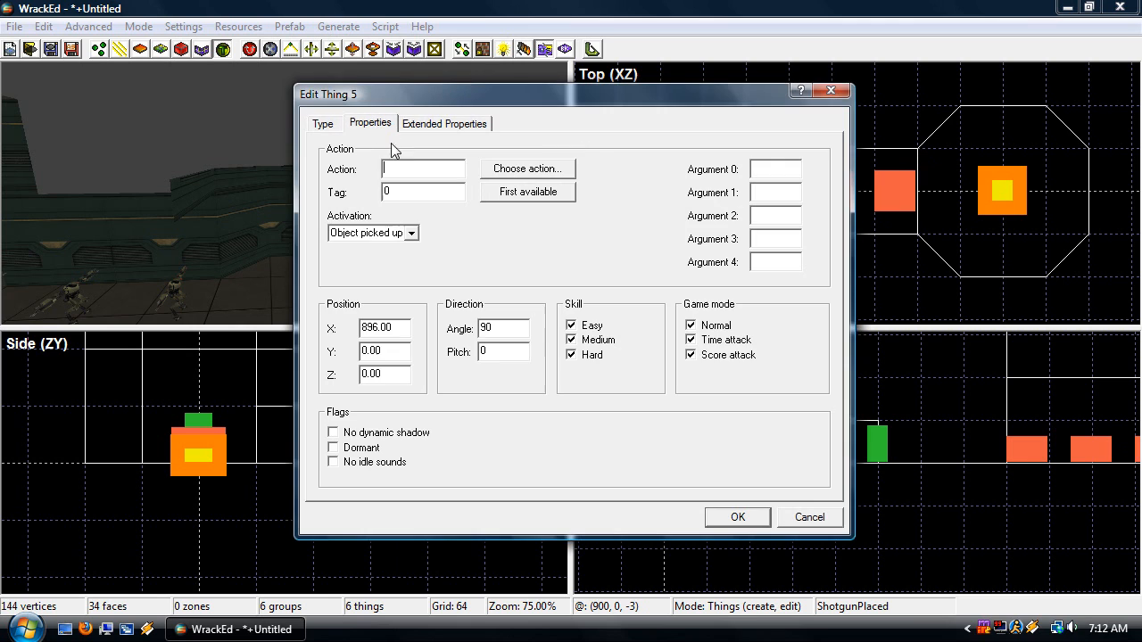
pyautogui.moveTo(500, 328); pyautogui.dragTo(457, 328)
pyautogui.write('0')
pyautogui.press('Return')
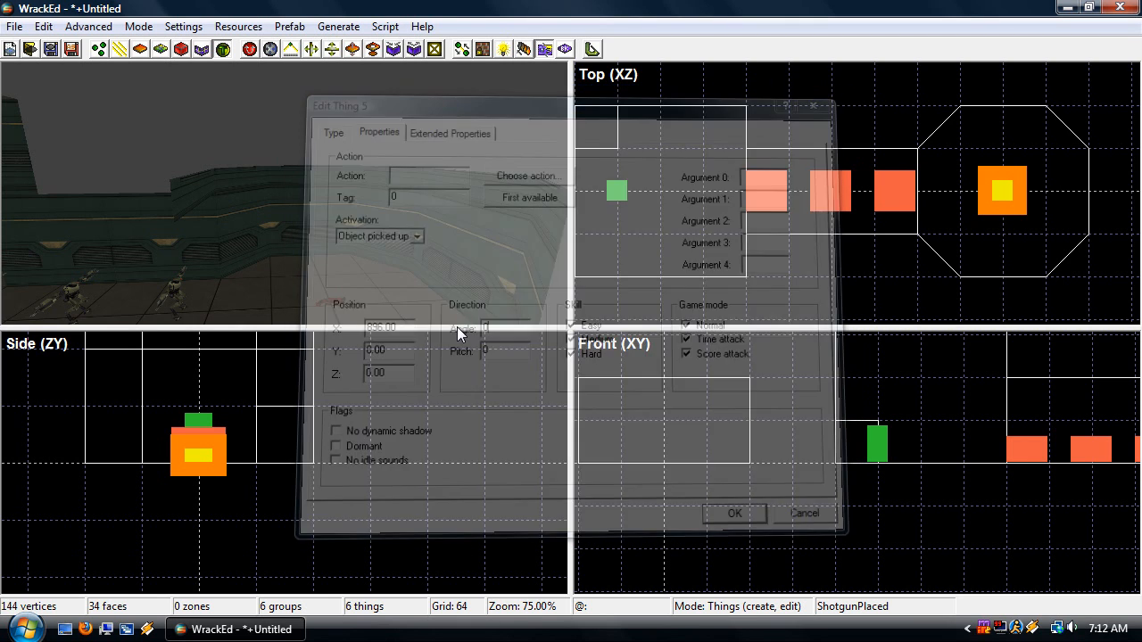
# Open the shotgun's properties from the 3D view and set its direction angle to 180
pyautogui.moveTo(370, 292)
pyautogui.mouseDown(button='right')
pyautogui.moveTo(406, 325)
pyautogui.moveTo(402, 299)
pyautogui.moveTo(418, 293)
pyautogui.moveTo(388, 308)
pyautogui.mouseUp(button='right')
pyautogui.press('w')
pyautogui.doubleClick(295, 229)
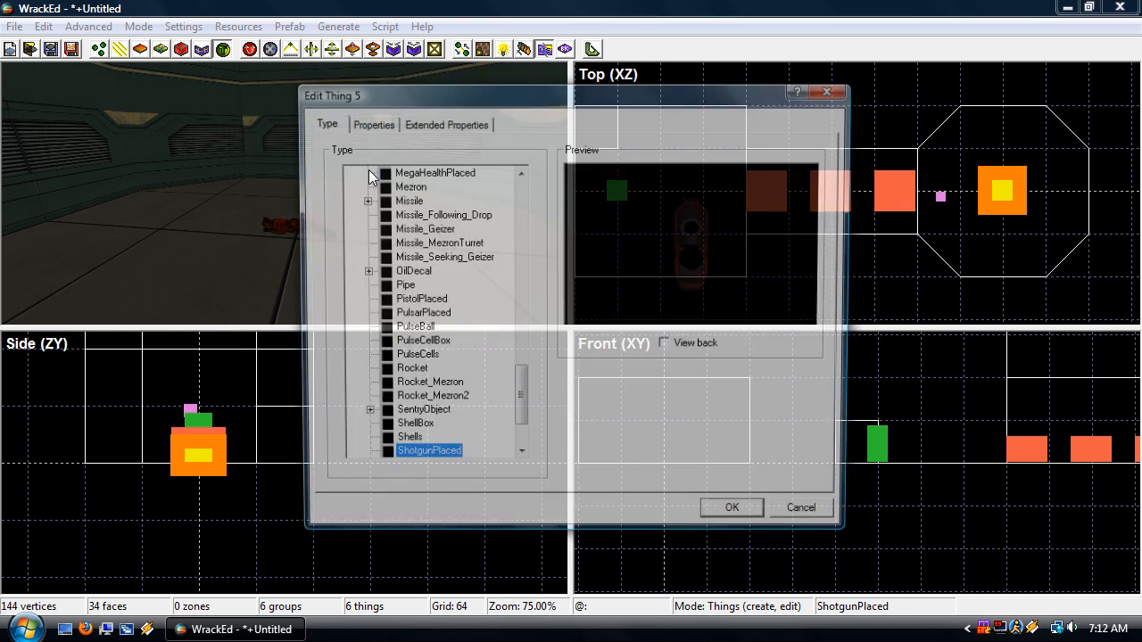
pyautogui.click(370, 124)
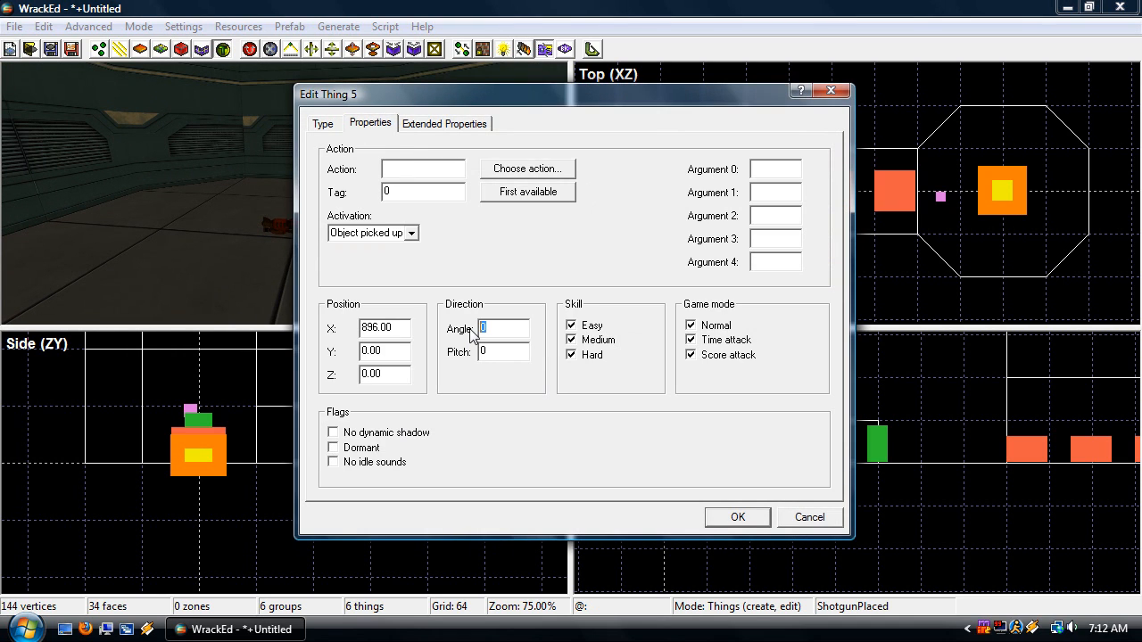
pyautogui.write('180')
pyautogui.press('Return')
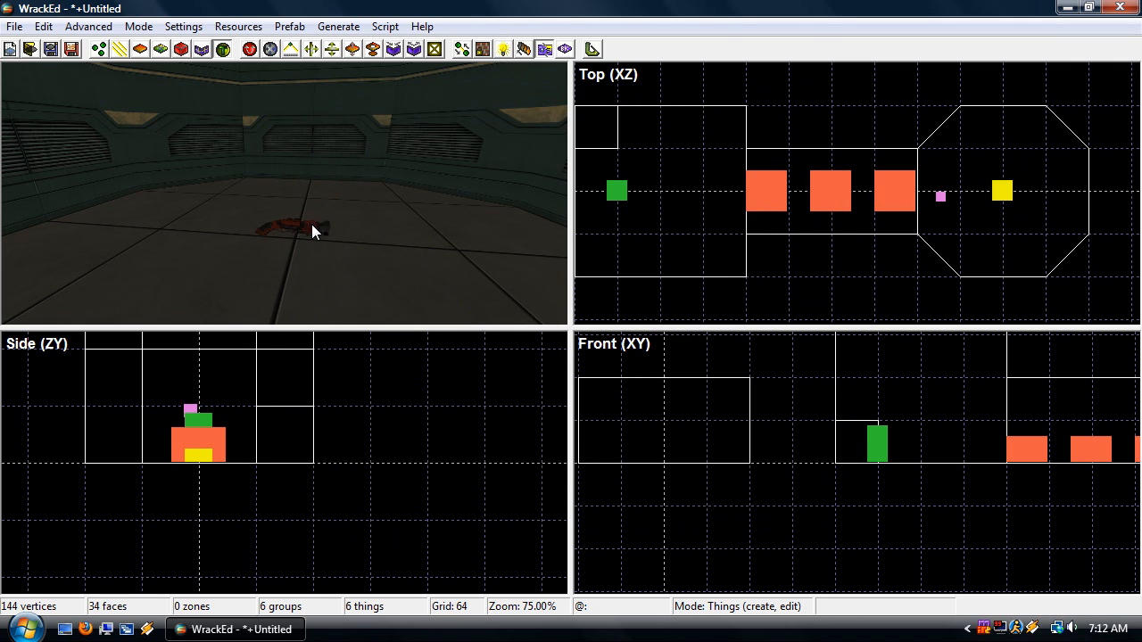
# Inspect the shotgun in the 3D view and change its direction angle to 90
pyautogui.press('s')
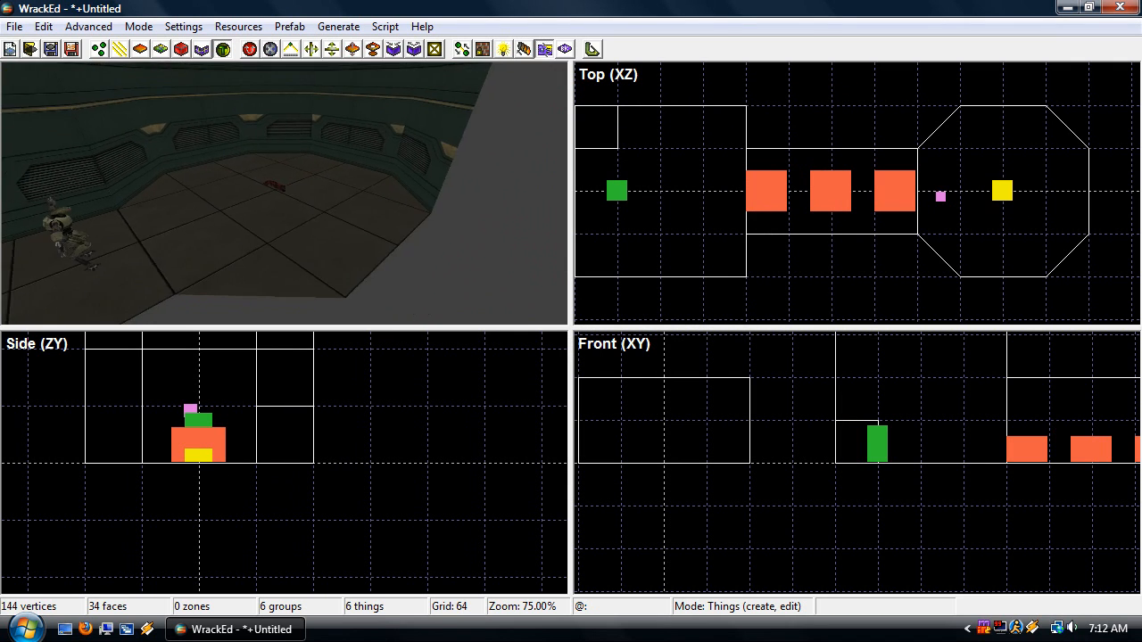
pyautogui.press('a')
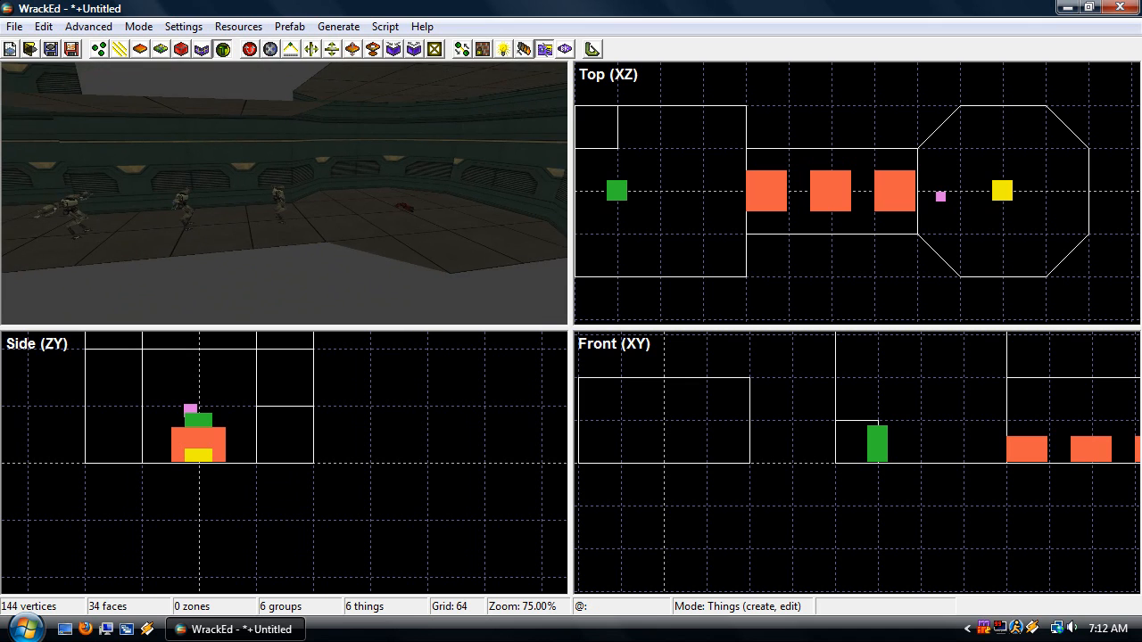
pyautogui.press('w')
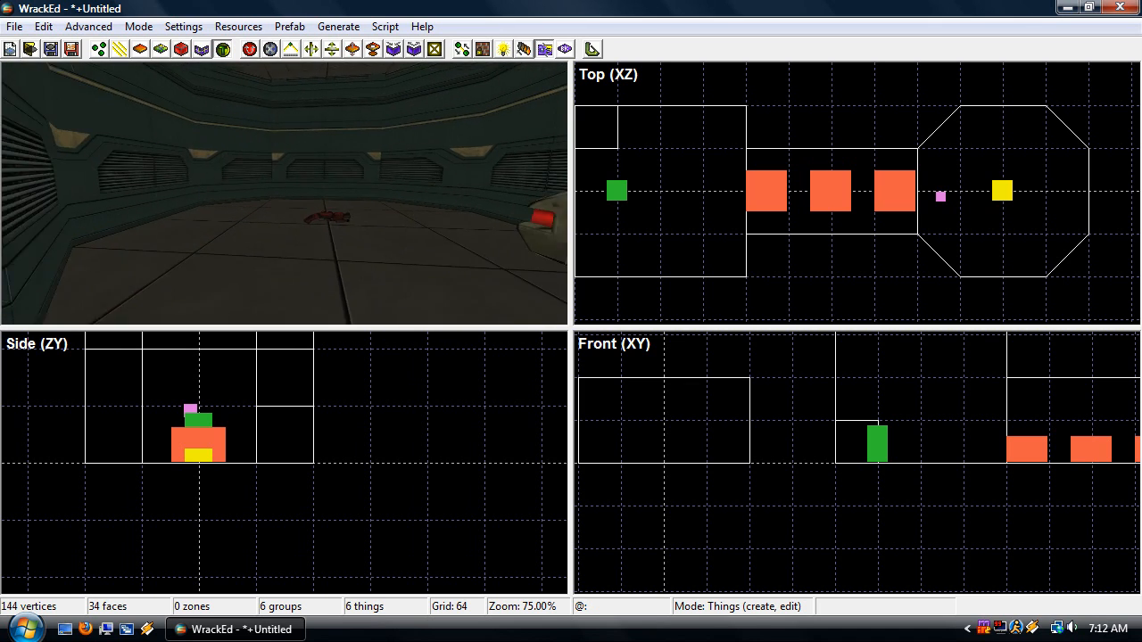
pyautogui.press('s')
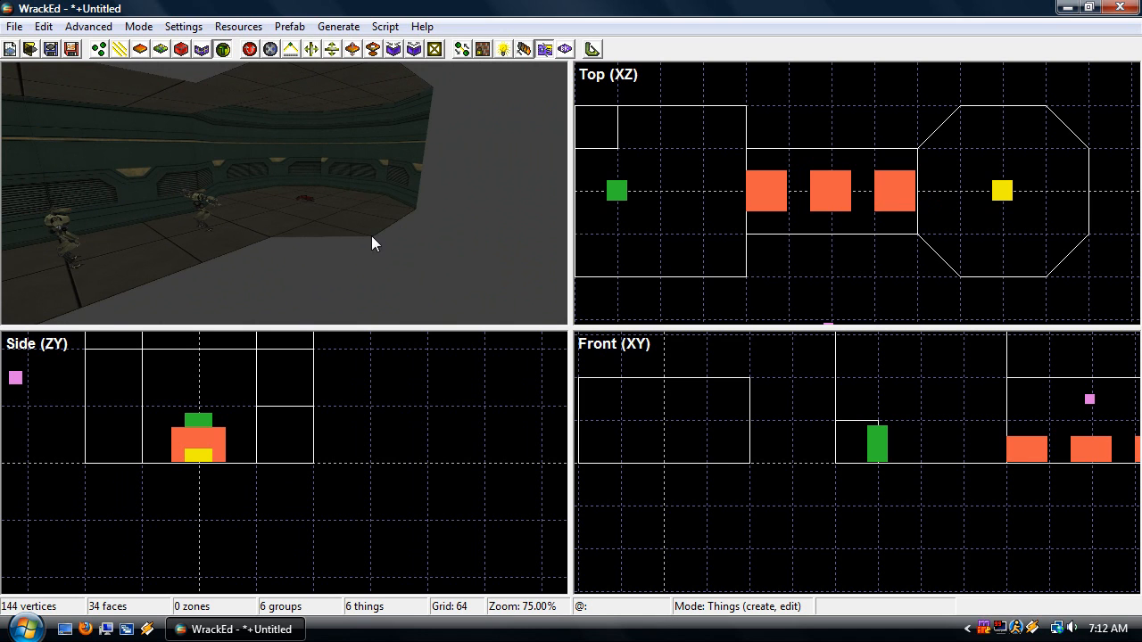
pyautogui.rightClick(1010, 189)
pyautogui.click(378, 118)
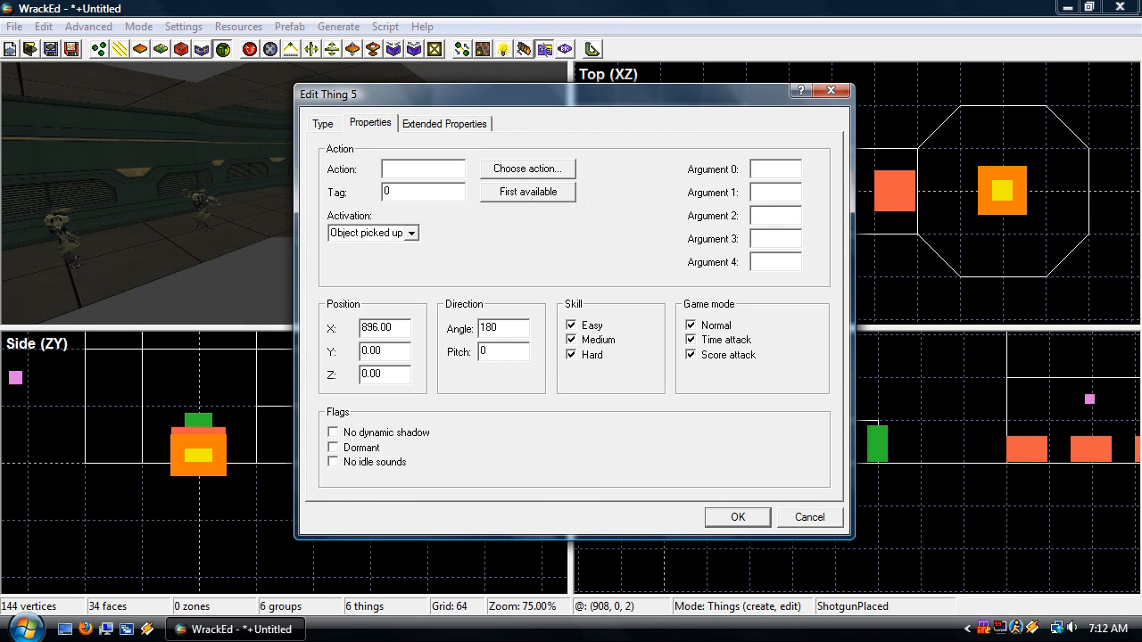
pyautogui.doubleClick(489, 328)
pyautogui.write('90')
pyautogui.press('Return')
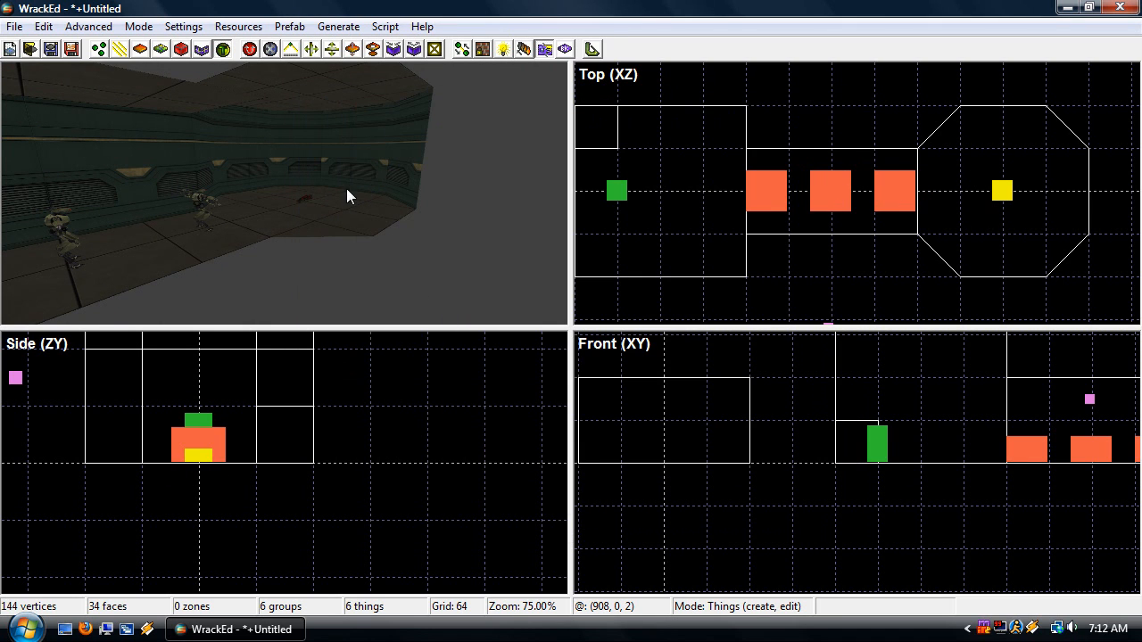
# Check the shotgun's orientation up close in the 3D view and set its direction angle back to 180
pyautogui.press('w')
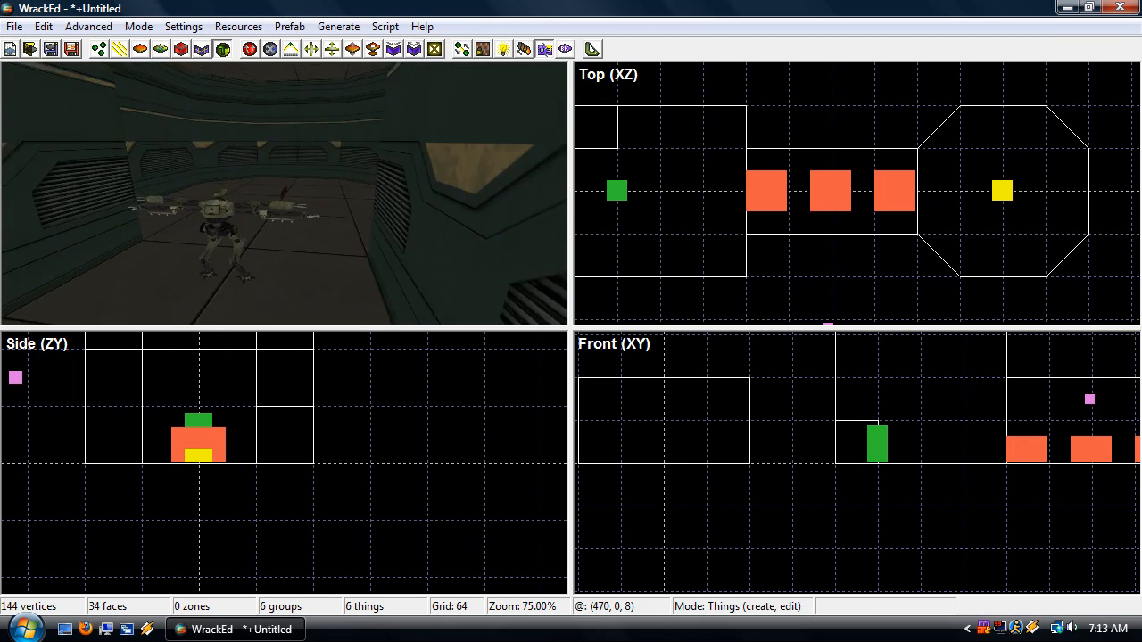
pyautogui.press('w')
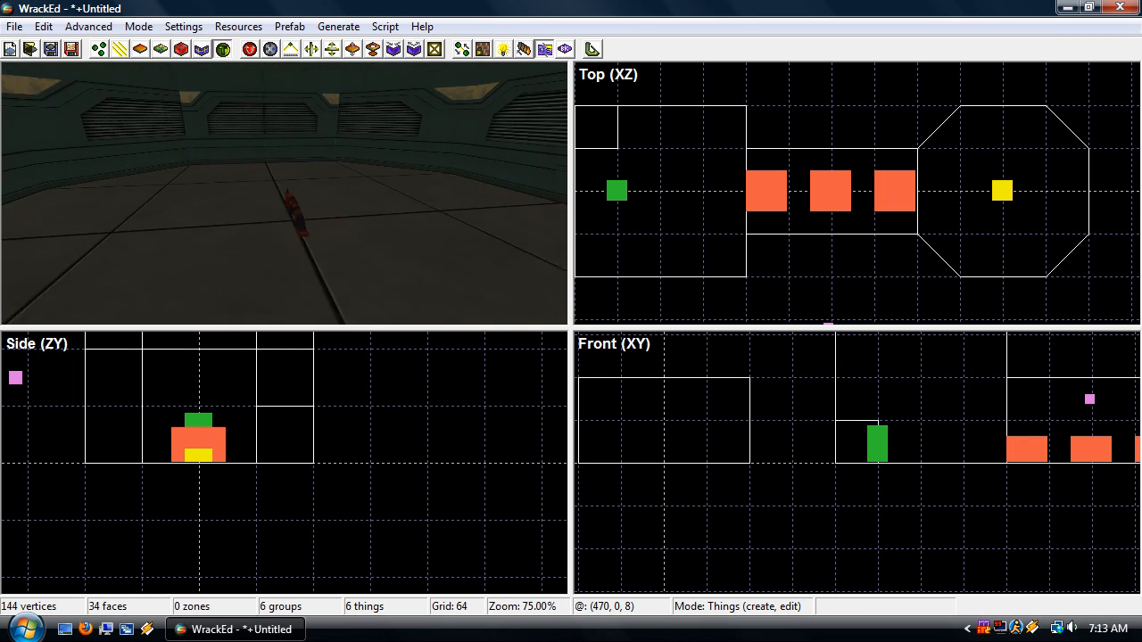
pyautogui.press('d')
pyautogui.press('d')
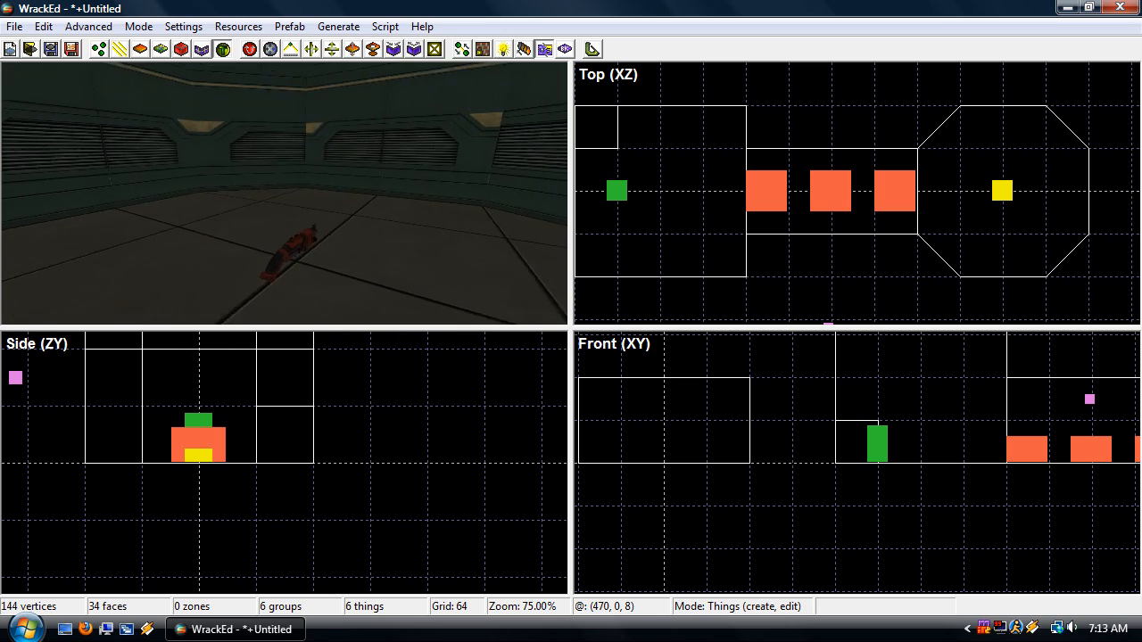
pyautogui.doubleClick(999, 184)
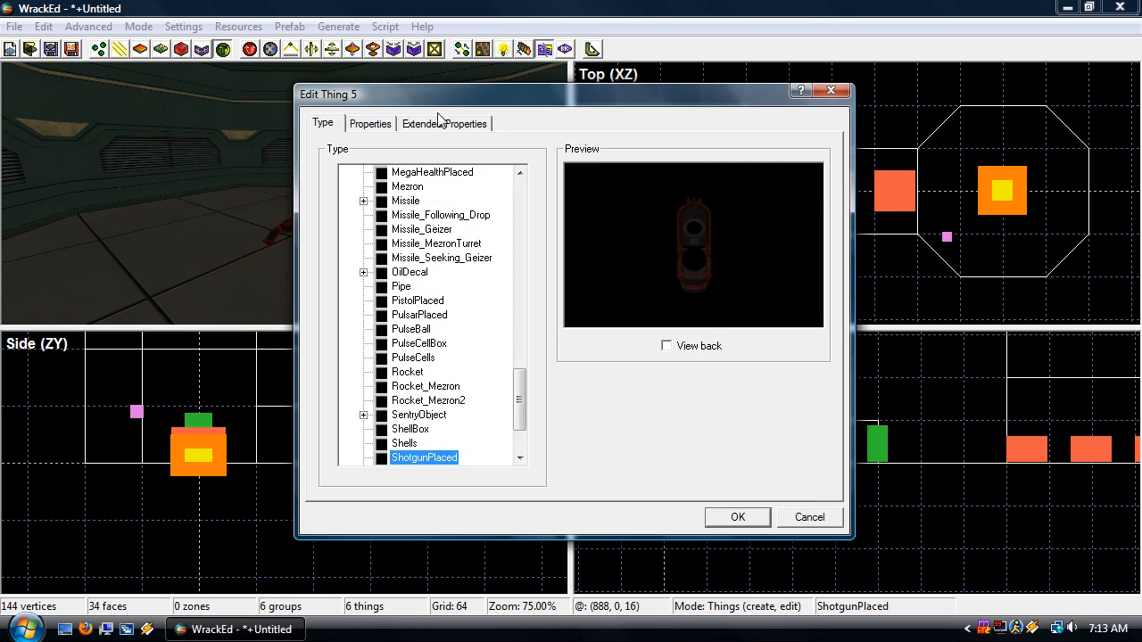
pyautogui.click(389, 124)
pyautogui.moveTo(510, 328); pyautogui.dragTo(449, 328)
pyautogui.write('180')
pyautogui.press('Return')
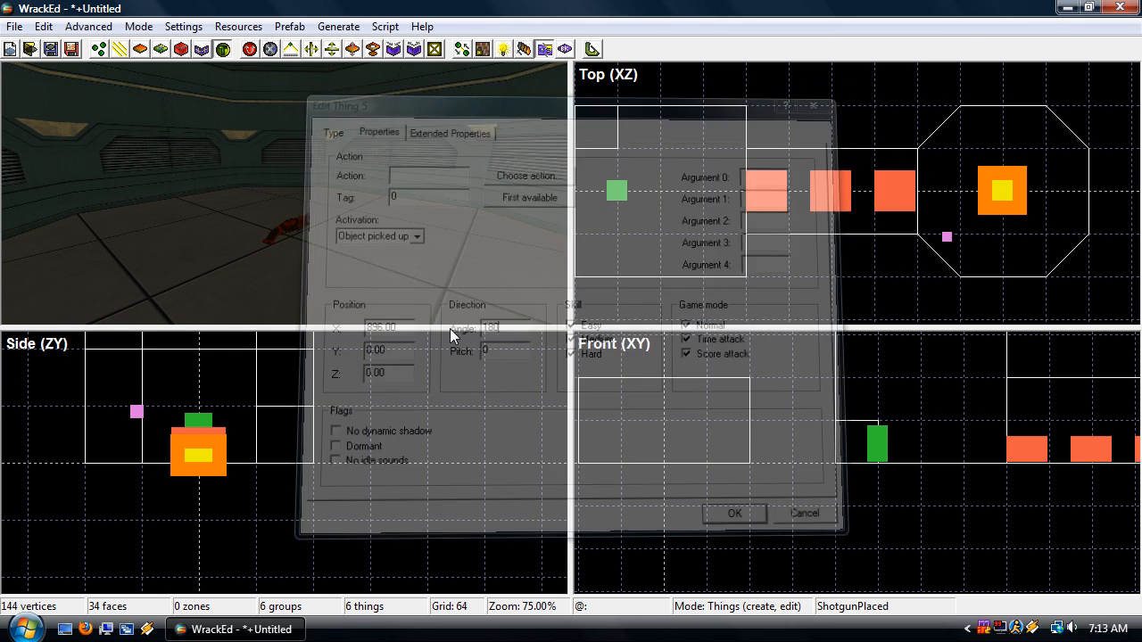
# Look over the populated rooms in the 3D view and launch the map in Wrack for a test play
pyautogui.moveTo(402, 254); pyautogui.dragTo(380, 259, button='right')
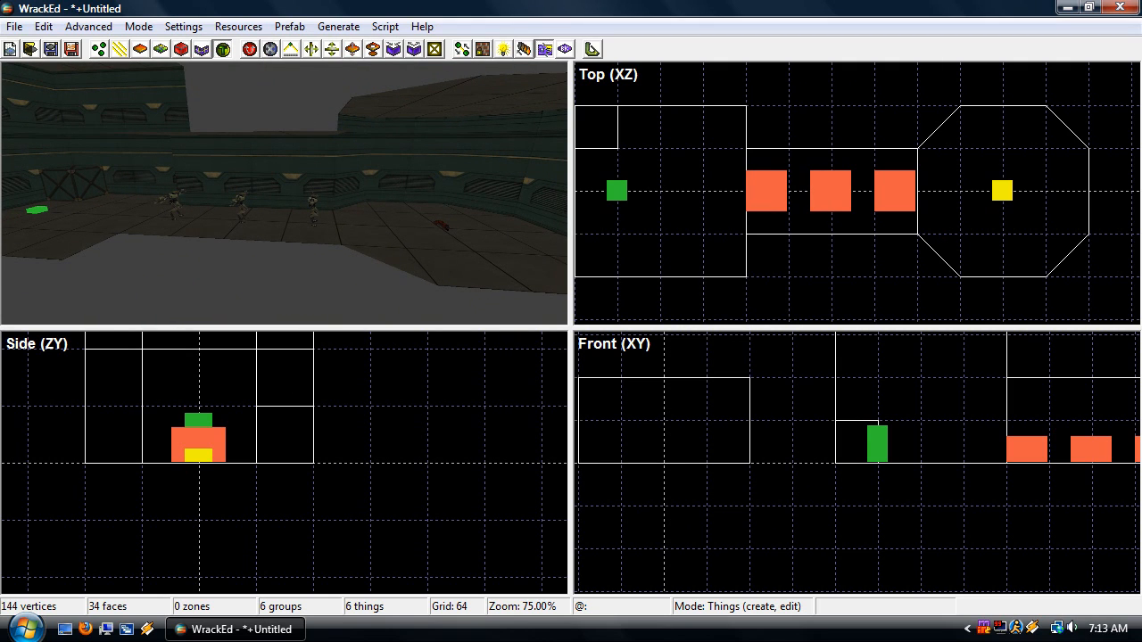
pyautogui.press('a')
pyautogui.press('w')
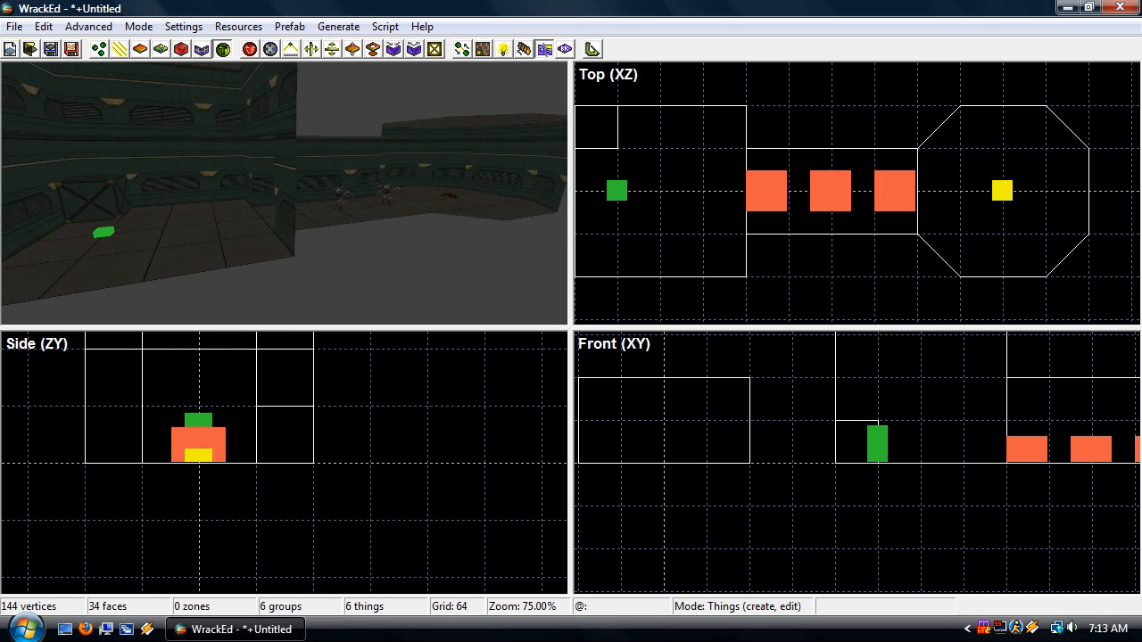
pyautogui.press('d')
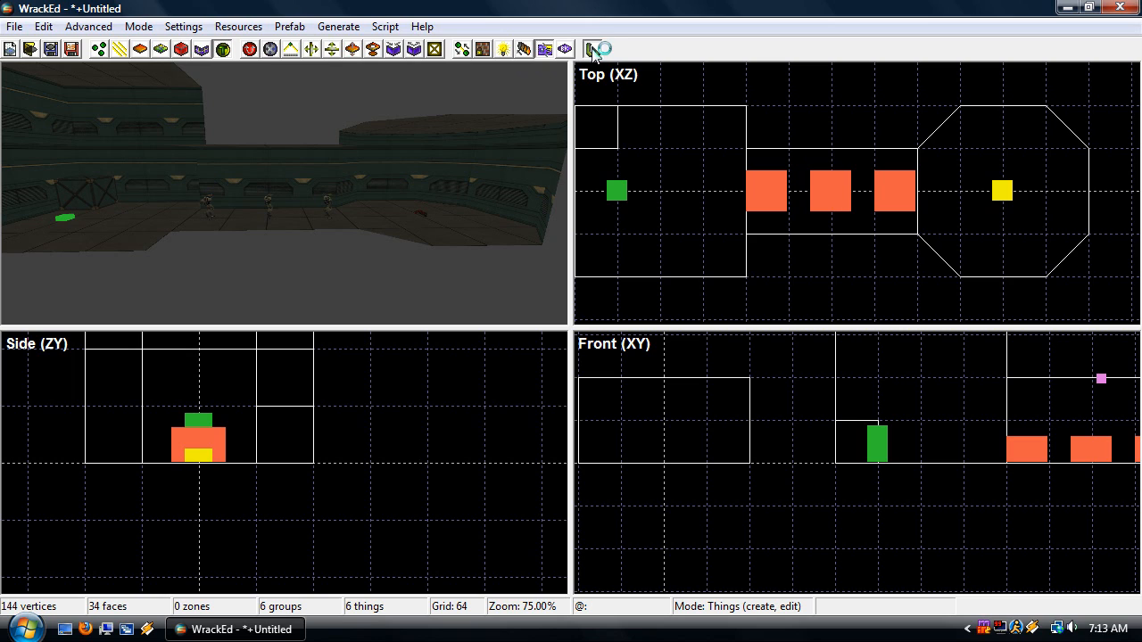
pyautogui.click(595, 50)
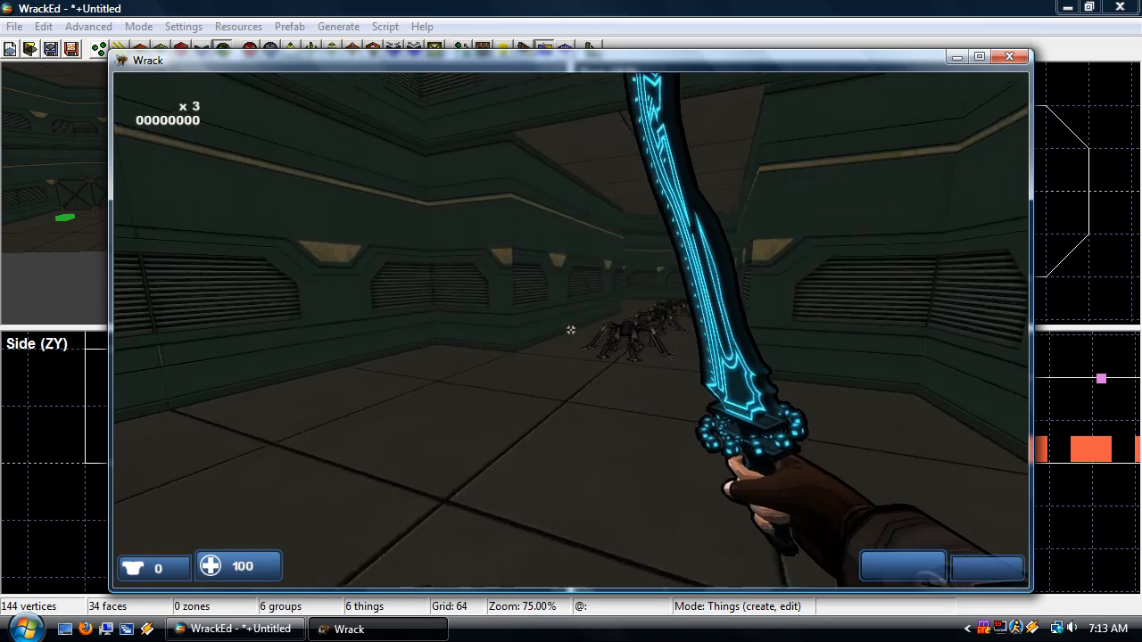
# Approach the enemies in the corridor during the test play and fight them with the sword
pyautogui.press('w')
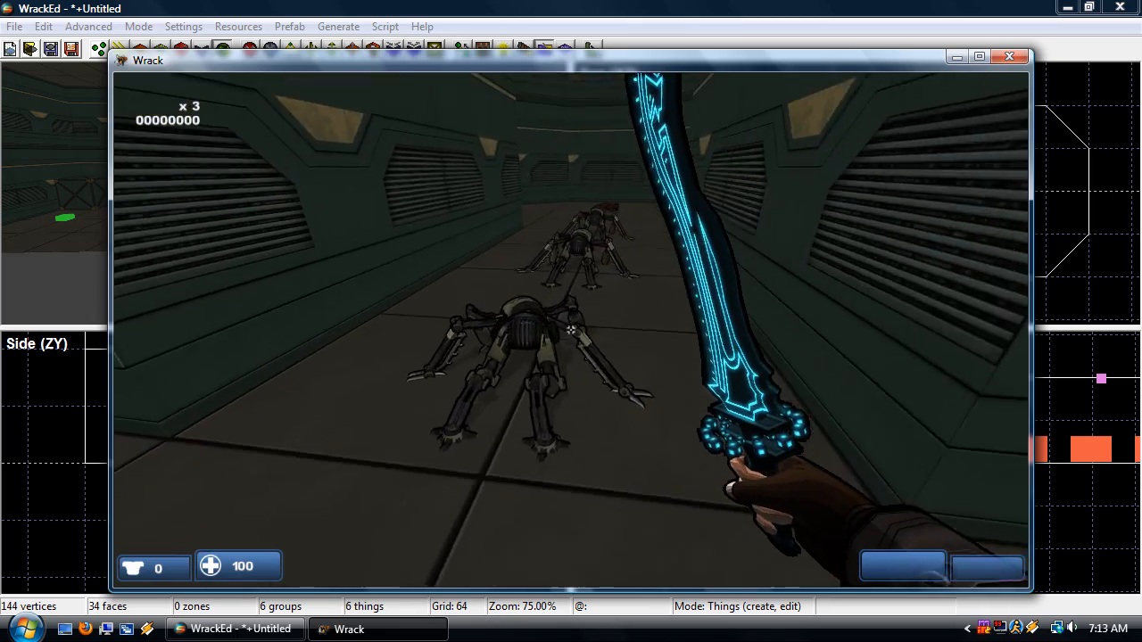
pyautogui.press('s')
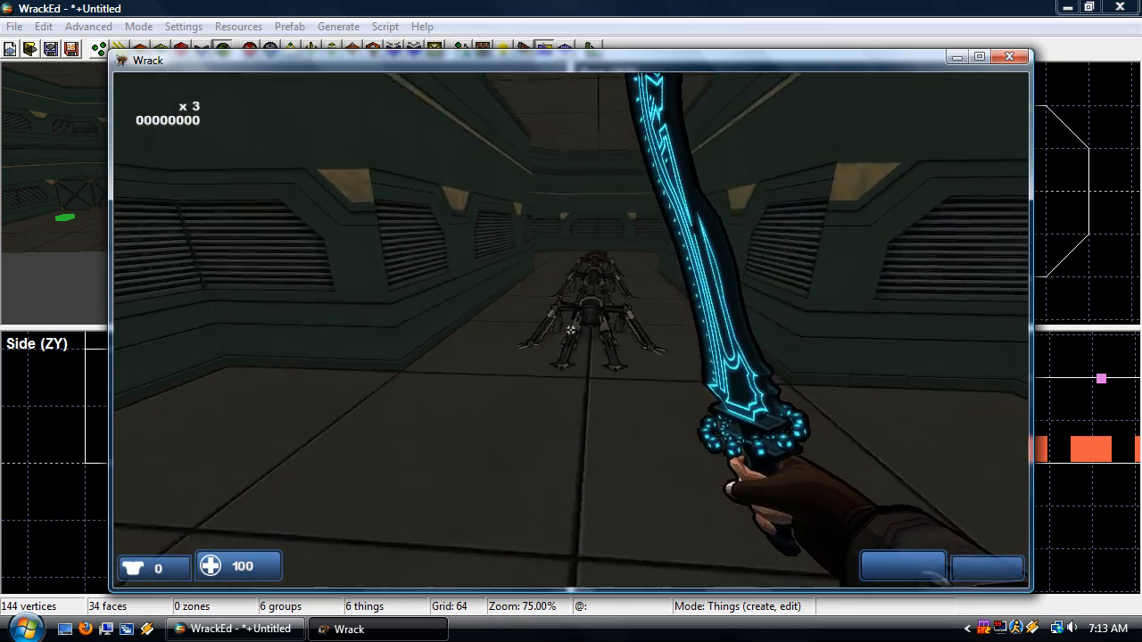
pyautogui.click(571, 330)
pyautogui.click(571, 330)
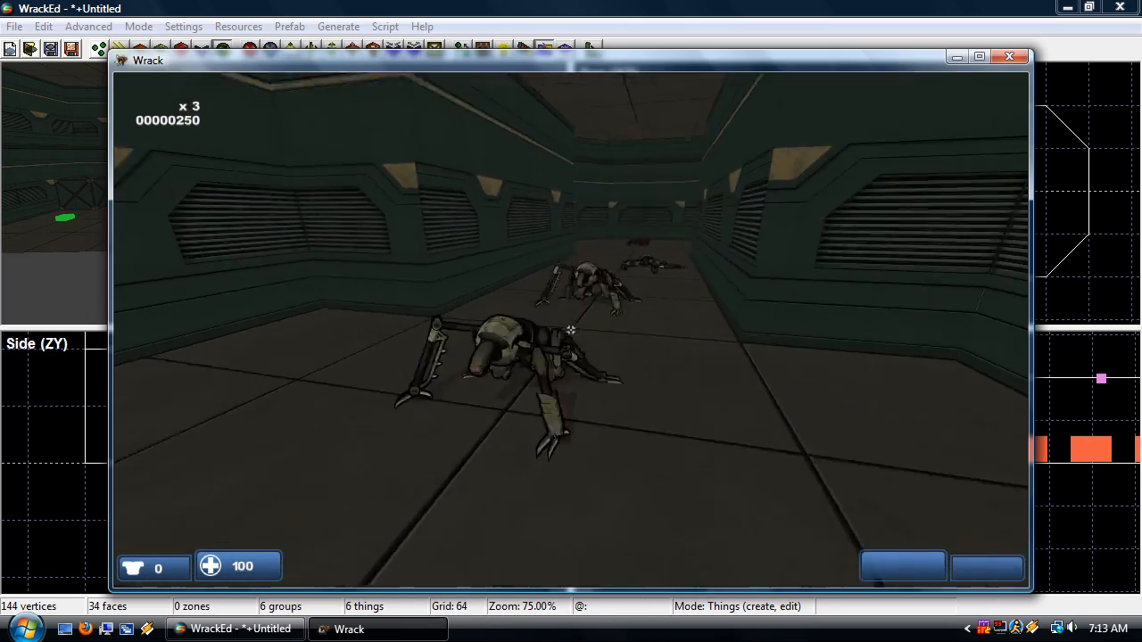
pyautogui.click(571, 330)
pyautogui.press('s')
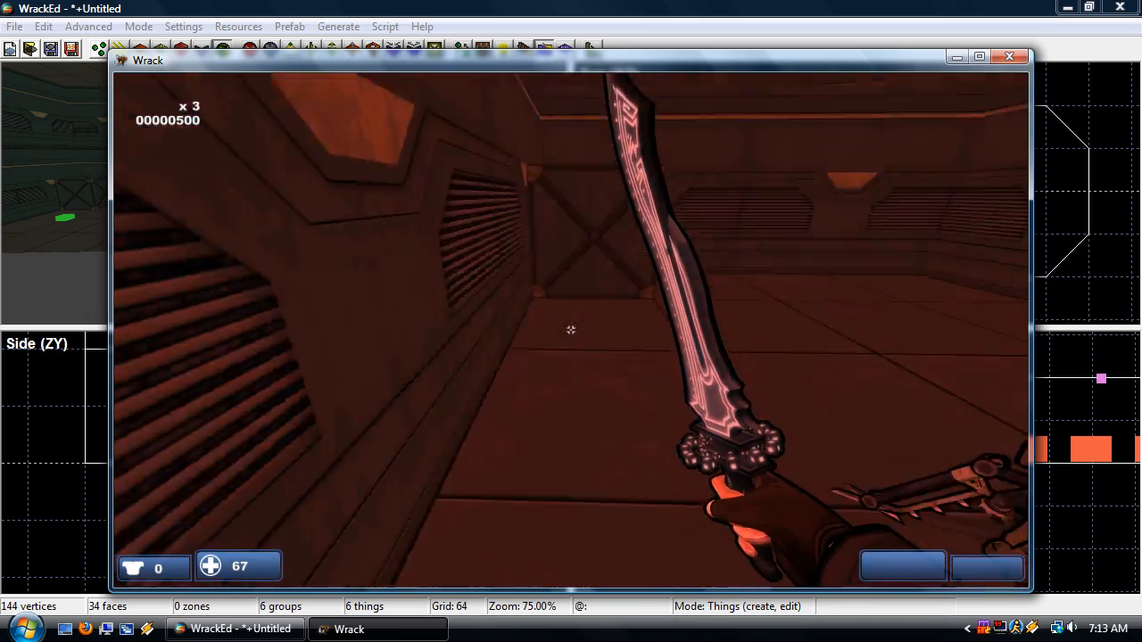
# Pick up the shotgun in the test play and fire it at the remaining enemy
pyautogui.press('w')
pyautogui.press('3')
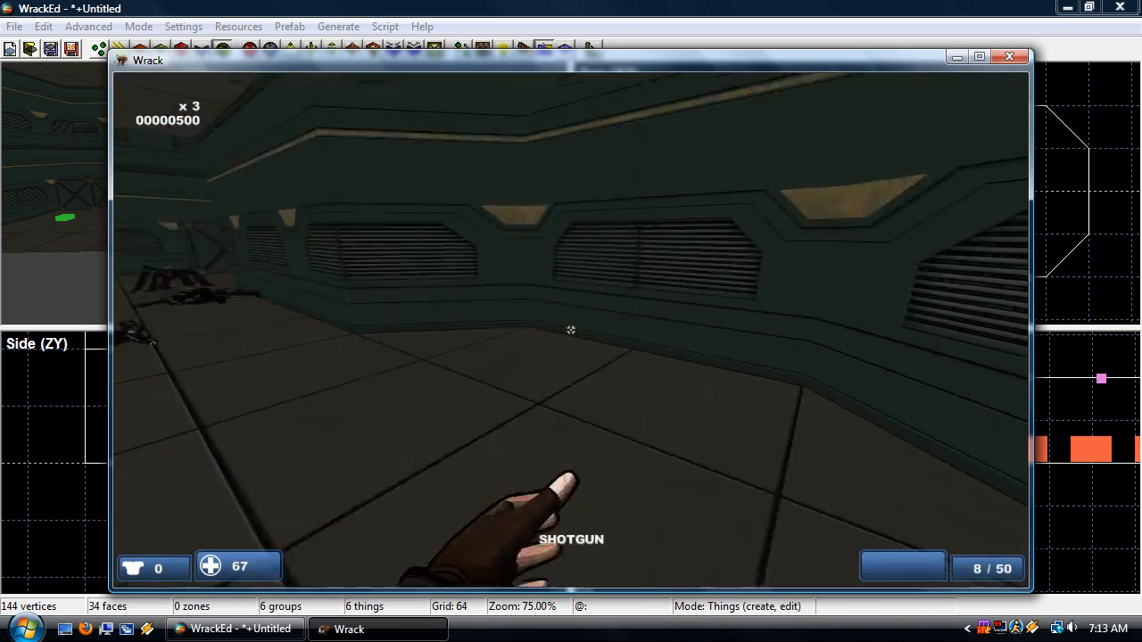
pyautogui.click(571, 330)
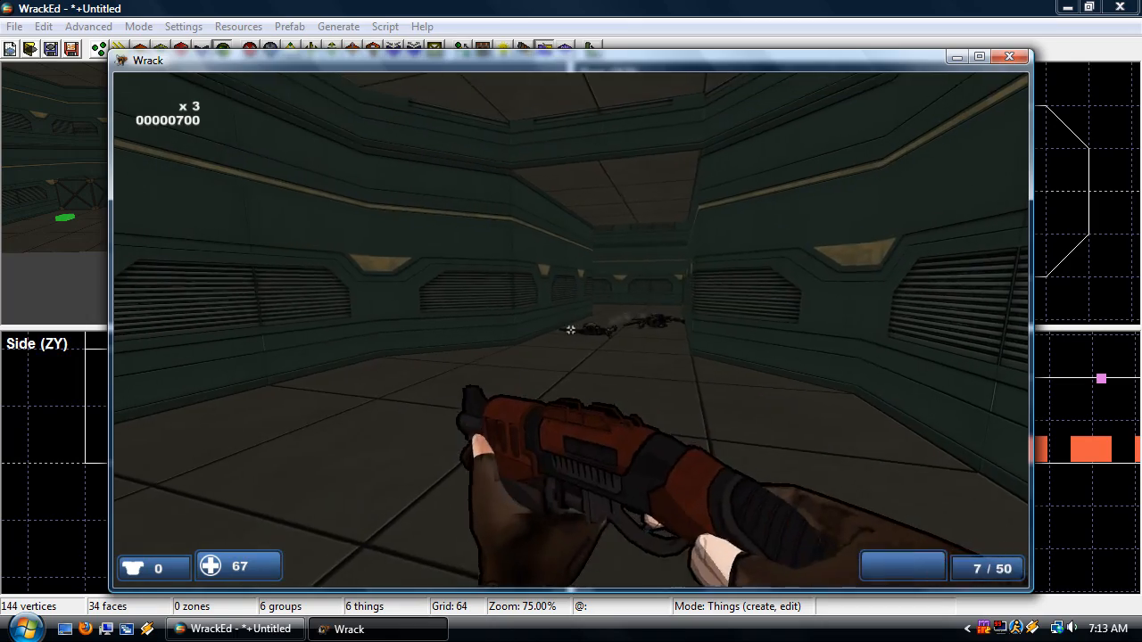
# Walk through the square room, the corridor and the octagonal room to check the map in play
pyautogui.press('w')
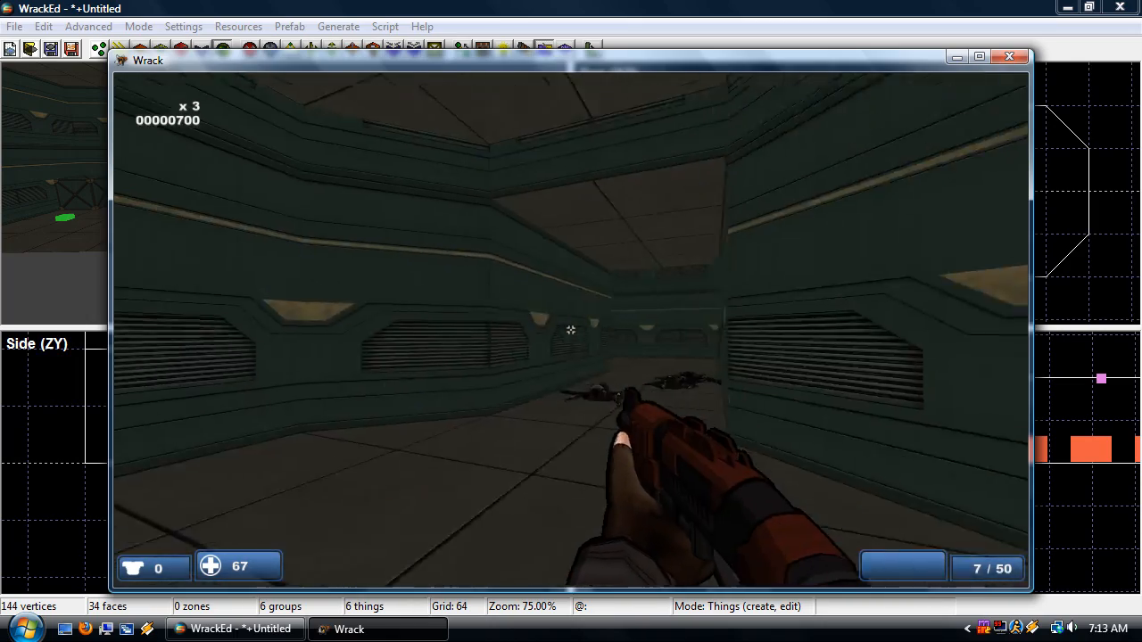
pyautogui.press('w')
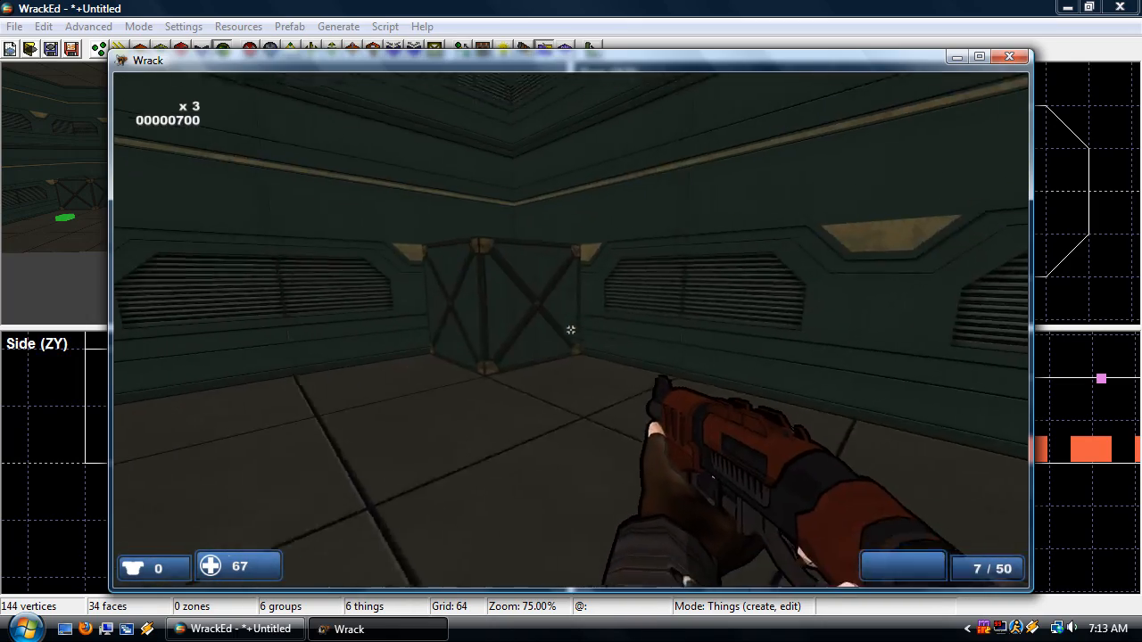
pyautogui.press('w')
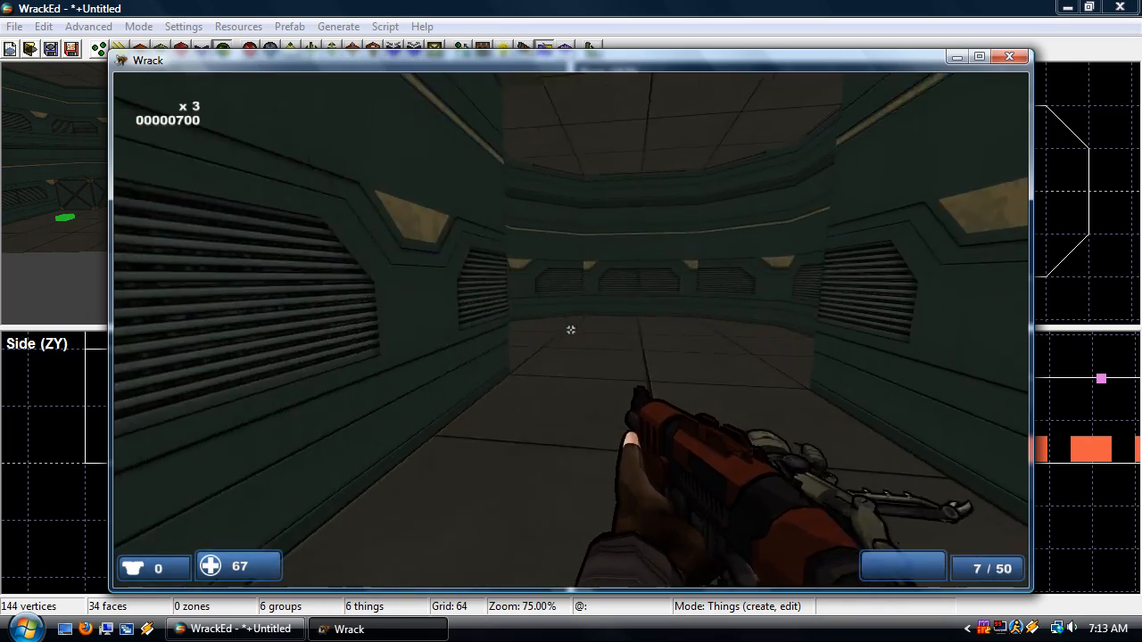
pyautogui.press('w')
pyautogui.press('s')
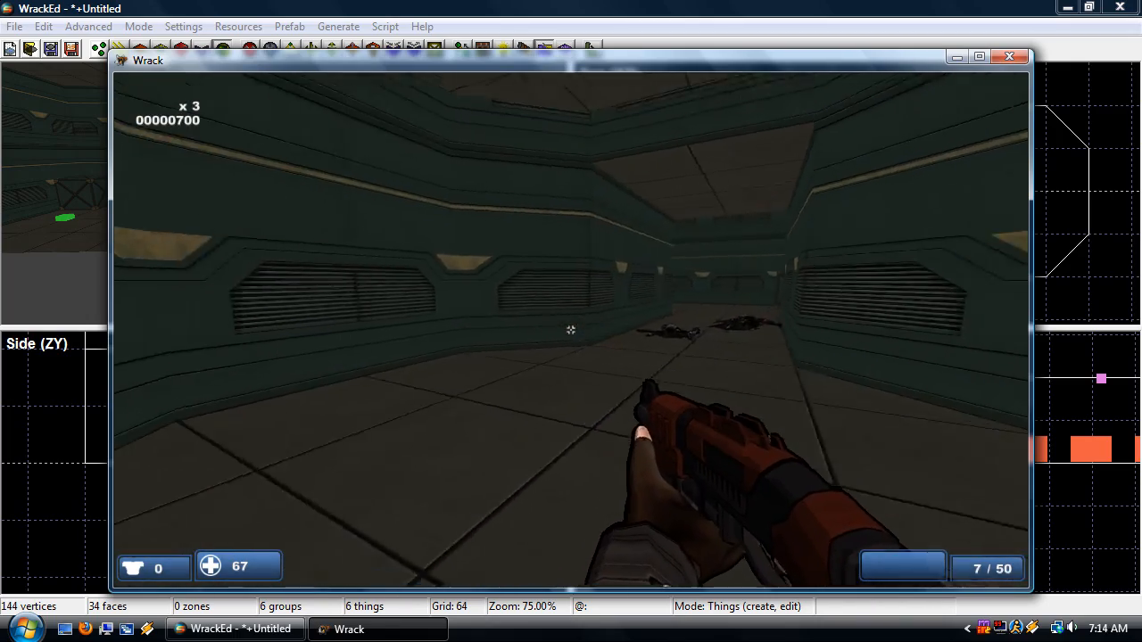
pyautogui.press('w')
# Quit the Wrack test play and return to WrackEd to view the whole map in 3D
pyautogui.press('Escape')
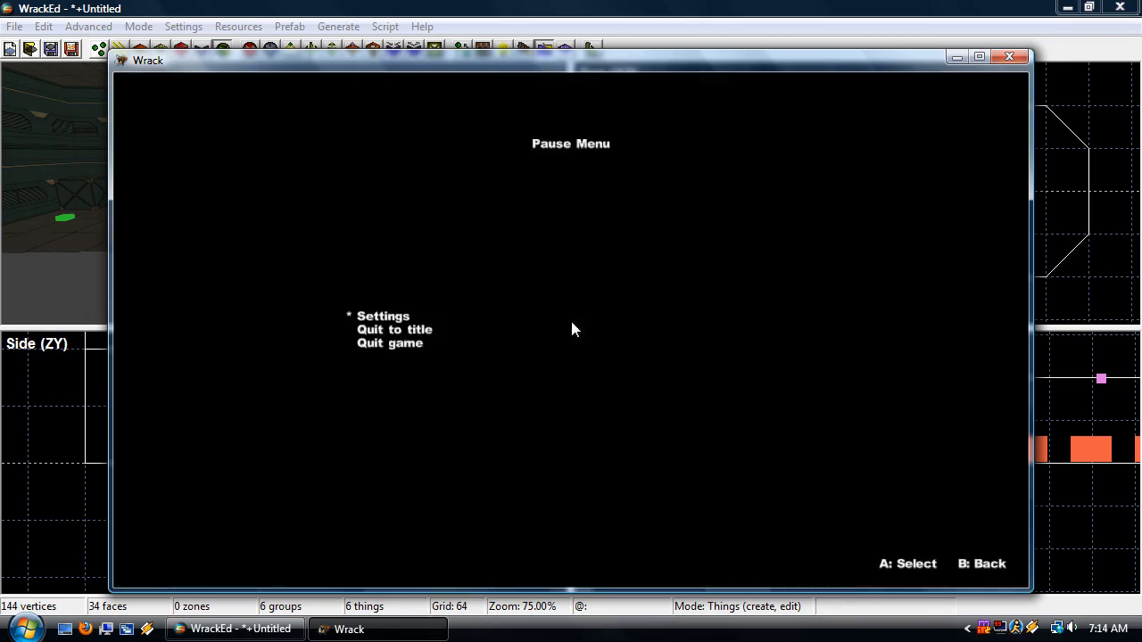
pyautogui.press('Down')
pyautogui.press('Down')
pyautogui.press('Return')
pyautogui.press('Return')
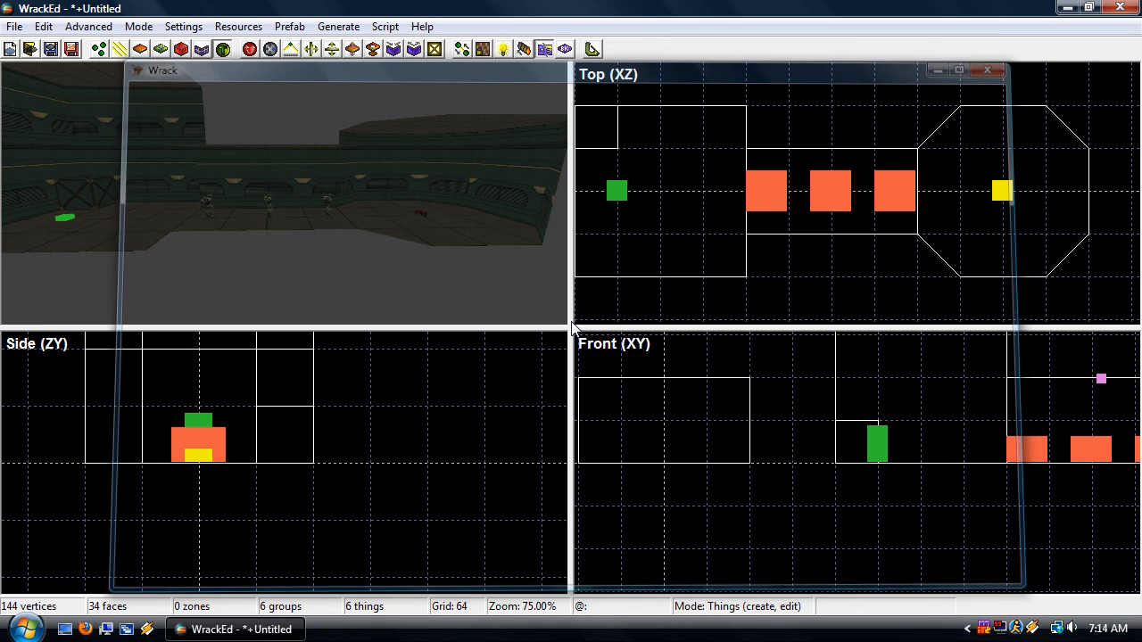
pyautogui.moveTo(397, 280)
pyautogui.mouseDown(button='right')
pyautogui.moveTo(214, 286)
pyautogui.moveTo(396, 280)
pyautogui.mouseUp(button='right')
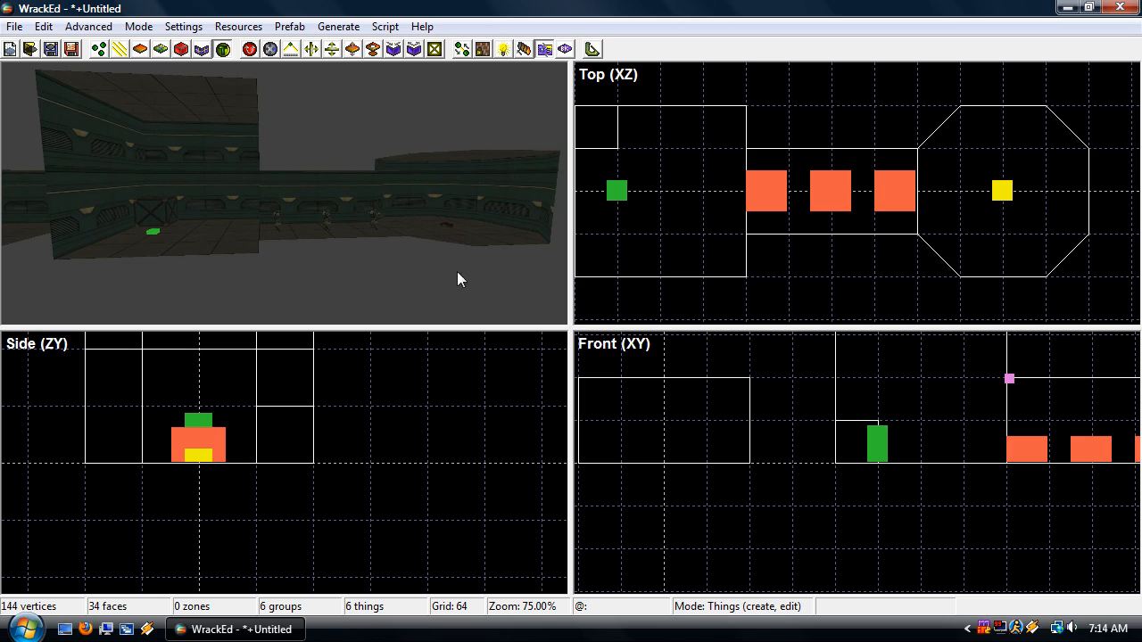